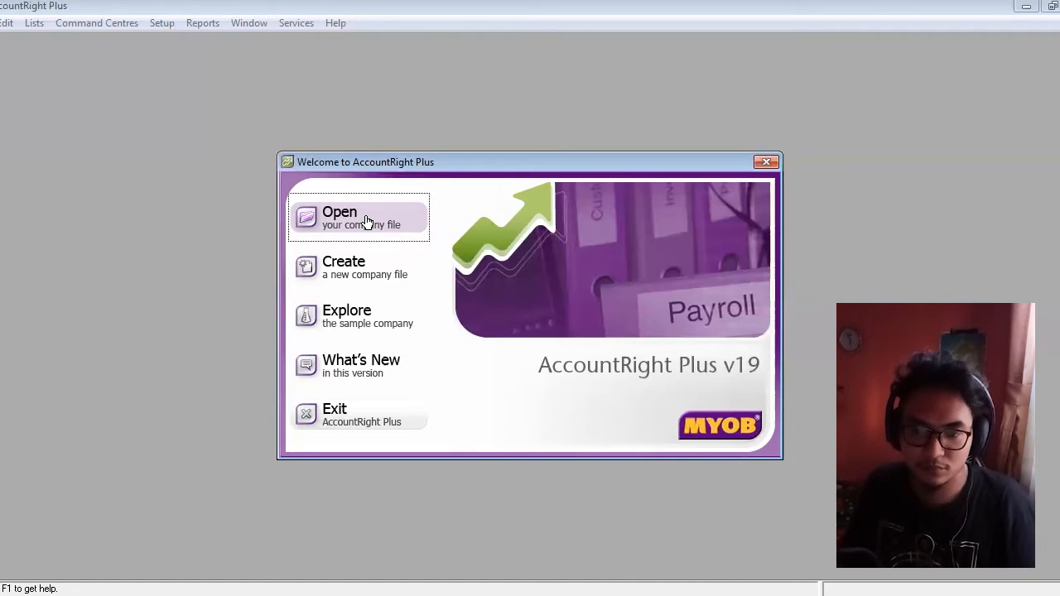
# Step: Open the company file PD PELANGI.myo, signing on as Administrator and continuing with the practice, evaluation or study option
pyautogui.click(374, 221)
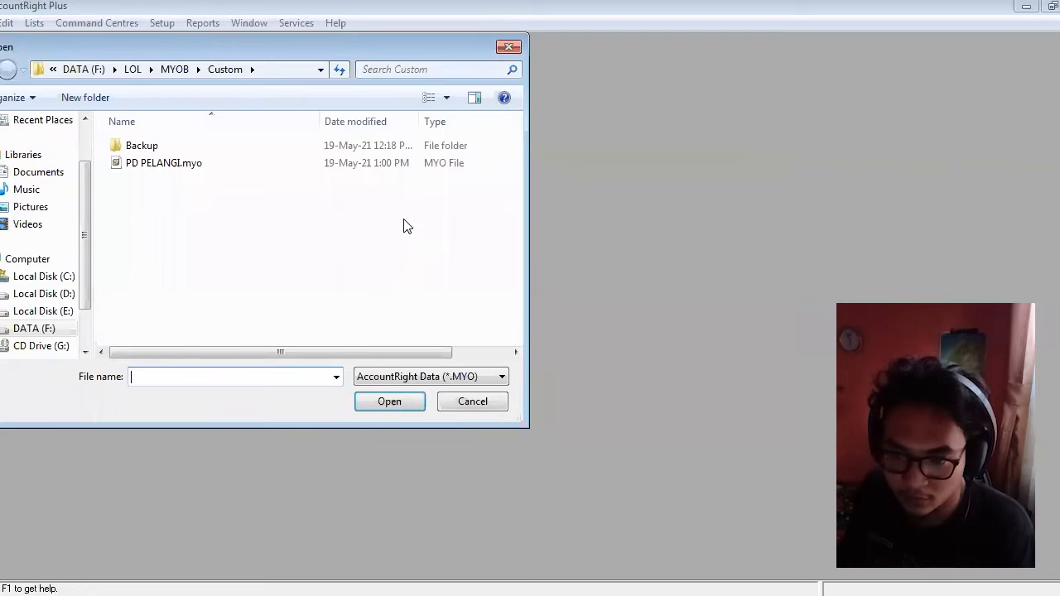
pyautogui.click(183, 164)
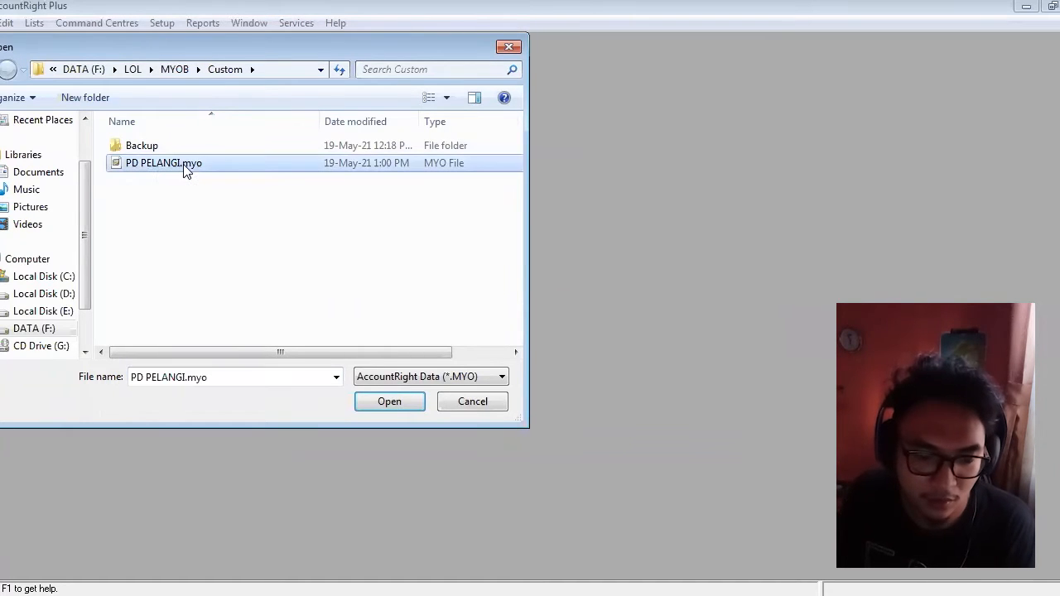
pyautogui.click(399, 410)
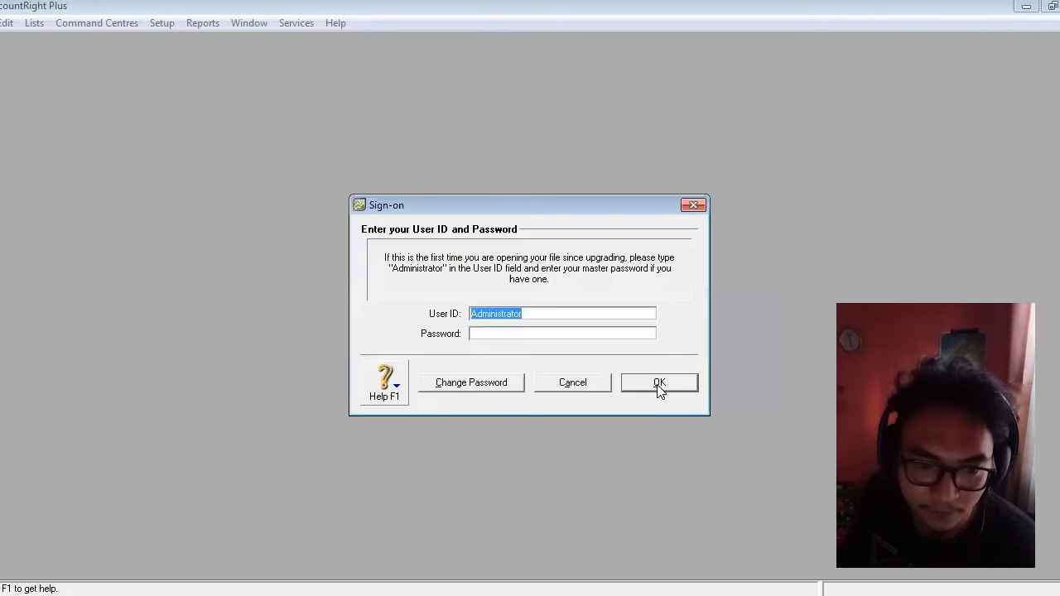
pyautogui.click(654, 389)
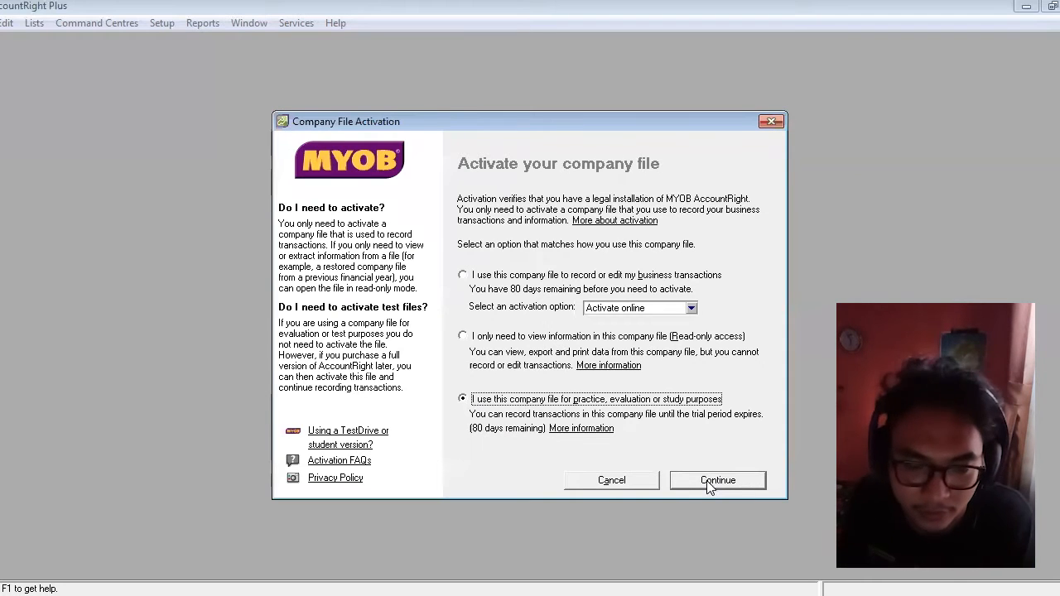
pyautogui.click(710, 482)
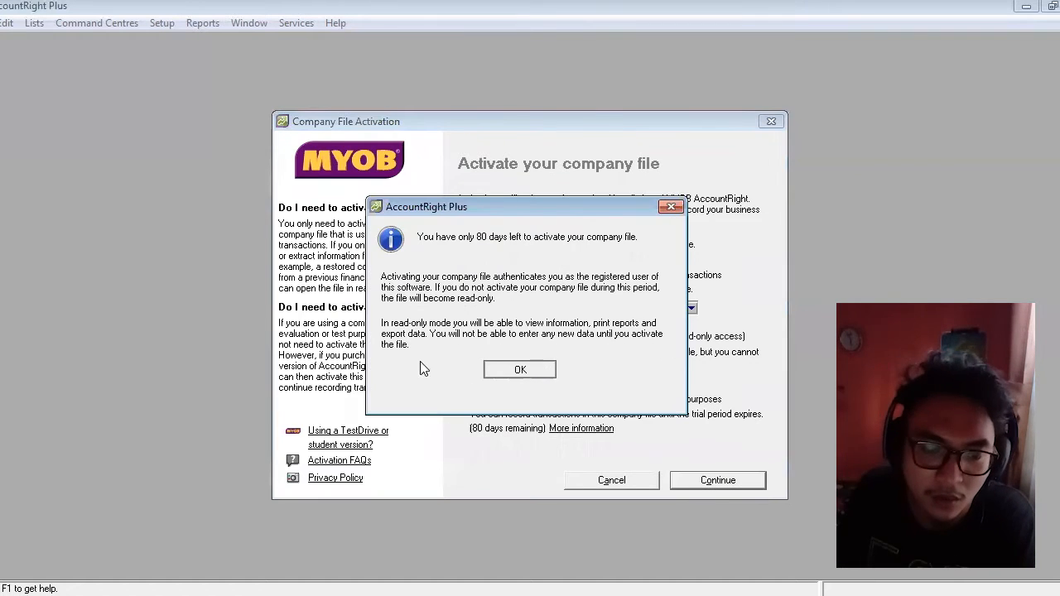
pyautogui.click(519, 369)
# Step: Start a Spend Money entry in Banking, paying from account 1-1100 Cash in Bank
pyautogui.click(58, 157)
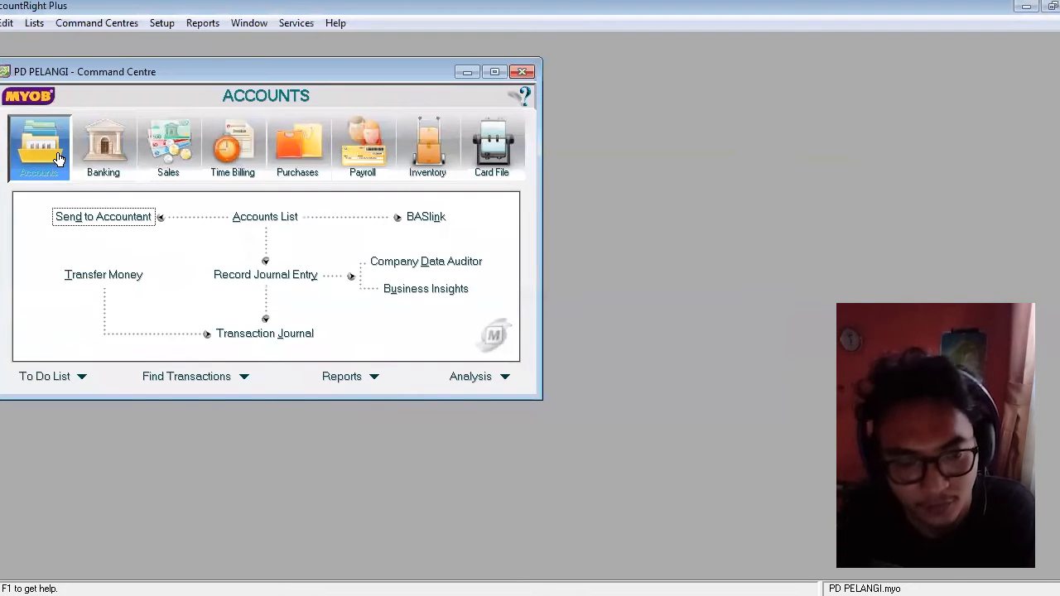
pyautogui.click(93, 160)
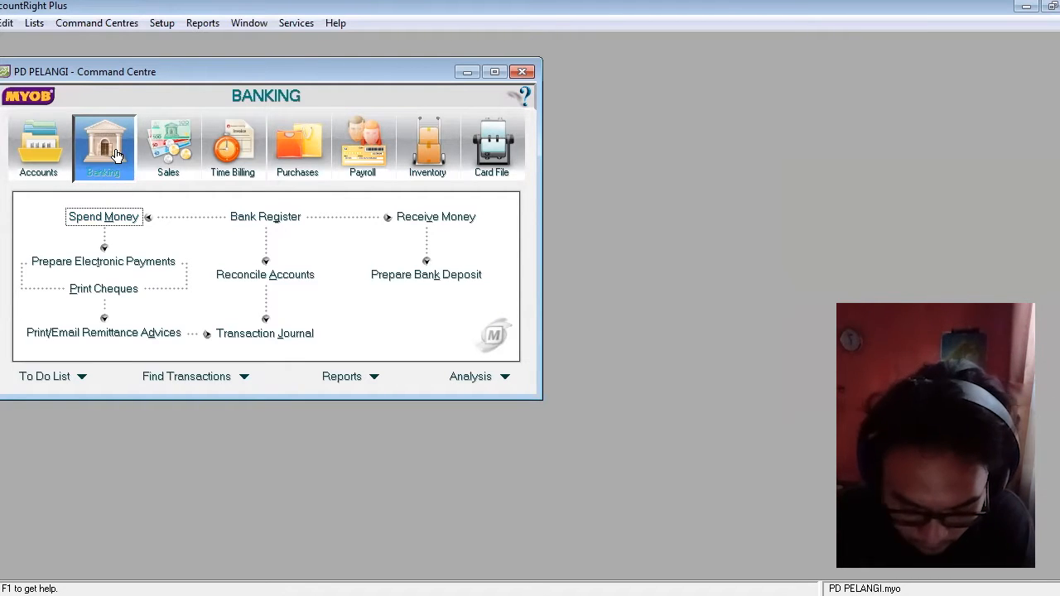
pyautogui.click(119, 217)
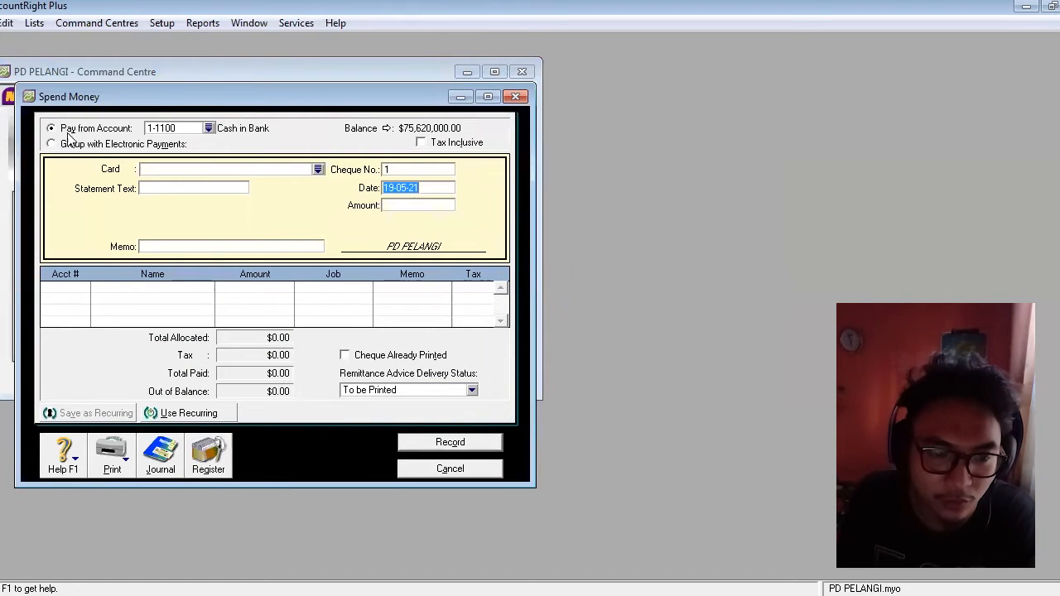
pyautogui.click(208, 129)
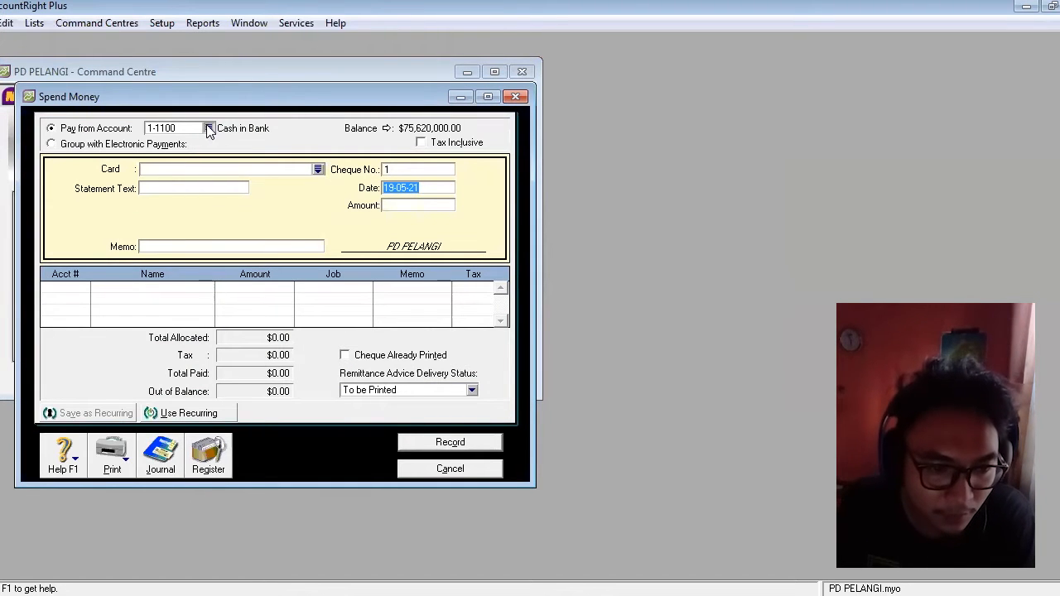
pyautogui.click(611, 410)
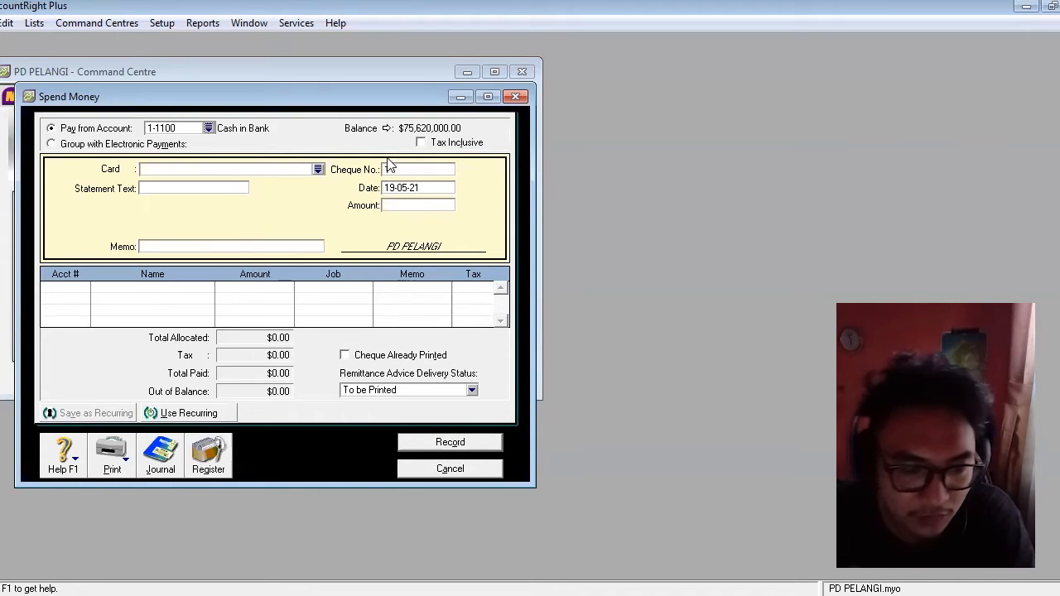
# Step: Set the payment's cheque number to BKK12-1 and its date to 01-12-20
pyautogui.click(406, 169)
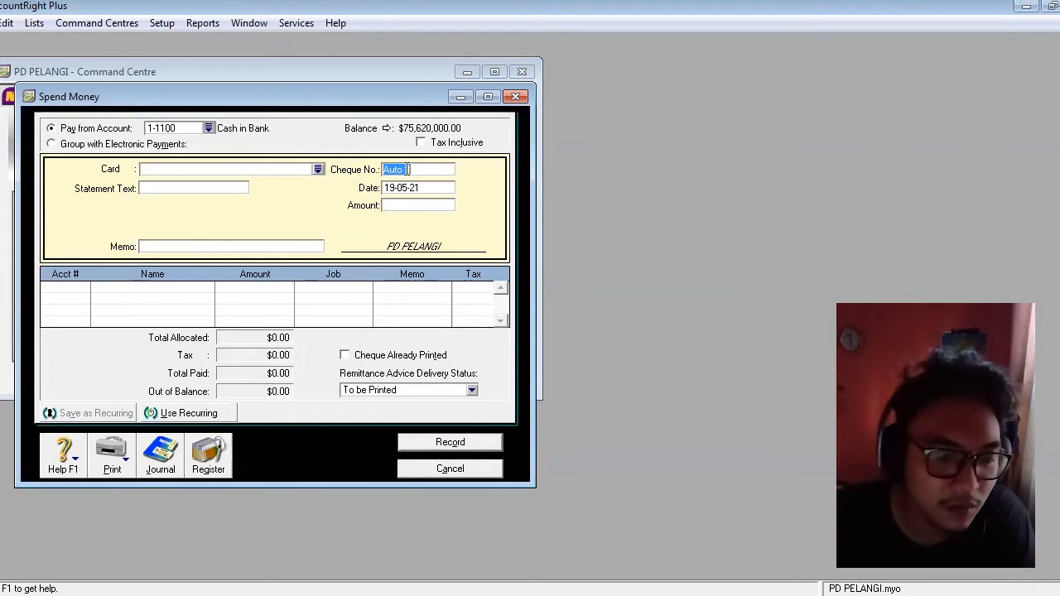
pyautogui.write('BKK12-1')
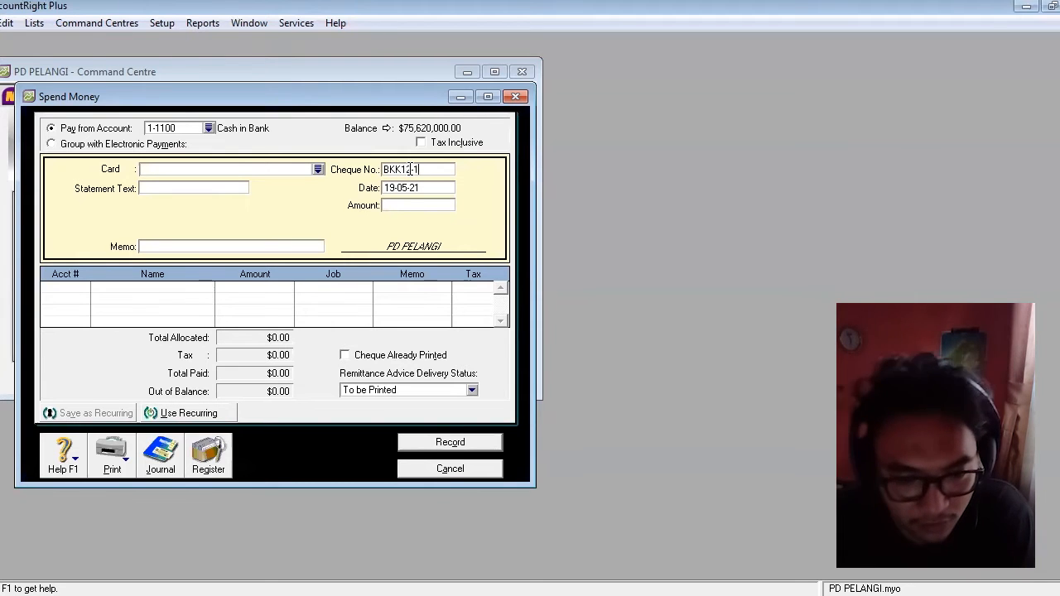
pyautogui.press('Tab')
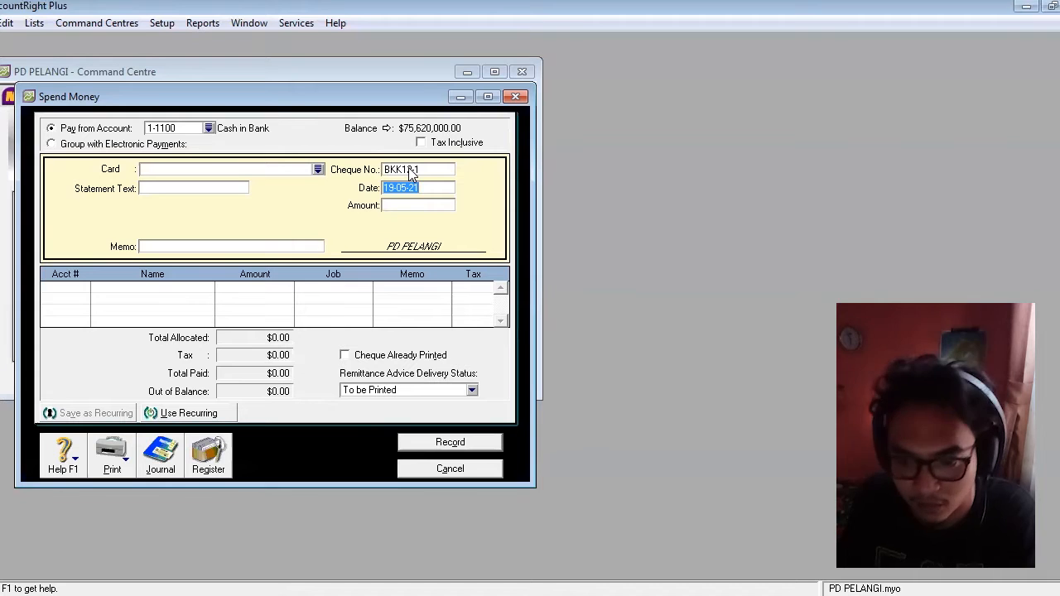
pyautogui.write('1-12-')
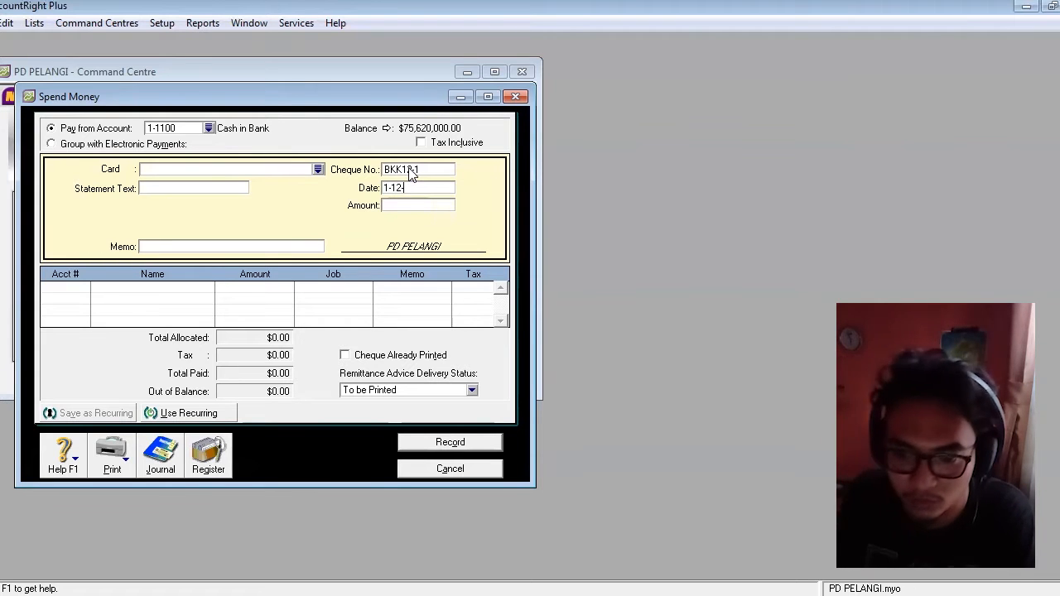
pyautogui.write('20')
pyautogui.press('Tab')
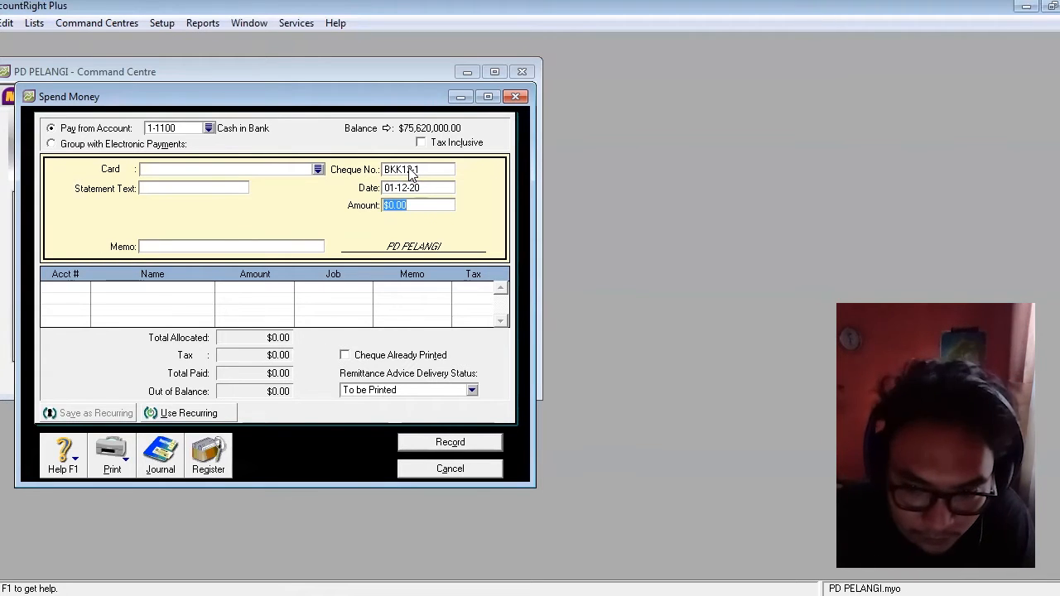
# Step: Set the payment amount to 2500000
pyautogui.write('25000')
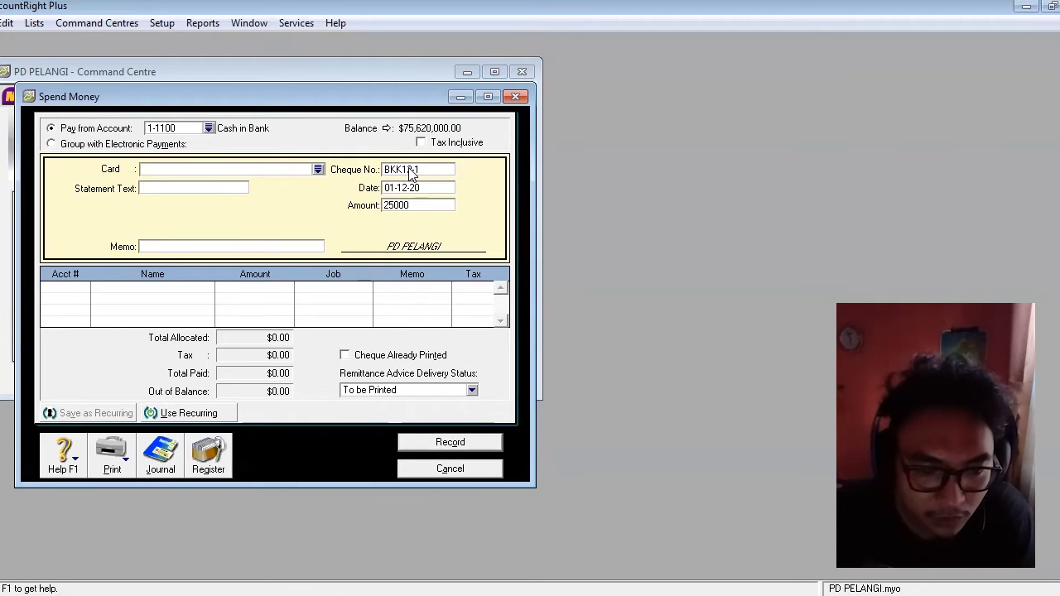
pyautogui.write('00')
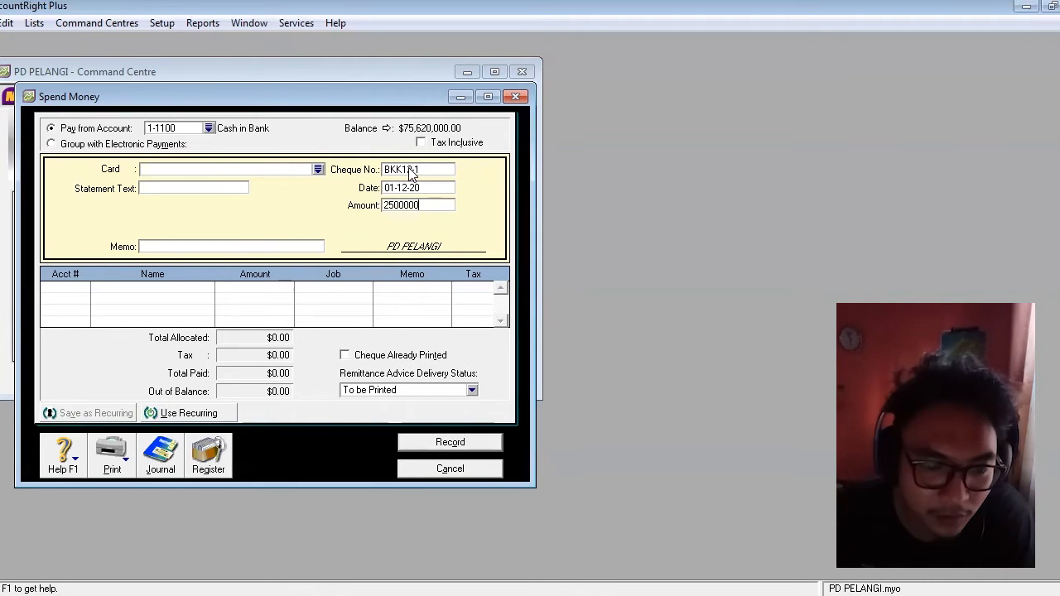
pyautogui.press('BackSpace')
pyautogui.press('BackSpace')
pyautogui.press('BackSpace')
pyautogui.press('BackSpace')
pyautogui.press('BackSpace')
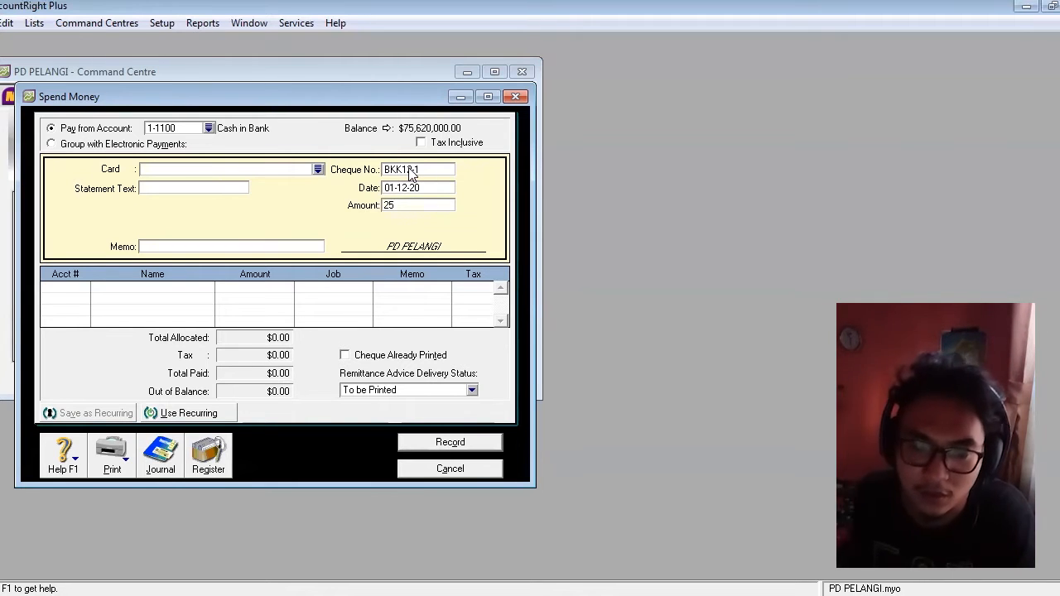
pyautogui.write('00000')
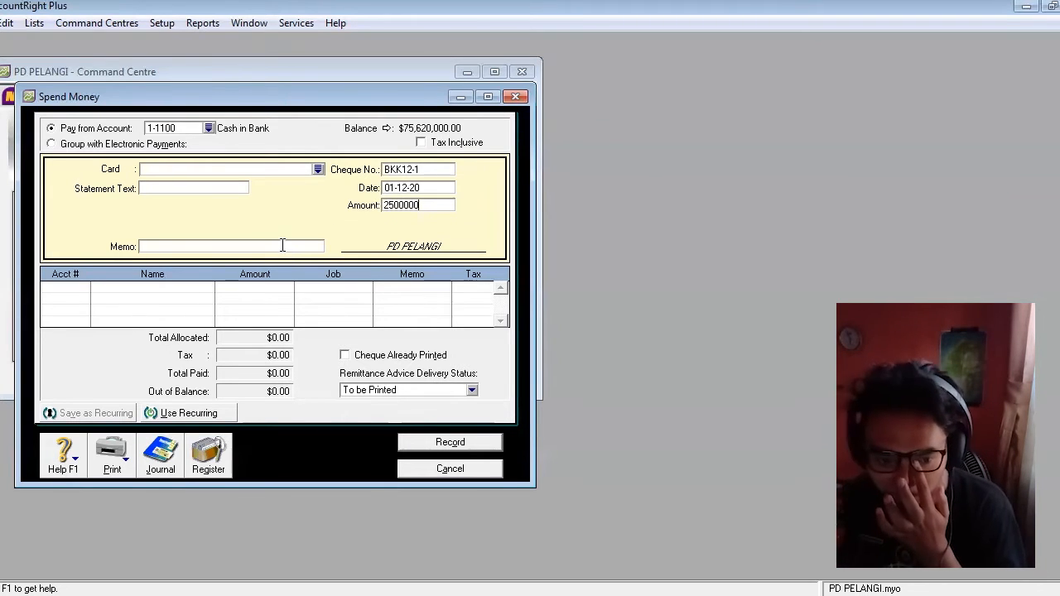
# Step: Enter the payment memo "Pembayaran gaji karyawan bulan November 2020"
pyautogui.click(283, 246)
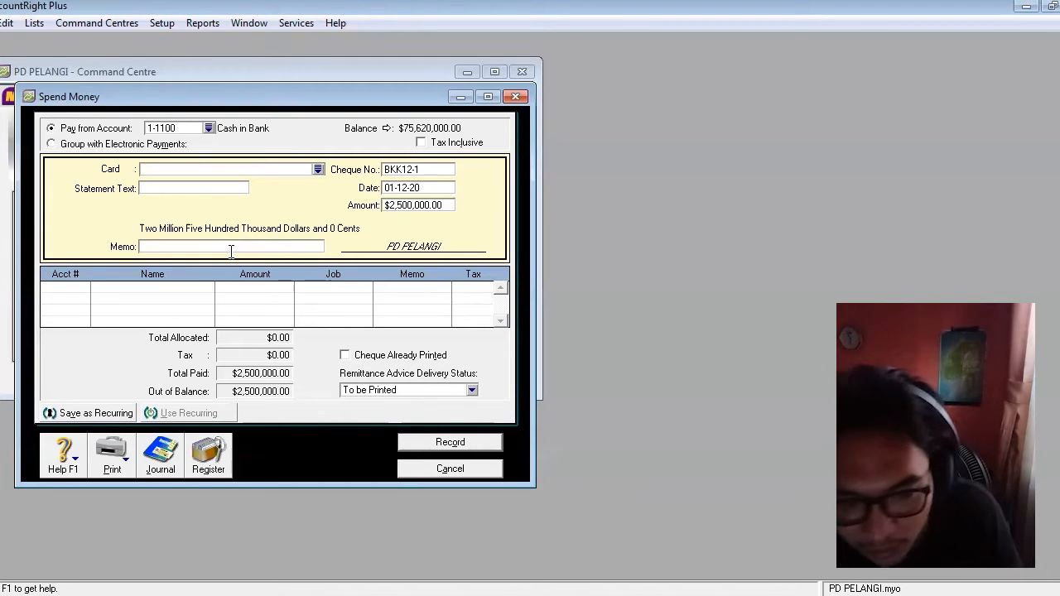
pyautogui.write('P')
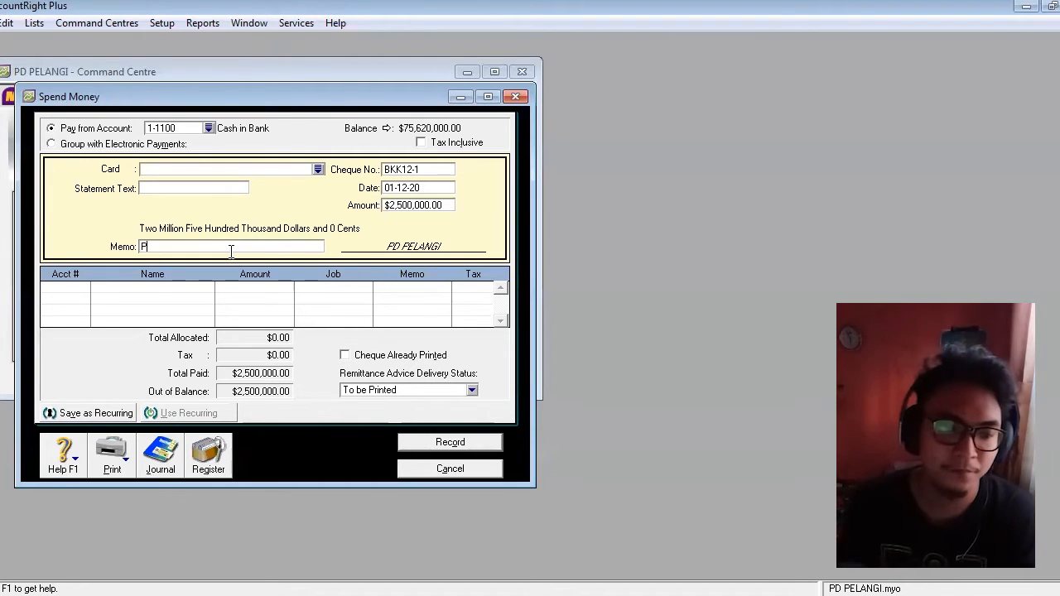
pyautogui.write('embayaran gaji ')
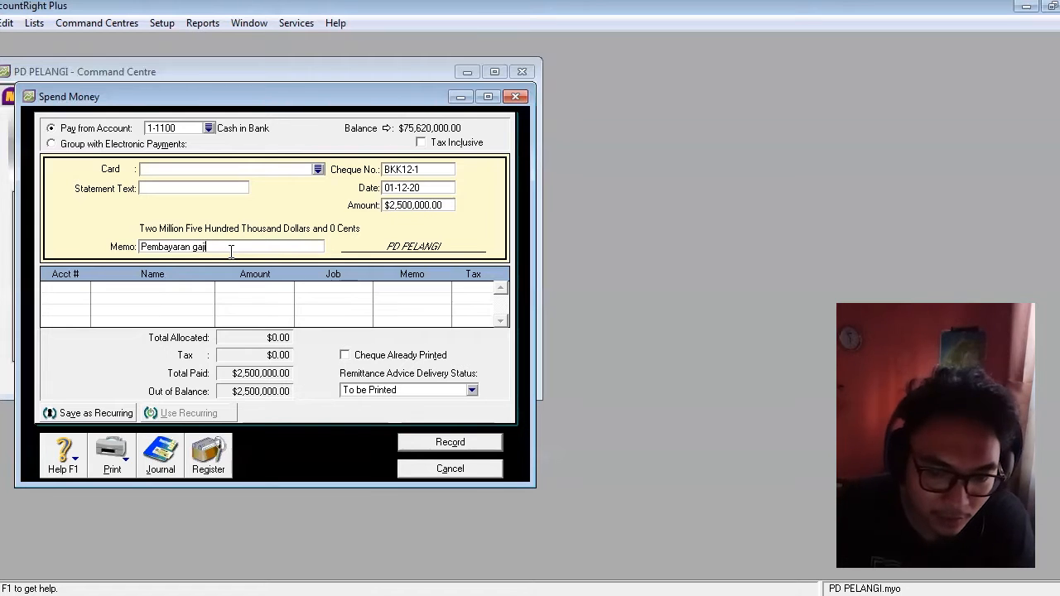
pyautogui.write('karyawan ')
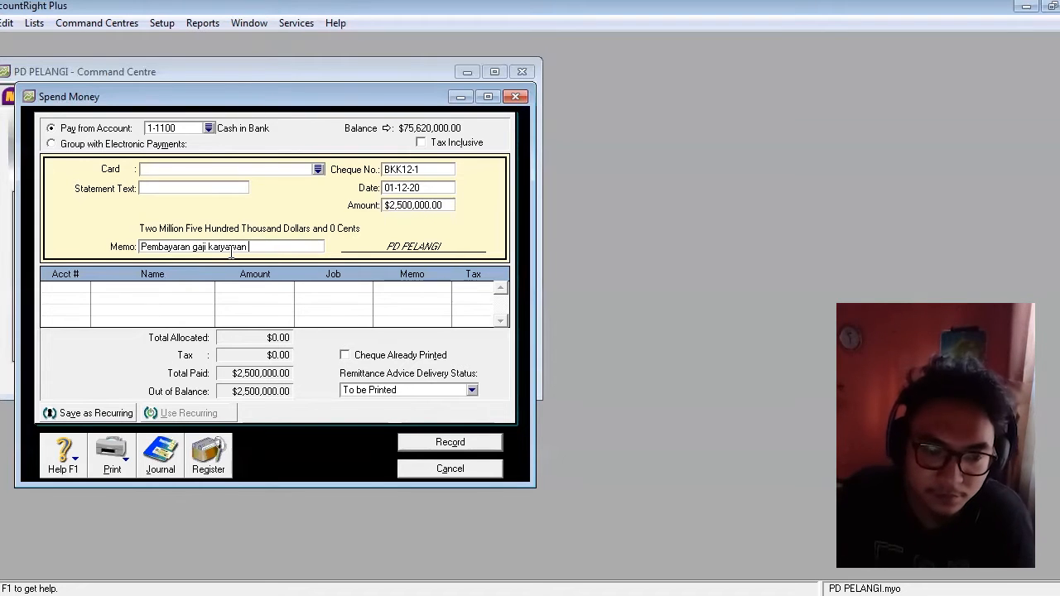
pyautogui.write('bulan November 2020')
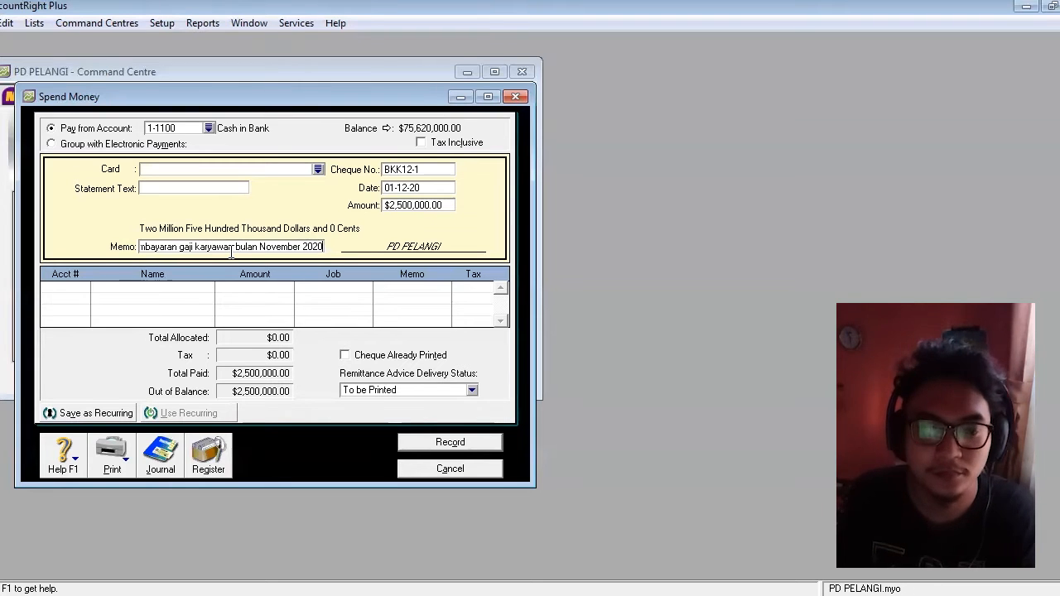
pyautogui.press('Tab')
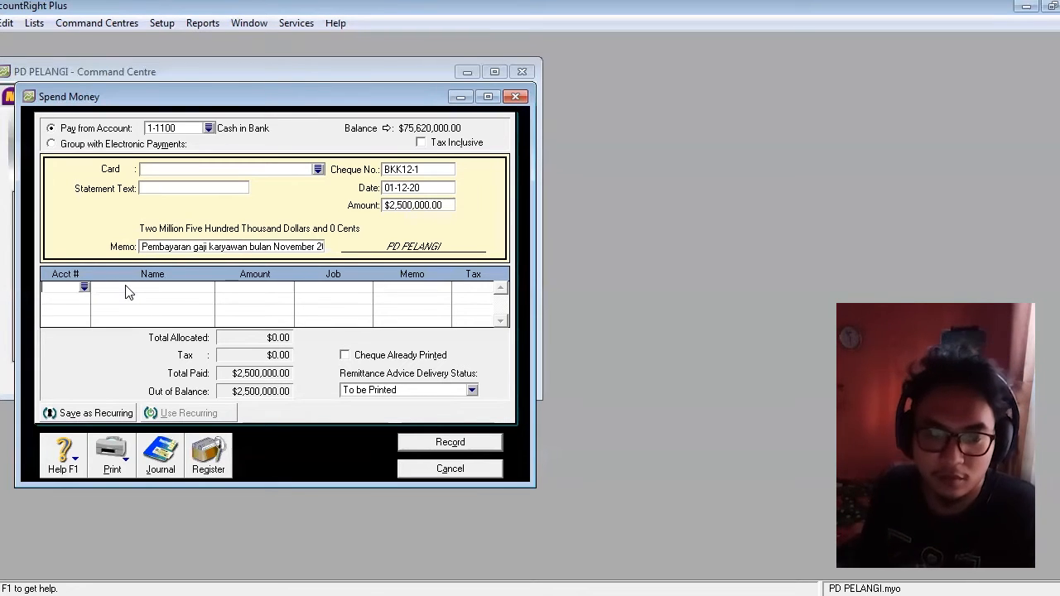
# Step: Allocate the full payment amount to account 2-1200 Expense Payable on the first line
pyautogui.click(84, 286)
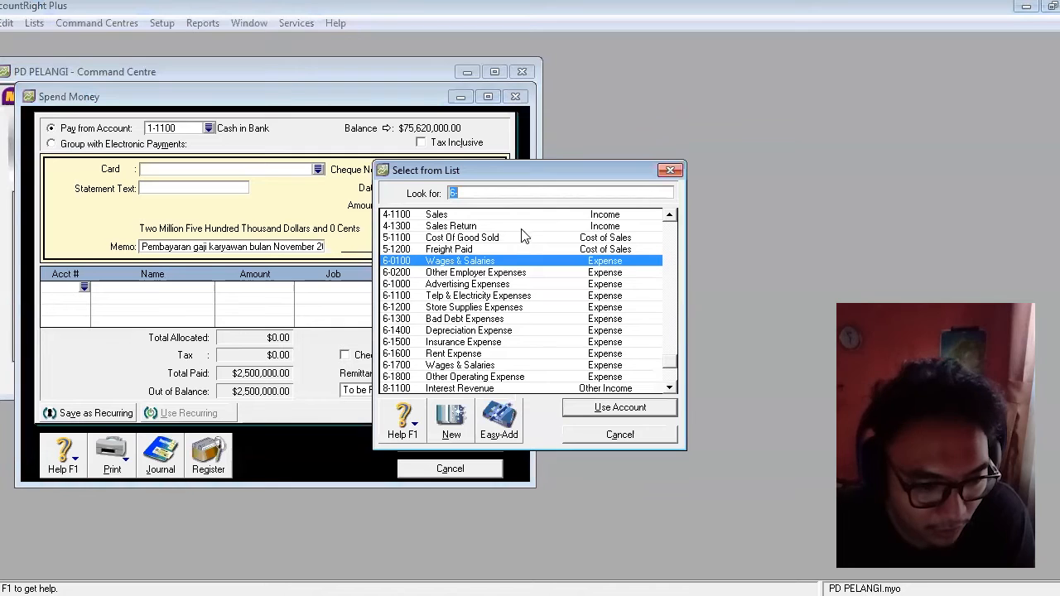
pyautogui.moveTo(671, 344); pyautogui.dragTo(671, 242)
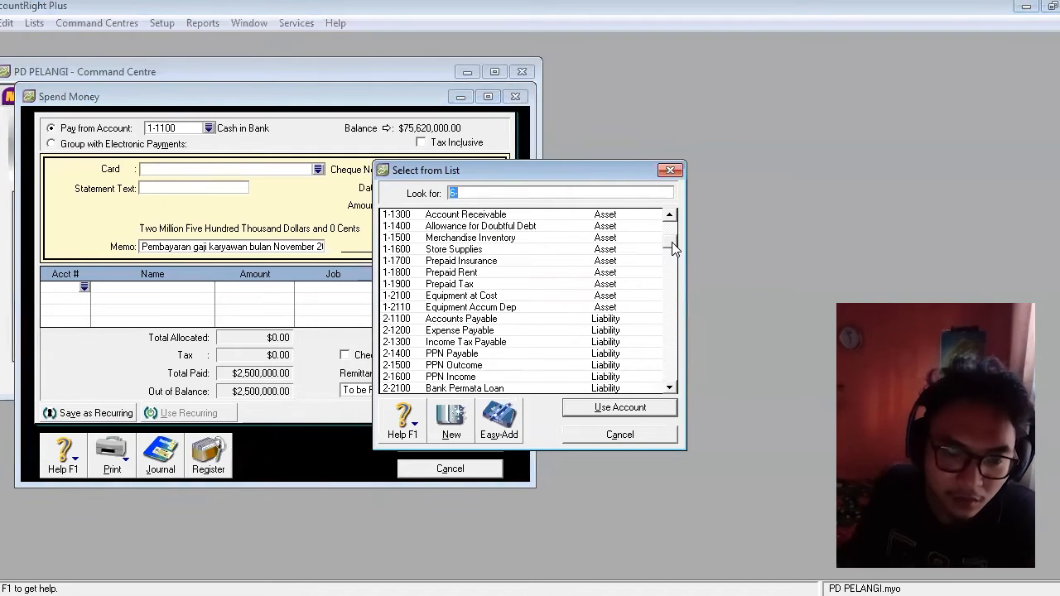
pyautogui.click(455, 331)
pyautogui.click(585, 407)
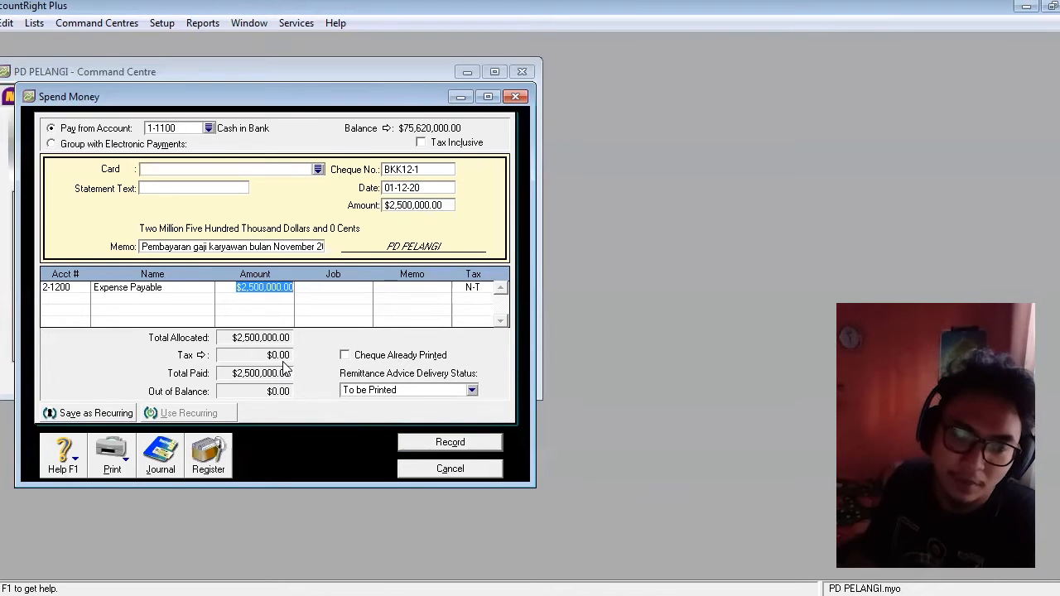
pyautogui.press('Return')
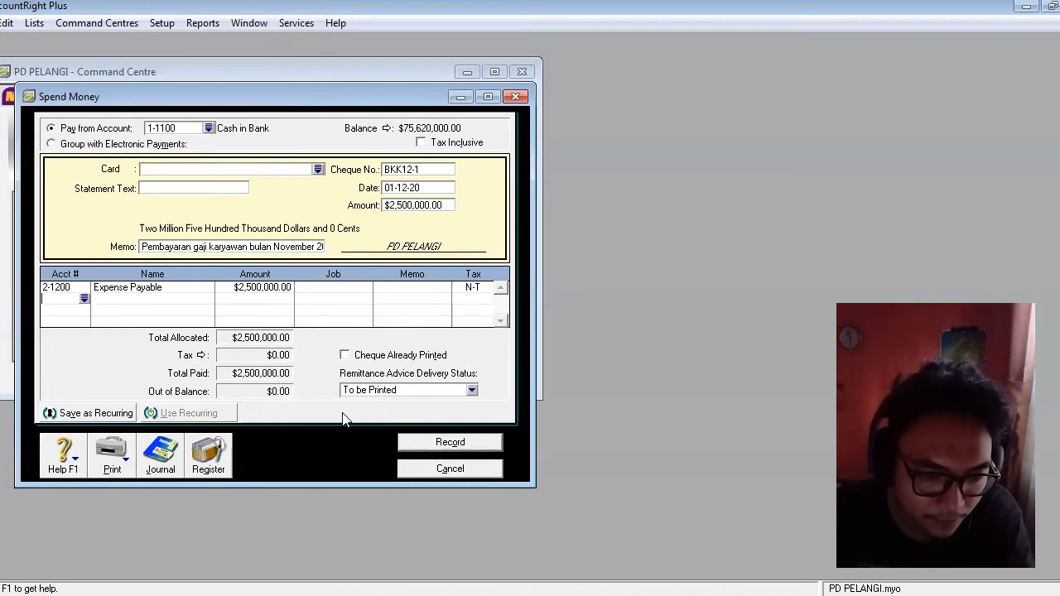
# Step: Try to record the salary payment, and close the Spend Money form
pyautogui.click(419, 444)
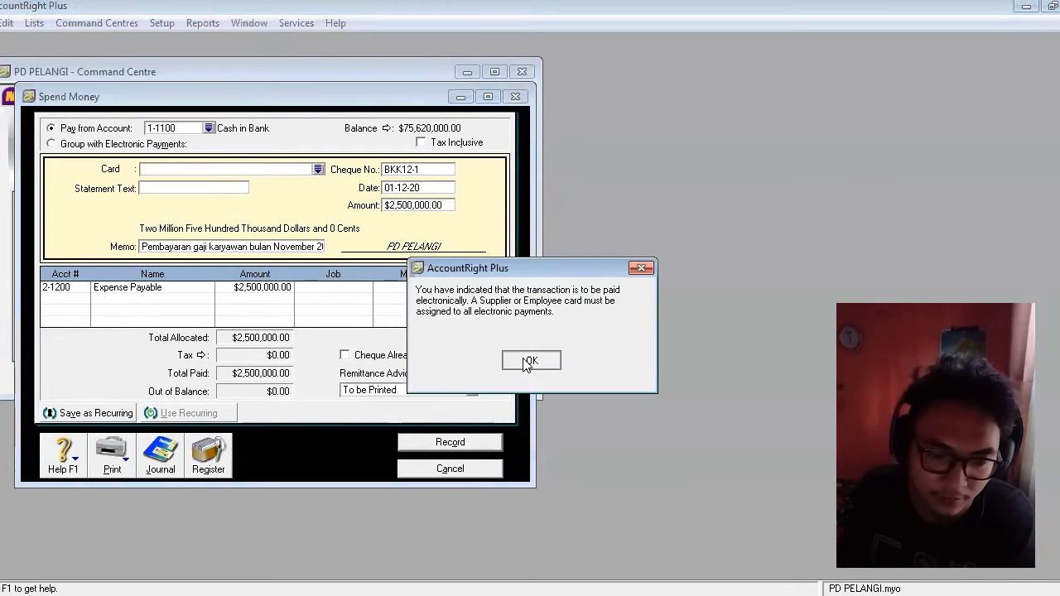
pyautogui.click(527, 362)
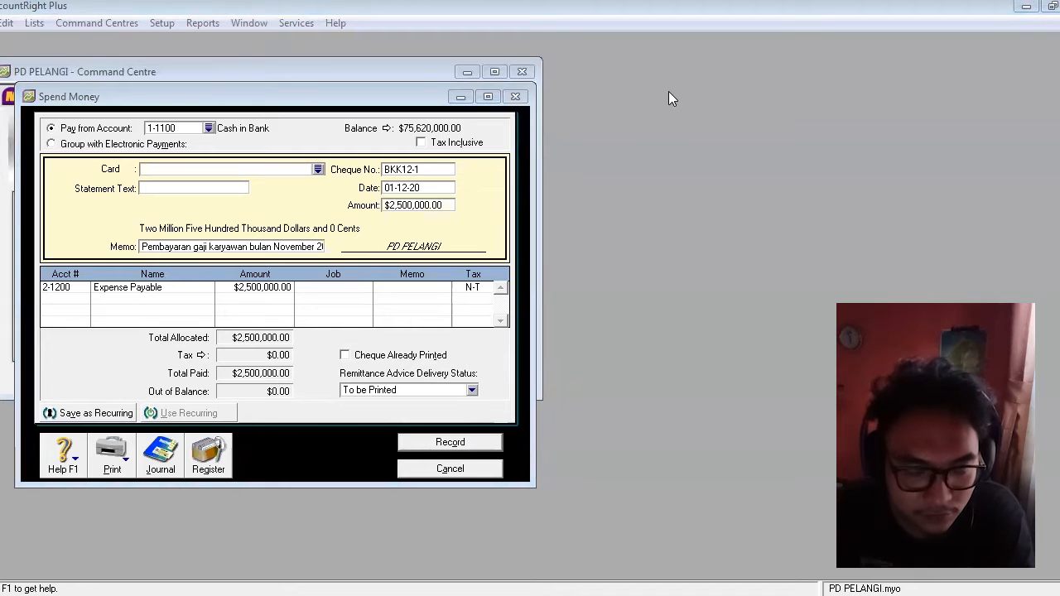
pyautogui.click(515, 97)
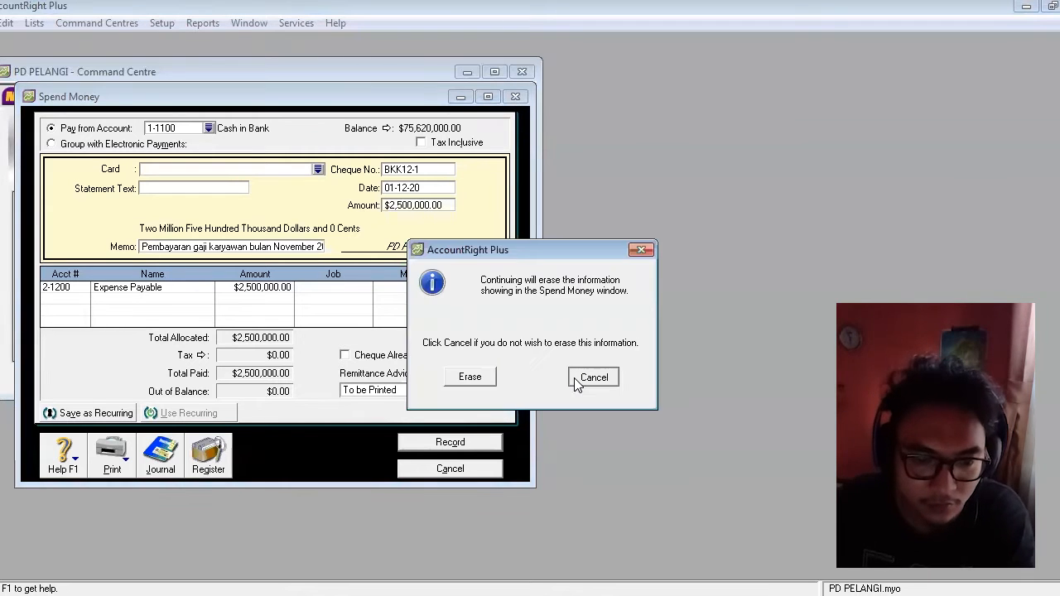
pyautogui.click(592, 442)
pyautogui.click(514, 363)
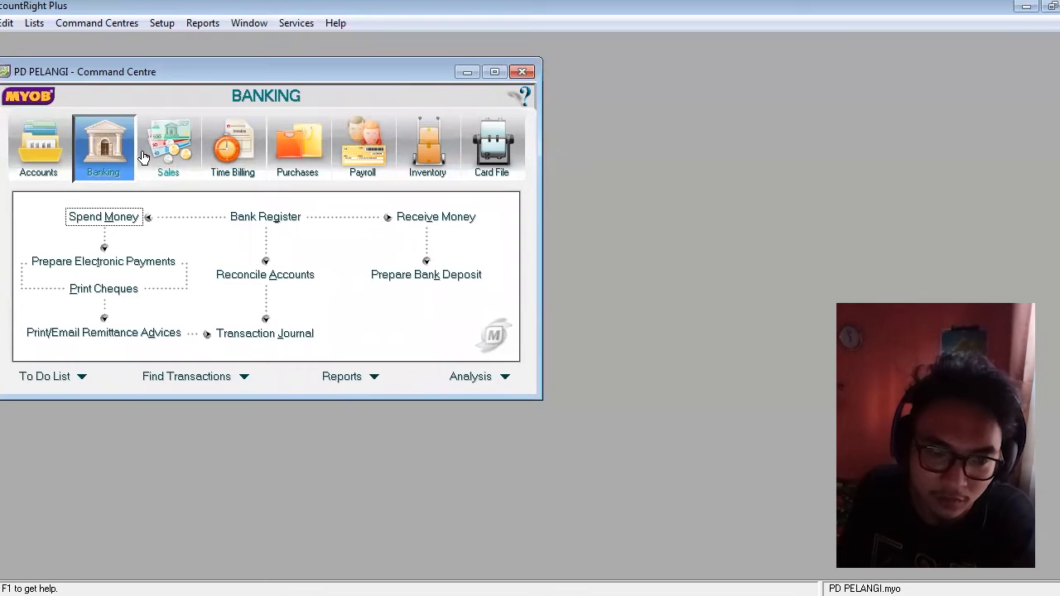
# Step: Start a new Spend Money entry paid from account 1-1200 Petty Cash
pyautogui.click(104, 217)
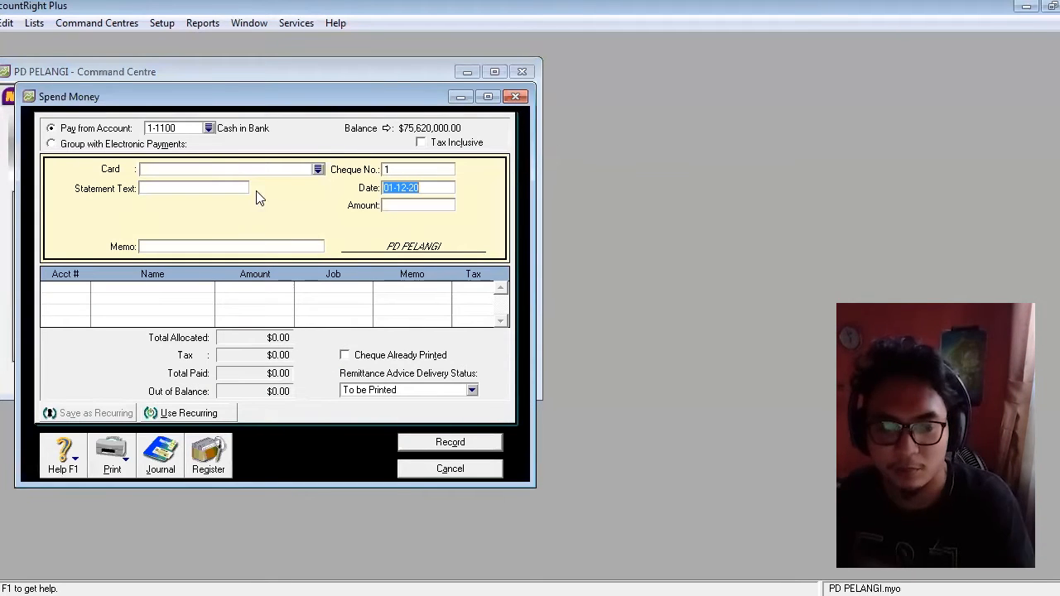
pyautogui.click(209, 128)
pyautogui.click(421, 228)
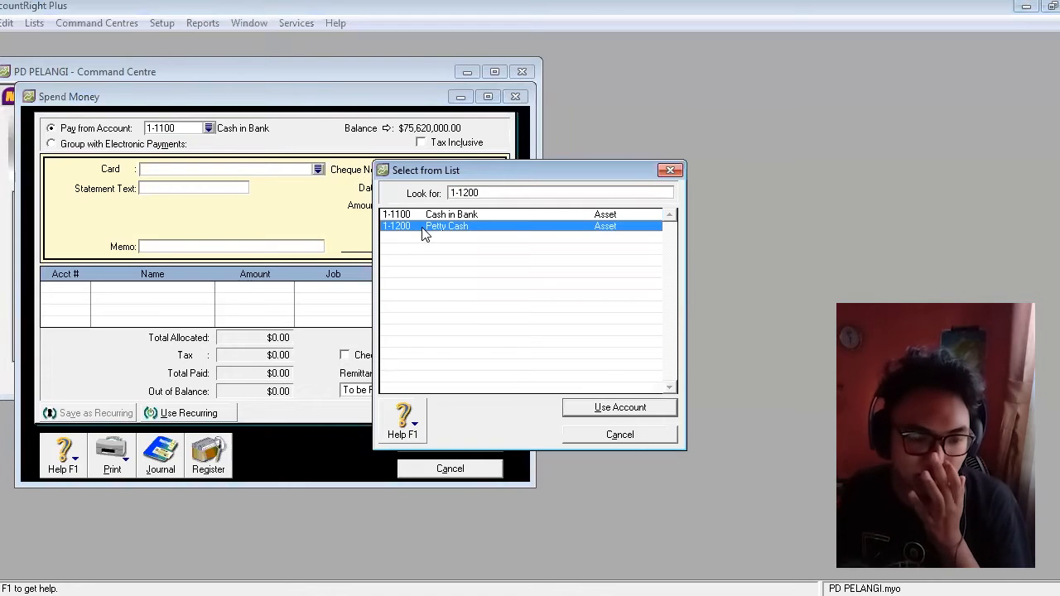
pyautogui.click(583, 408)
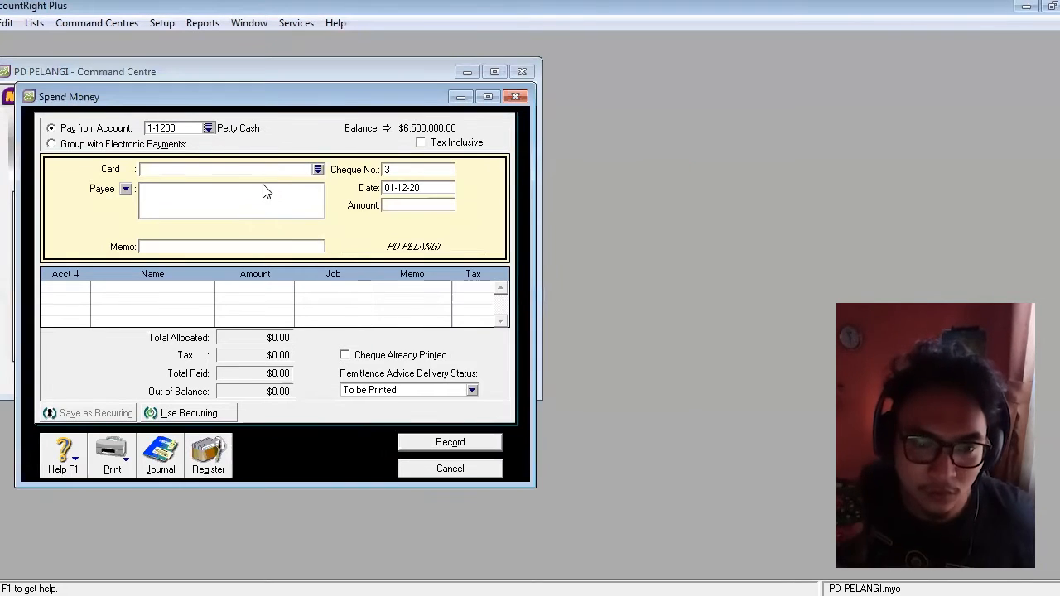
# Step: Set the payment's cheque number to V12-1, its date to 02-12-20 and its amount to 675000
pyautogui.click(406, 169)
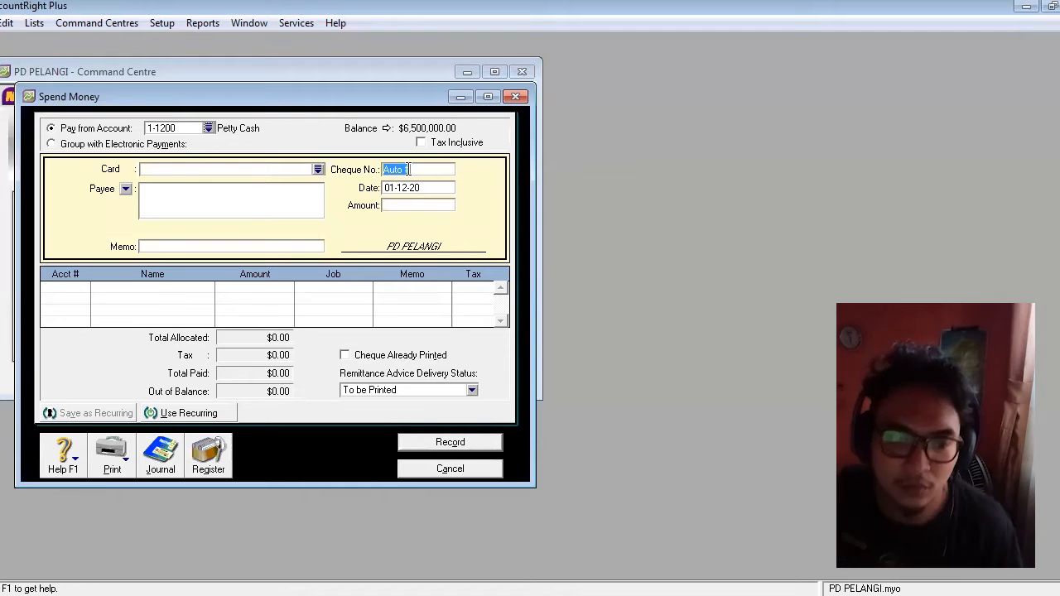
pyautogui.write('V12')
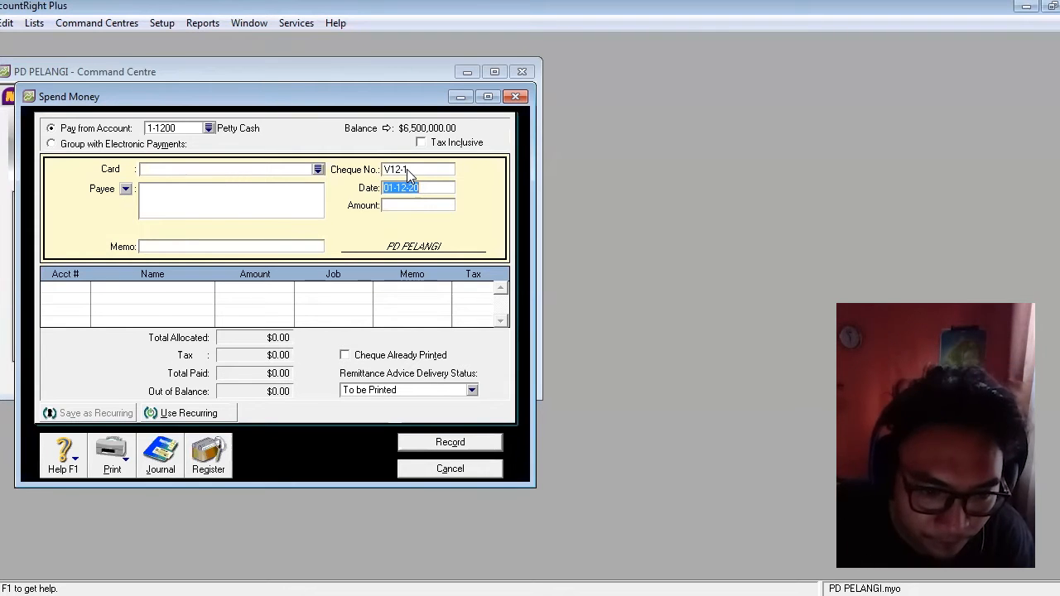
pyautogui.write('-12-20')
pyautogui.press('Tab')
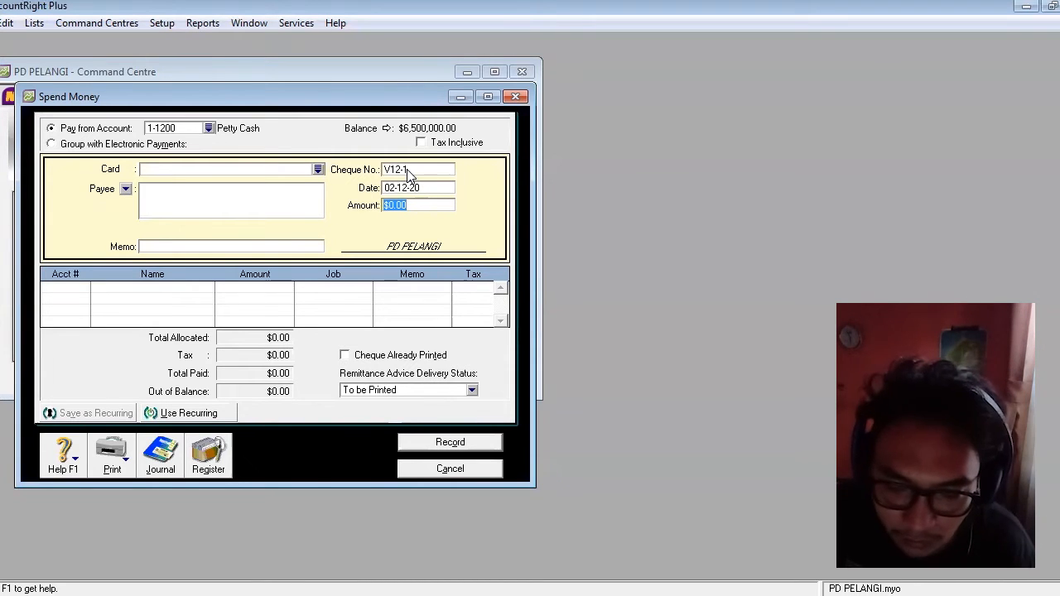
pyautogui.write('675,00')
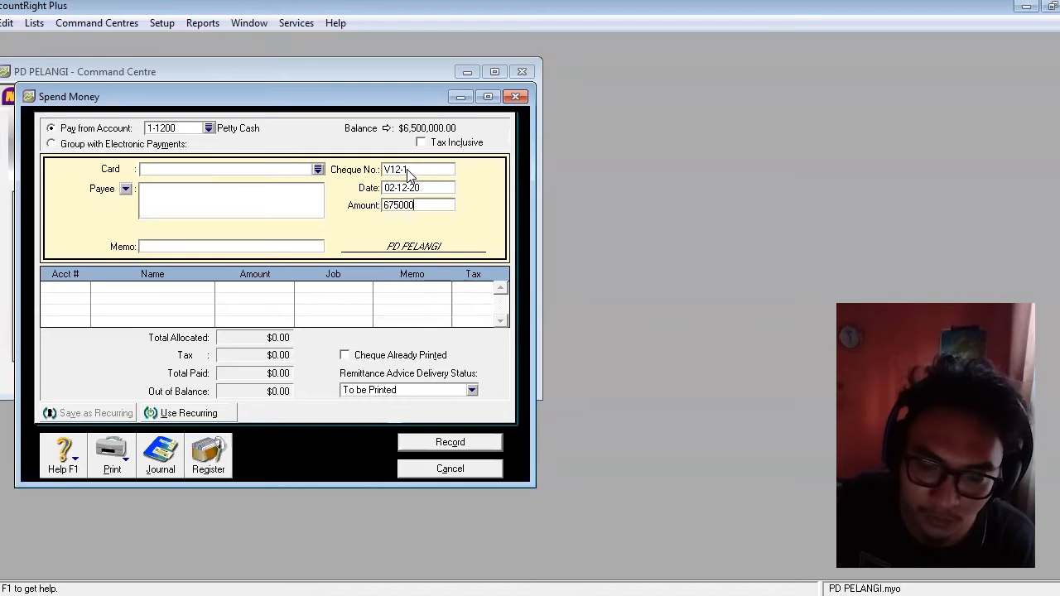
pyautogui.write('0')
# Step: Enter the payment memo "Pembuatan brosur perusahaan untuk keperluan iklan"
pyautogui.click(264, 245)
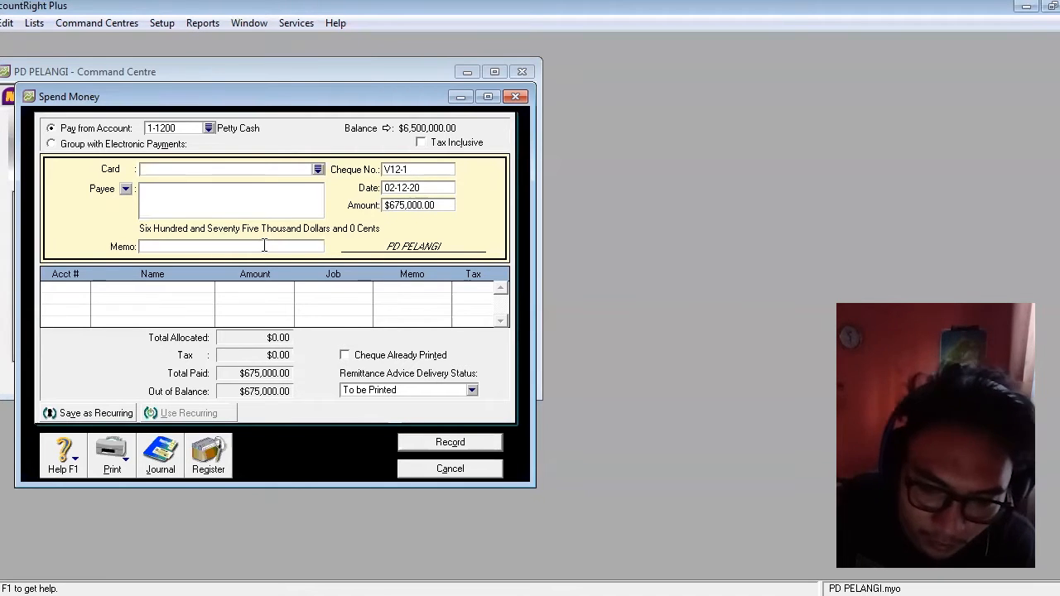
pyautogui.write('Pembuatan')
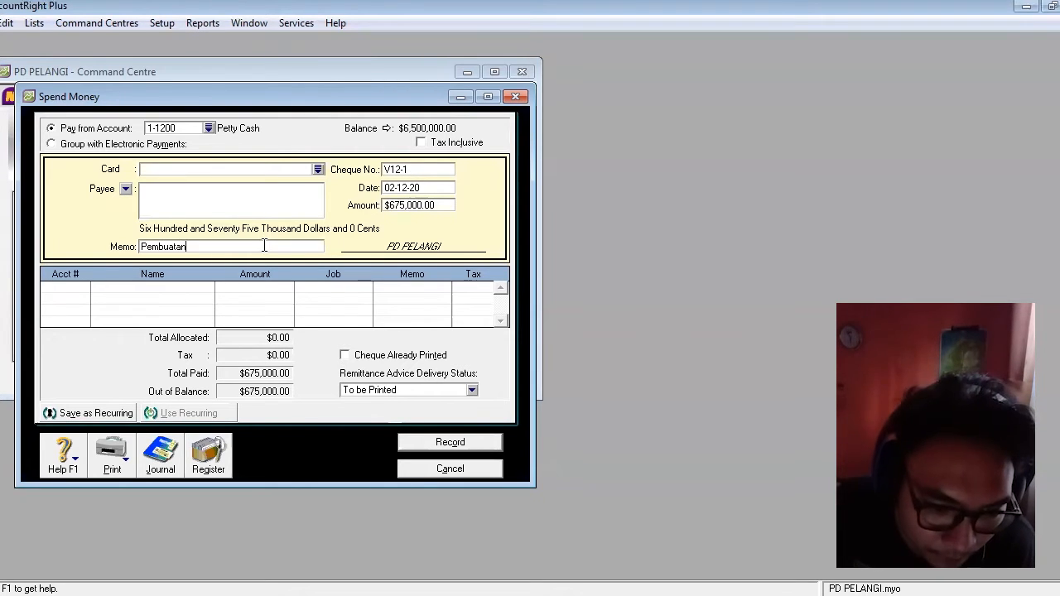
pyautogui.write(' brosur ')
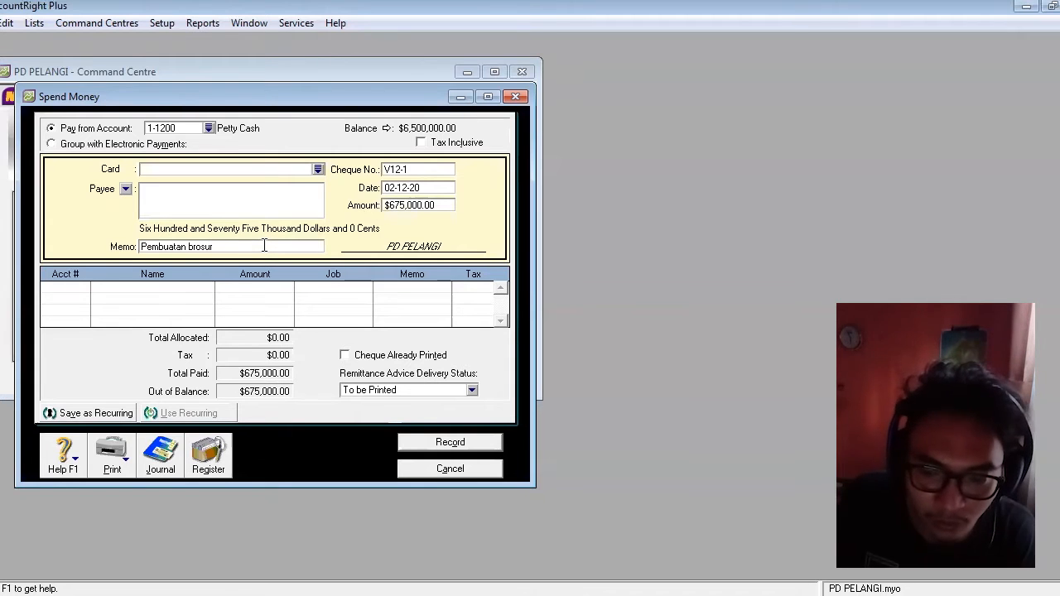
pyautogui.write('per')
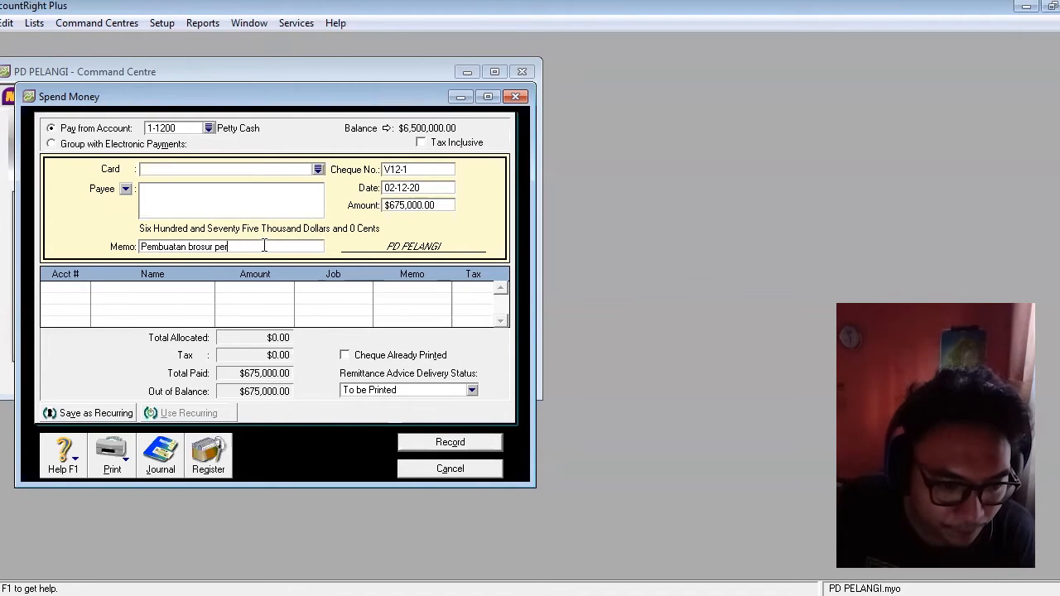
pyautogui.write('usahaan untu')
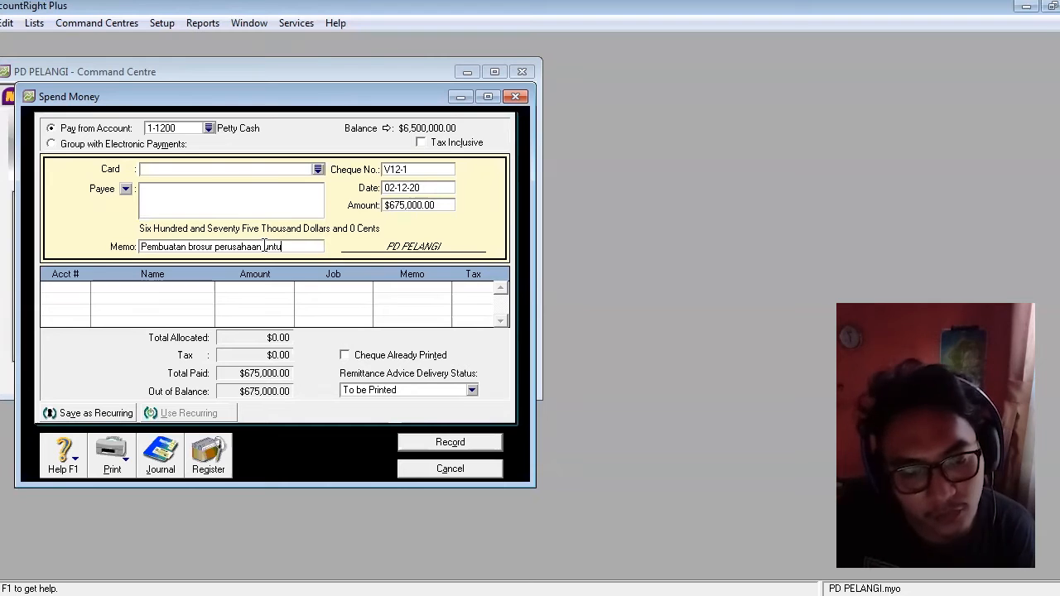
pyautogui.write('k keperluan iklan')
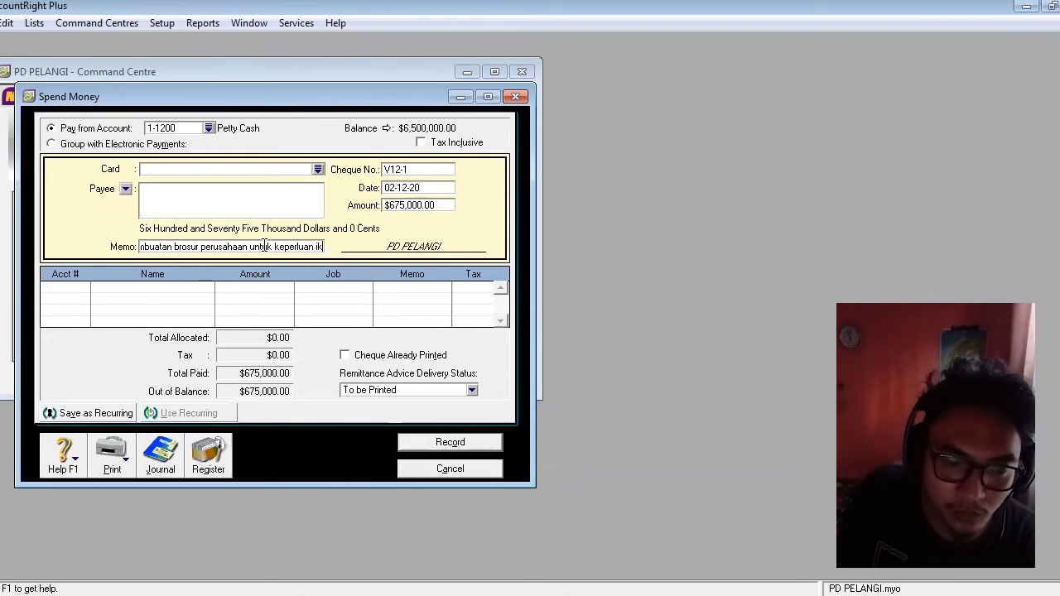
# Step: Allocate the full brochure payment to account 6-1000 Advertising Expenses on the first line, and record the payment
pyautogui.click(59, 300)
pyautogui.write('6')
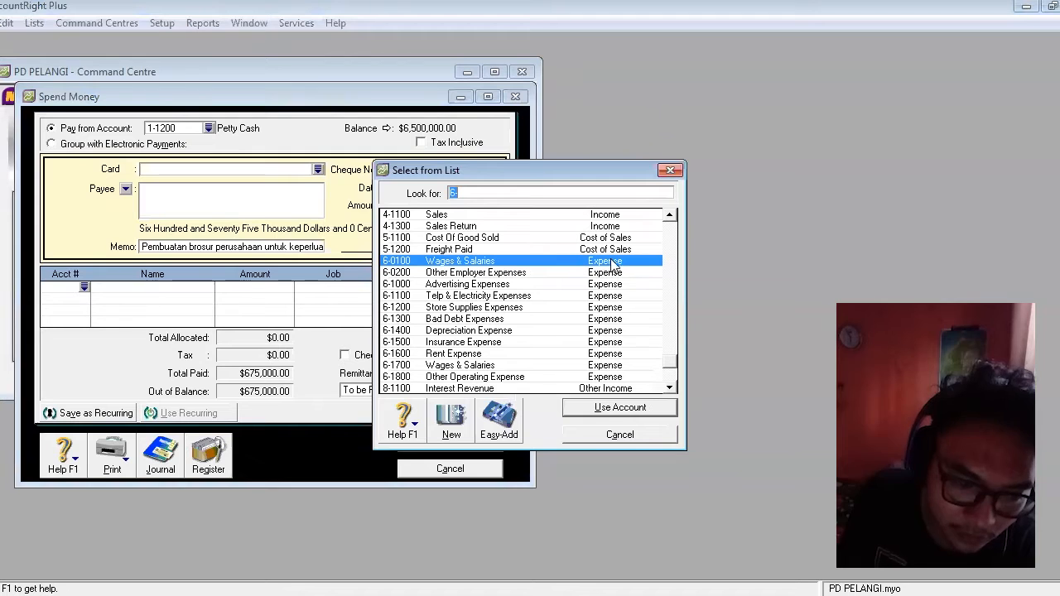
pyautogui.moveTo(669, 359); pyautogui.dragTo(668, 352)
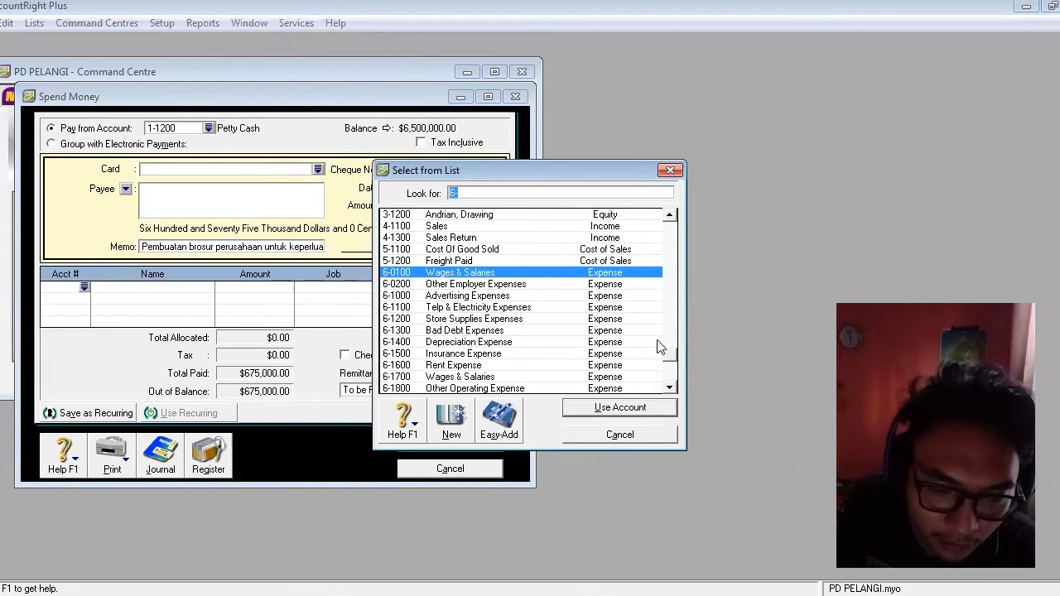
pyautogui.click(481, 298)
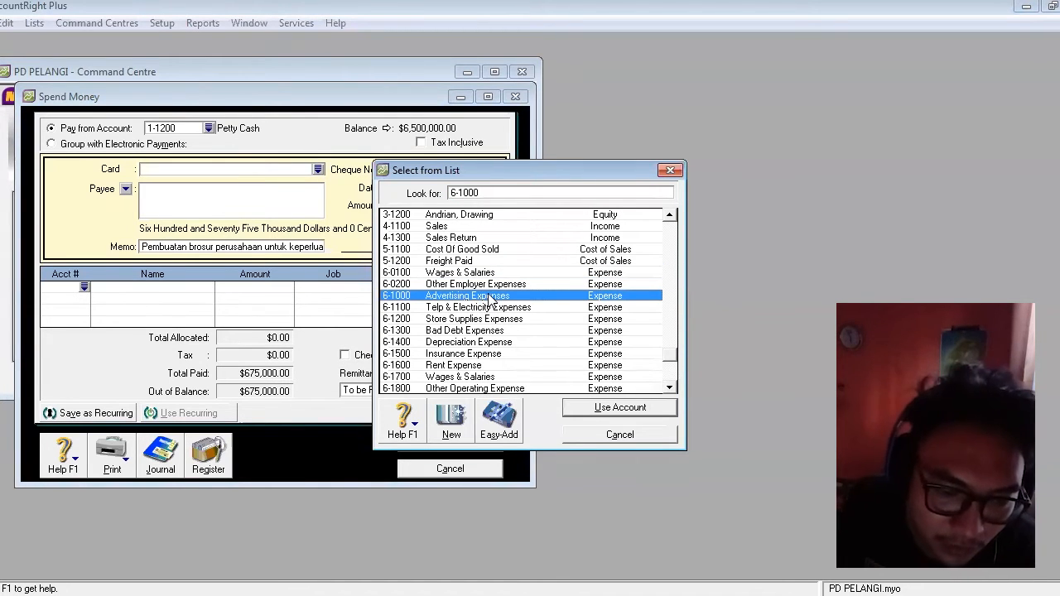
pyautogui.click(619, 408)
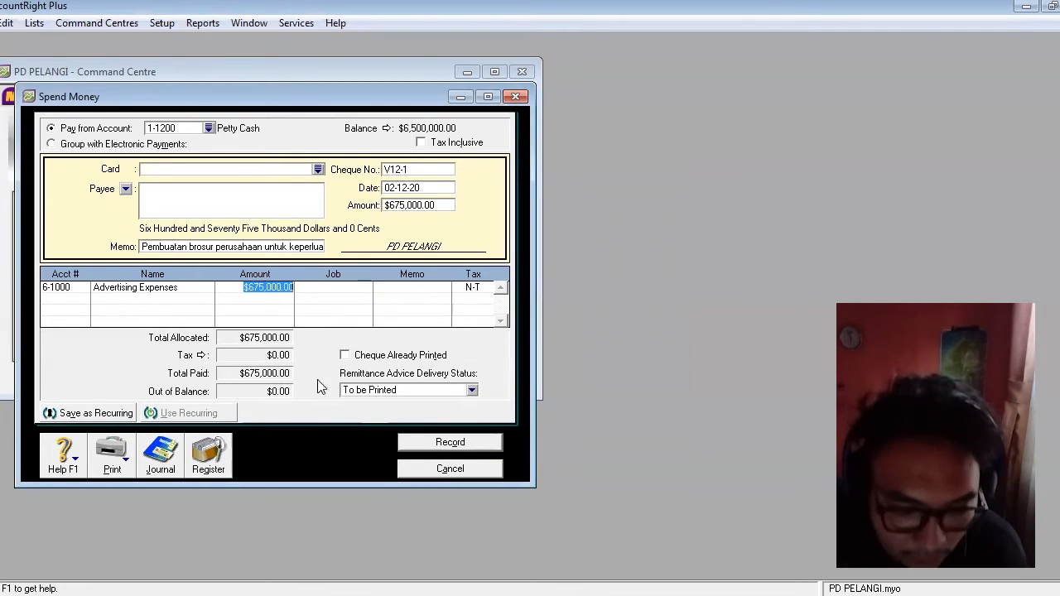
pyautogui.click(480, 443)
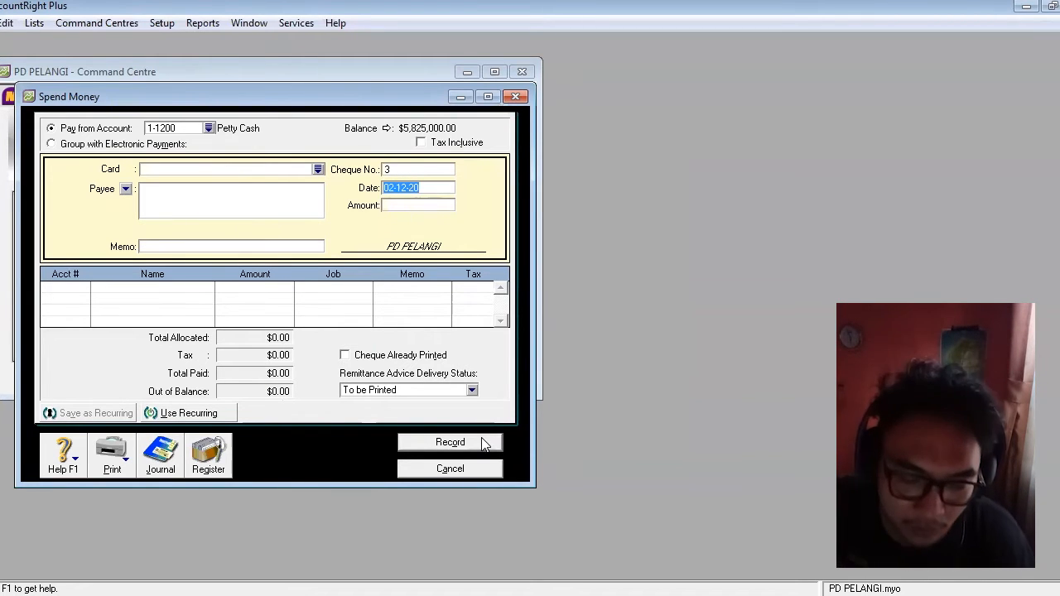
pyautogui.click(517, 98)
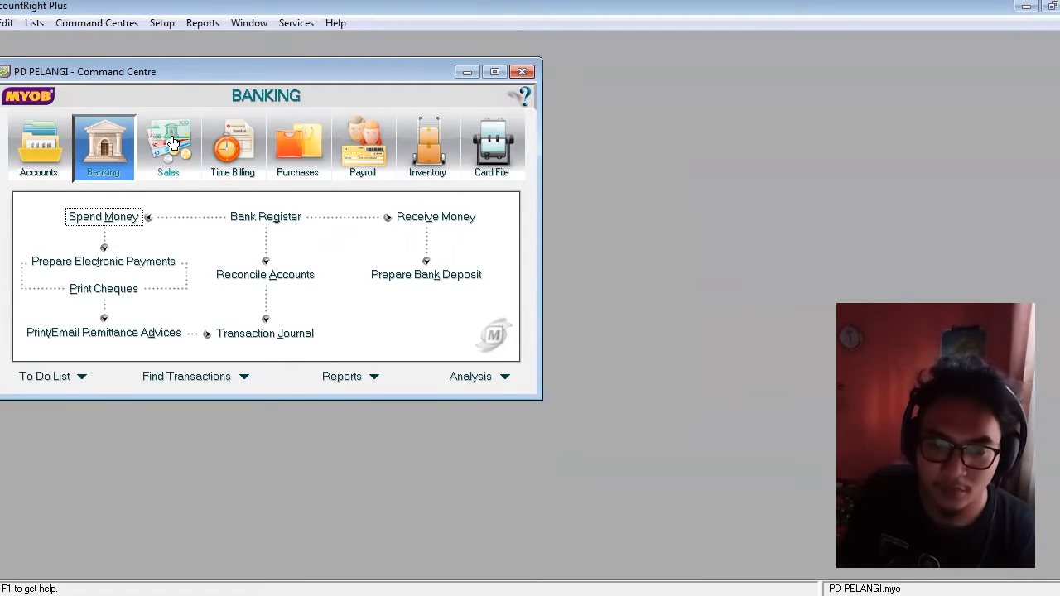
# Step: Start a Receive Payments entry in Sales for the customer Techno Computer
pyautogui.click(172, 143)
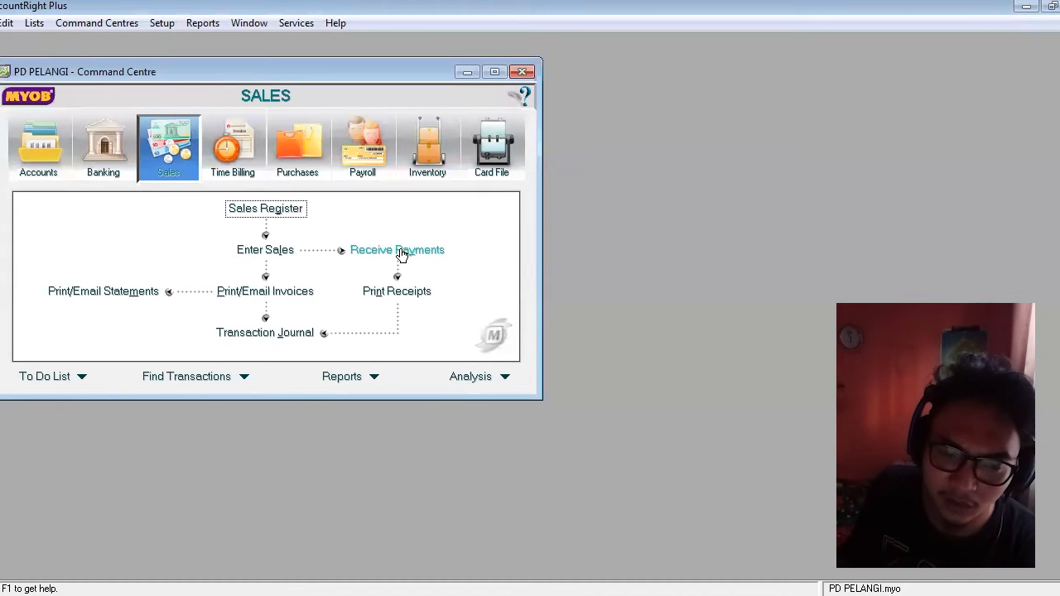
pyautogui.click(401, 252)
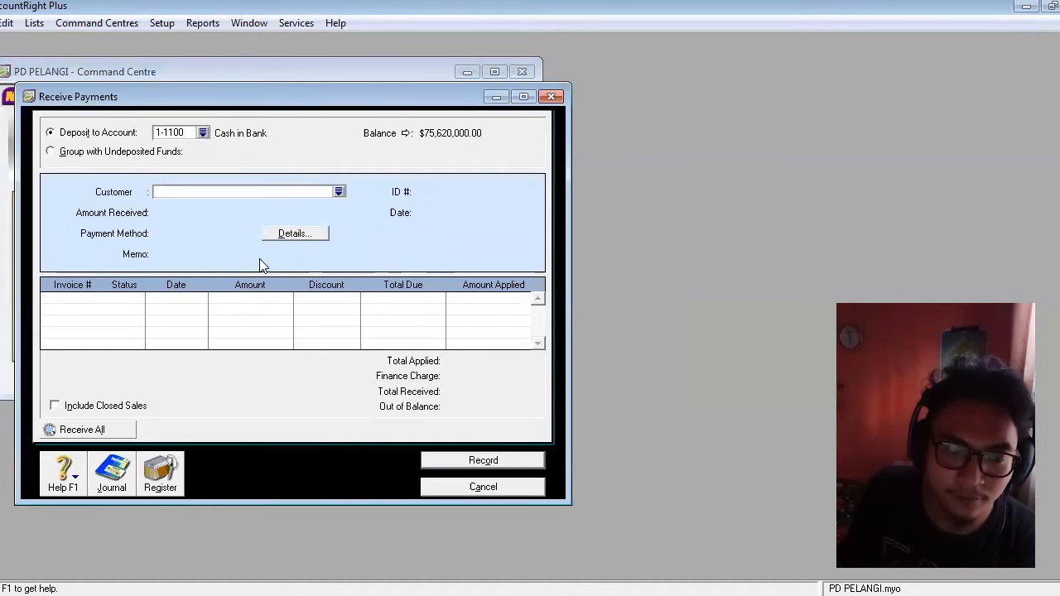
pyautogui.click(340, 192)
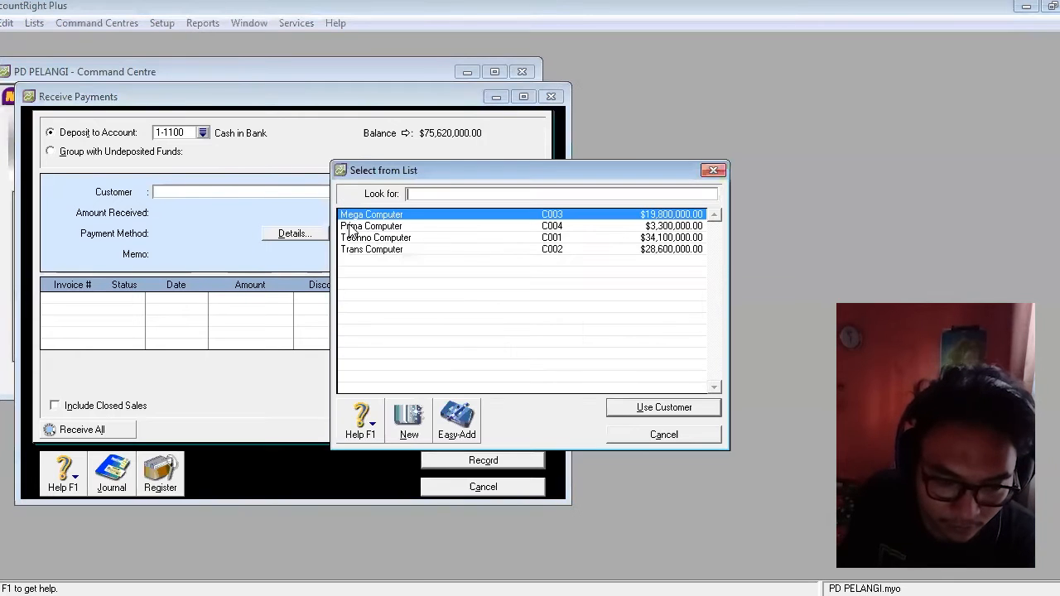
pyautogui.click(358, 240)
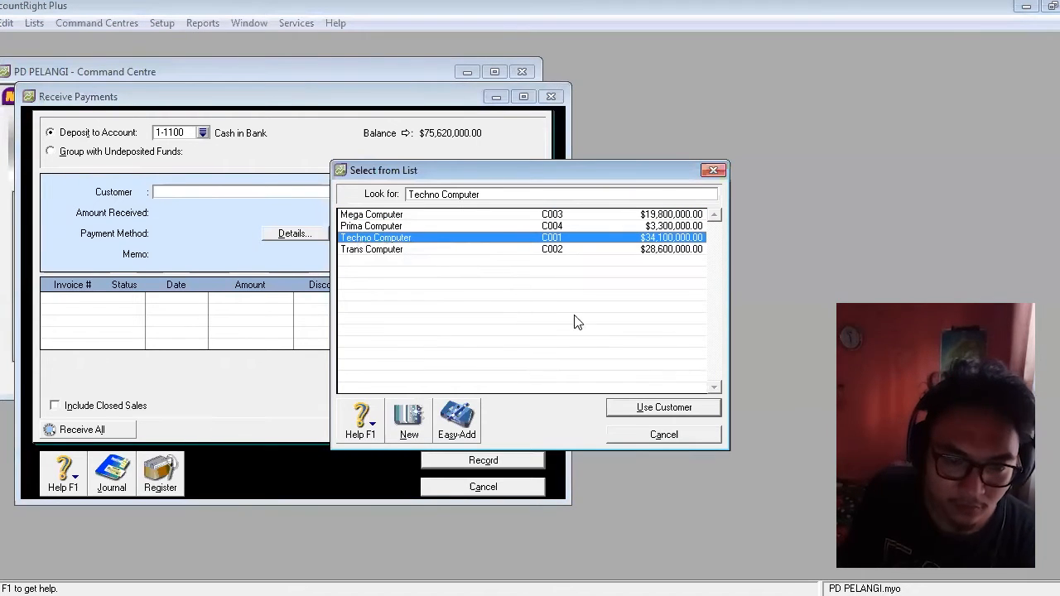
pyautogui.click(646, 409)
# Step: Set the Techno Computer receipt's ID number to BKM12-1 and its date to 03-12-20
pyautogui.click(464, 192)
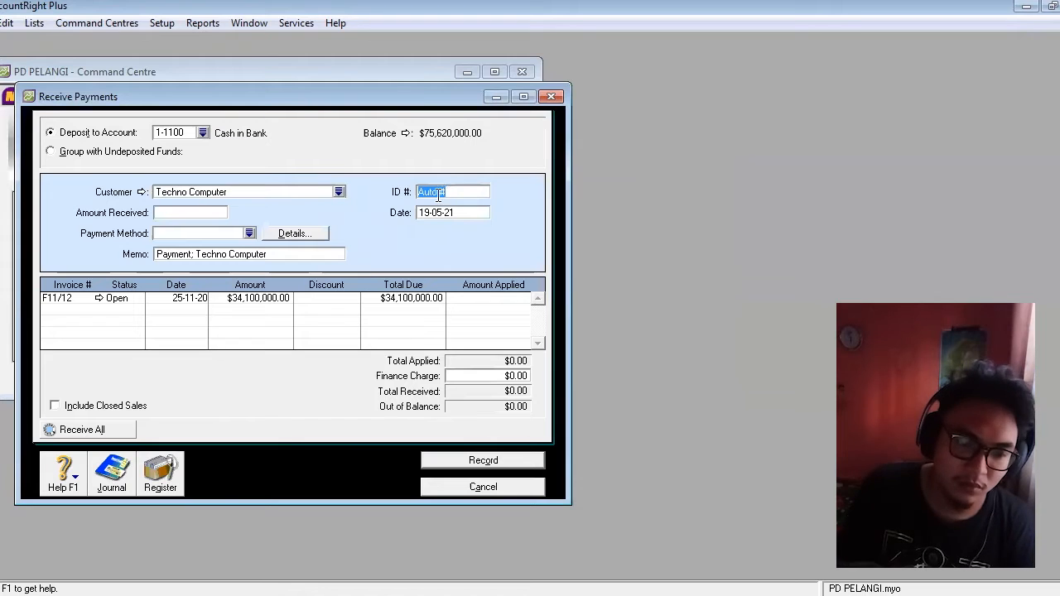
pyautogui.click(219, 212)
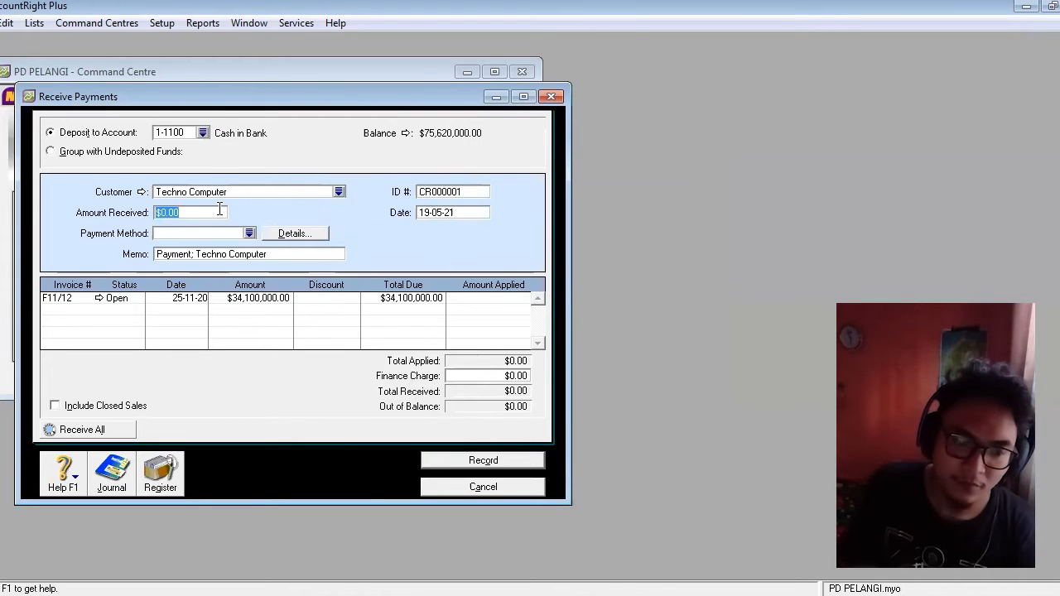
pyautogui.click(455, 191)
pyautogui.write('BKM')
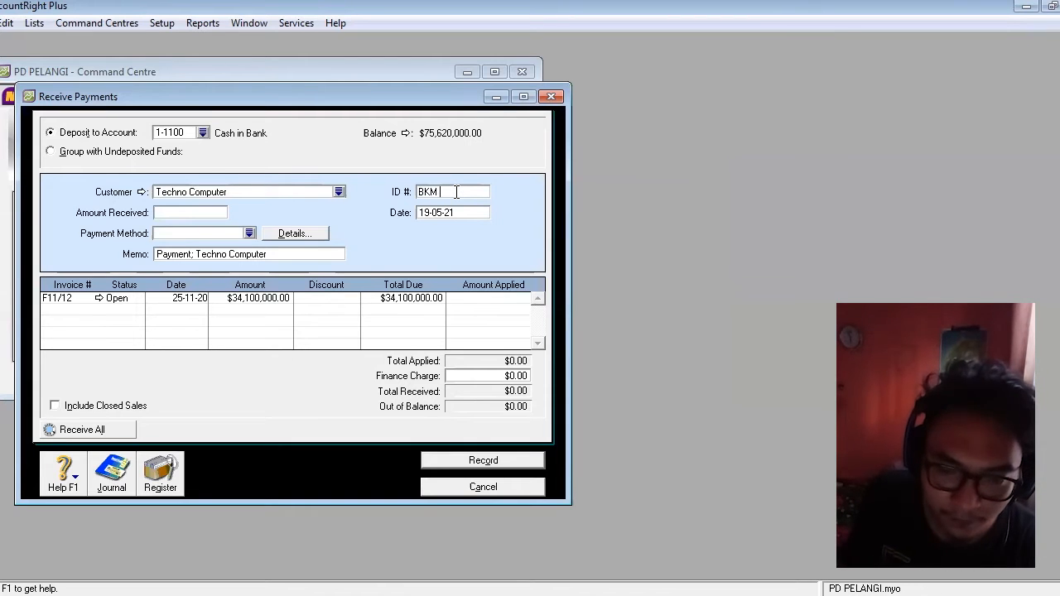
pyautogui.write('12')
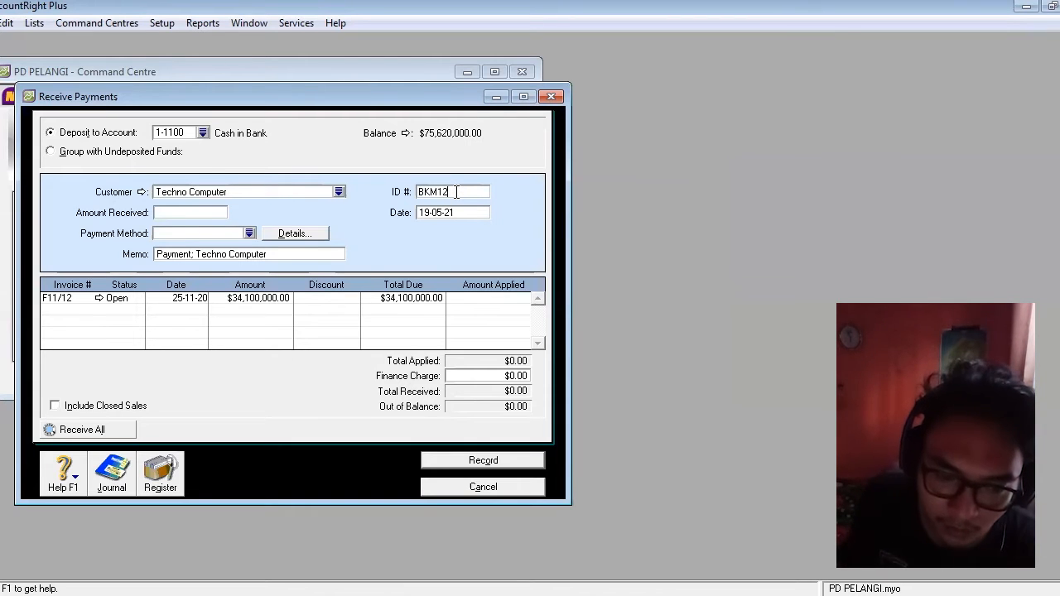
pyautogui.write('-1')
pyautogui.press('Tab')
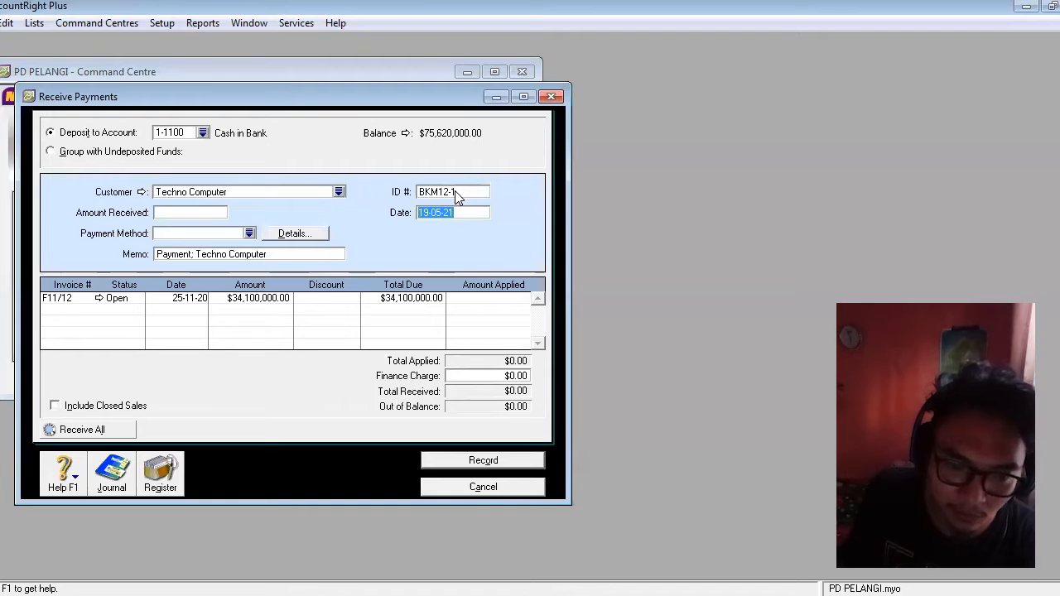
pyautogui.write('3')
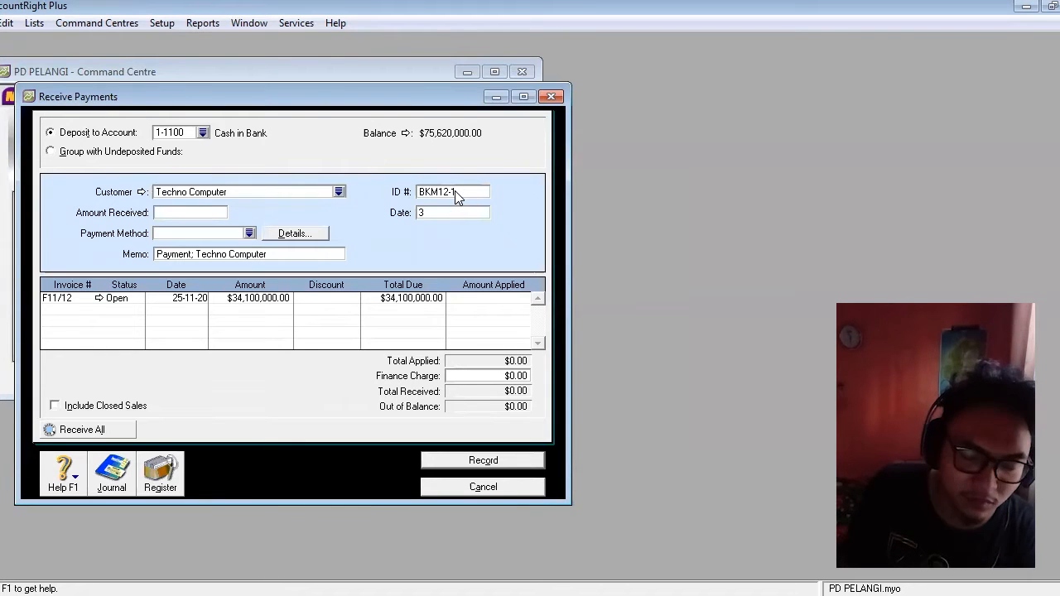
pyautogui.write('-12-20')
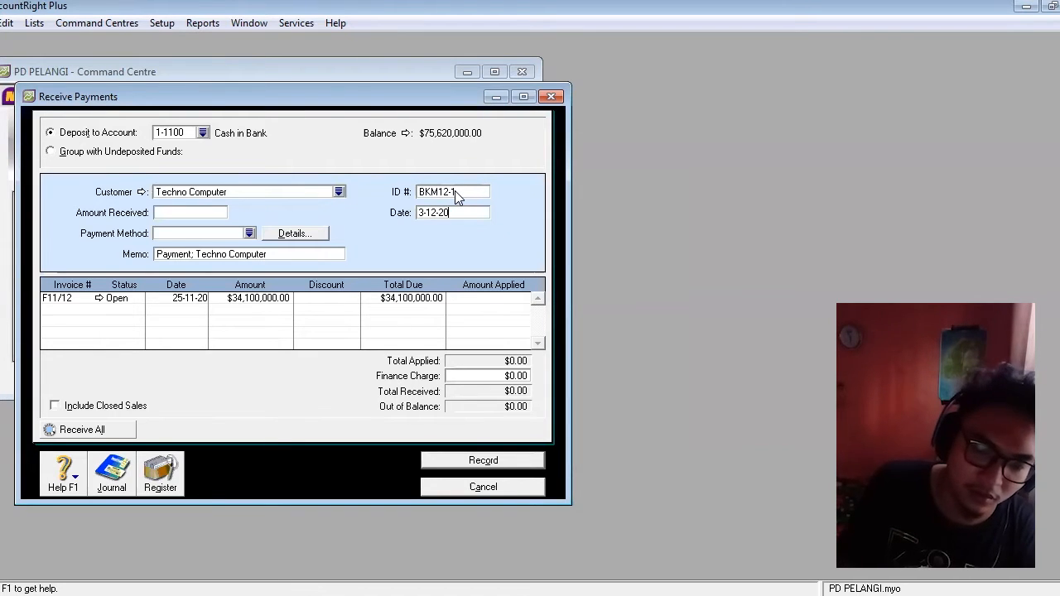
# Step: Set the Techno Computer receipt's amount received to 34,100,000 and its payment method to Cheque
pyautogui.click(209, 212)
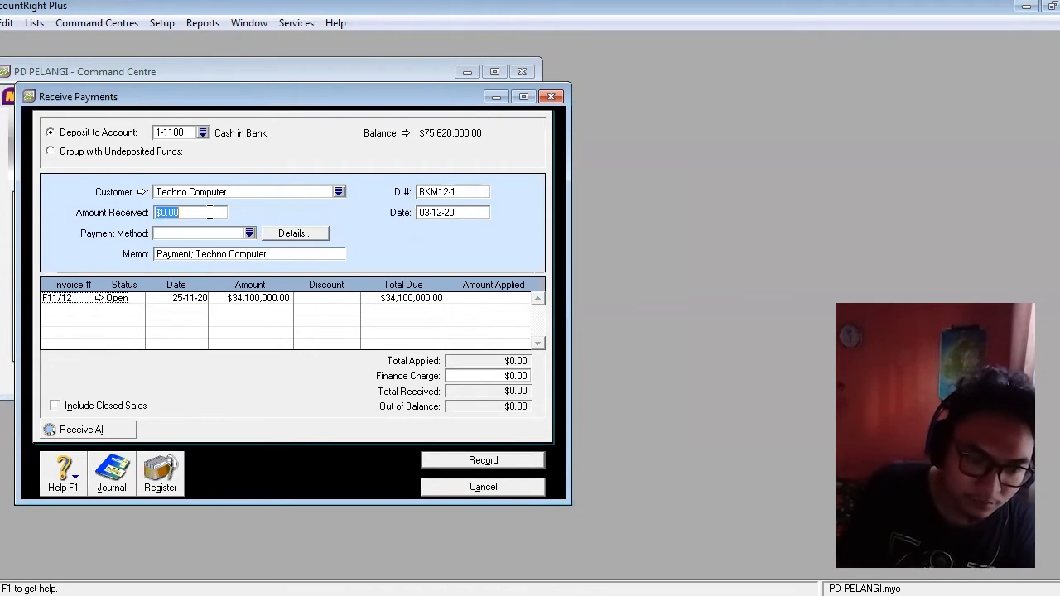
pyautogui.write('3')
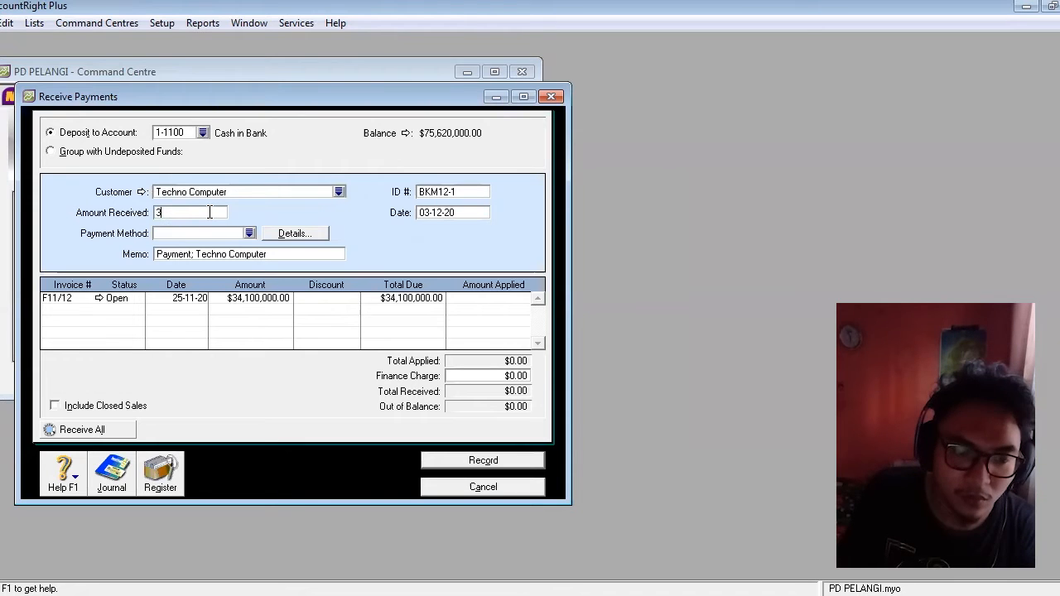
pyautogui.write('4100000')
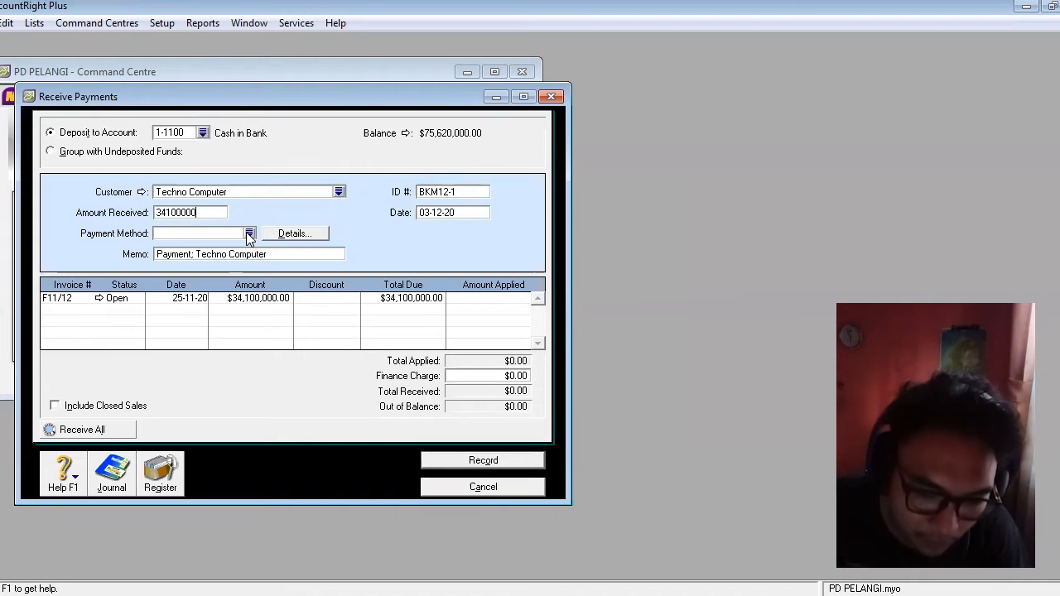
pyautogui.click(249, 235)
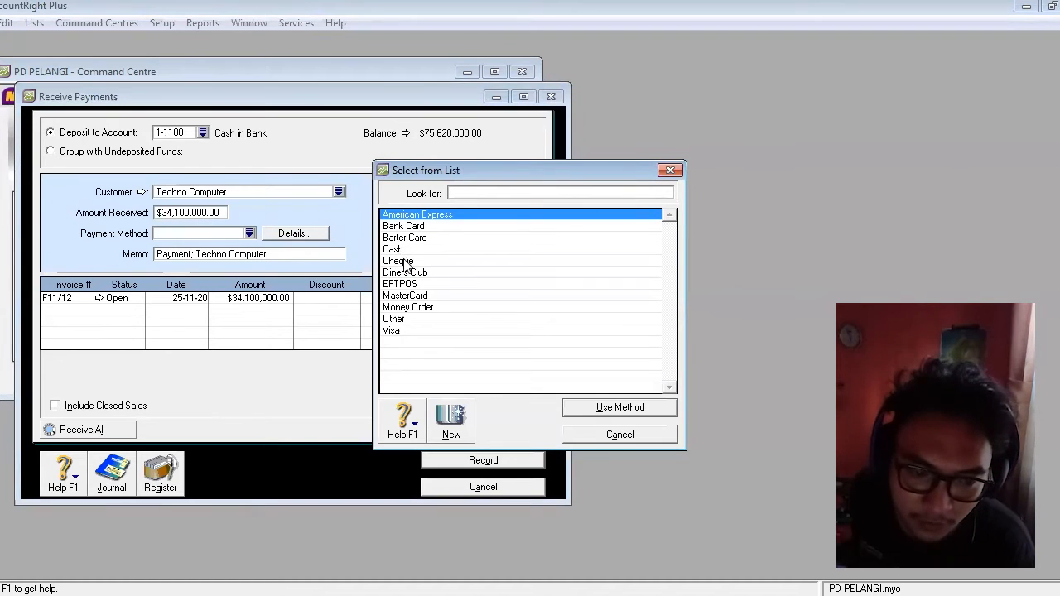
pyautogui.write('Cheque')
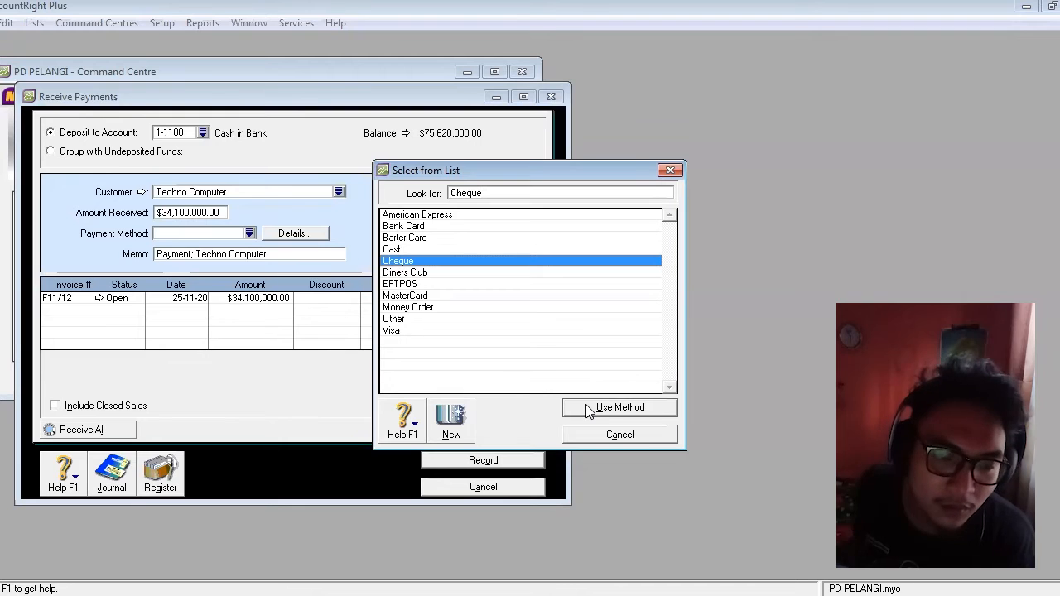
pyautogui.click(619, 408)
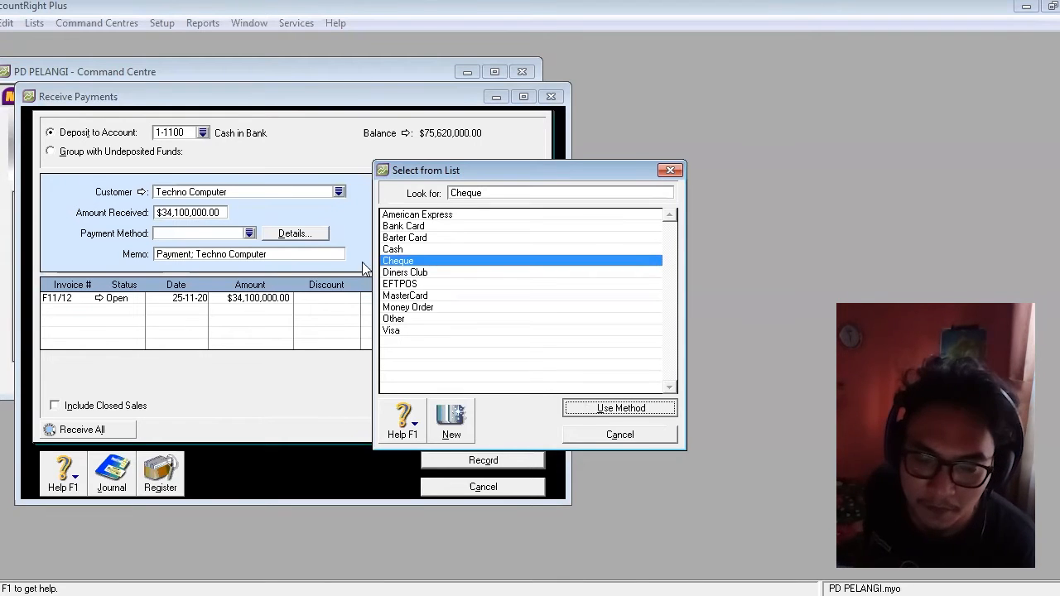
# Step: Replace the receipt's memo with "Pelunasan Faktur F11-12 tertanggal 25 November 2020"
pyautogui.click(279, 259)
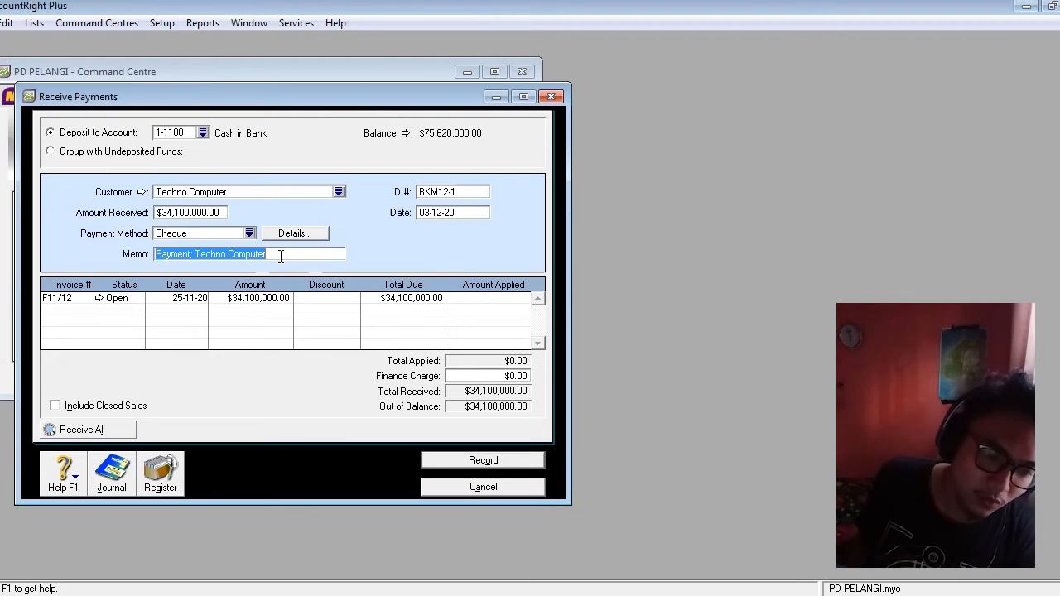
pyautogui.write('Pelun')
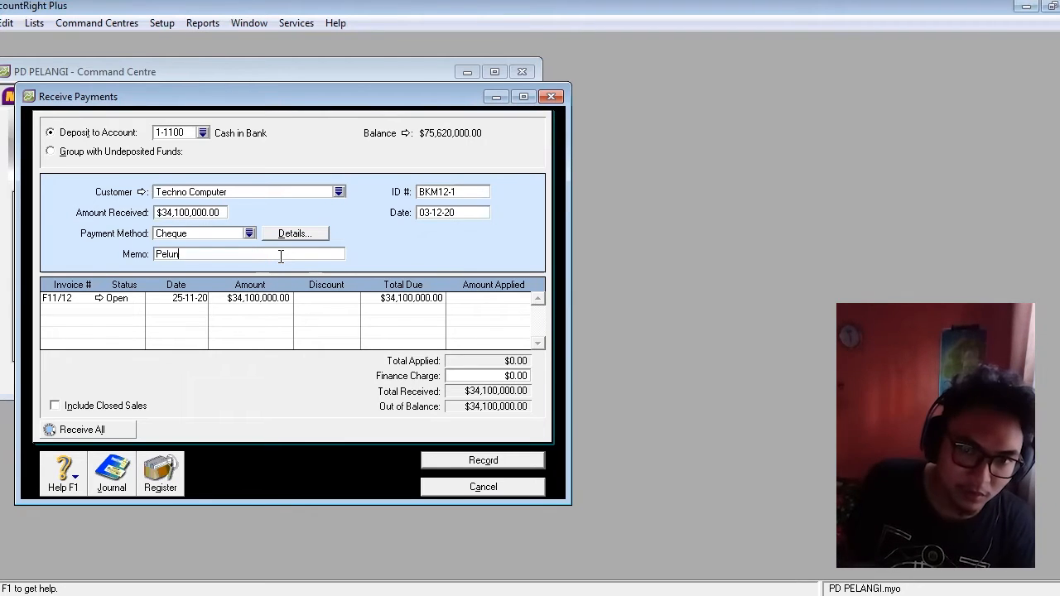
pyautogui.write('asan Faktur F11')
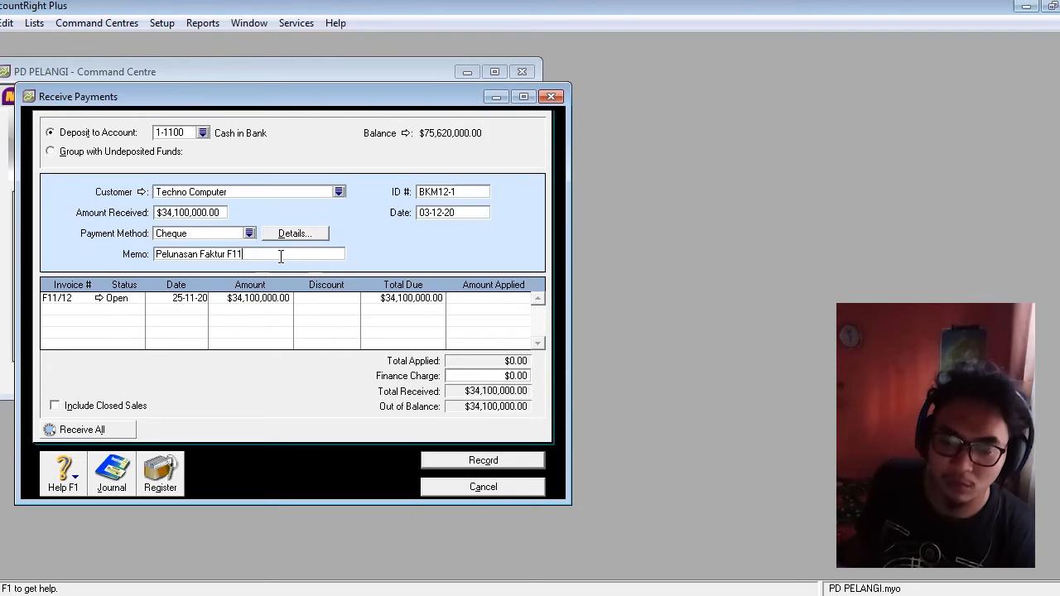
pyautogui.write('-12')
pyautogui.press('BackSpace')
pyautogui.press('BackSpace')
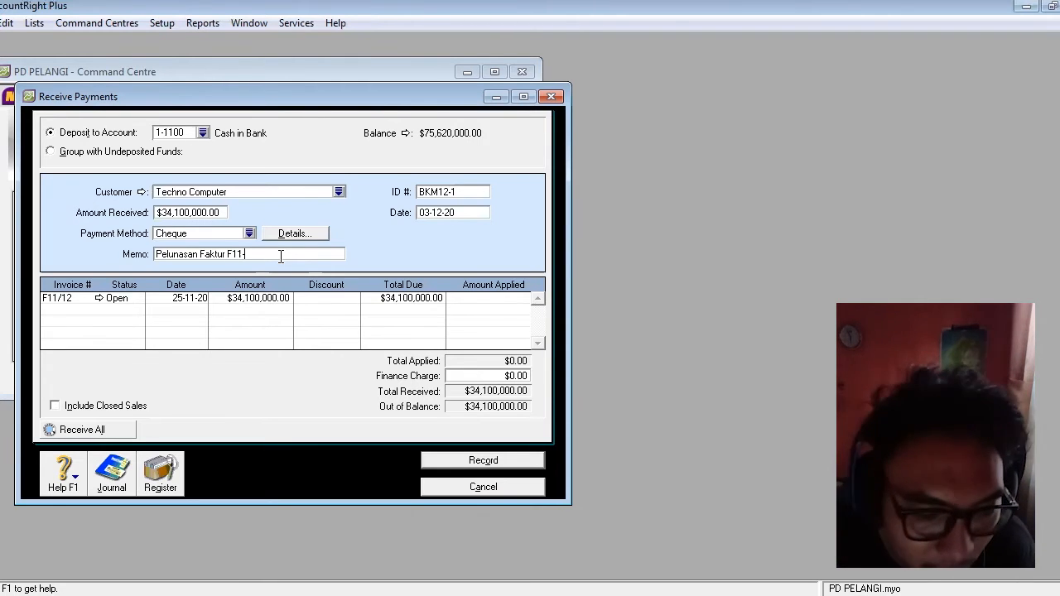
pyautogui.write('12 tertanggal ')
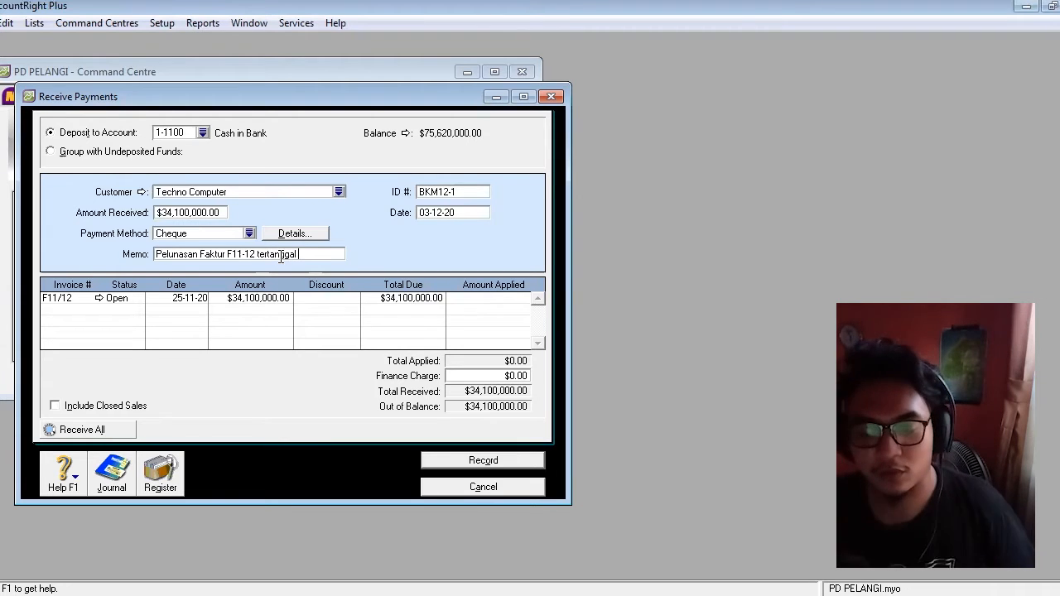
pyautogui.write('25 Novmeber')
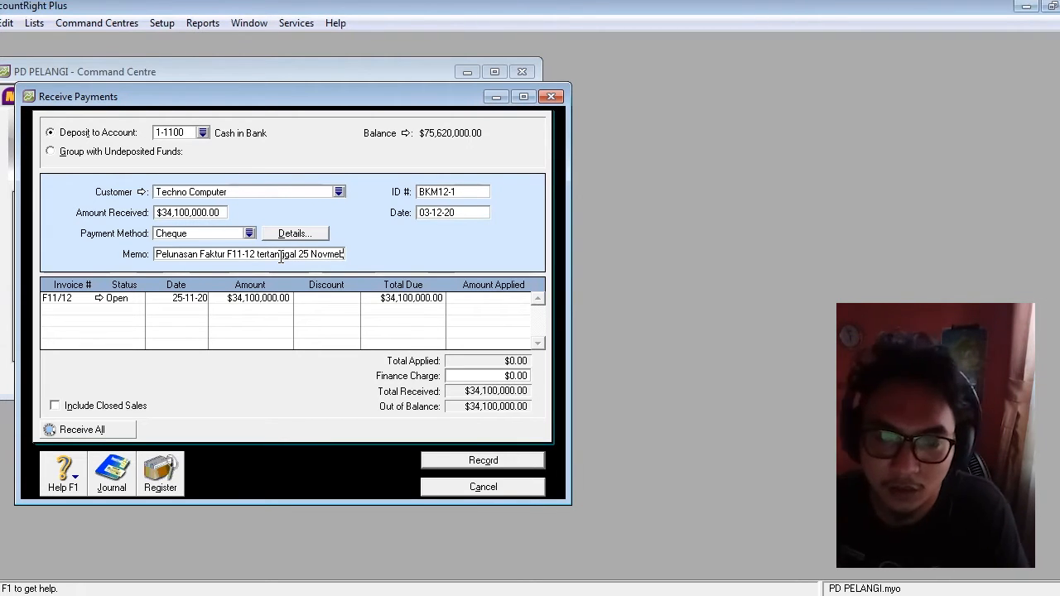
pyautogui.press('BackSpace')
pyautogui.press('BackSpace')
pyautogui.press('BackSpace')
pyautogui.press('BackSpace')
pyautogui.press('BackSpace')
pyautogui.write('ember 2020')
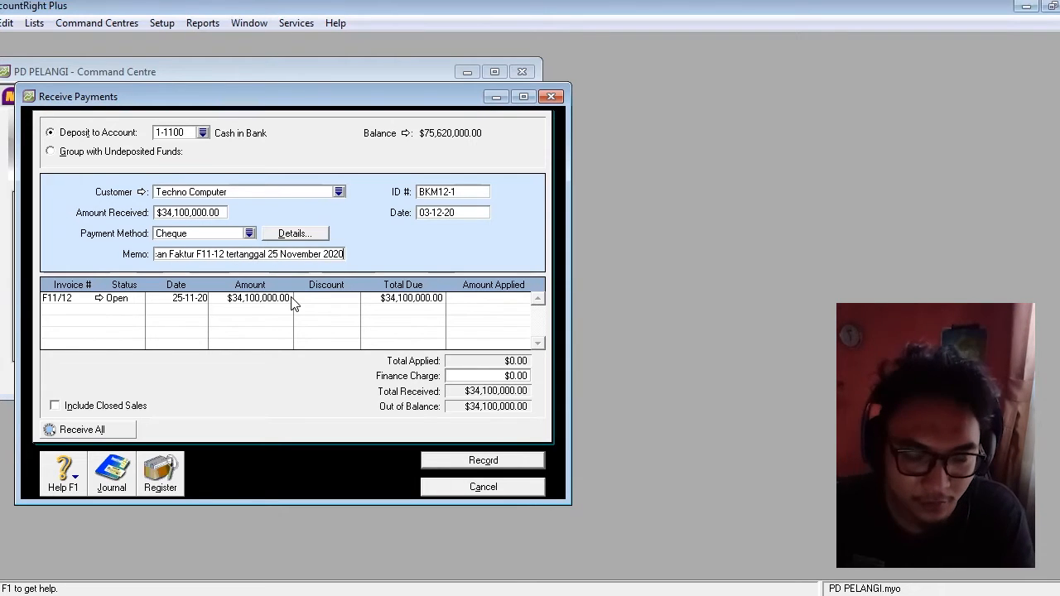
# Step: Enter the full $34,100,000.00 as the receipt's finance charge and try to record the receipt
pyautogui.press('Tab')
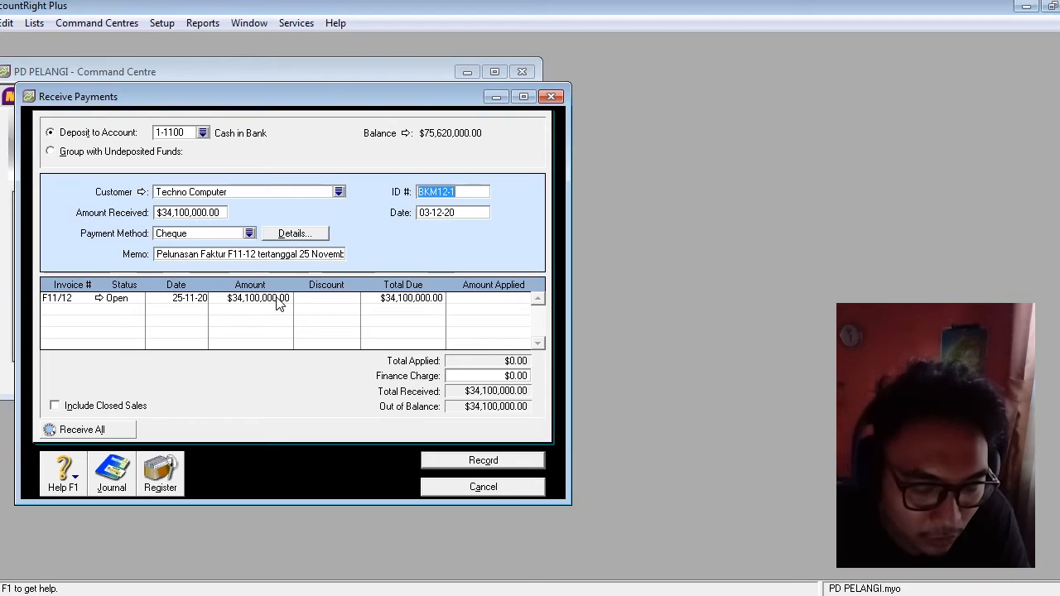
pyautogui.press('Tab')
pyautogui.press('Tab')
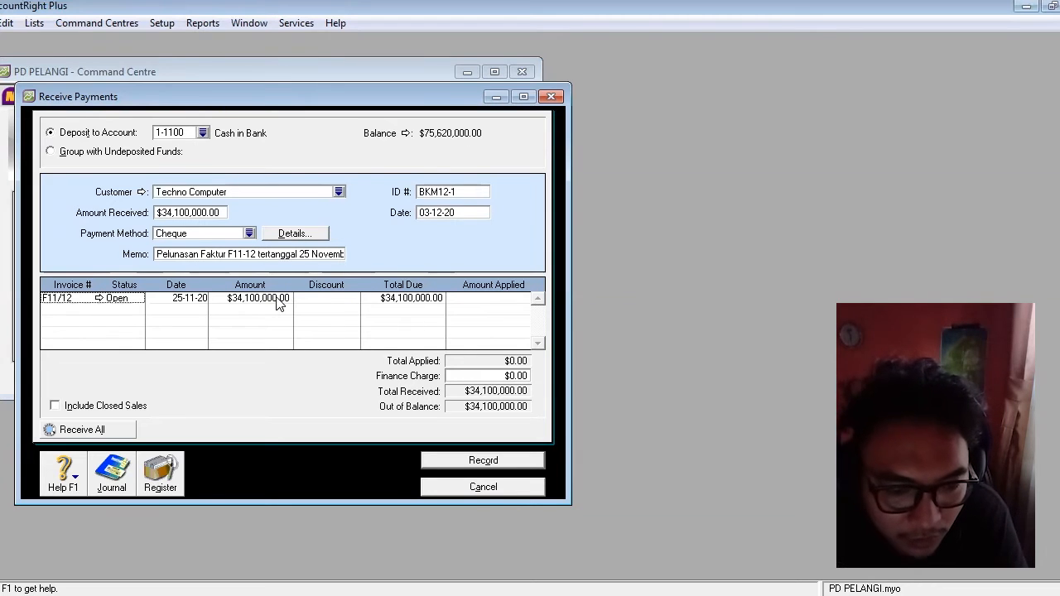
pyautogui.press('Tab')
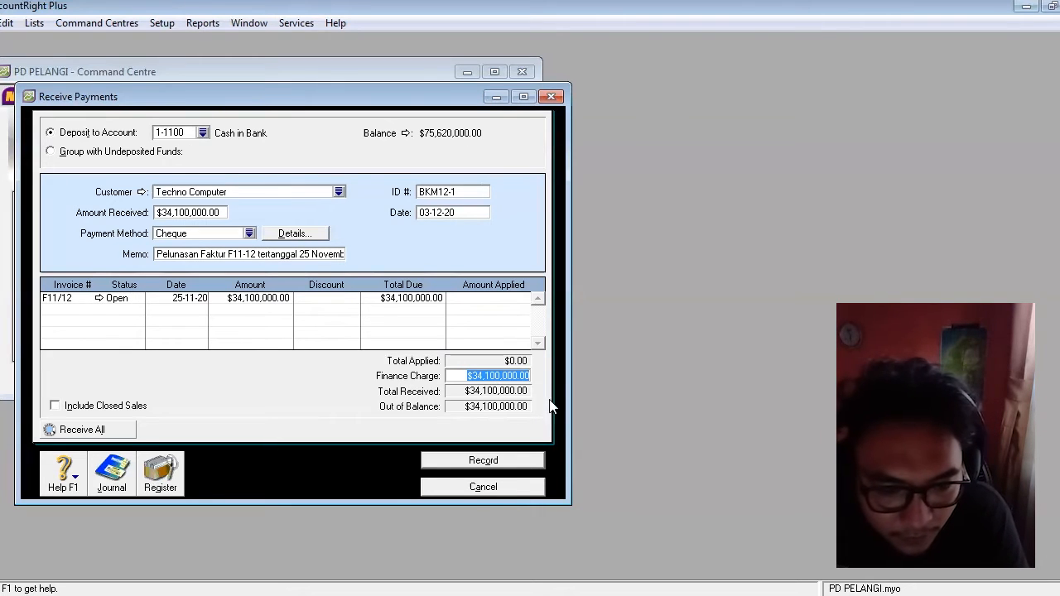
pyautogui.press('Tab')
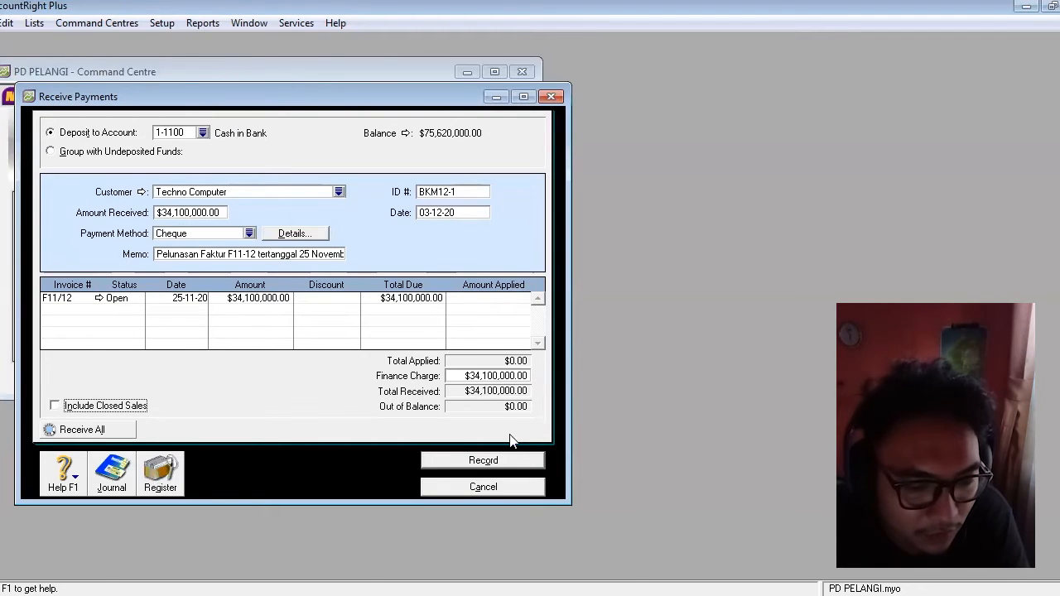
pyautogui.click(497, 461)
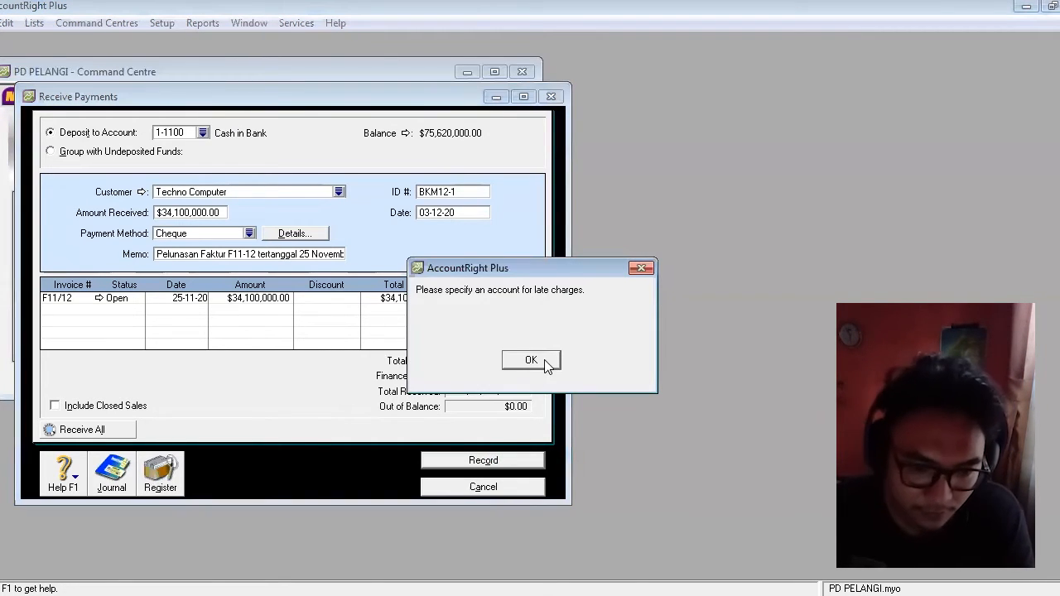
# Step: Assign an income account for late charges in Sales Linked Accounts, then record the Techno Computer receipt and close Receive Payments
pyautogui.click(550, 365)
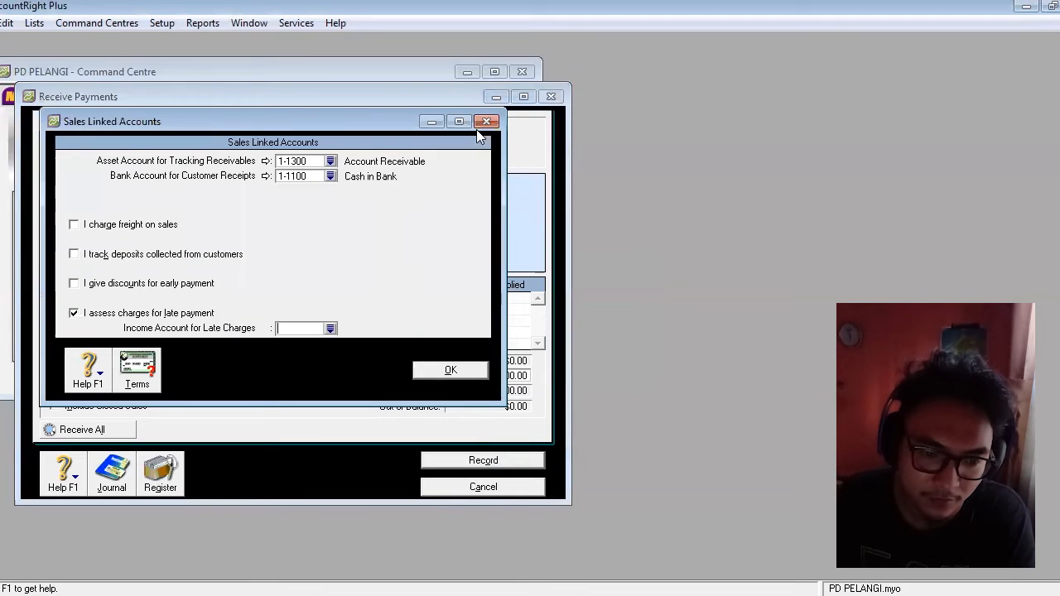
pyautogui.click(477, 376)
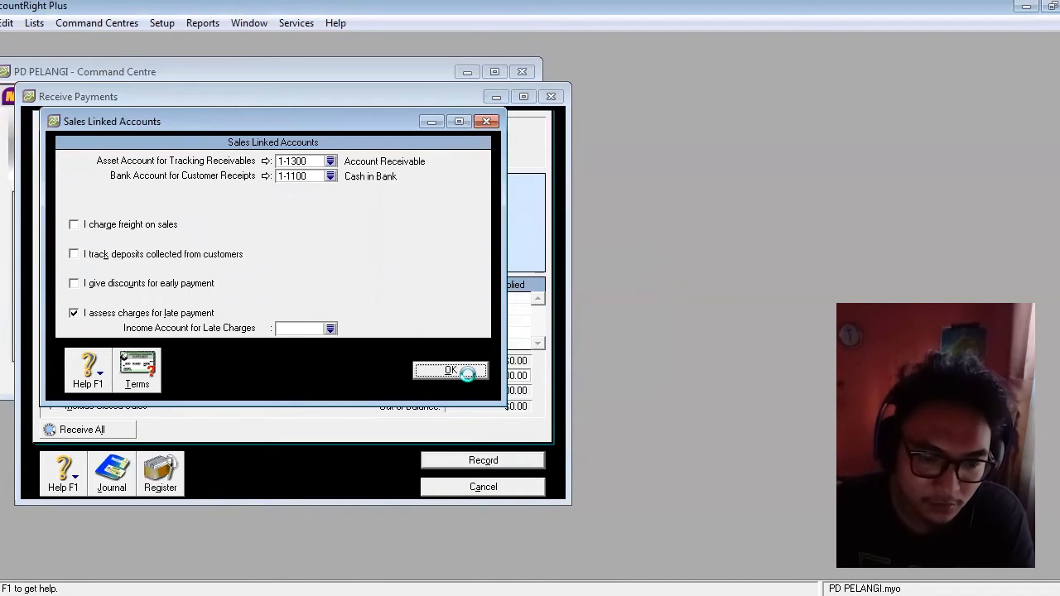
pyautogui.click(531, 362)
pyautogui.click(486, 122)
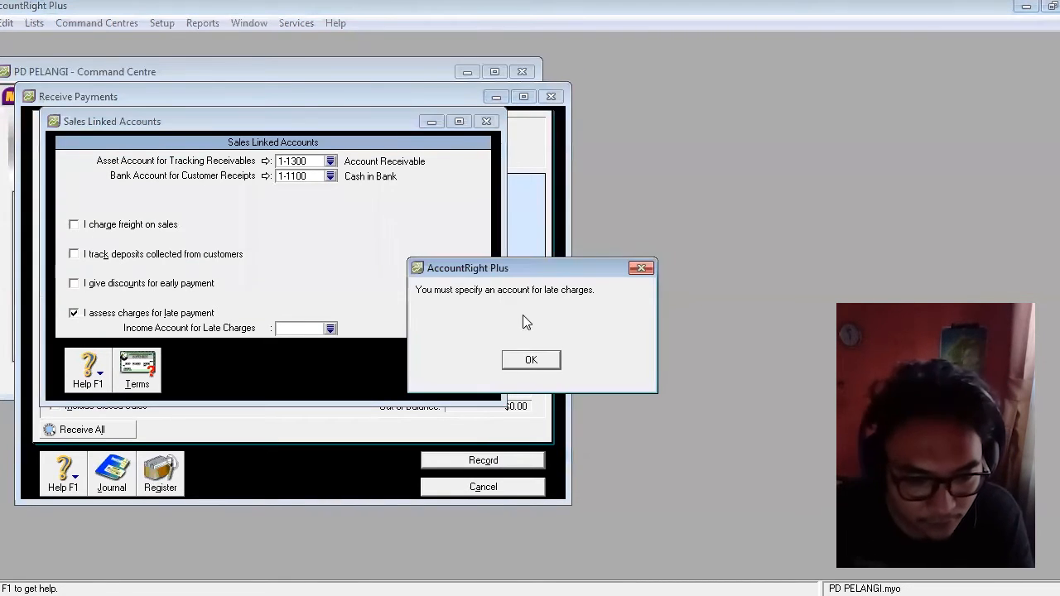
pyautogui.click(530, 359)
pyautogui.click(331, 329)
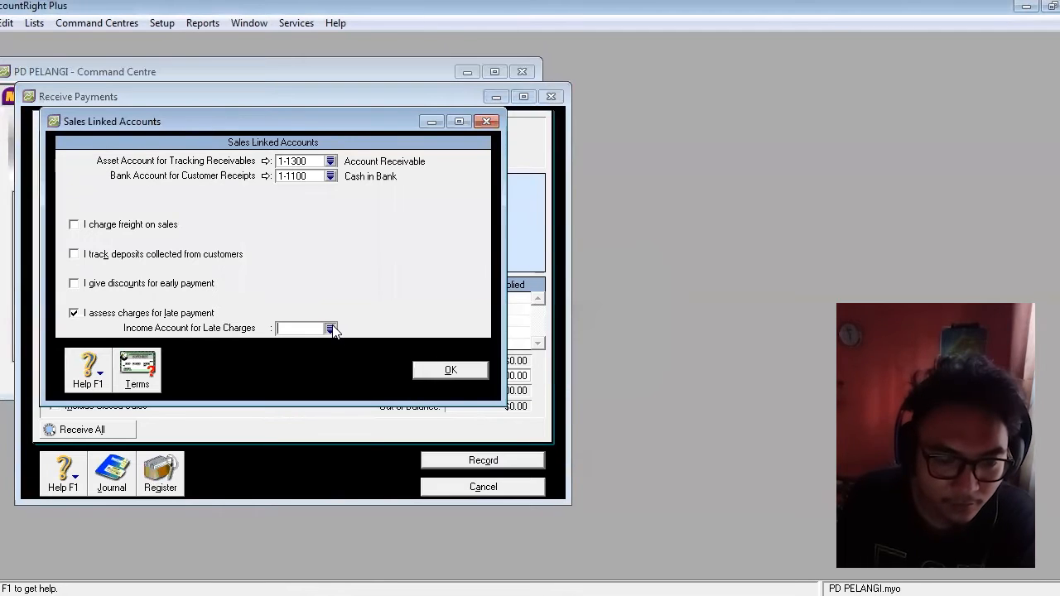
pyautogui.click(590, 407)
pyautogui.click(458, 377)
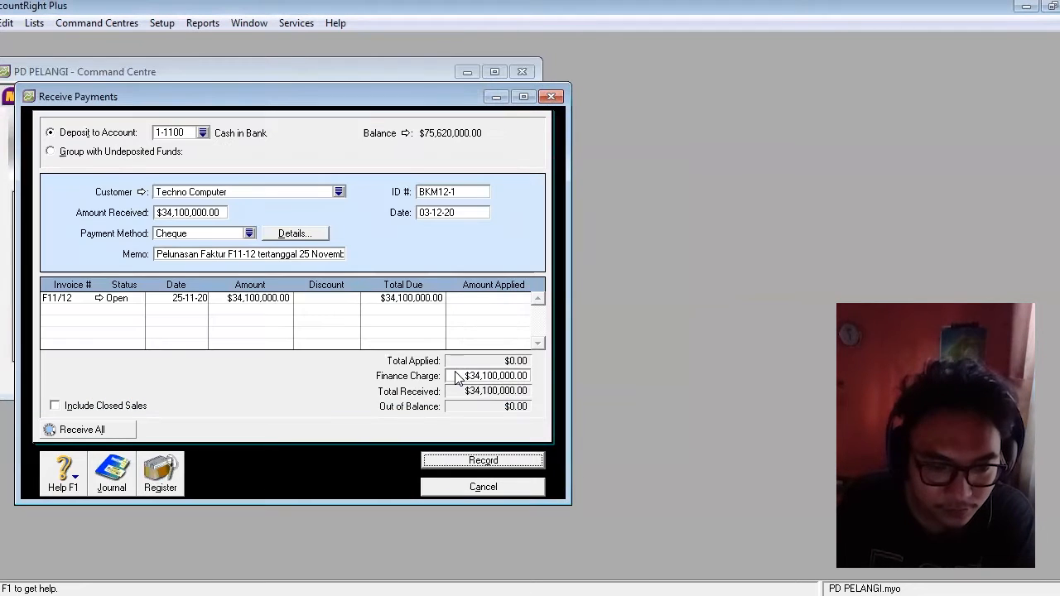
pyautogui.click(480, 460)
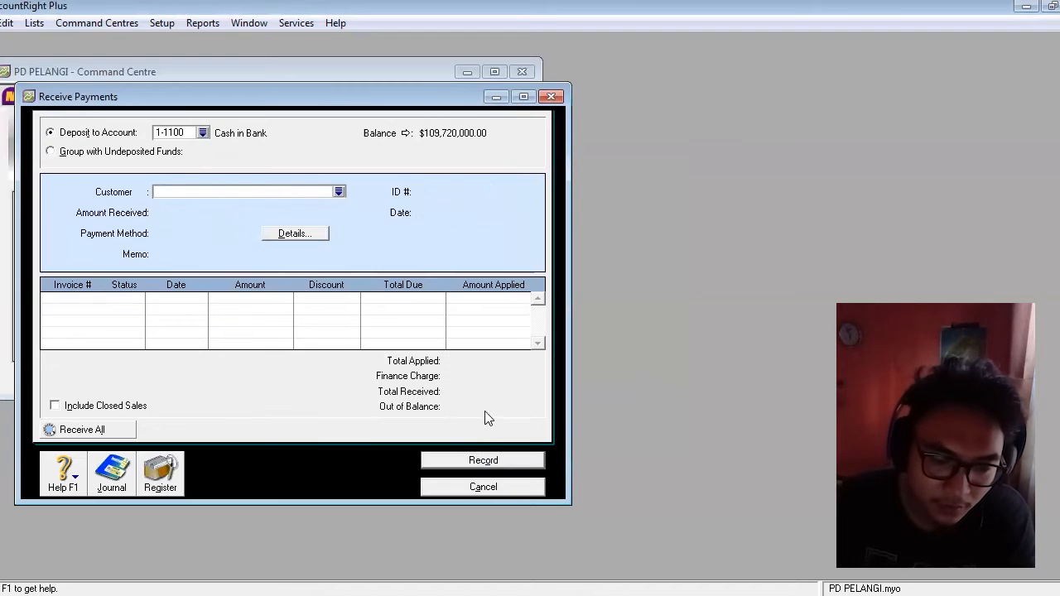
pyautogui.click(482, 487)
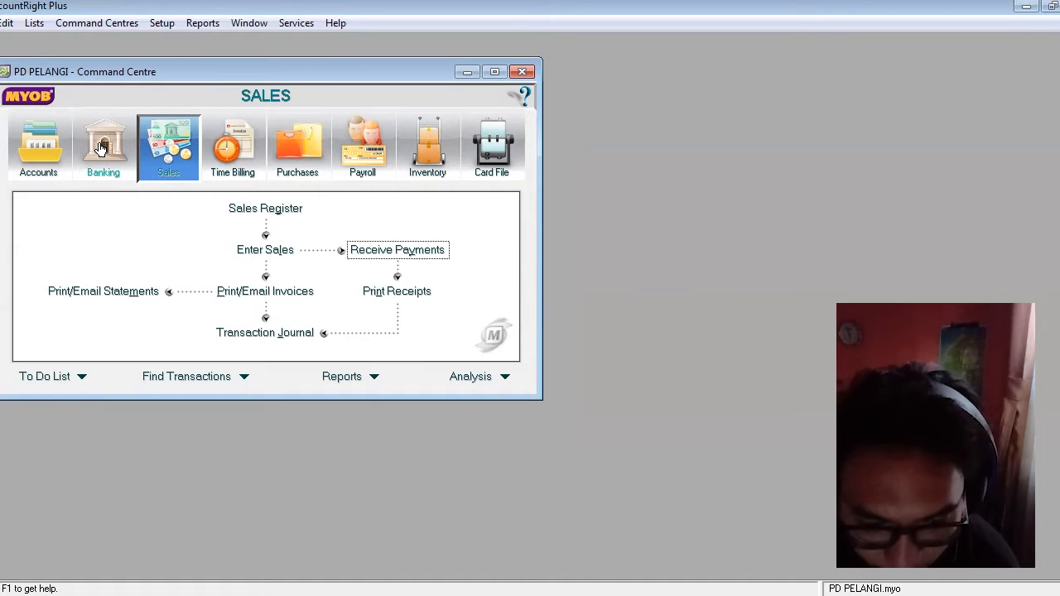
# Step: Start a Spend Money entry in Banking, paid from account 1-1200 Petty Cash
pyautogui.click(126, 150)
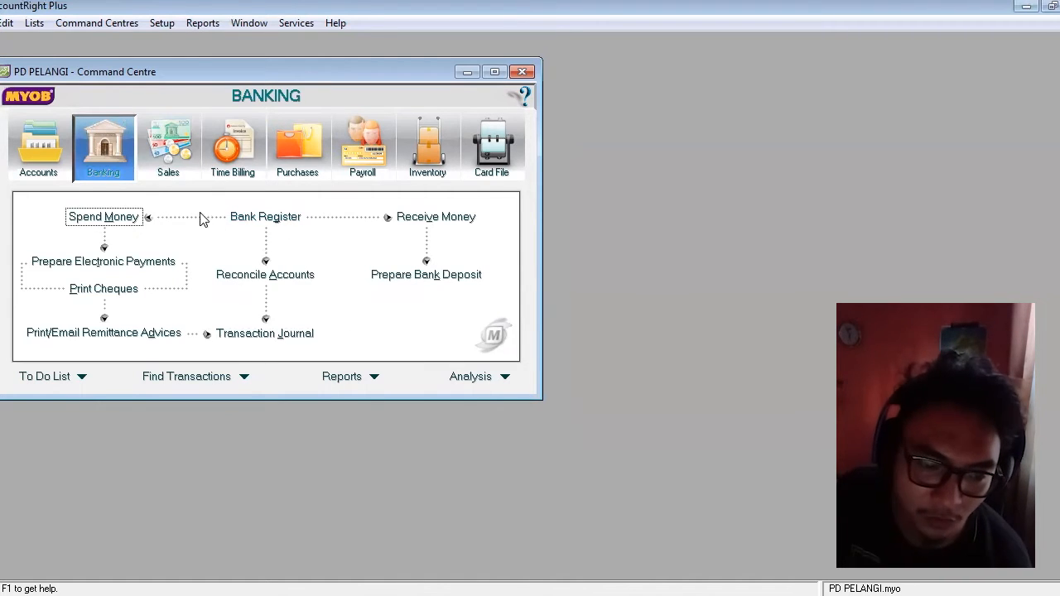
pyautogui.click(106, 220)
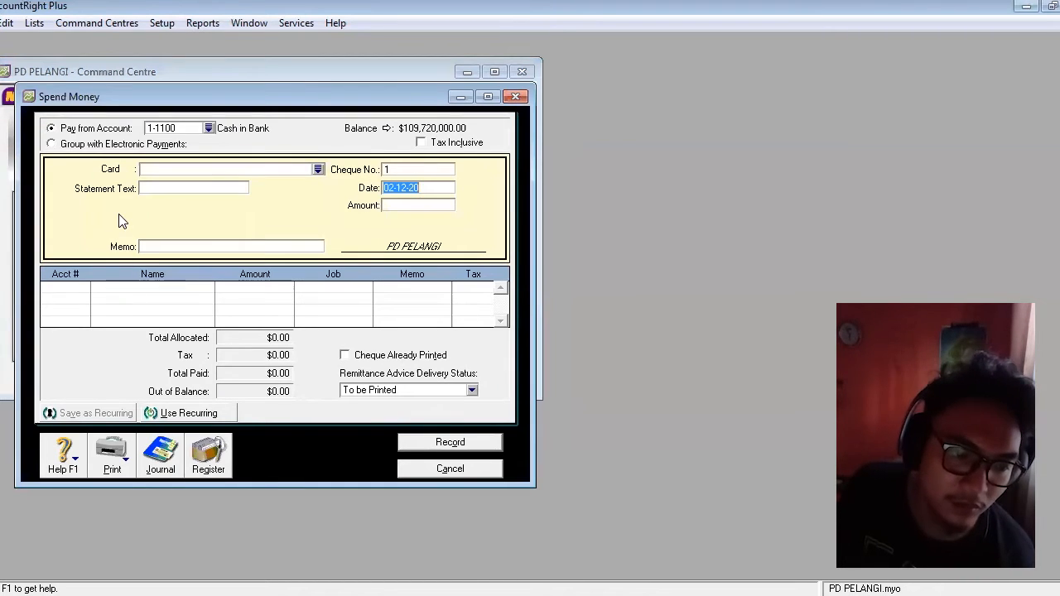
pyautogui.click(209, 129)
pyautogui.click(439, 228)
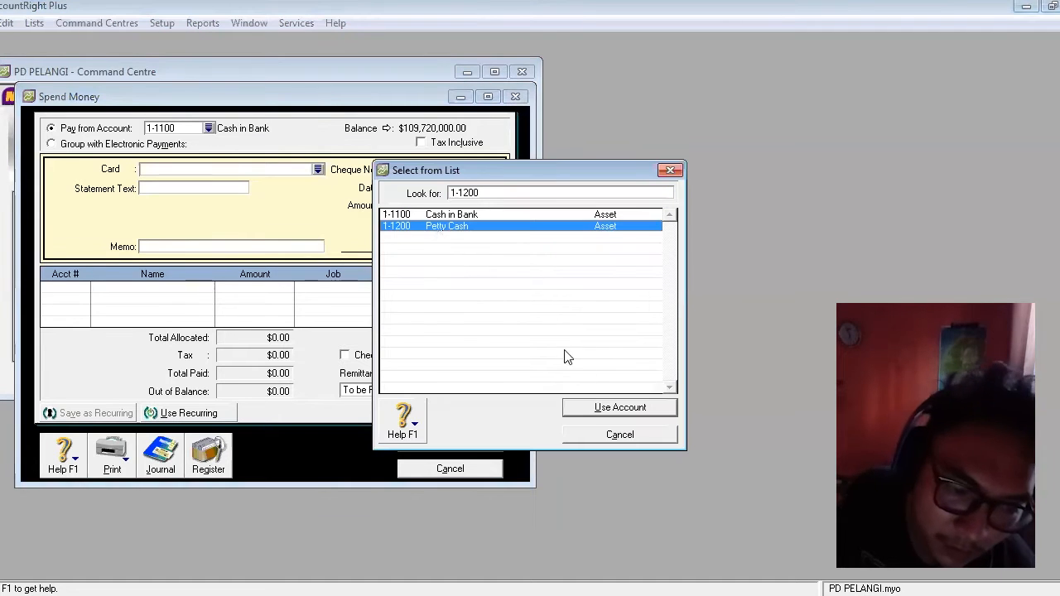
pyautogui.click(593, 412)
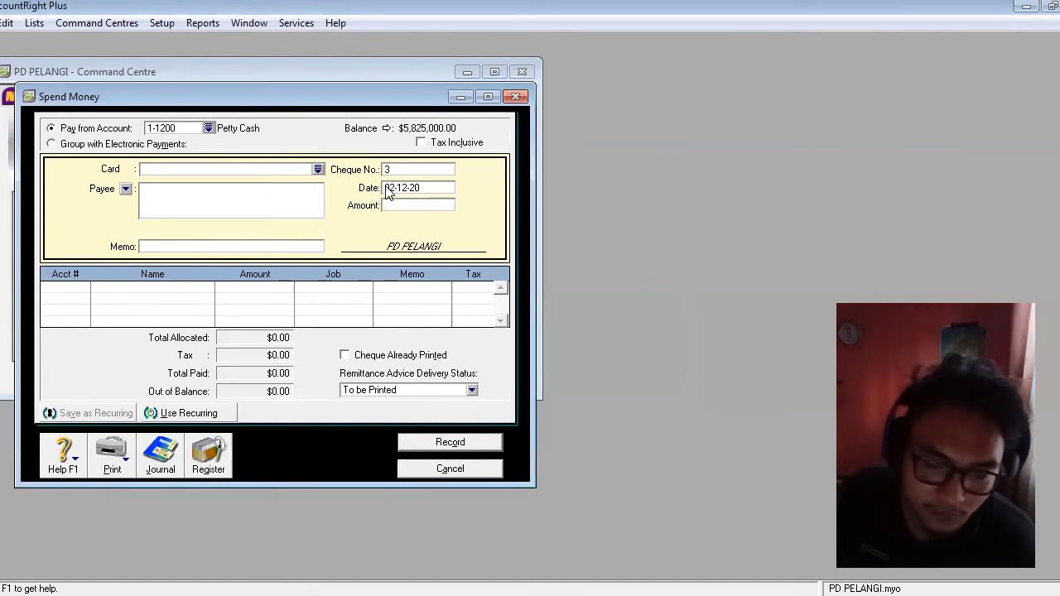
# Step: Set the petty cash payment's cheque number to V12-2, its date to 04-12-20 and its amount to 975000
pyautogui.click(407, 169)
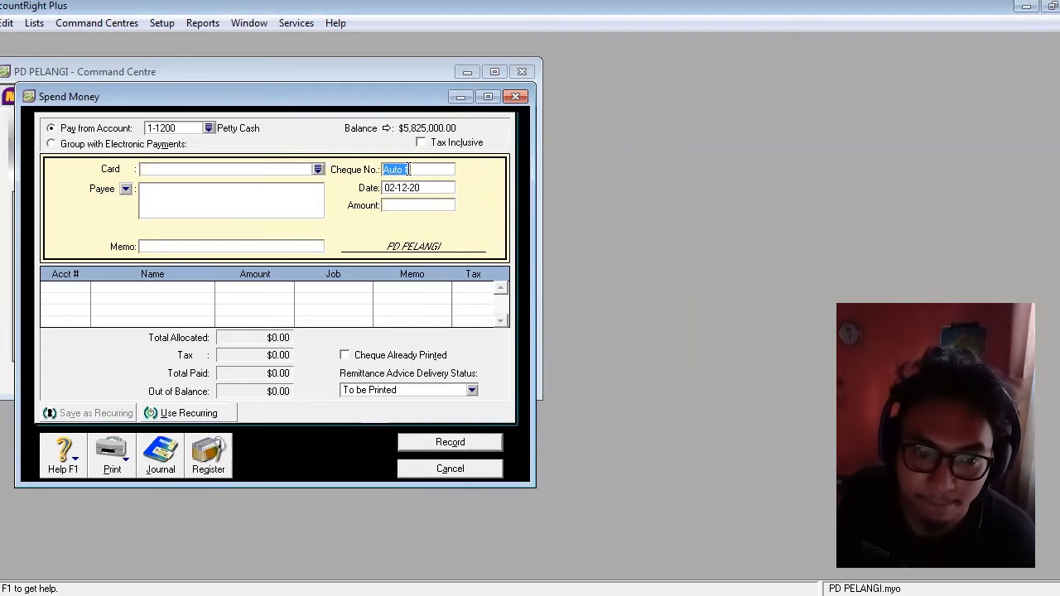
pyautogui.write('V12-2')
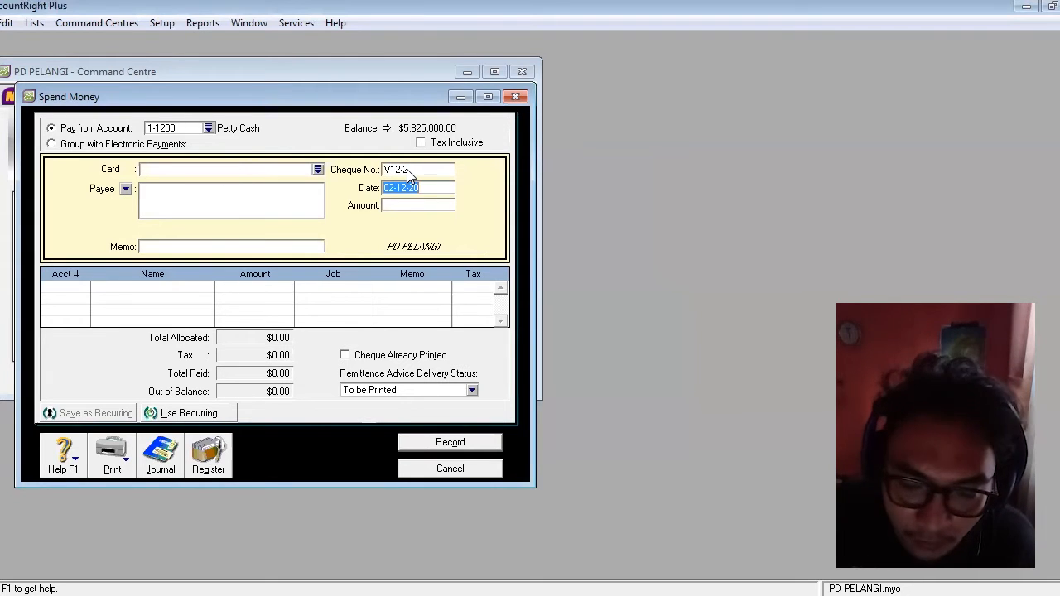
pyautogui.write('4-12')
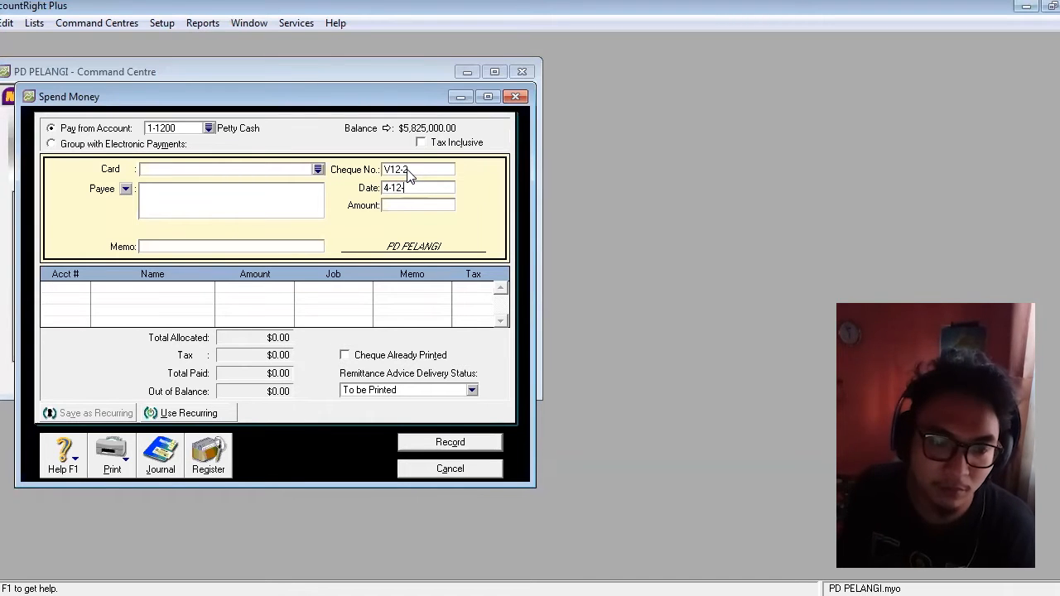
pyautogui.press('Tab')
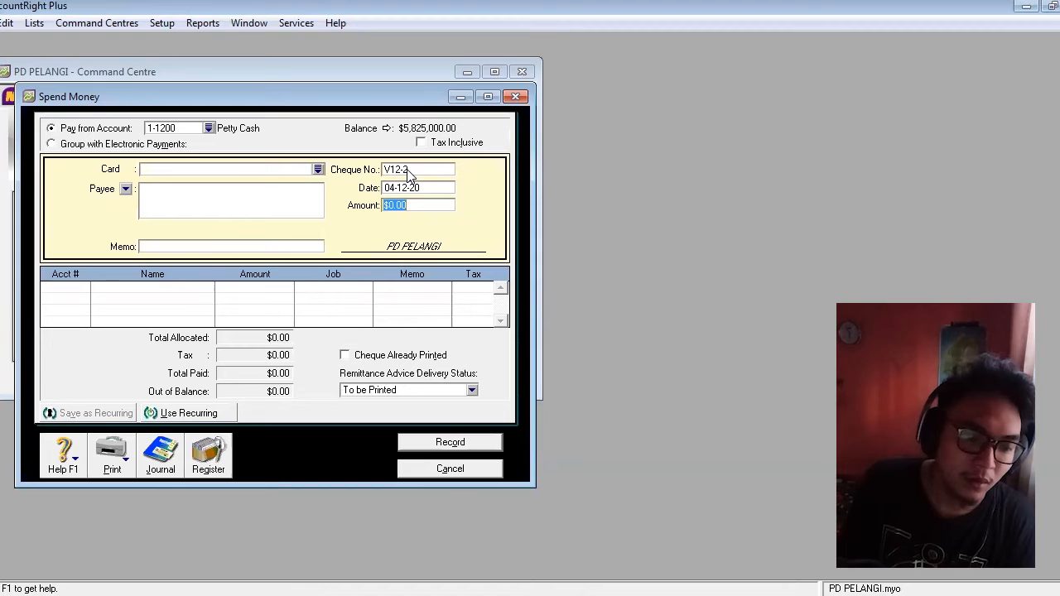
pyautogui.write('97')
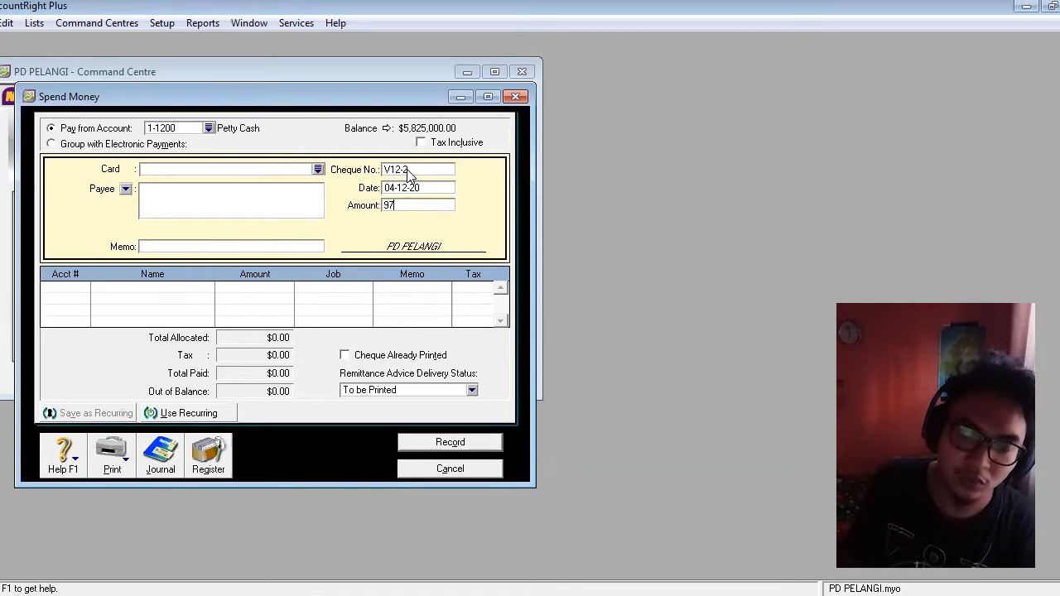
pyautogui.write('5,0000')
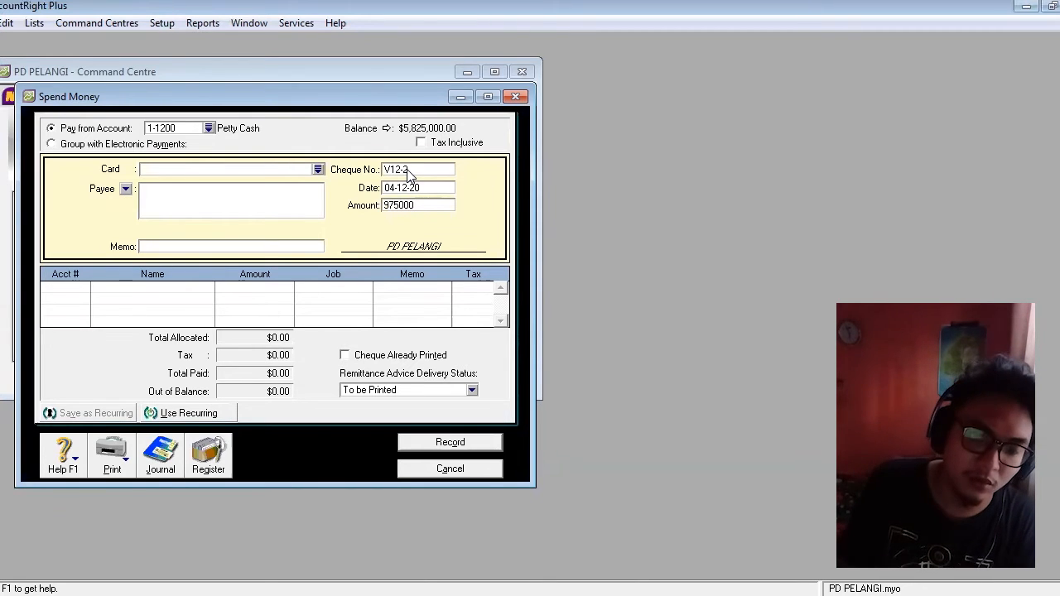
# Step: Enter "Rekening listrik bulan November 2020 Rp.425.000" as the petty cash payment's memo
pyautogui.press('Tab')
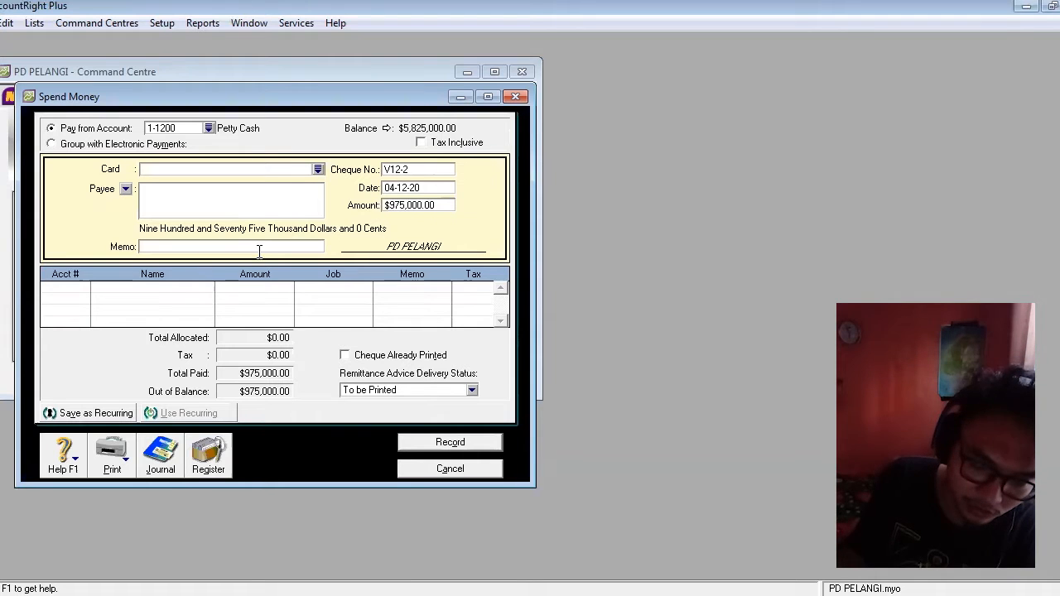
pyautogui.write('Rekening')
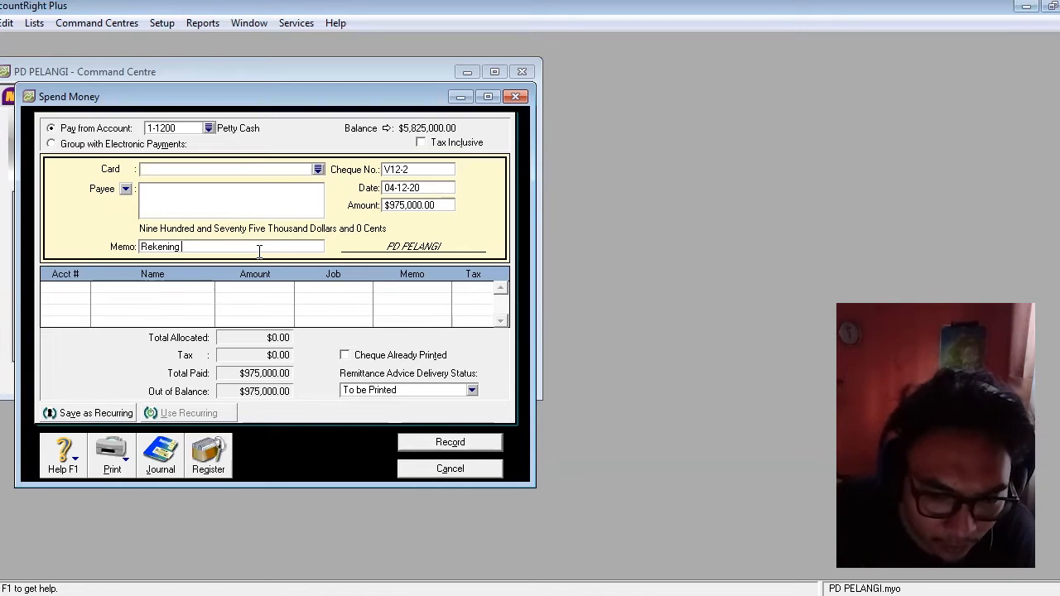
pyautogui.write('listrik bul')
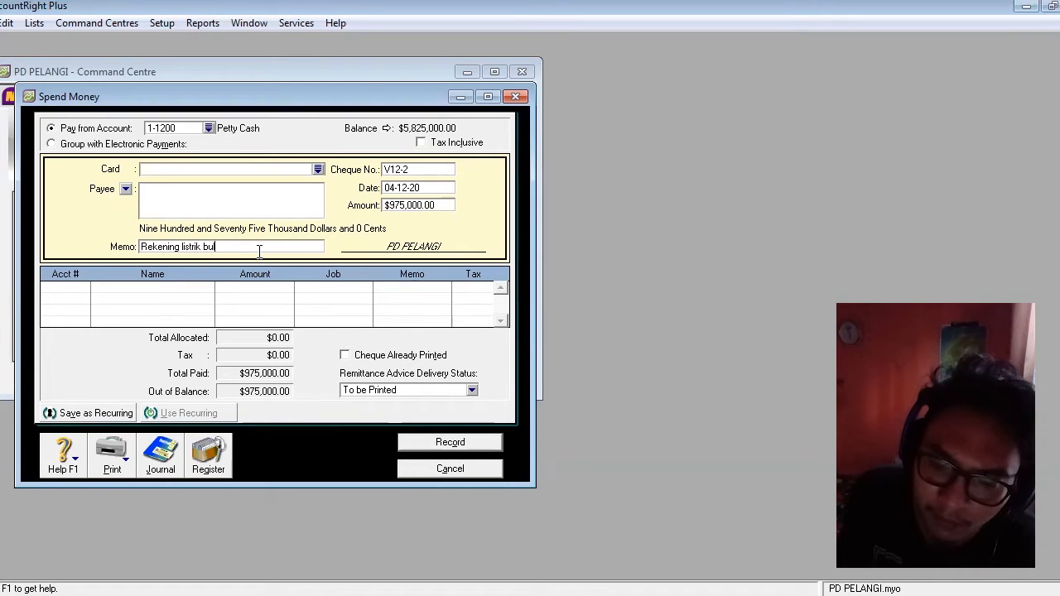
pyautogui.write('an No')
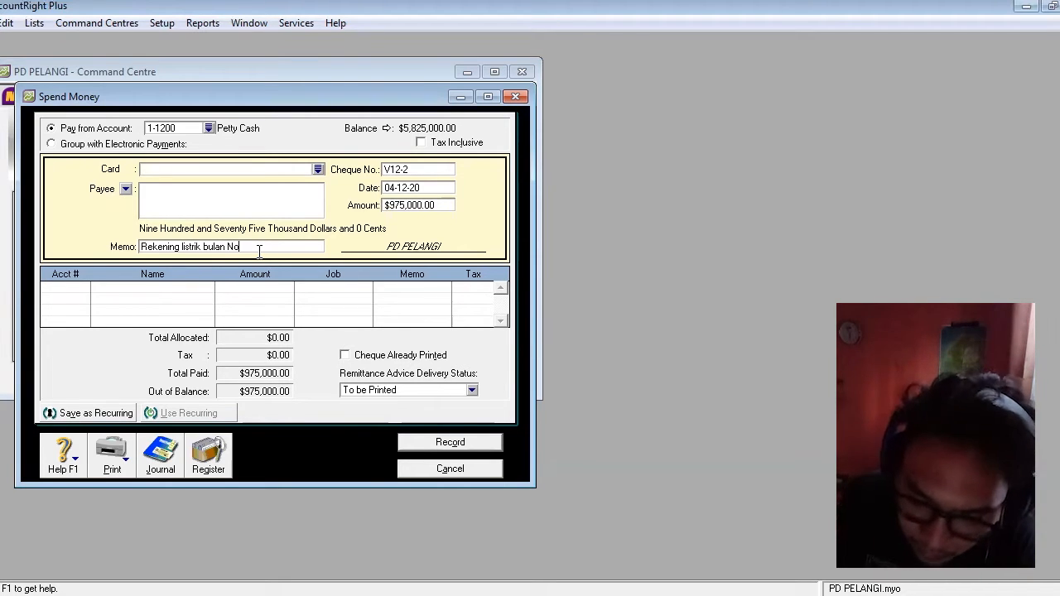
pyautogui.write('vember ')
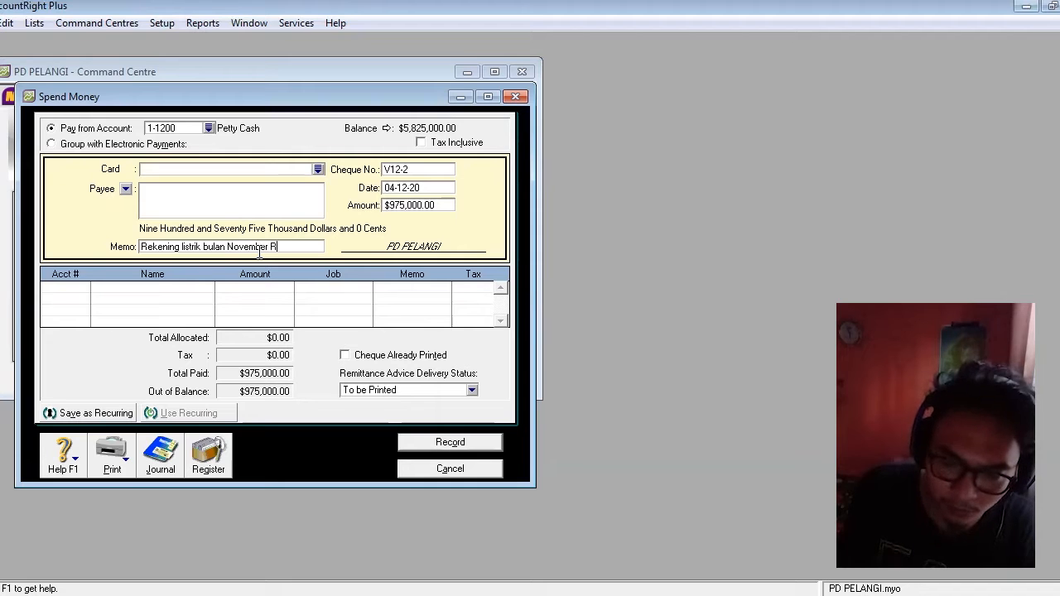
pyautogui.write('2020 Rp.')
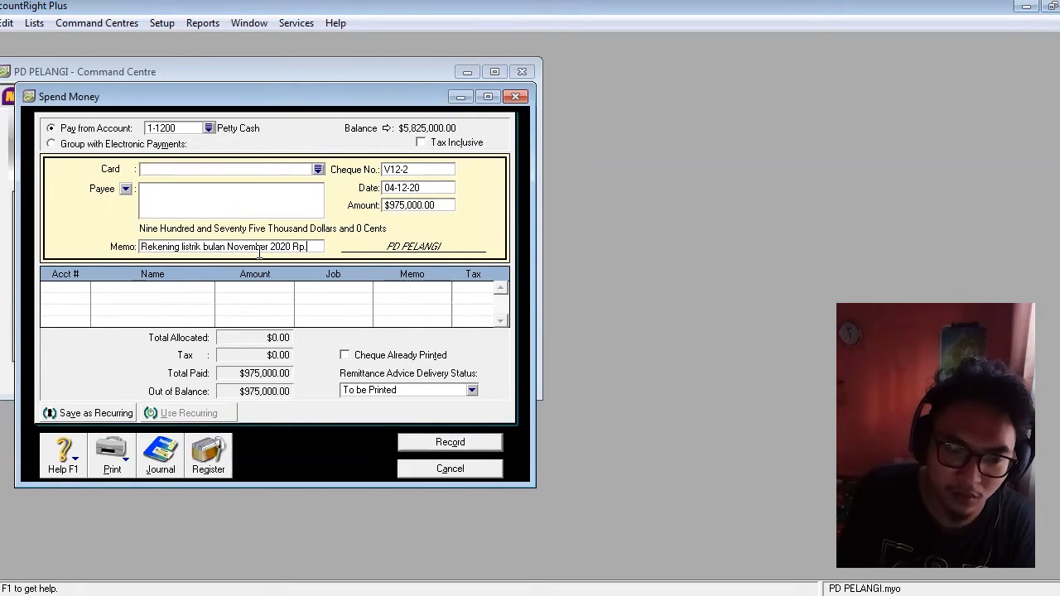
pyautogui.write('425')
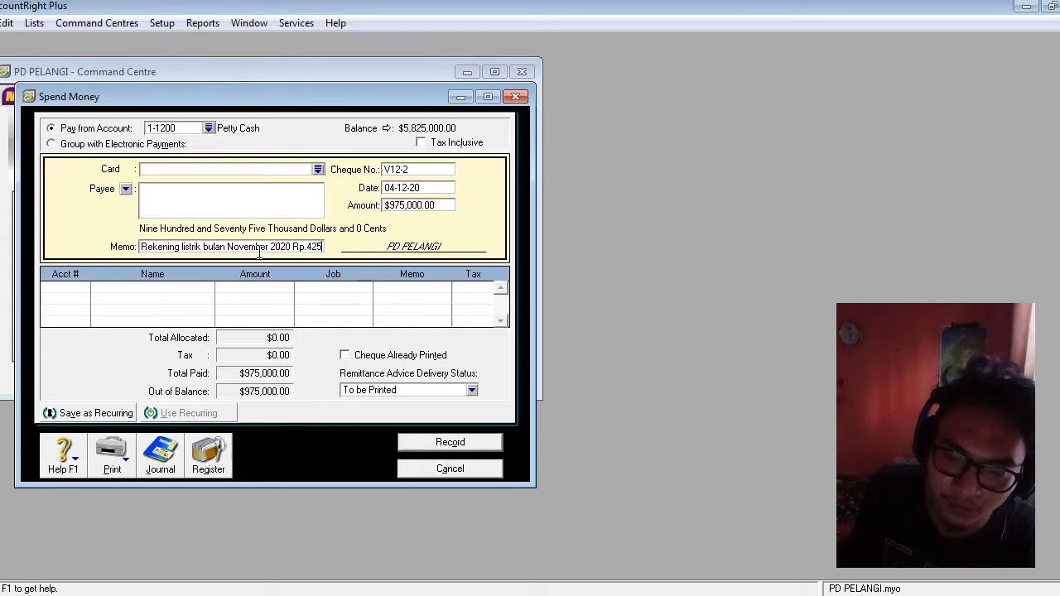
pyautogui.write('.000')
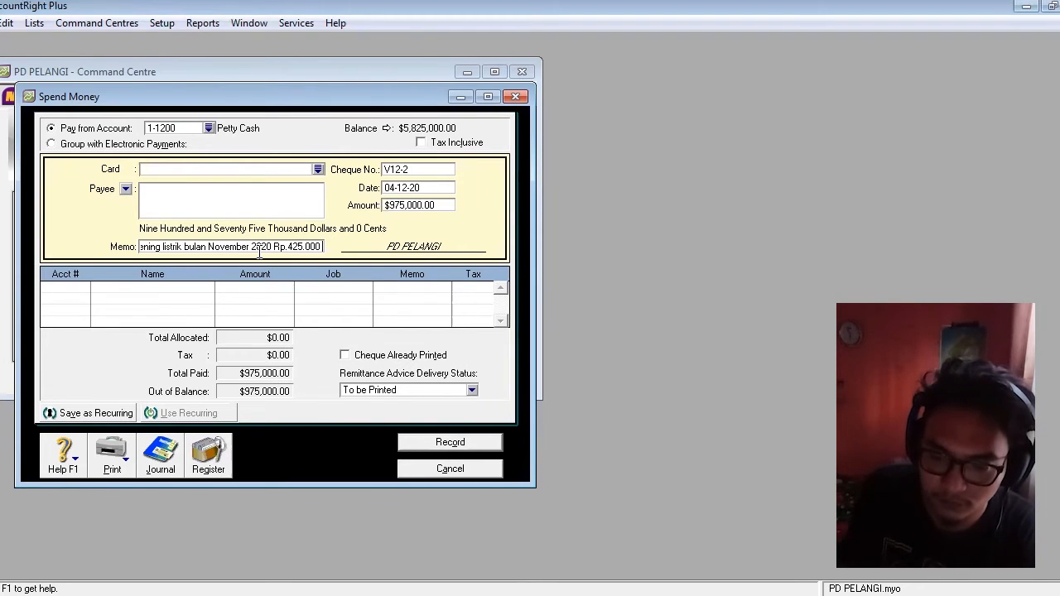
pyautogui.press('Tab')
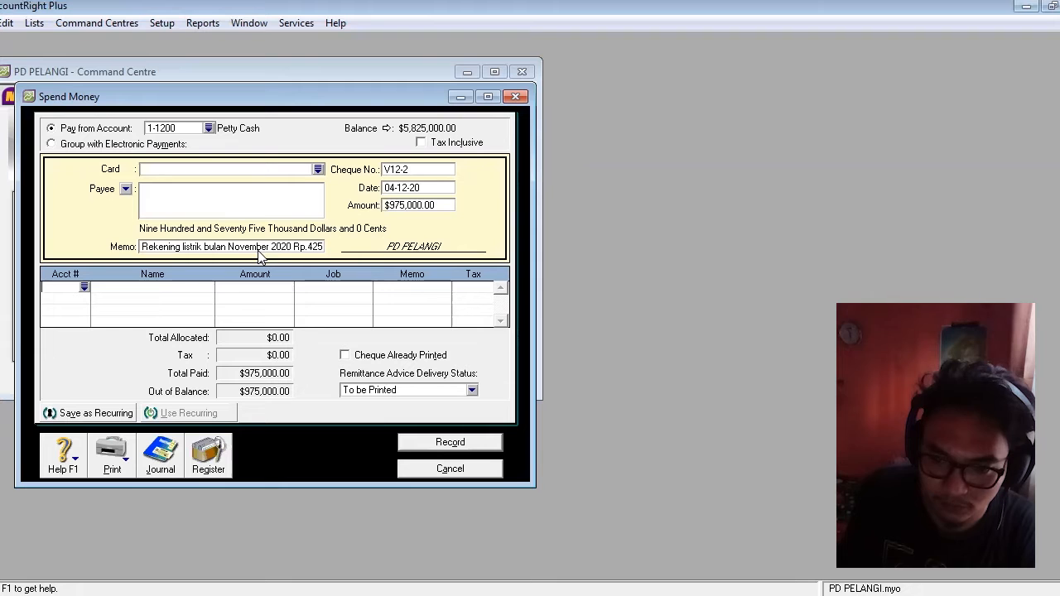
# Step: Append "Rekening telepon bulan November 2020 Rp.550.000" to the end of the payment's memo
pyautogui.click(315, 246)
pyautogui.click(320, 246)
pyautogui.doubleClick(320, 246)
pyautogui.click(321, 246)
pyautogui.write('Rekening')
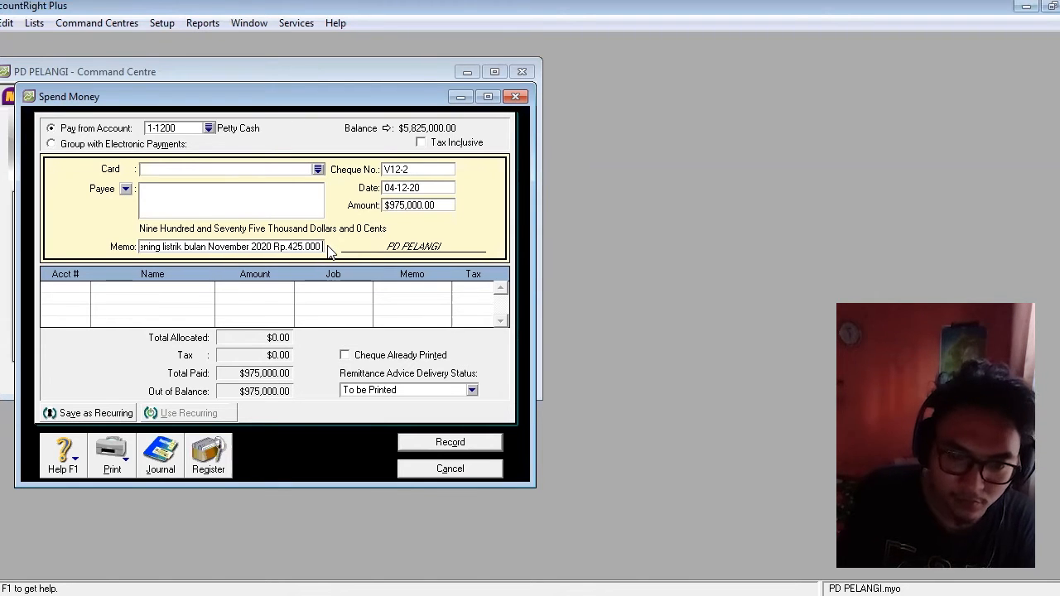
pyautogui.write(' telepon bul')
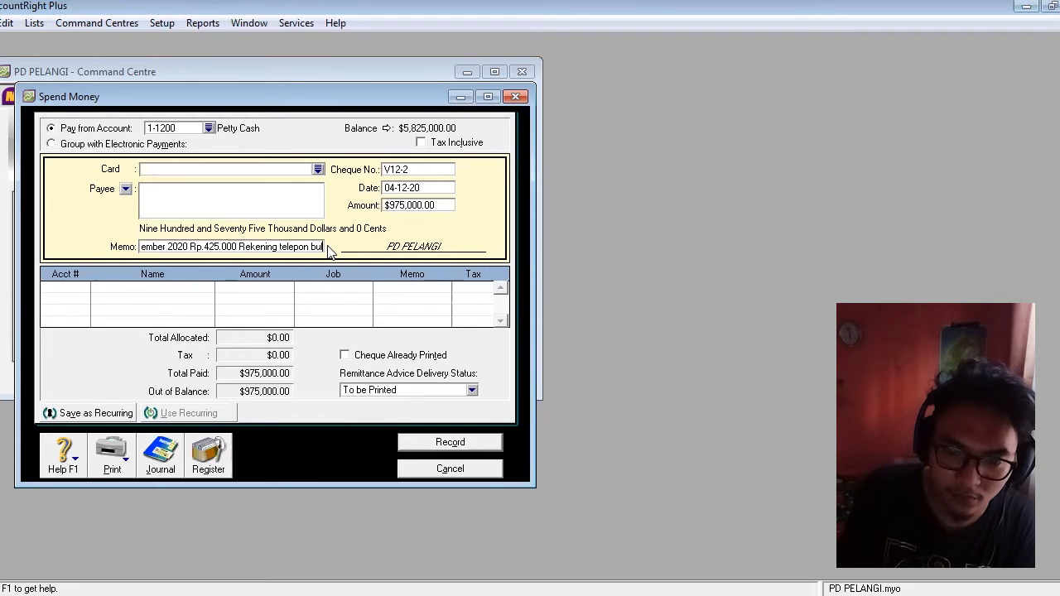
pyautogui.write('an November 2020 Rp')
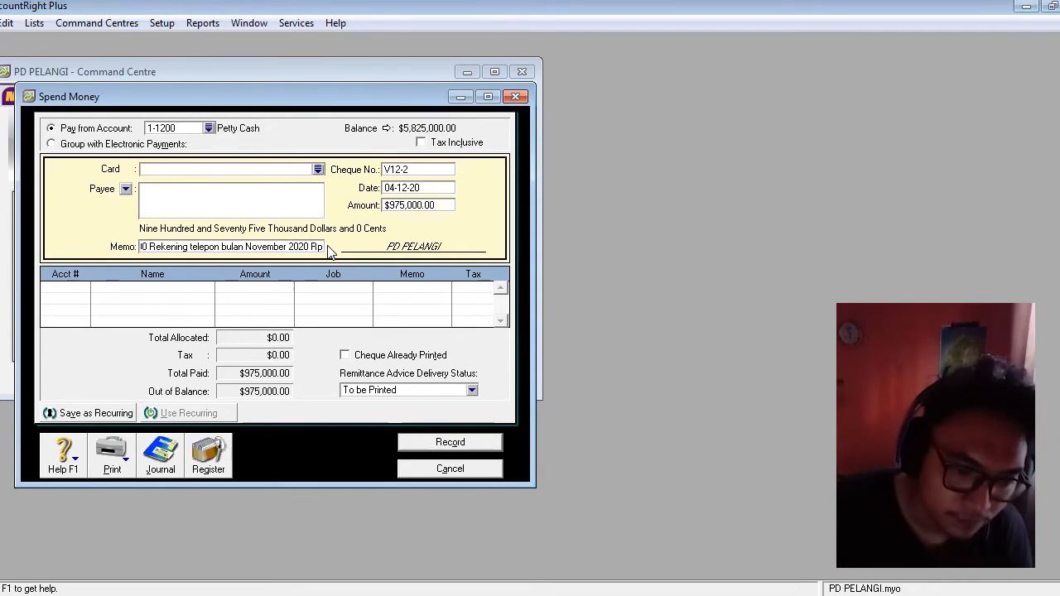
pyautogui.write('.550.000')
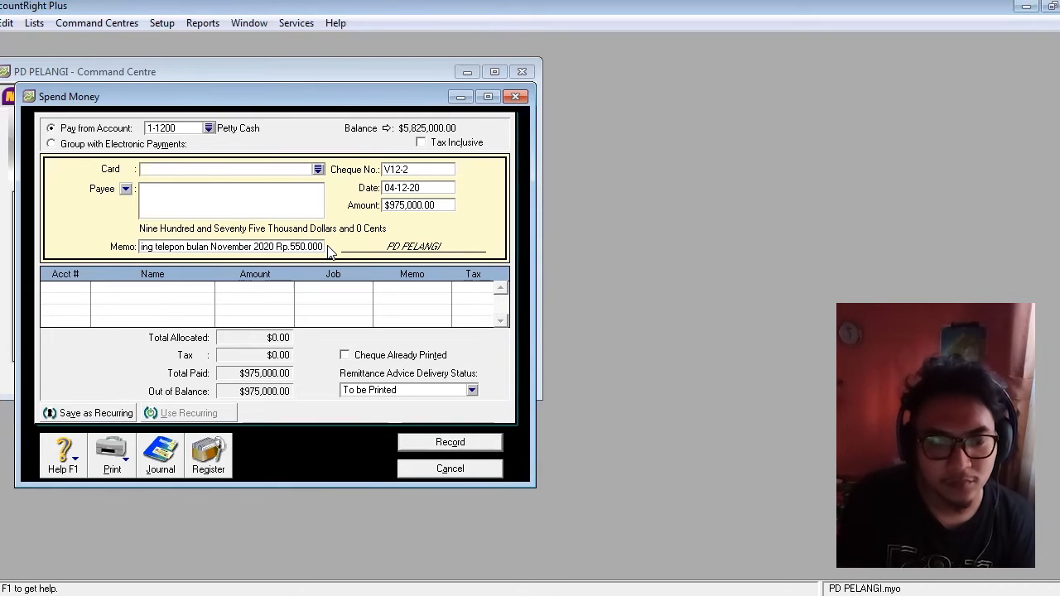
# Step: Allocate the petty cash payment to account 2-1200 Expense Payable, then record it and close Spend Money
pyautogui.click(83, 289)
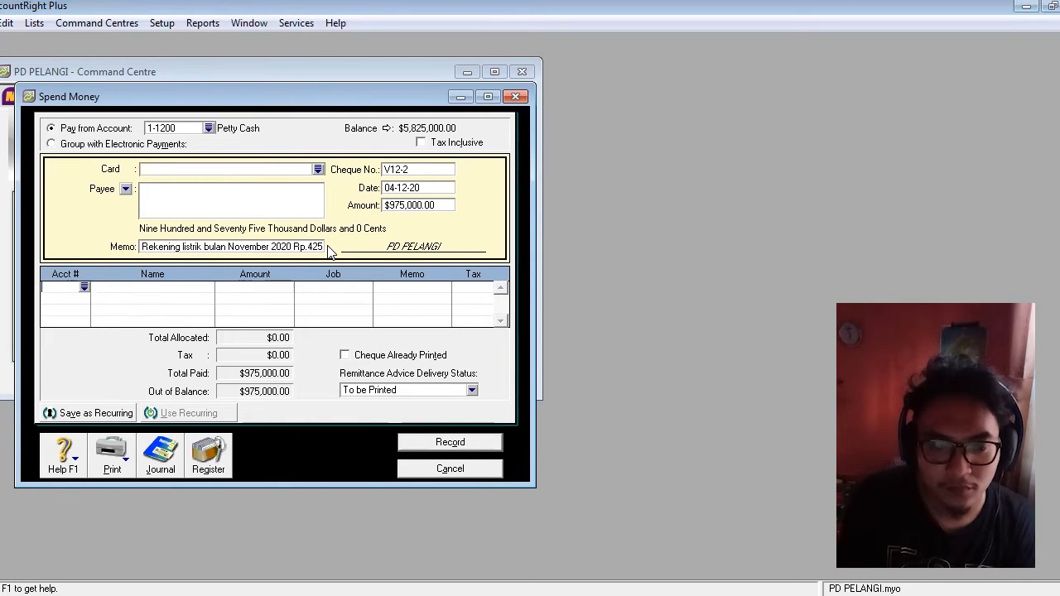
pyautogui.click(83, 288)
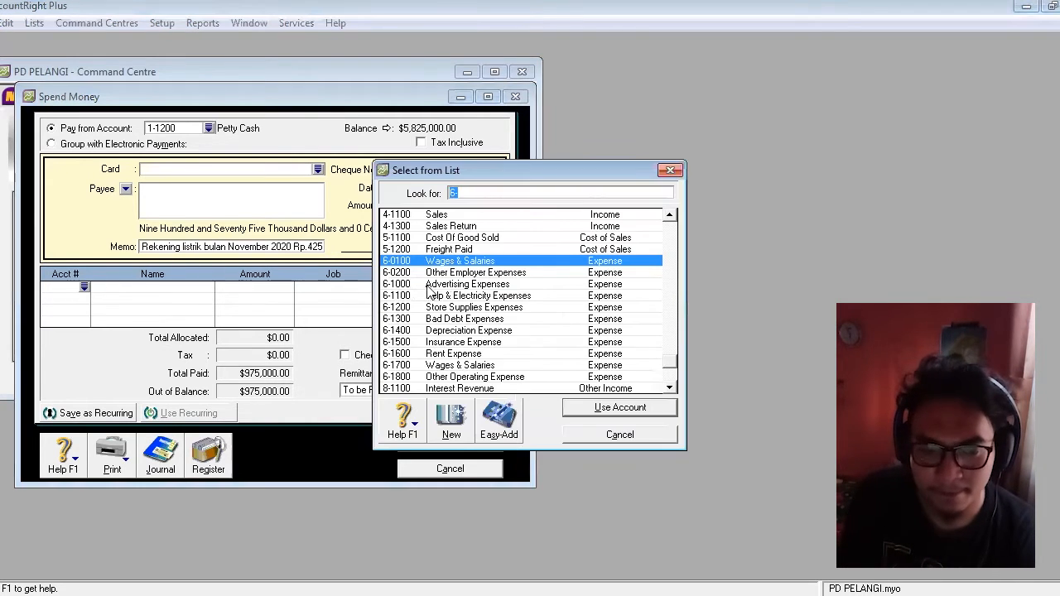
pyautogui.moveTo(673, 364); pyautogui.dragTo(669, 240)
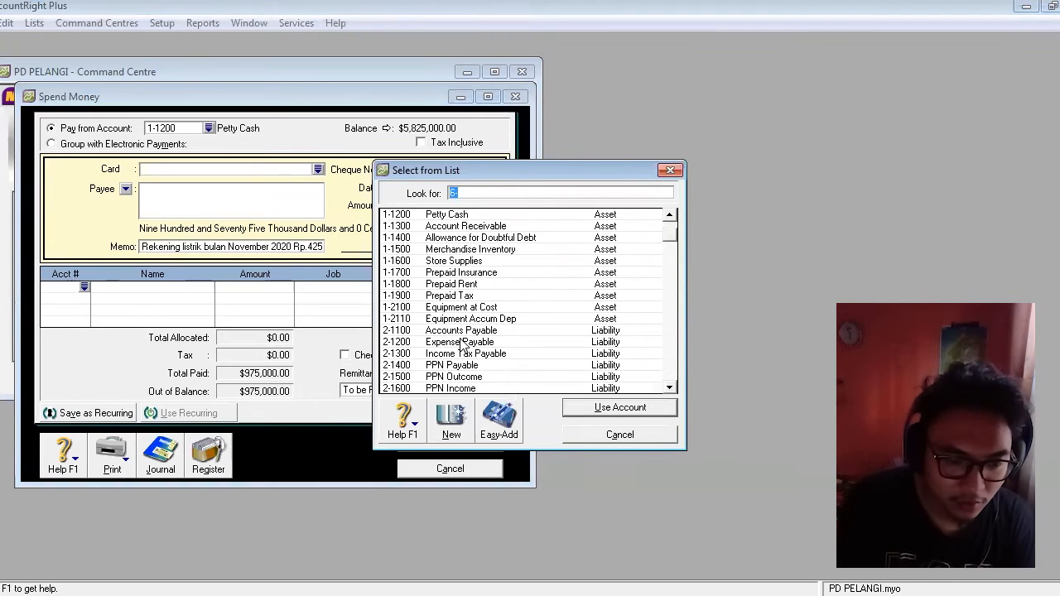
pyautogui.click(464, 342)
pyautogui.click(619, 408)
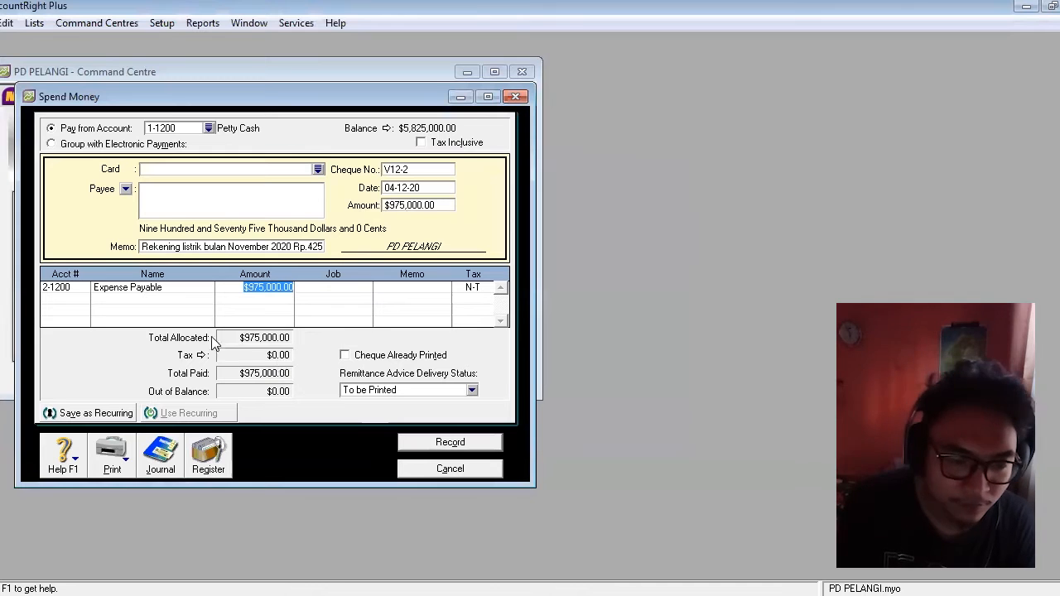
pyautogui.click(433, 442)
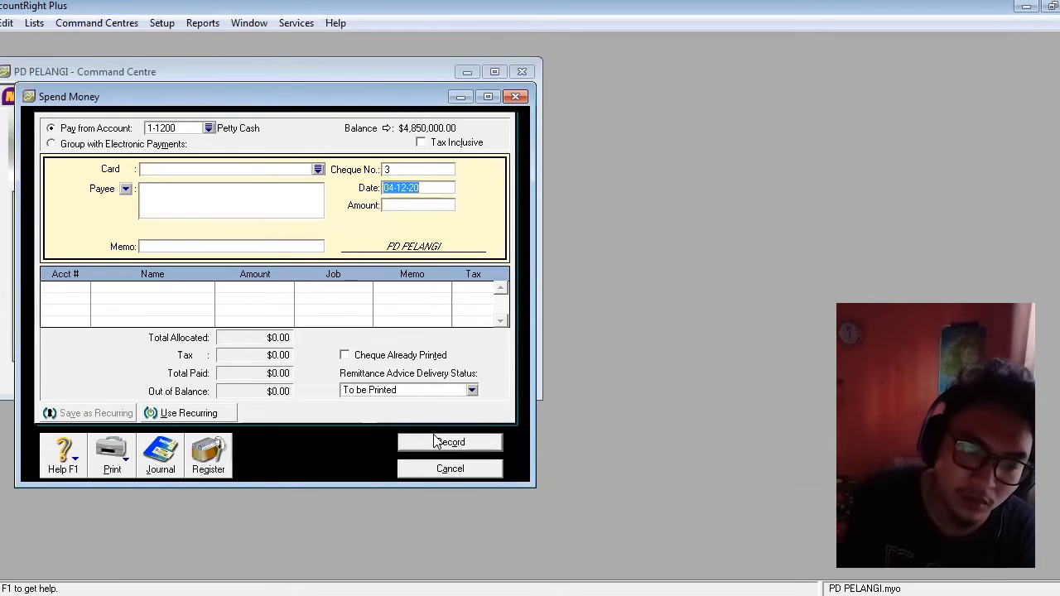
pyautogui.click(515, 97)
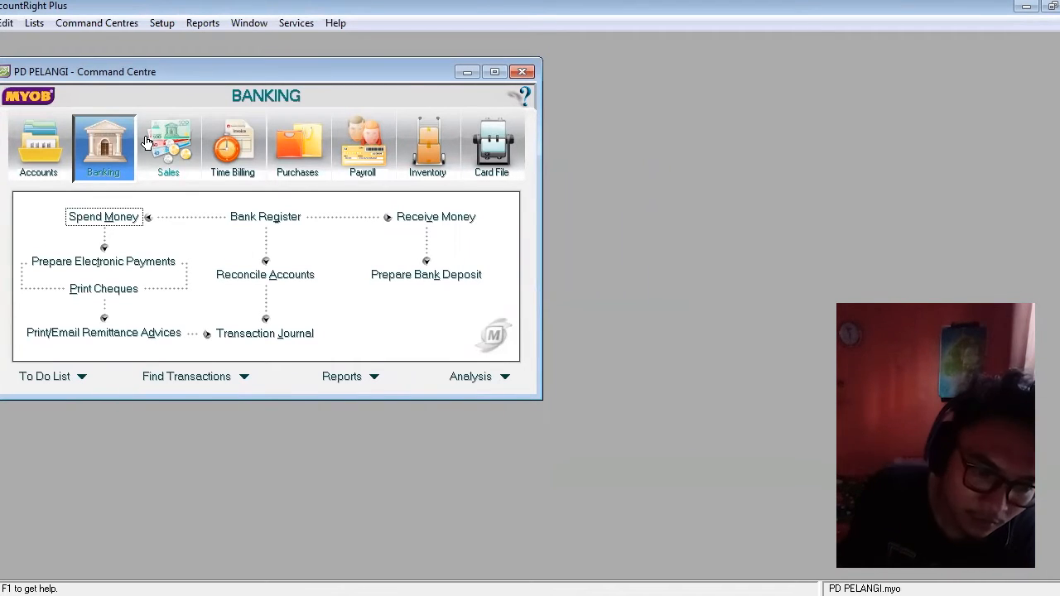
# Step: Start a new sales invoice for customer Trans Computer, using the Item layout
pyautogui.click(170, 154)
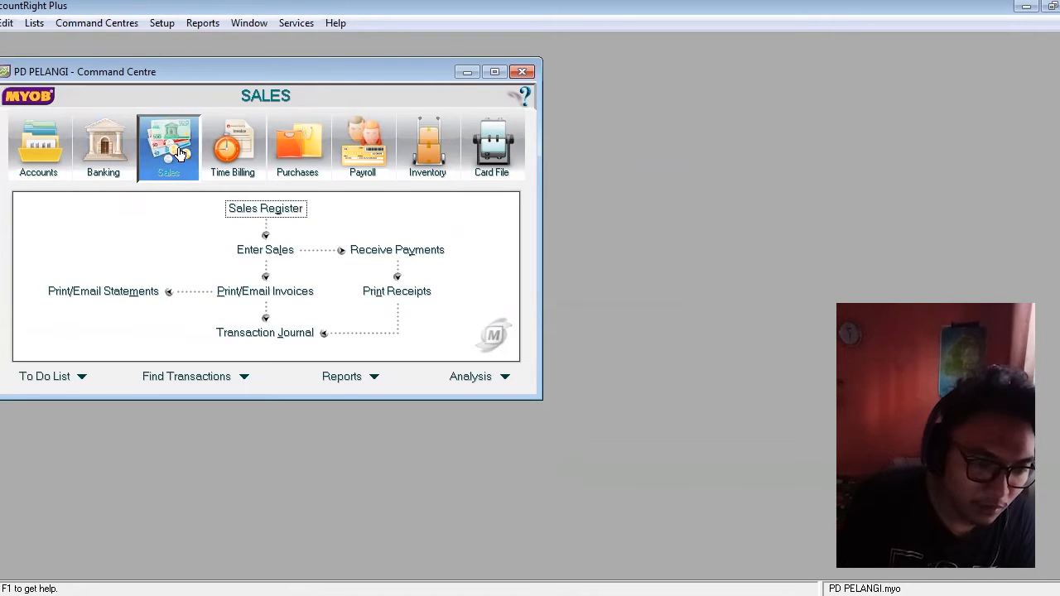
pyautogui.click(266, 251)
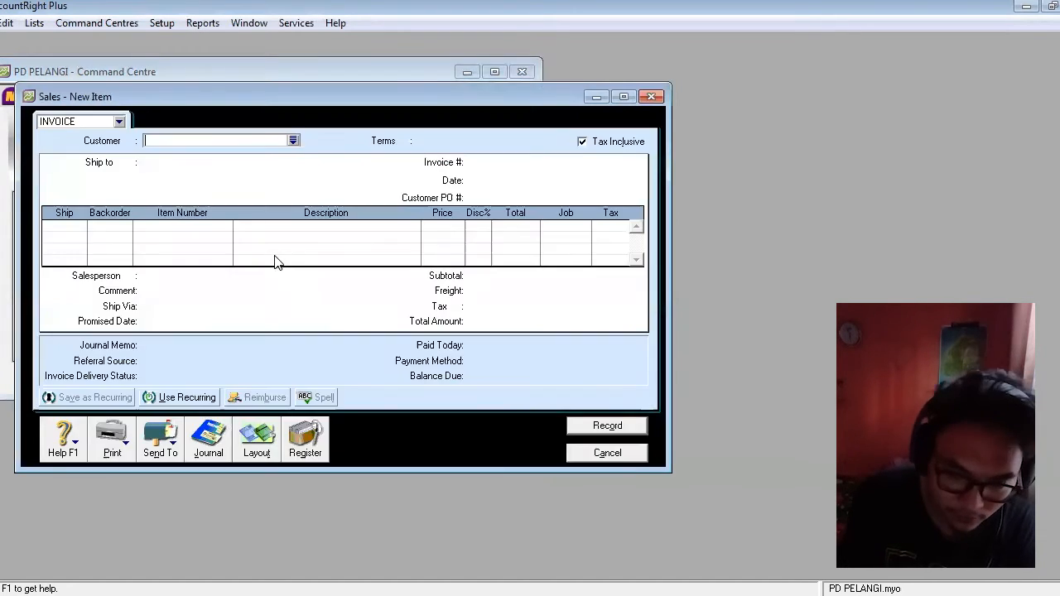
pyautogui.click(293, 141)
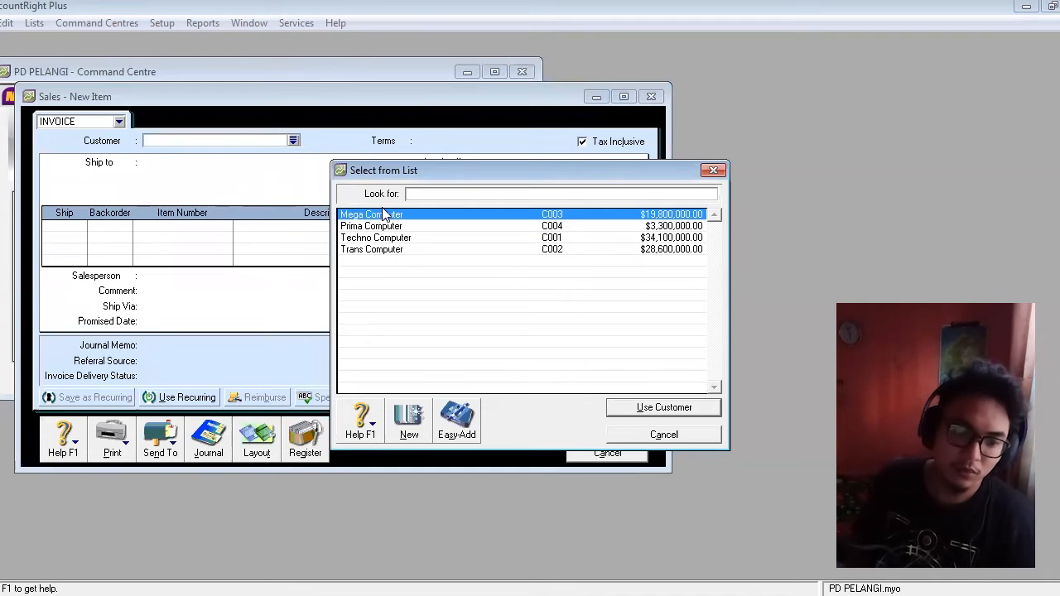
pyautogui.click(365, 250)
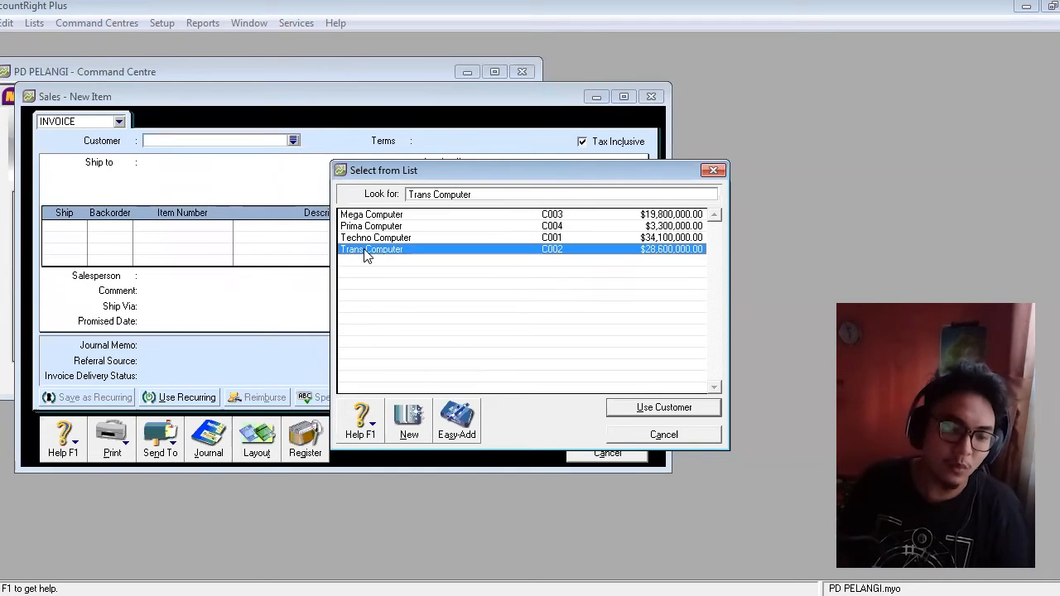
pyautogui.click(649, 409)
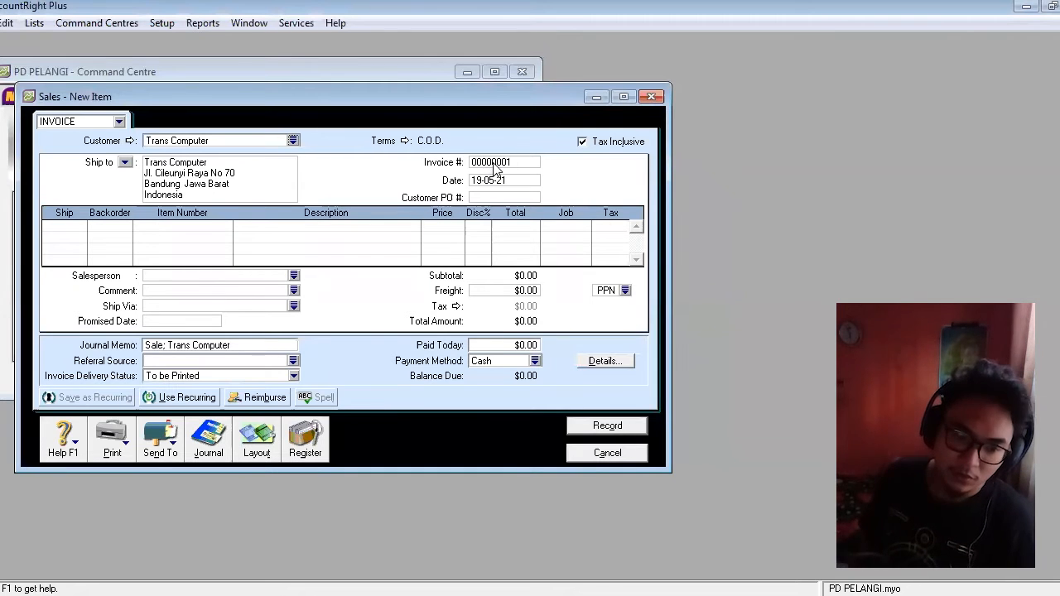
pyautogui.click(267, 444)
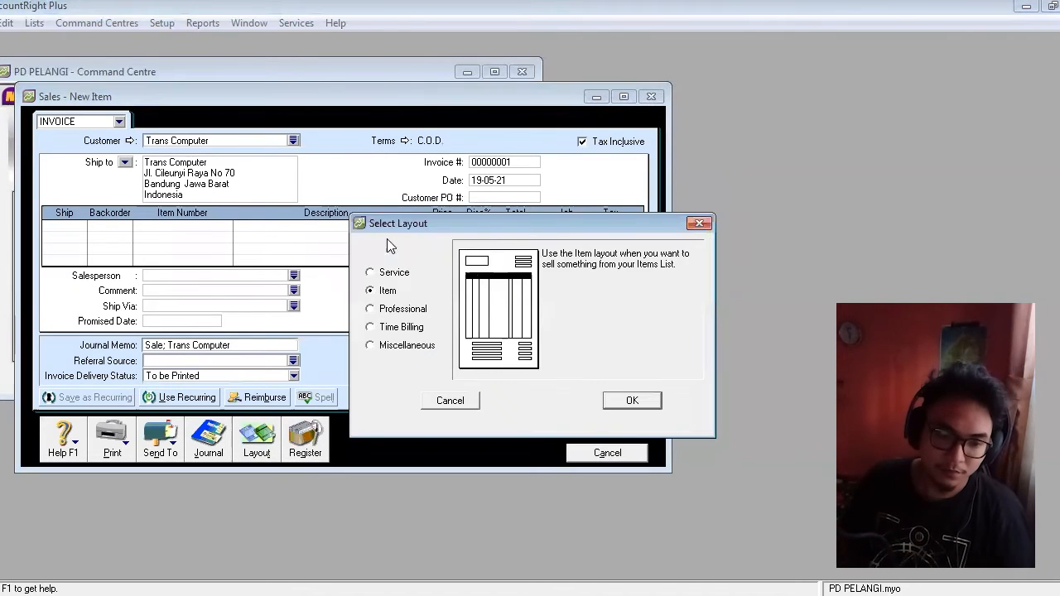
pyautogui.click(631, 401)
# Step: Set the Trans Computer invoice's credit terms to In a Given # of Days with 30 balance due days
pyautogui.click(495, 163)
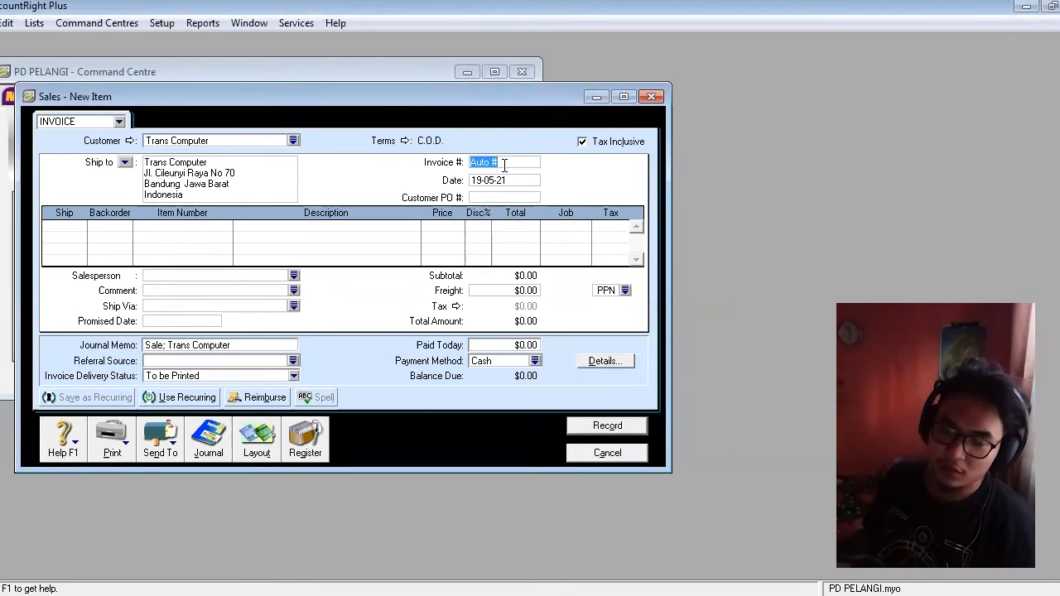
pyautogui.click(406, 143)
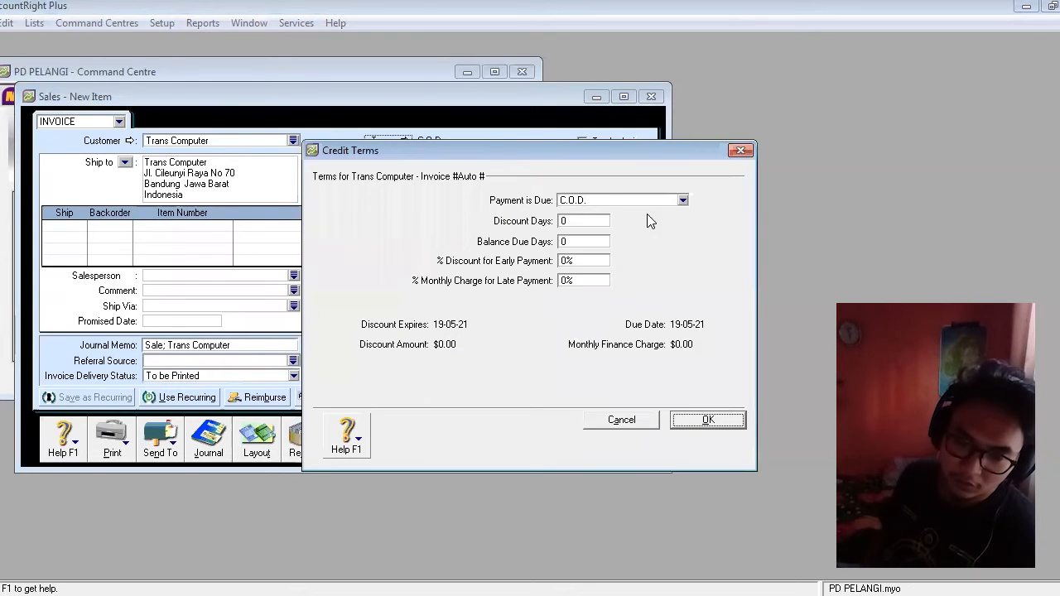
pyautogui.click(682, 200)
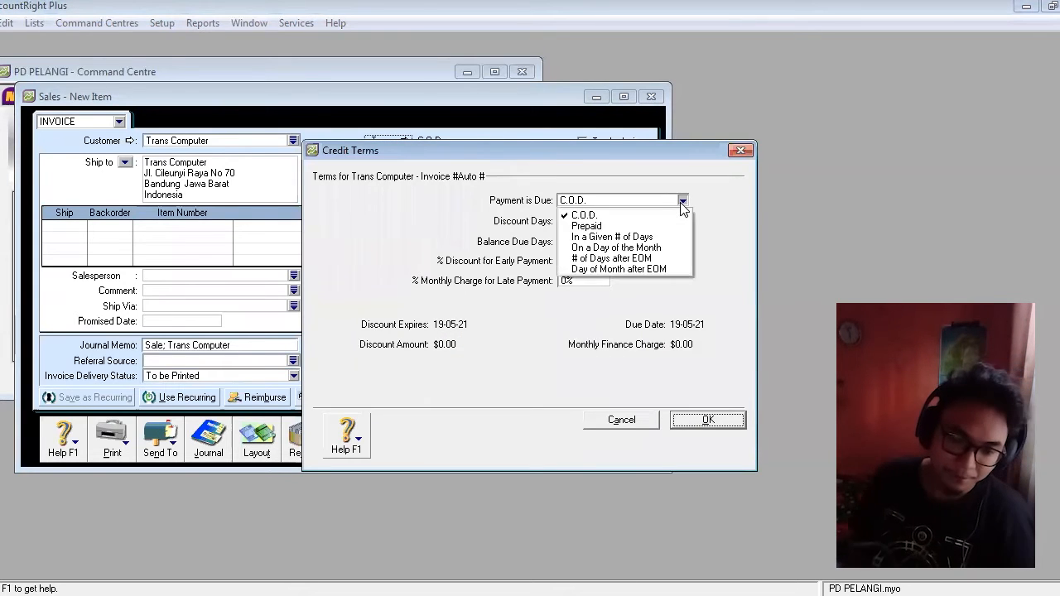
pyautogui.click(605, 238)
pyautogui.click(594, 241)
pyautogui.write('30')
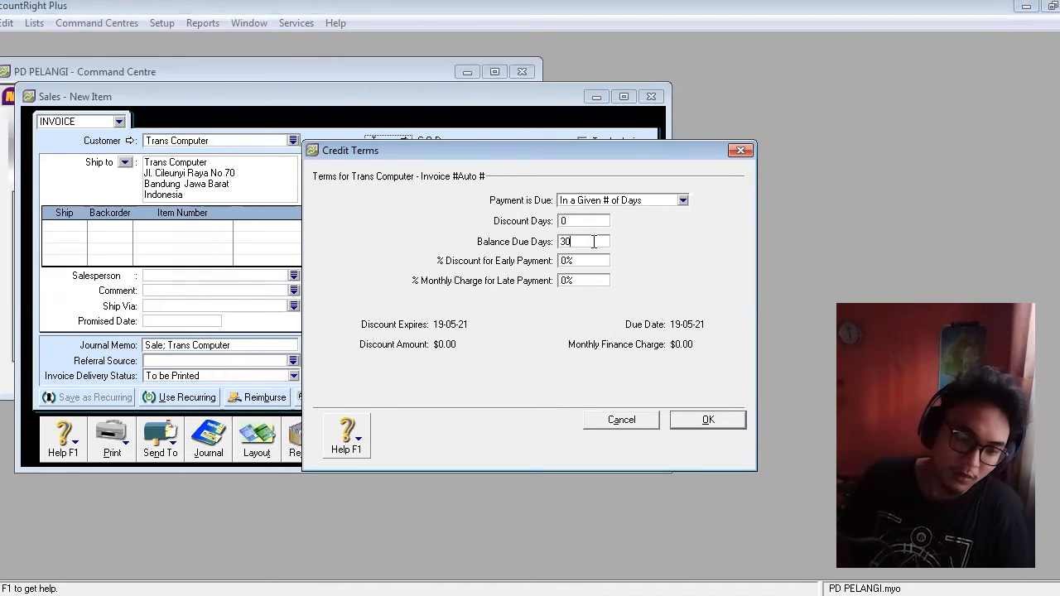
pyautogui.click(710, 420)
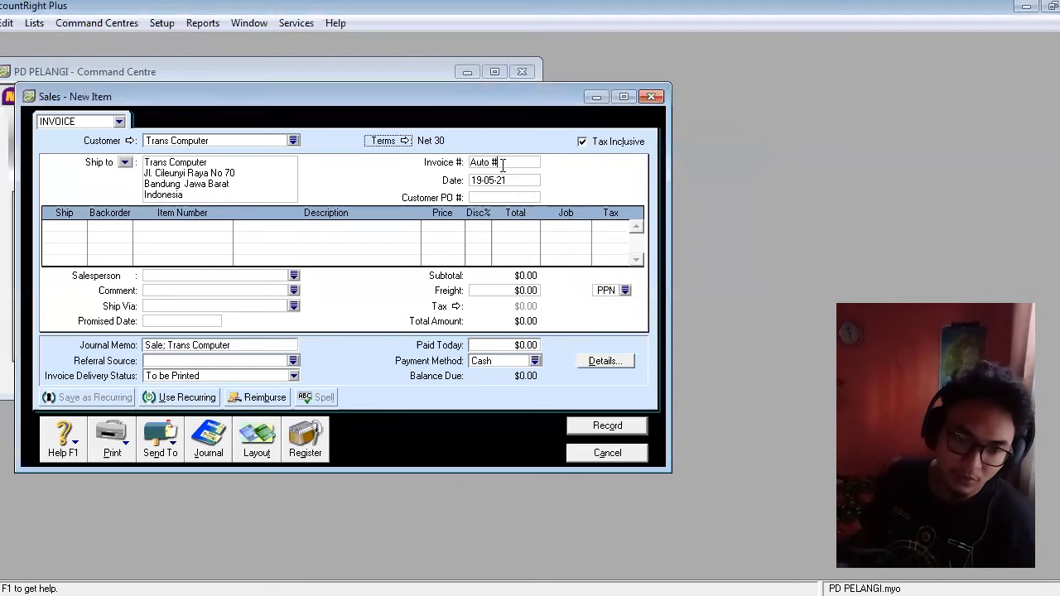
# Step: Set the invoice number to F12-1 and the date to 06-12-20, and fill in the customer PO number
pyautogui.press('BackSpace')
pyautogui.press('BackSpace')
pyautogui.press('BackSpace')
pyautogui.write('F12-1')
pyautogui.press('Tab')
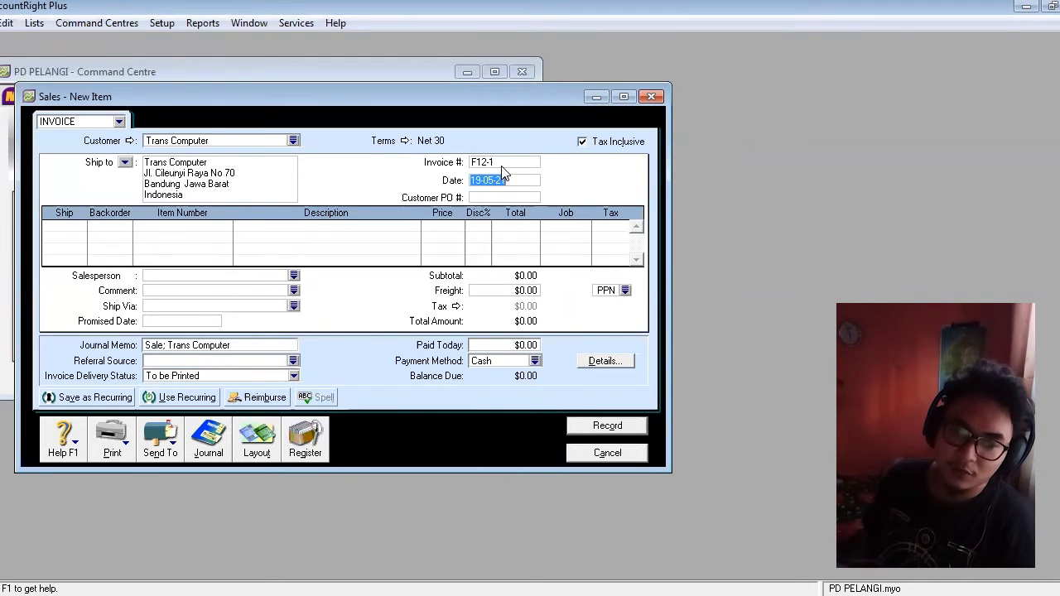
pyautogui.write('6-12-20')
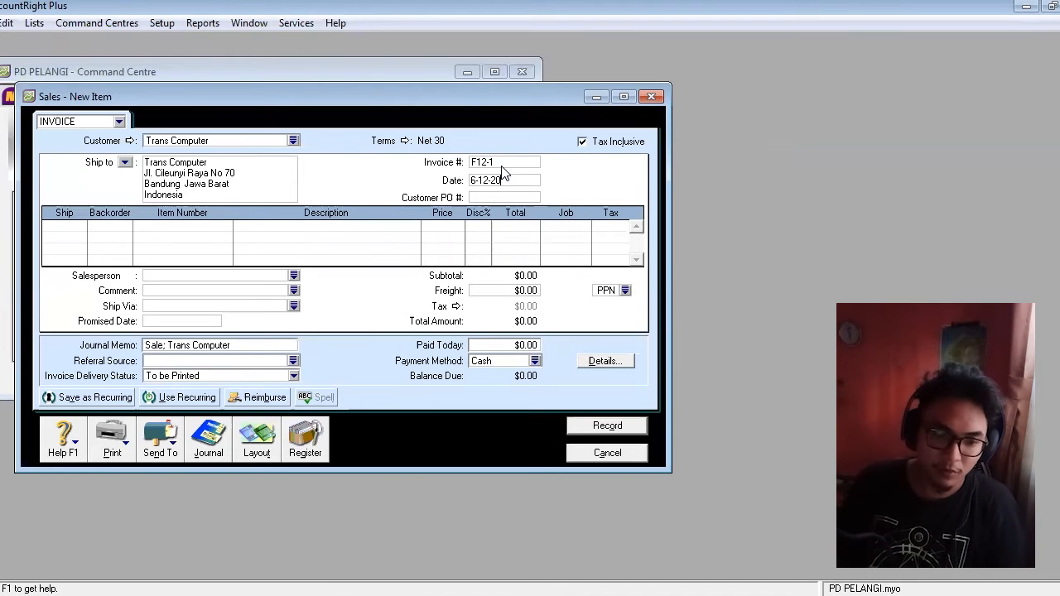
pyautogui.press('Tab')
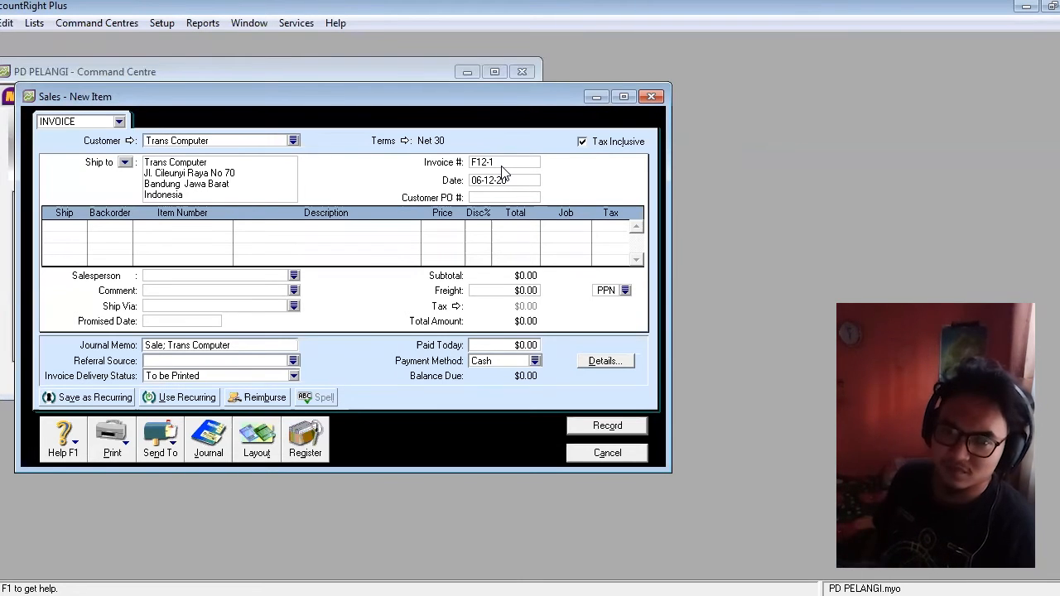
pyautogui.write('121')
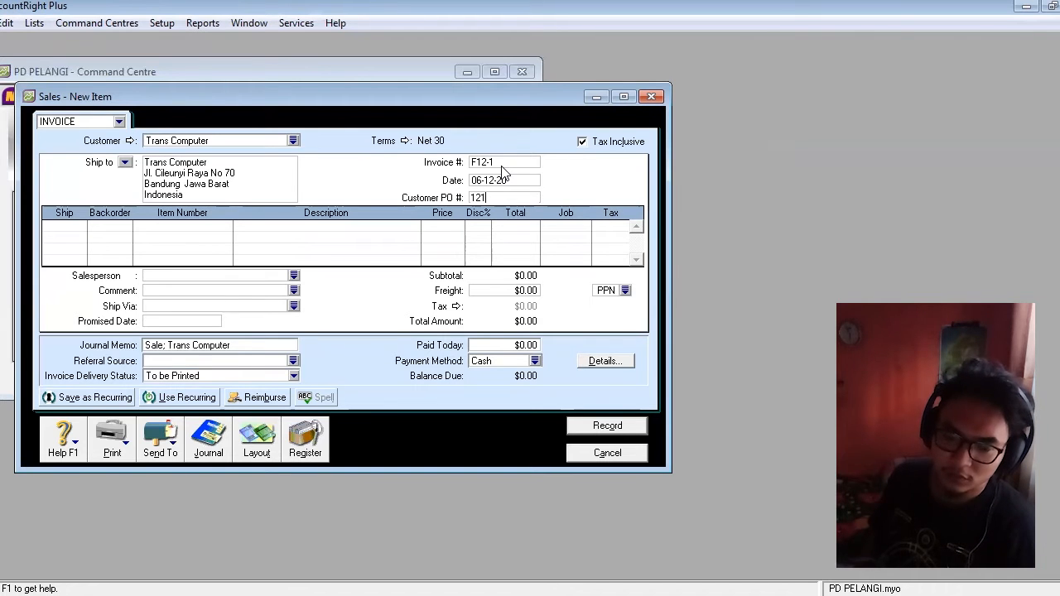
pyautogui.click(82, 224)
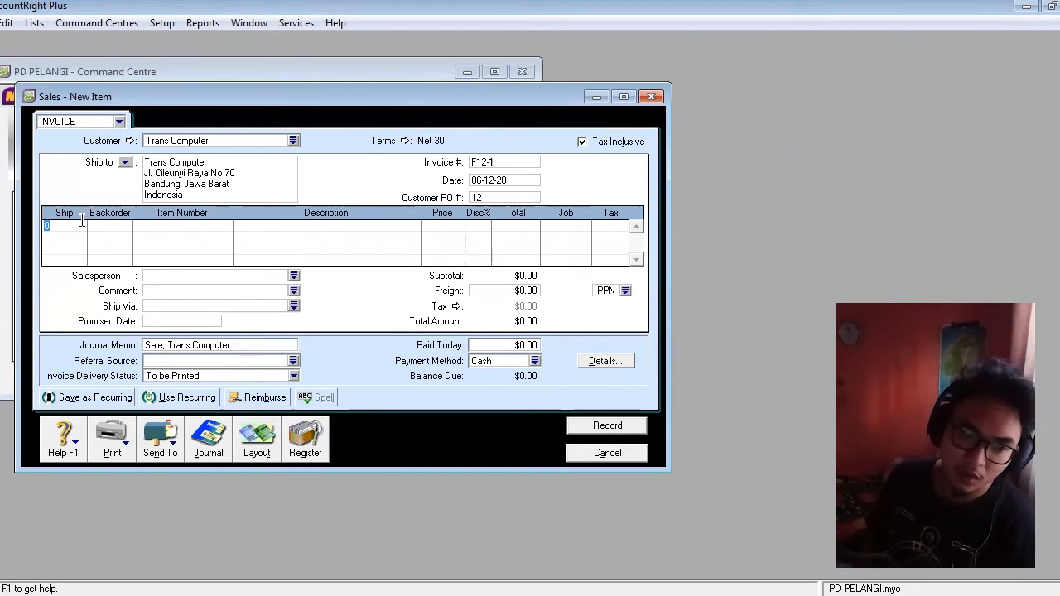
# Step: Add a line to the Trans Computer invoice shipping 9 units of item 1230P, IBM P-230
pyautogui.press('Tab')
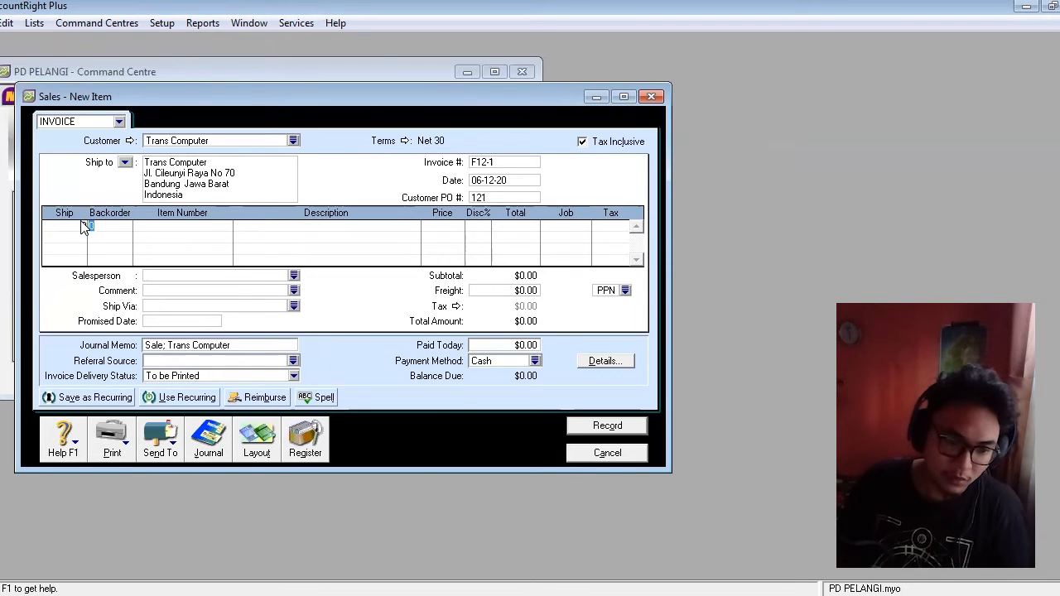
pyautogui.press('Tab')
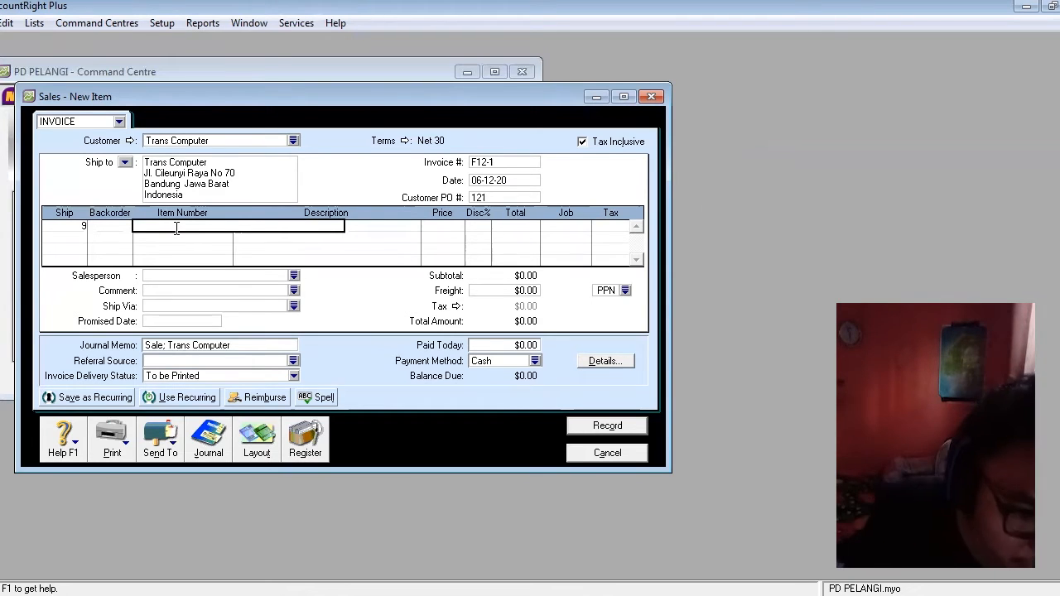
pyautogui.press('Tab')
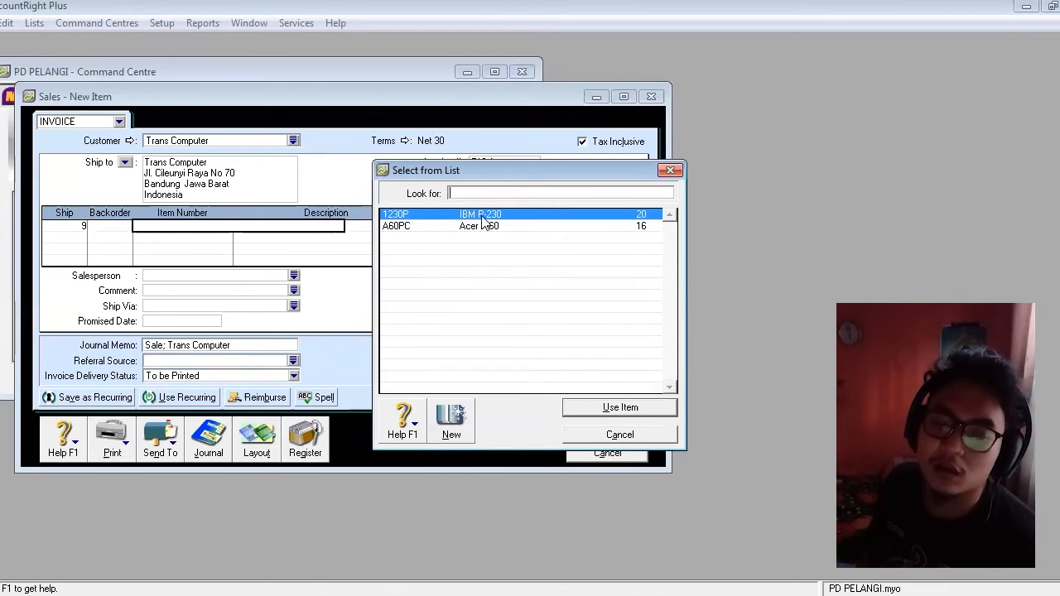
pyautogui.click(610, 407)
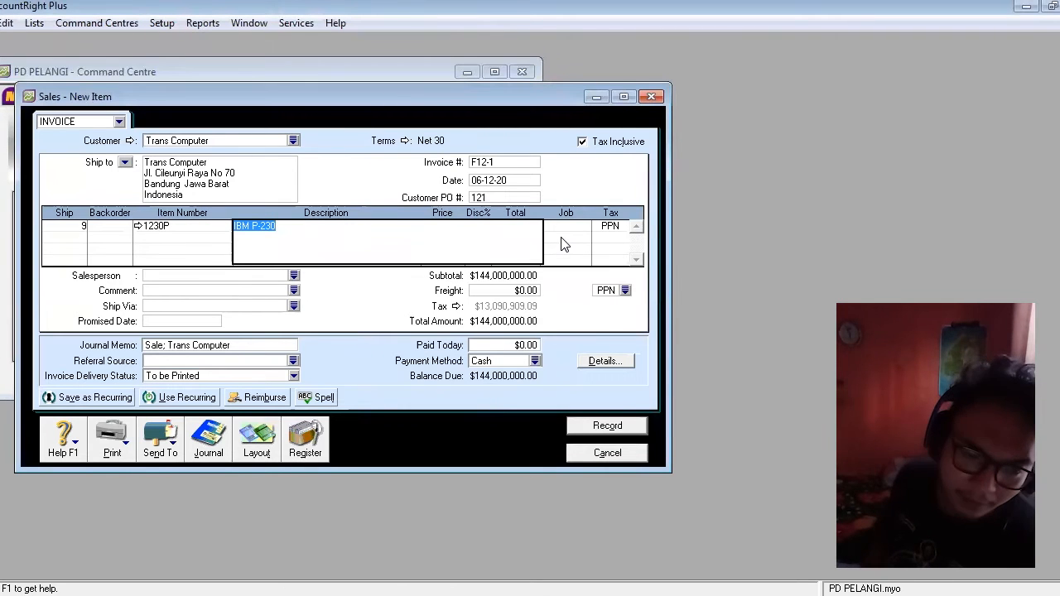
pyautogui.click(555, 222)
# Step: Add a second invoice line shipping 7 units of item A60PC, Acer P-60
pyautogui.click(75, 237)
pyautogui.write('7')
pyautogui.click(210, 238)
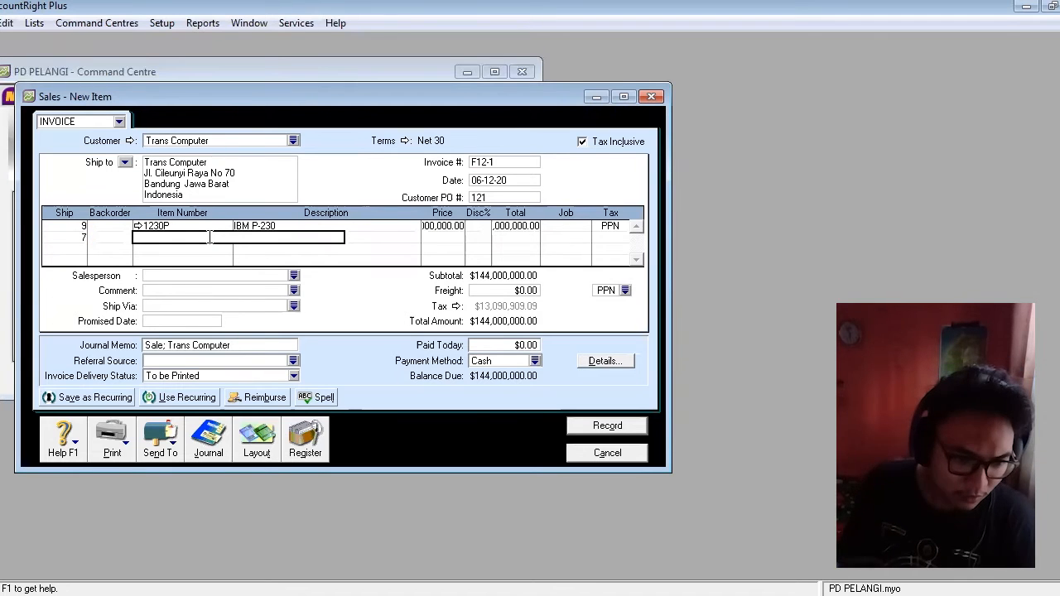
pyautogui.press('Tab')
pyautogui.write('A60PC')
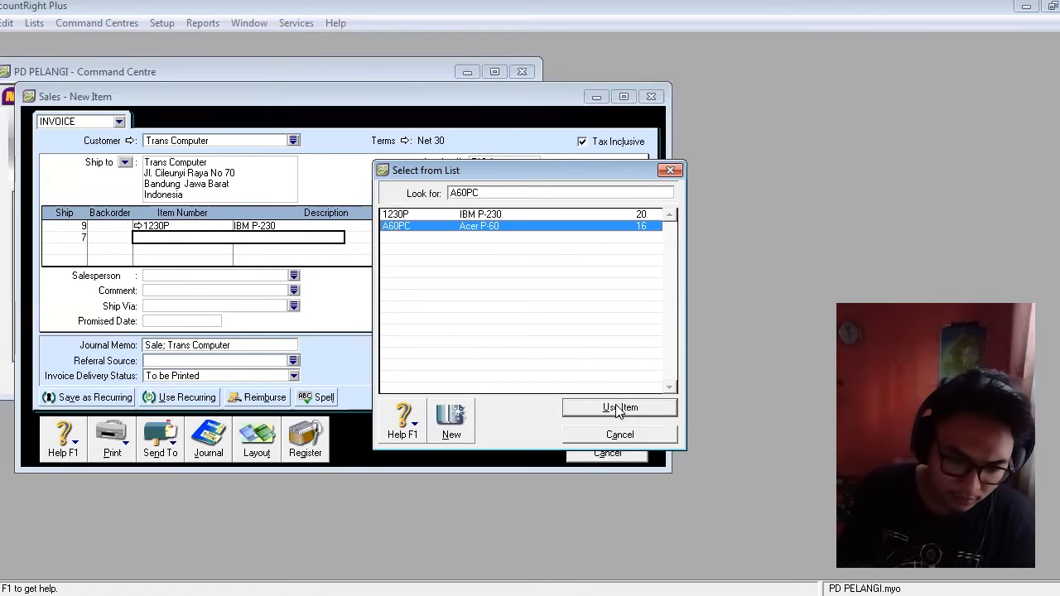
pyautogui.click(619, 407)
# Step: Set the unit price of the IBM P-230 line to 18,000,000
pyautogui.click(441, 226)
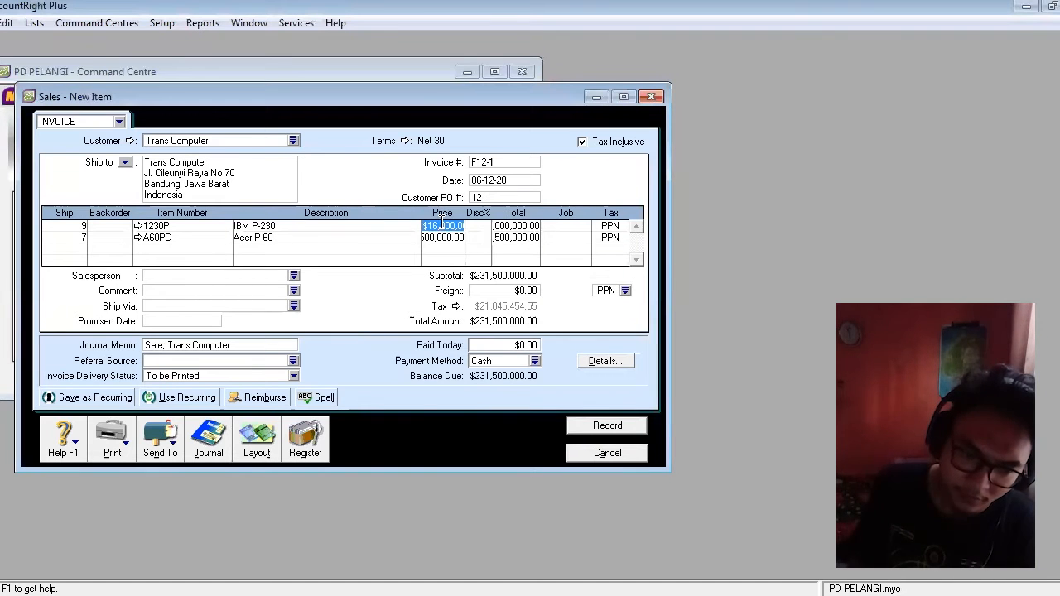
pyautogui.click(436, 226)
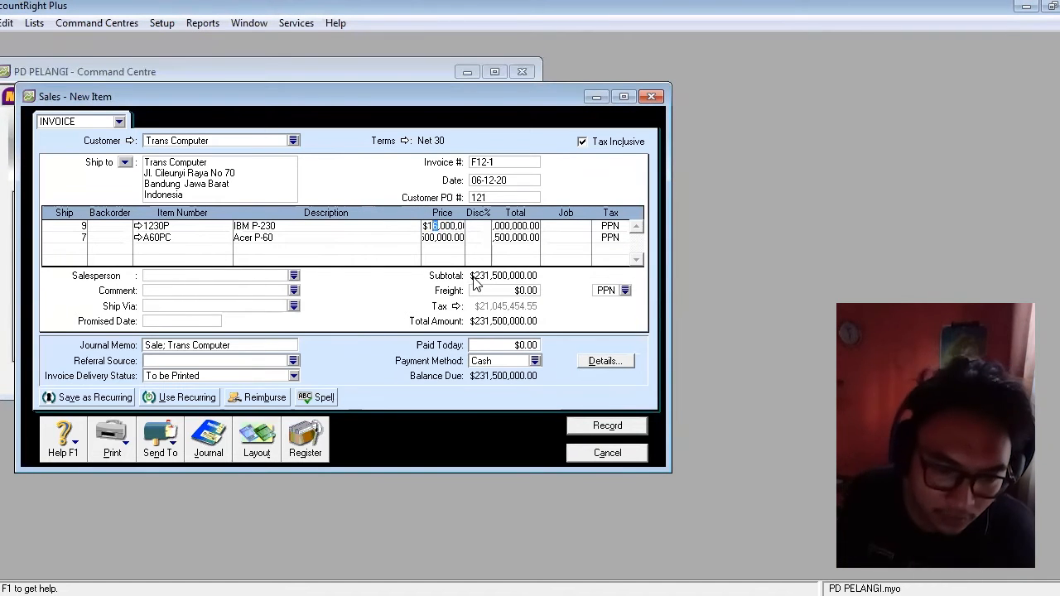
pyautogui.write('8')
# Step: Set the Acer P-60 line's unit price to 14,000,000, then record the invoice and close the sales window
pyautogui.click(436, 241)
pyautogui.click(442, 241)
pyautogui.moveTo(445, 238); pyautogui.dragTo(436, 238)
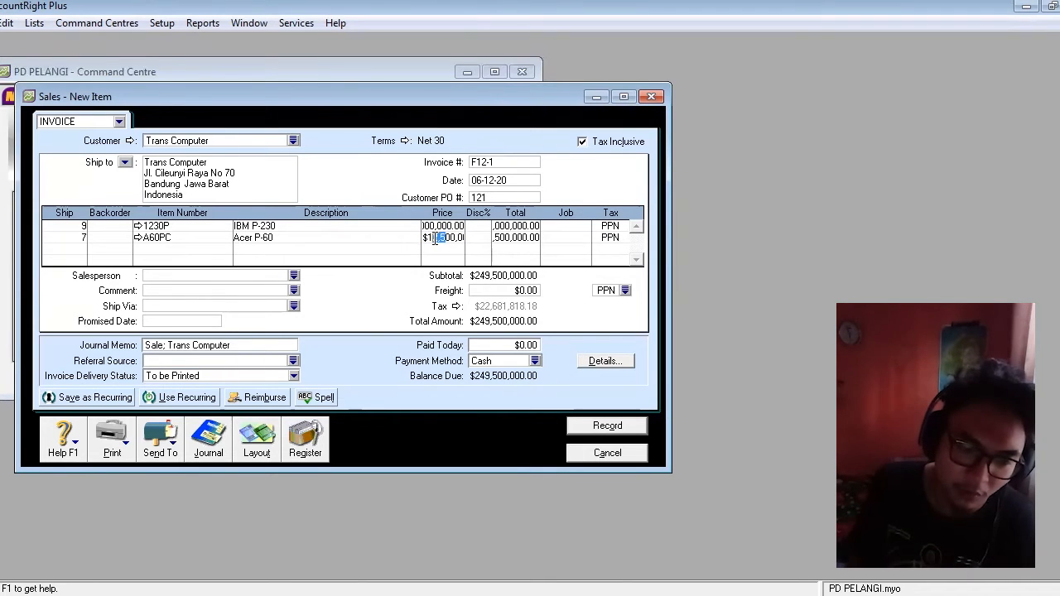
pyautogui.click(441, 241)
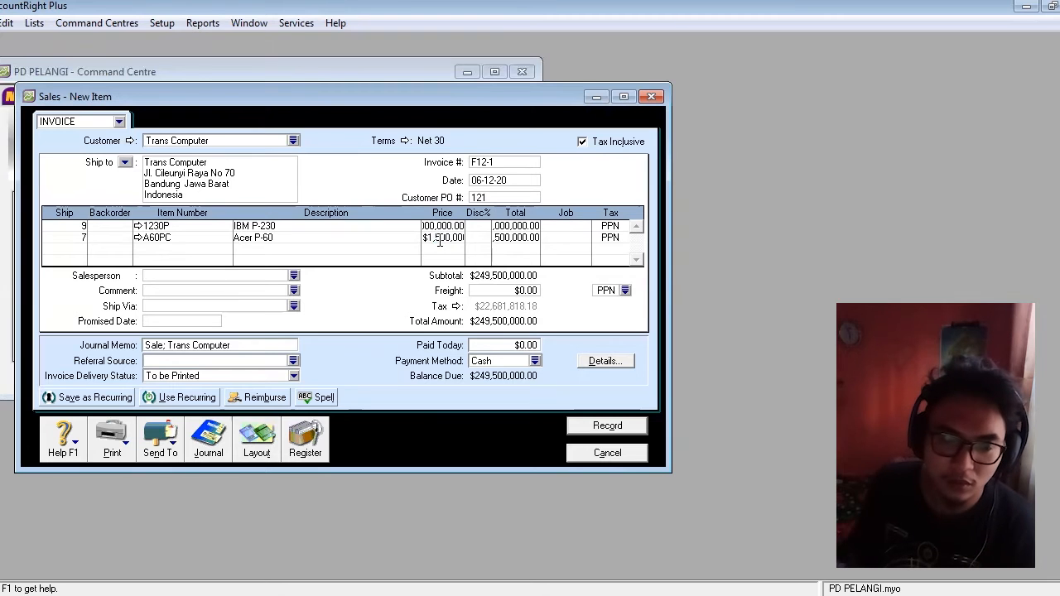
pyautogui.write('4')
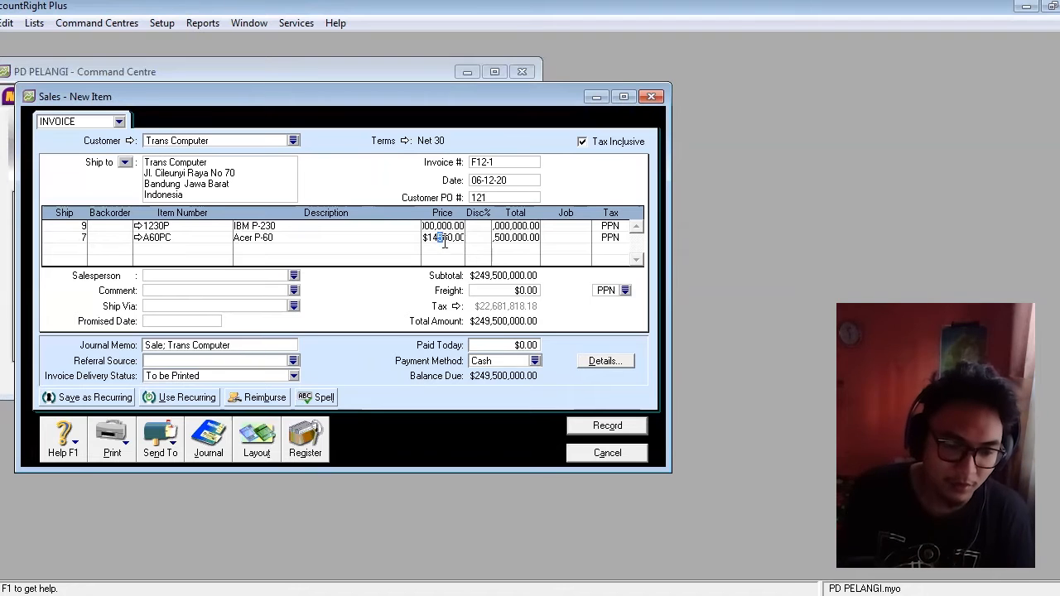
pyautogui.press('BackSpace')
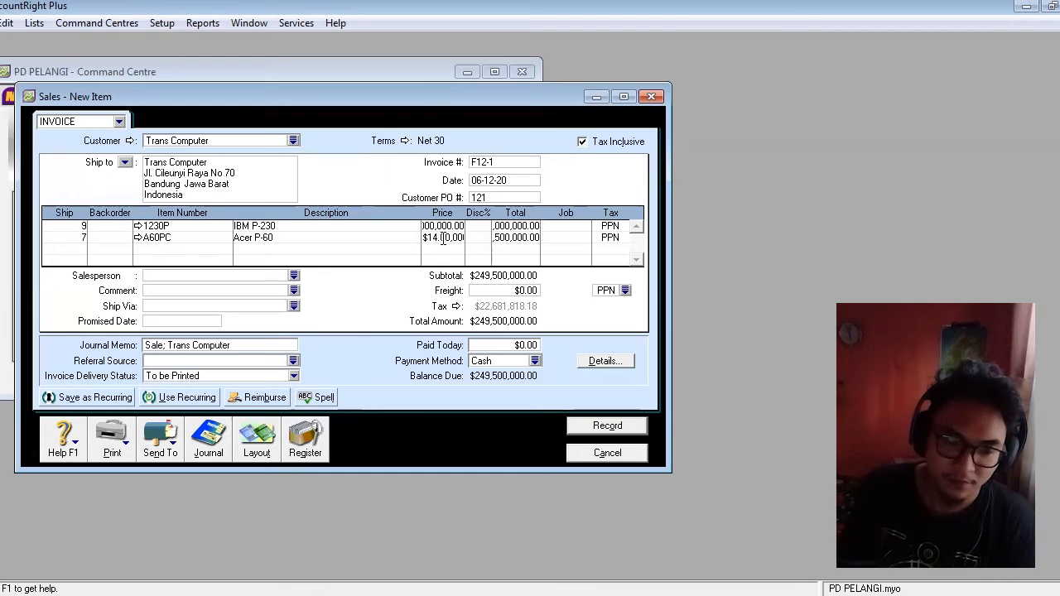
pyautogui.click(424, 239)
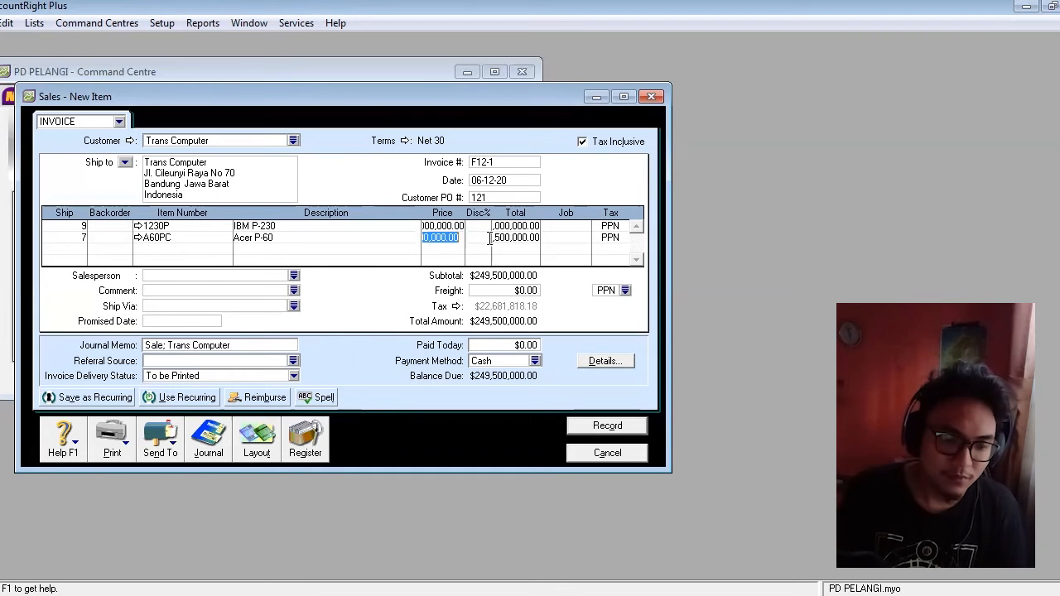
pyautogui.moveTo(464, 243); pyautogui.dragTo(429, 243)
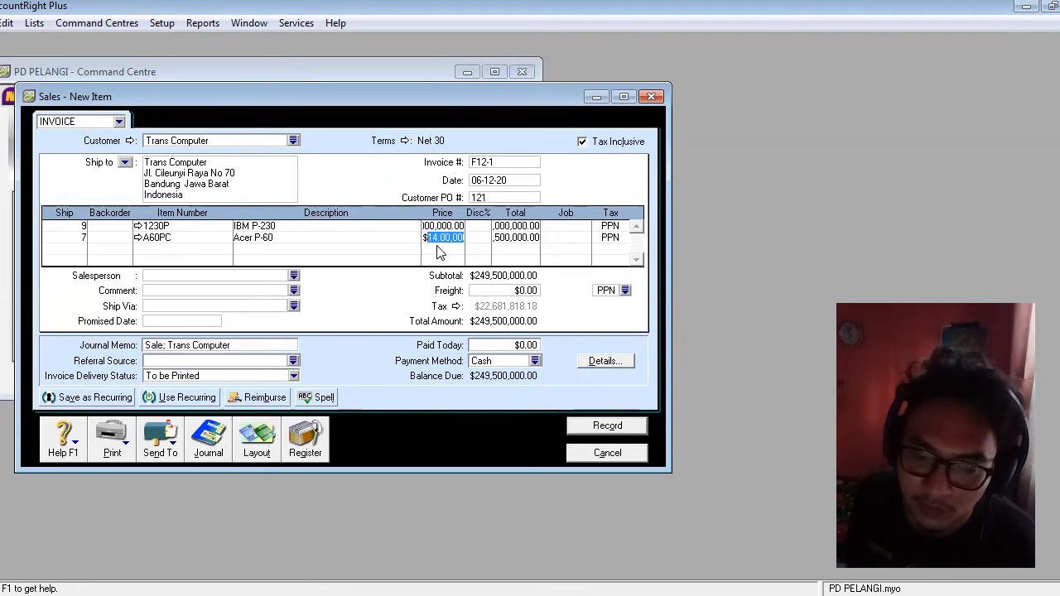
pyautogui.write('14')
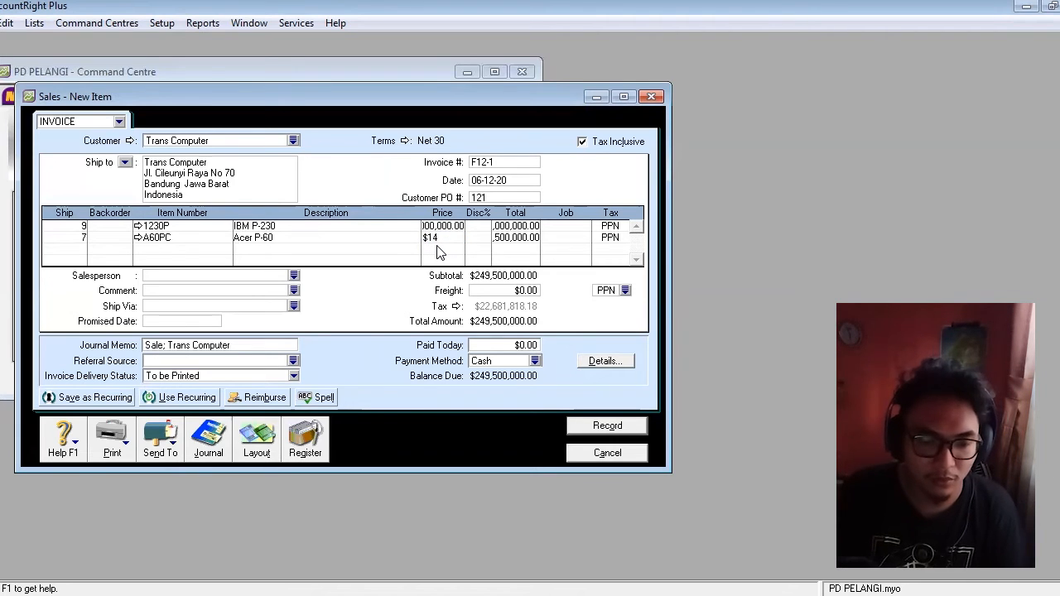
pyautogui.write('000000')
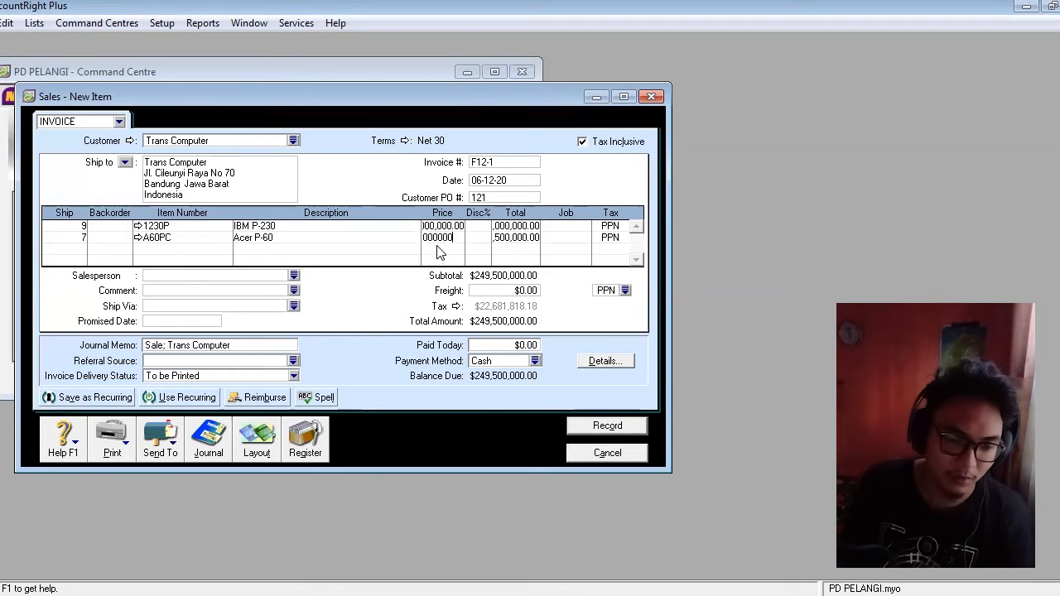
pyautogui.click(516, 237)
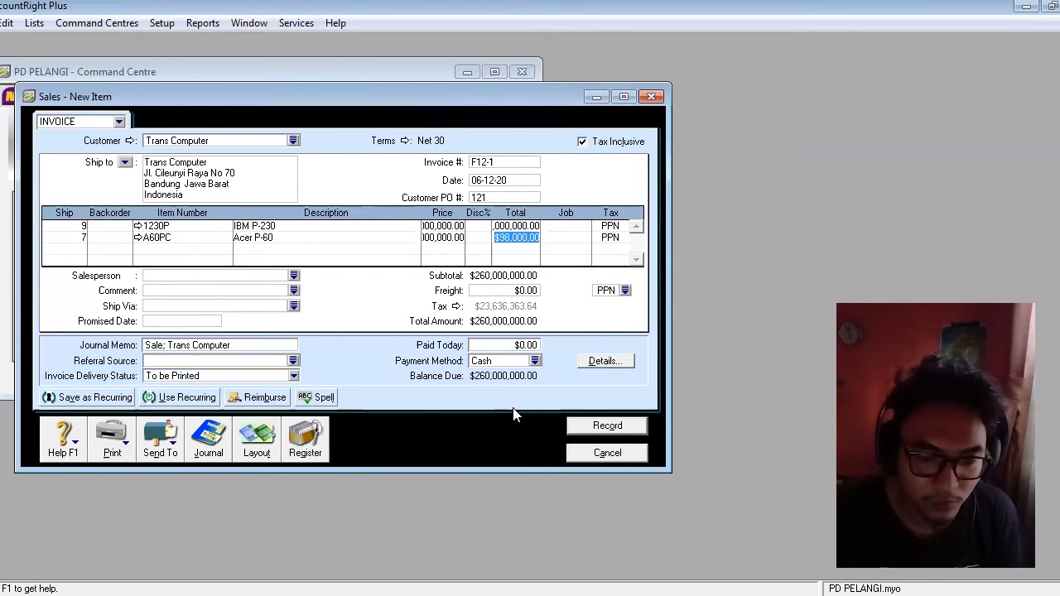
pyautogui.click(586, 427)
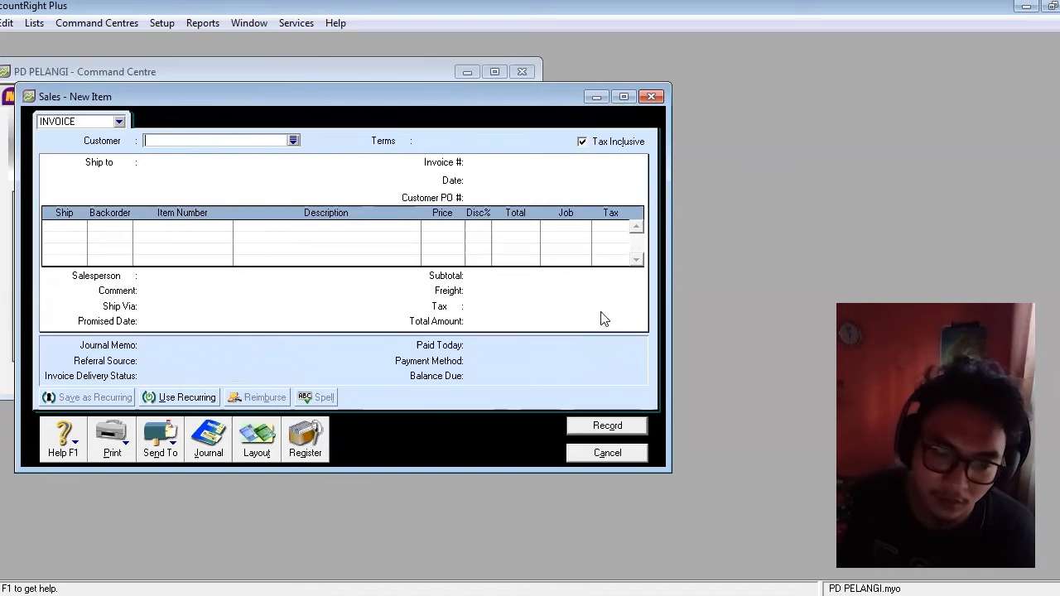
pyautogui.click(654, 97)
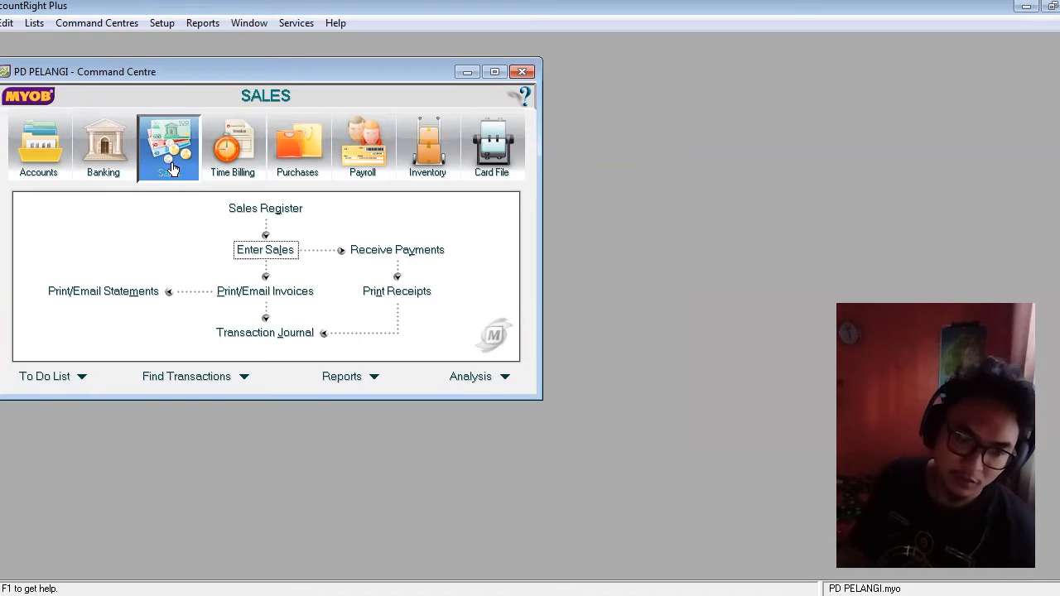
# Step: Start a bill payment in Pay Bills for supplier PT Lodan
pyautogui.click(284, 135)
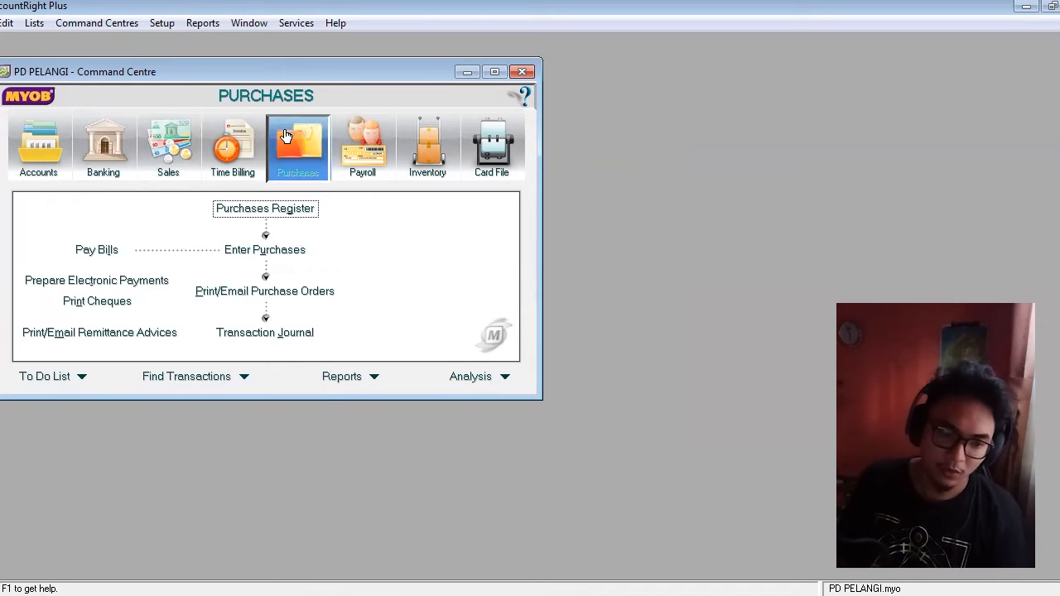
pyautogui.click(97, 251)
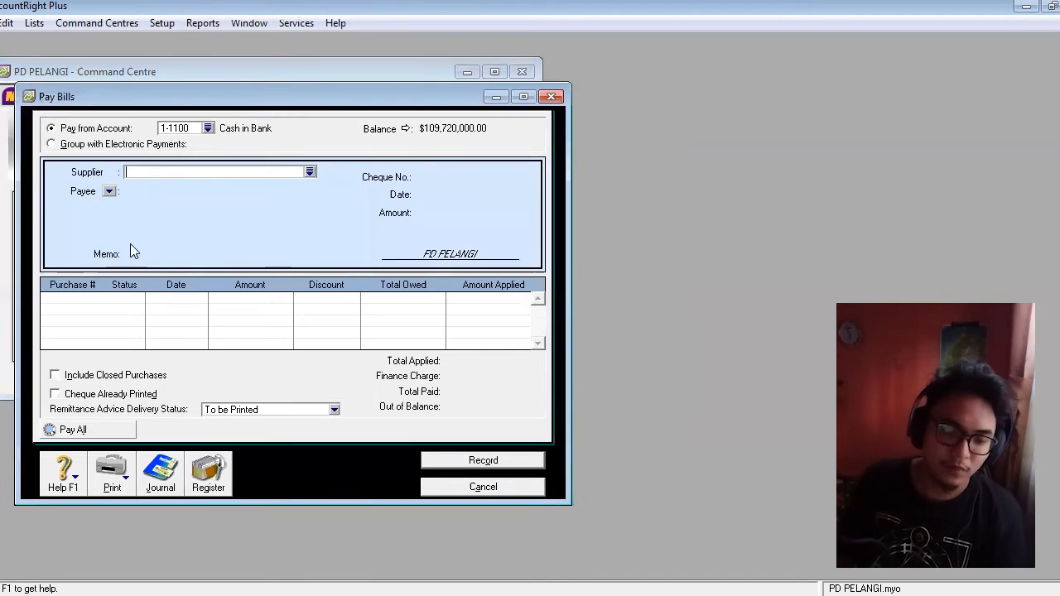
pyautogui.click(310, 171)
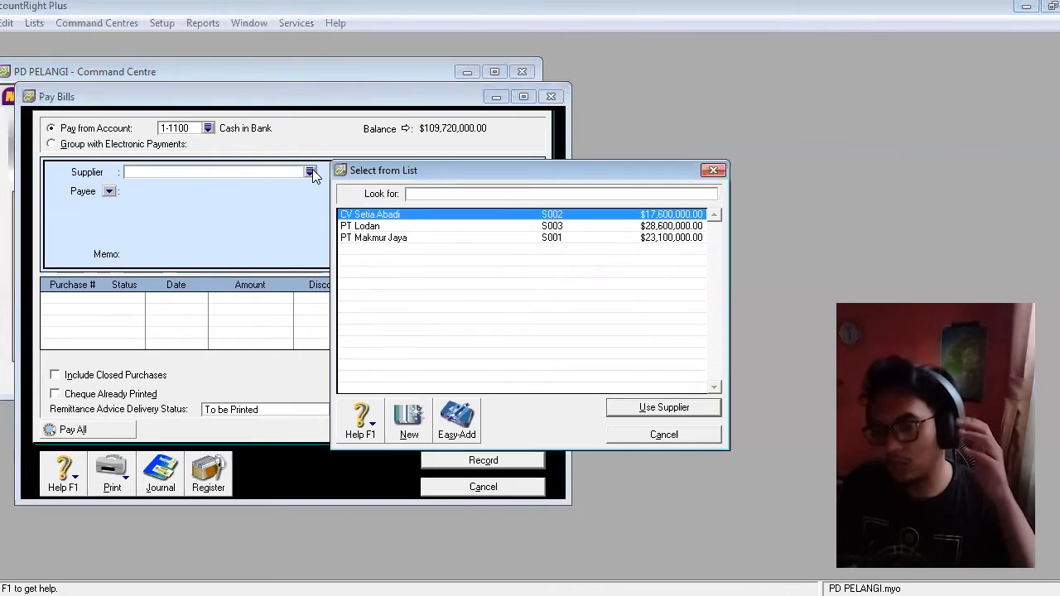
pyautogui.click(360, 226)
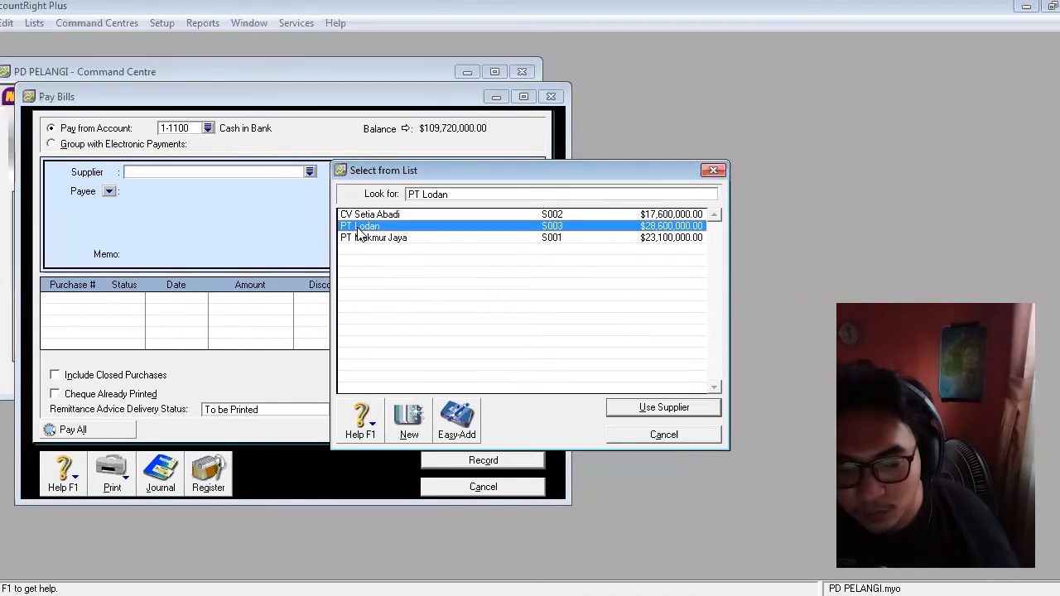
pyautogui.click(624, 413)
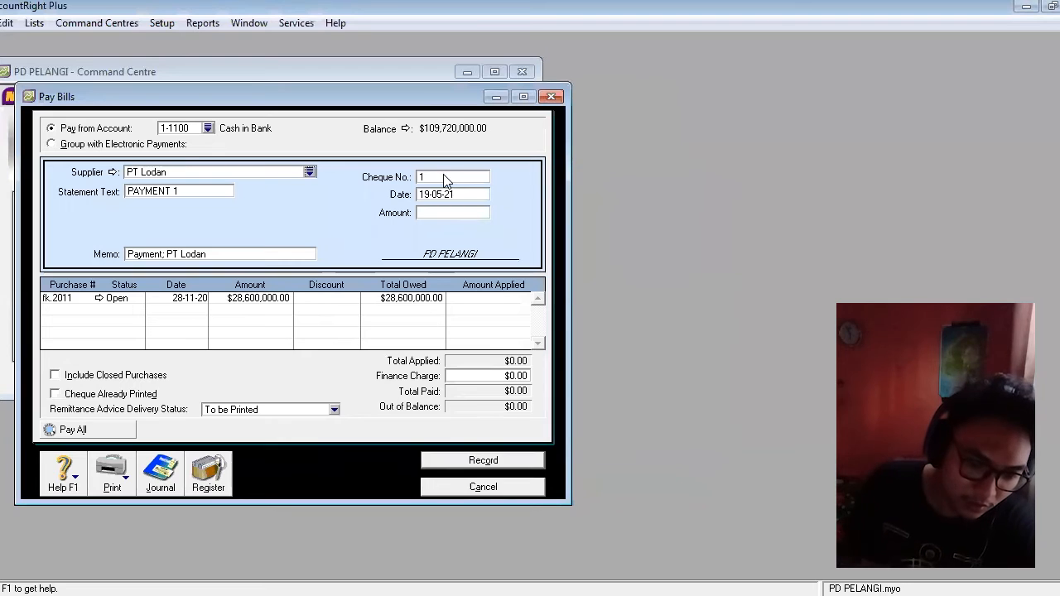
# Step: Set the PT Lodan payment's cheque number to NK12-1 and its date to 07-12-20
pyautogui.click(445, 176)
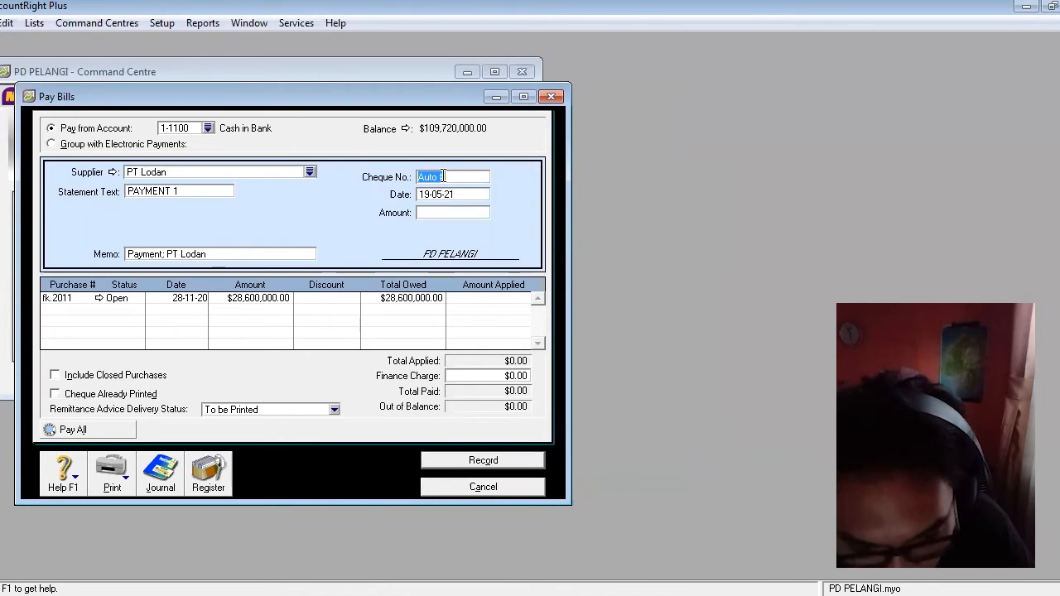
pyautogui.write('NK12')
pyautogui.press('Tab')
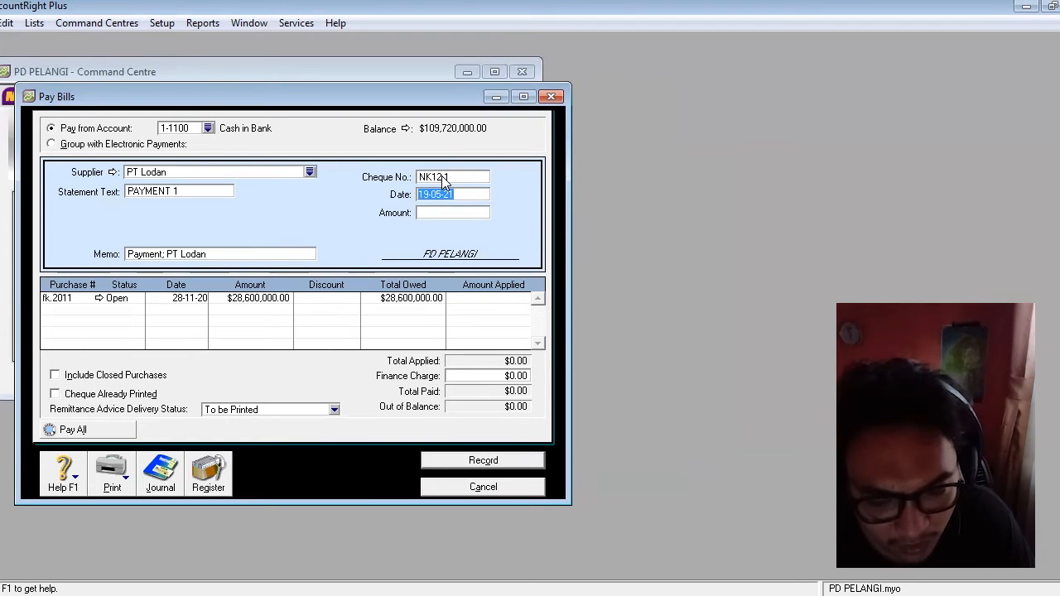
pyautogui.write('7-12-20')
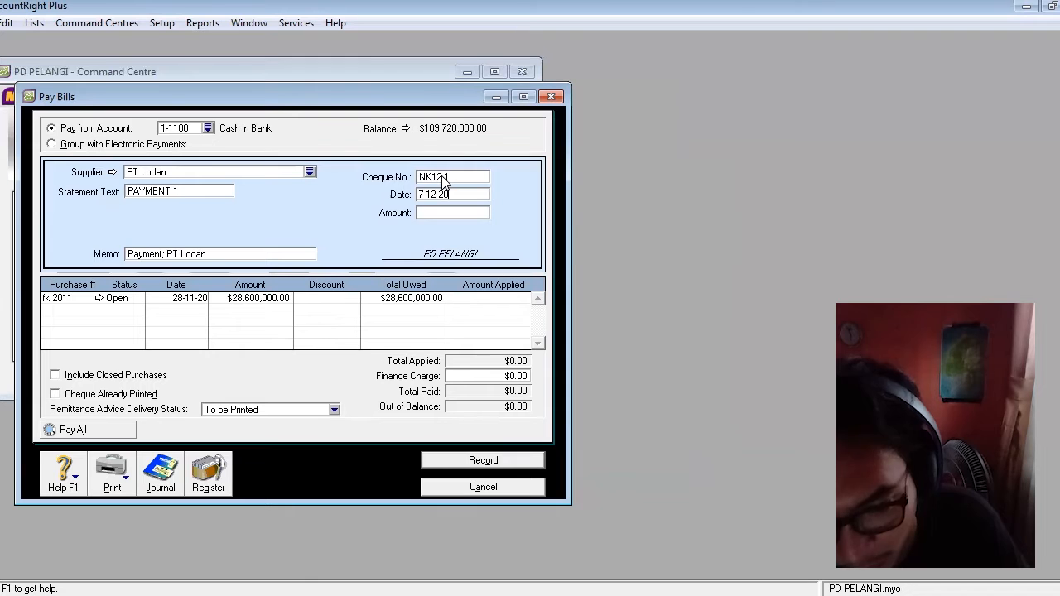
pyautogui.press('Tab')
# Step: Try entering 55,000,000 as the PT Lodan payment amount and go to its finance charge
pyautogui.write('2')
pyautogui.press('BackSpace')
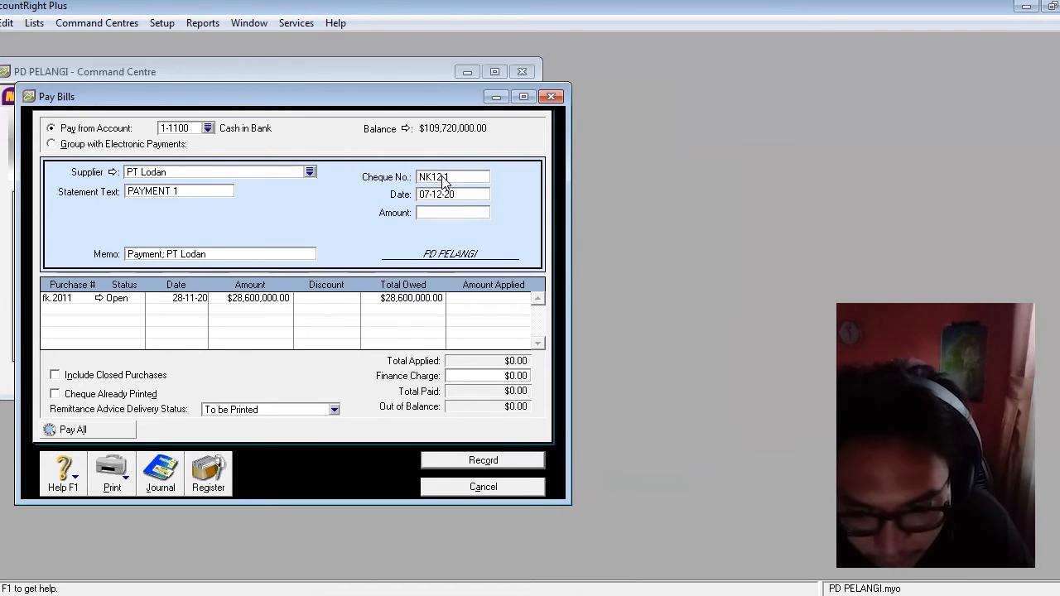
pyautogui.write('55')
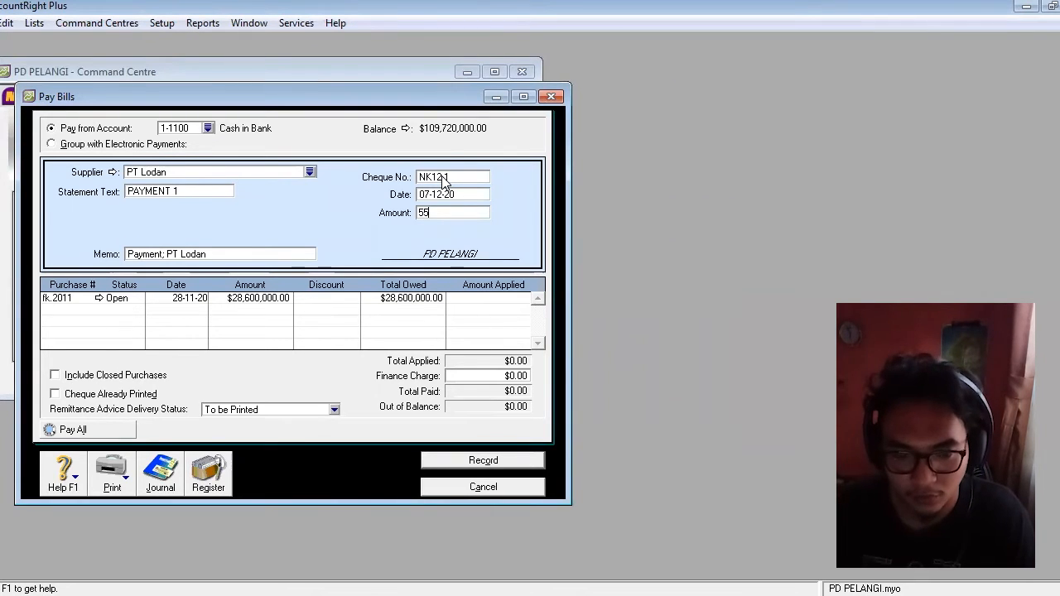
pyautogui.write('000')
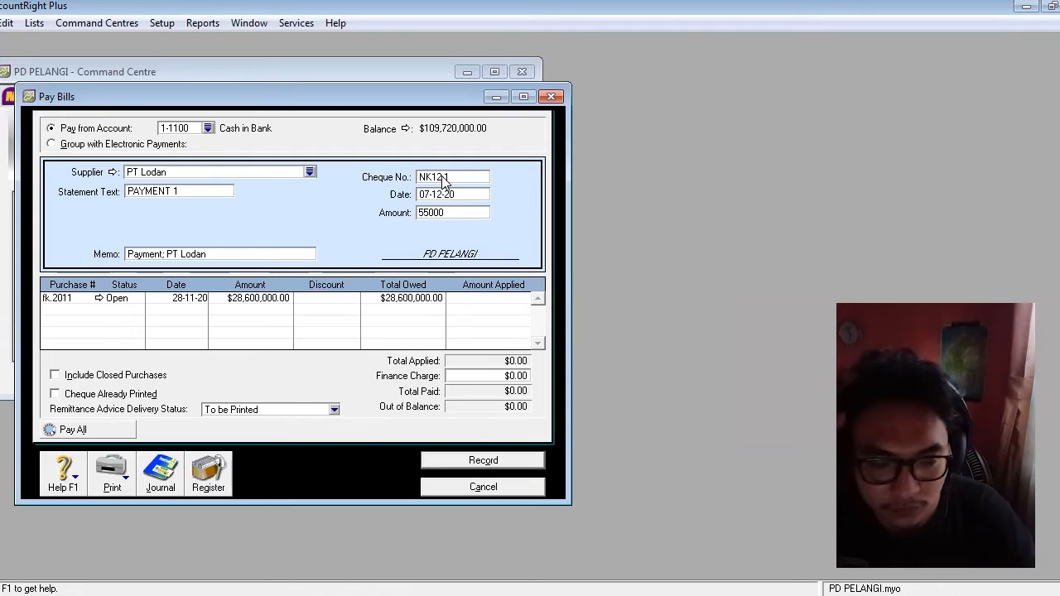
pyautogui.write('0')
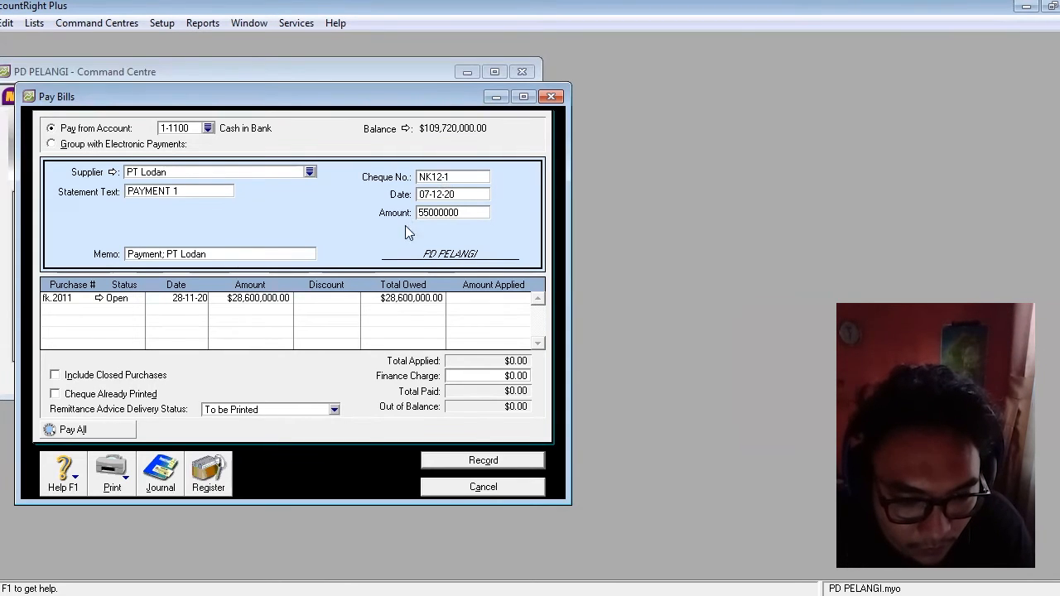
pyautogui.press('Tab')
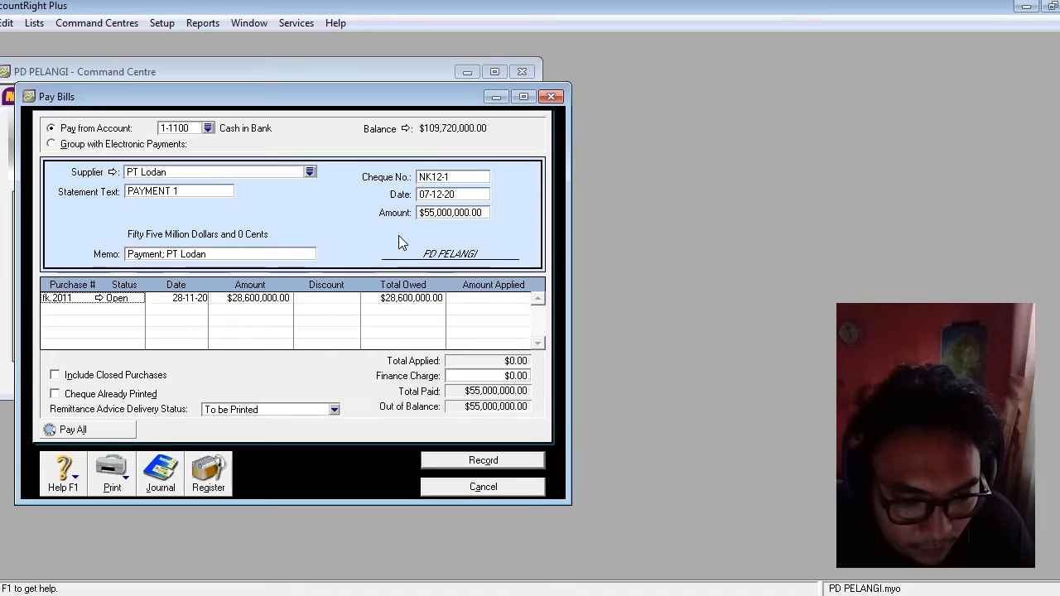
pyautogui.click(500, 375)
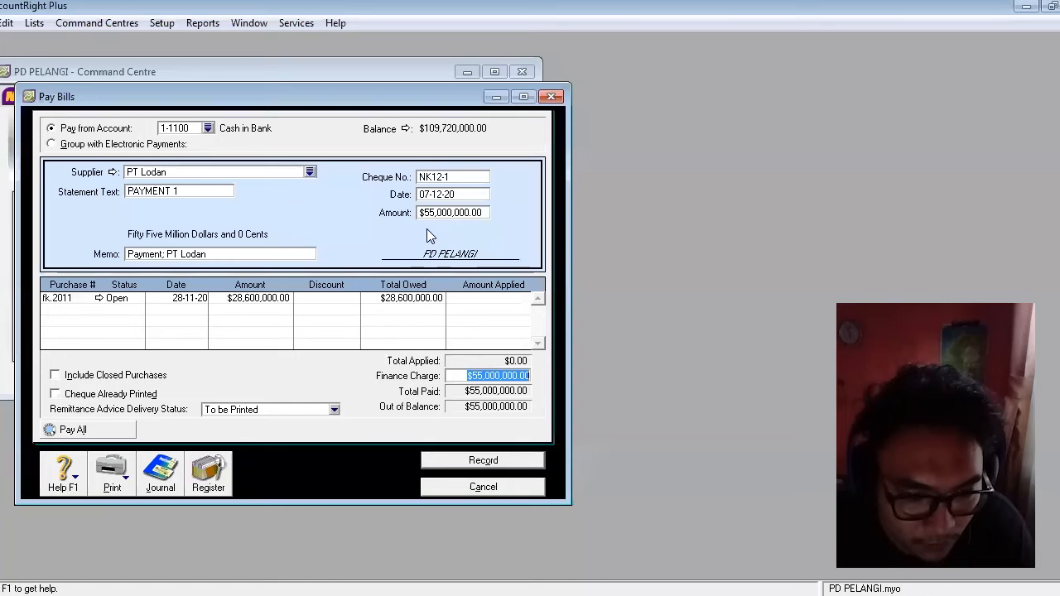
pyautogui.click(446, 212)
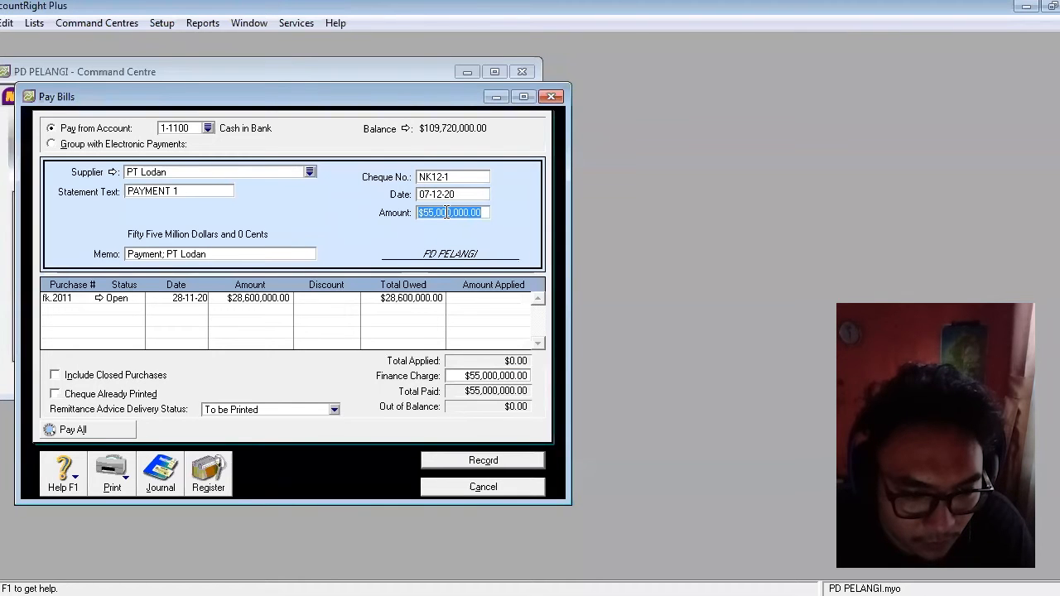
pyautogui.write('28600000')
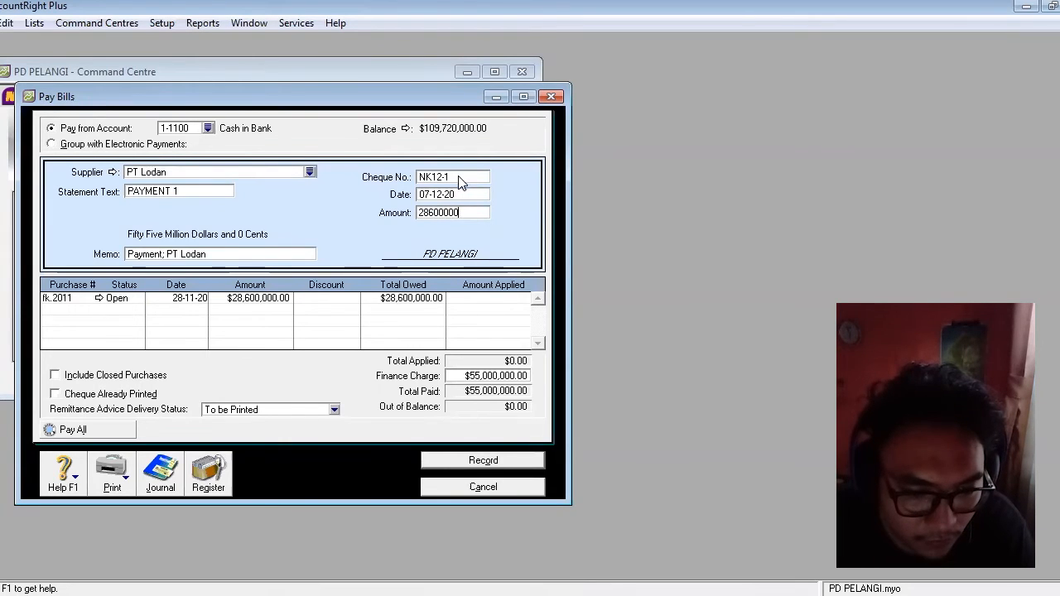
pyautogui.click(460, 177)
pyautogui.write('BKK')
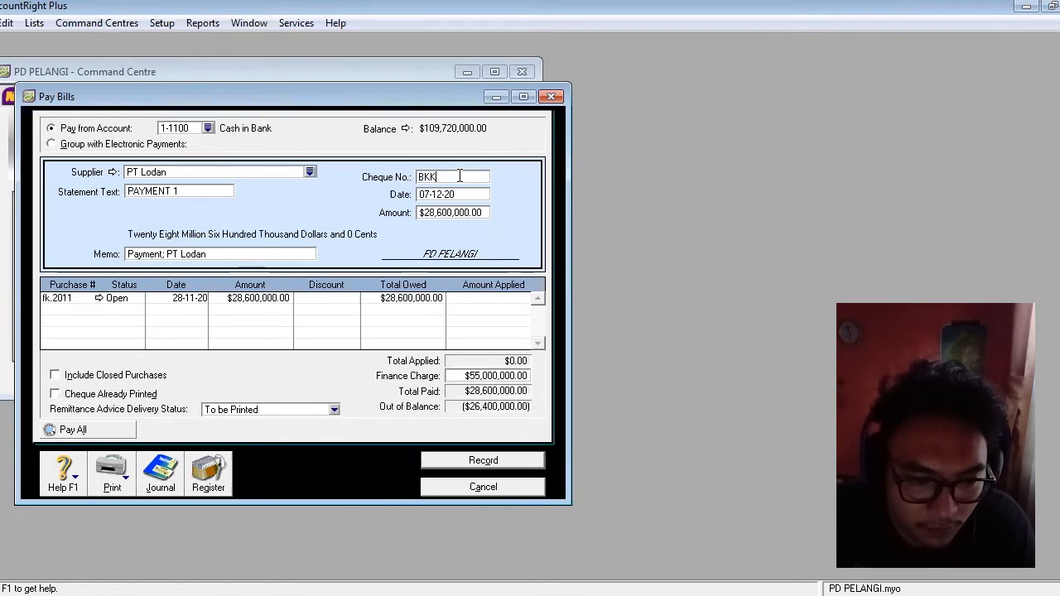
pyautogui.write('12-1')
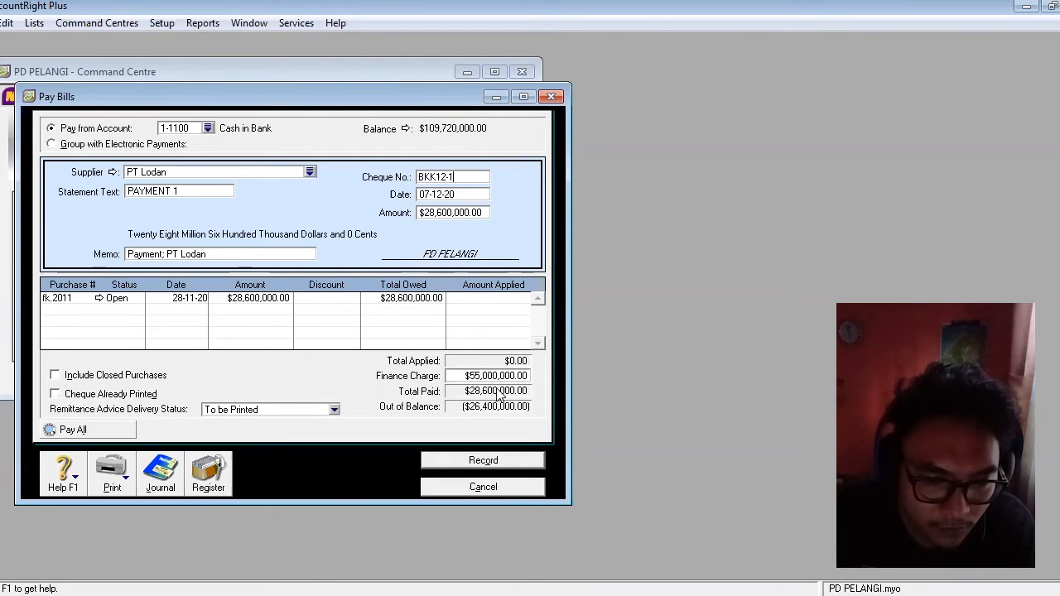
pyautogui.press('Tab')
pyautogui.press('Tab')
pyautogui.write('55000000')
pyautogui.press('Tab')
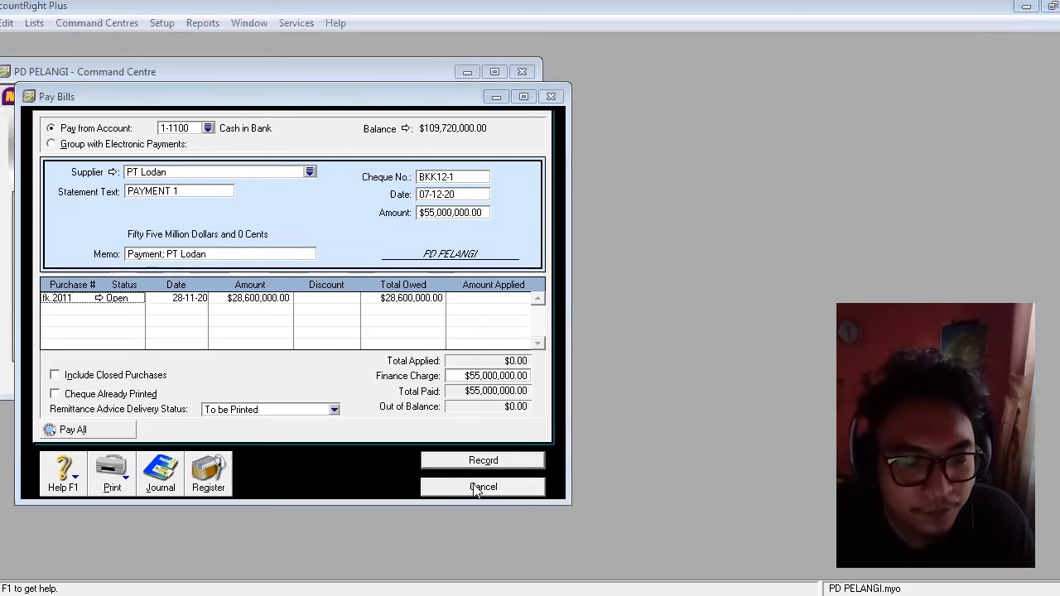
pyautogui.click(356, 190)
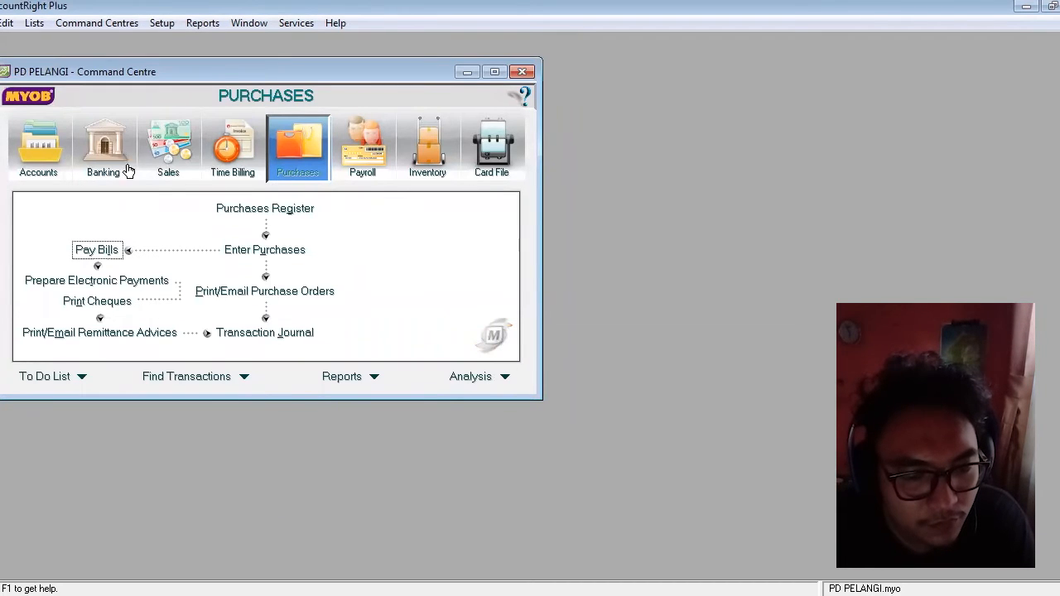
# Step: Start a new bill payment for supplier PT Lodan in Pay Bills with cheque number NK12-1
pyautogui.click(97, 250)
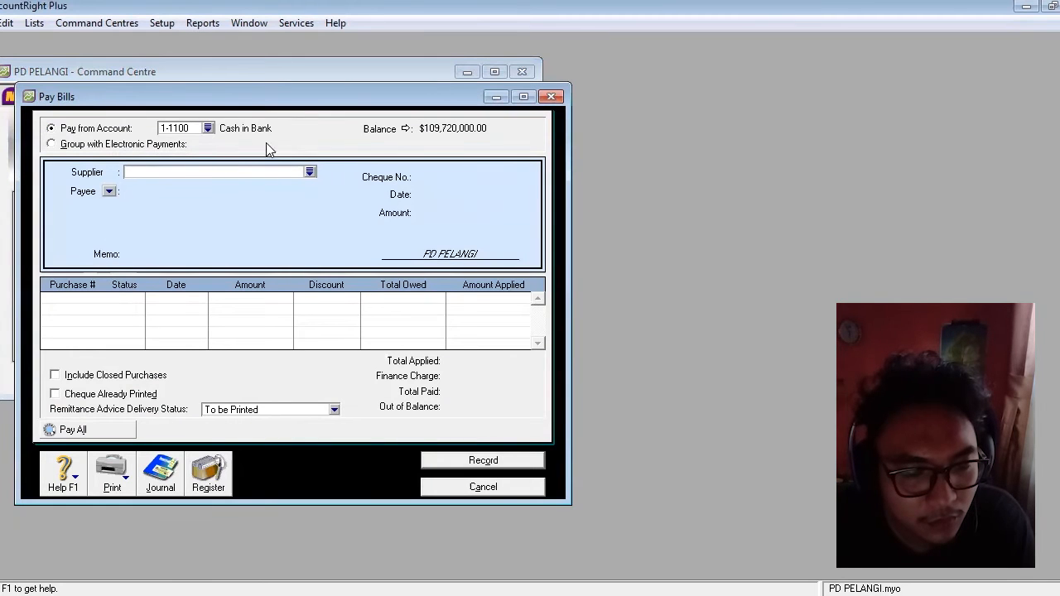
pyautogui.click(309, 174)
pyautogui.click(373, 227)
pyautogui.click(664, 407)
pyautogui.click(460, 178)
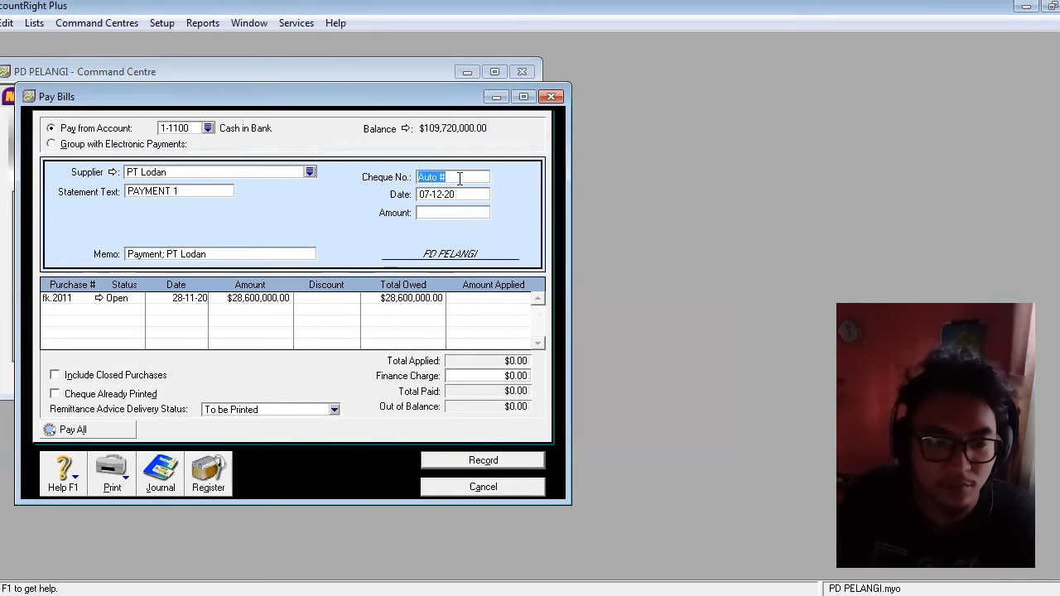
pyautogui.write('NK12-1')
pyautogui.press('Tab')
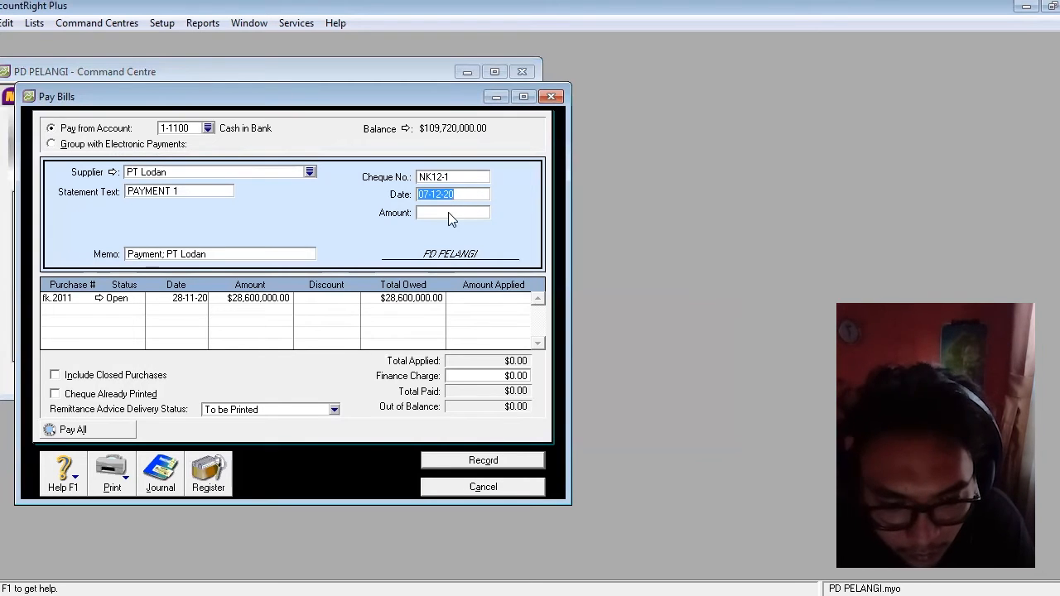
# Step: Set the PT Lodan payment amount to 28,600,000 and accept the same amount as its finance charge
pyautogui.click(448, 212)
pyautogui.write('2')
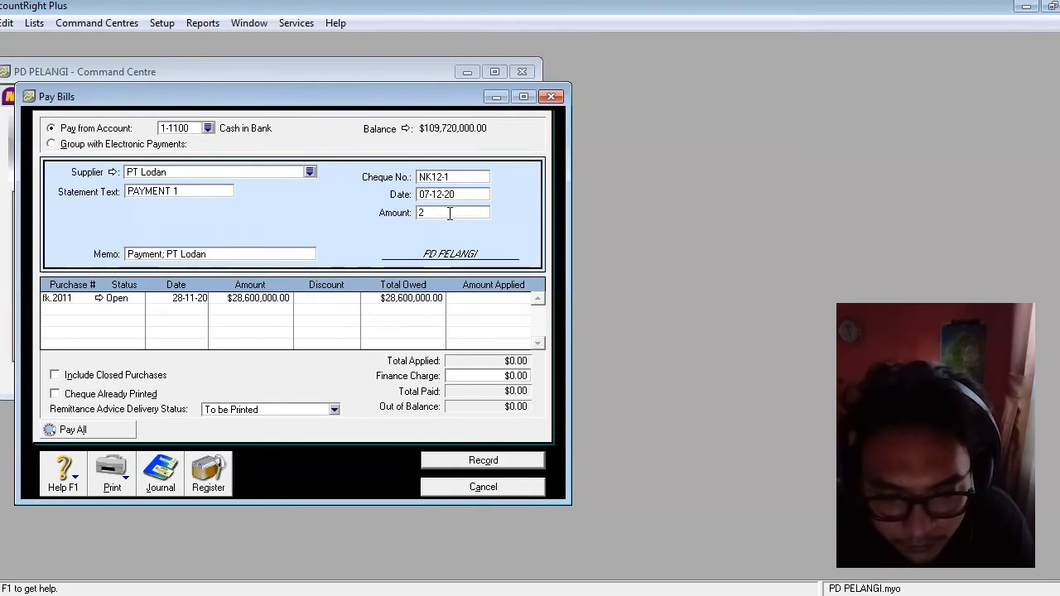
pyautogui.write('8,600,')
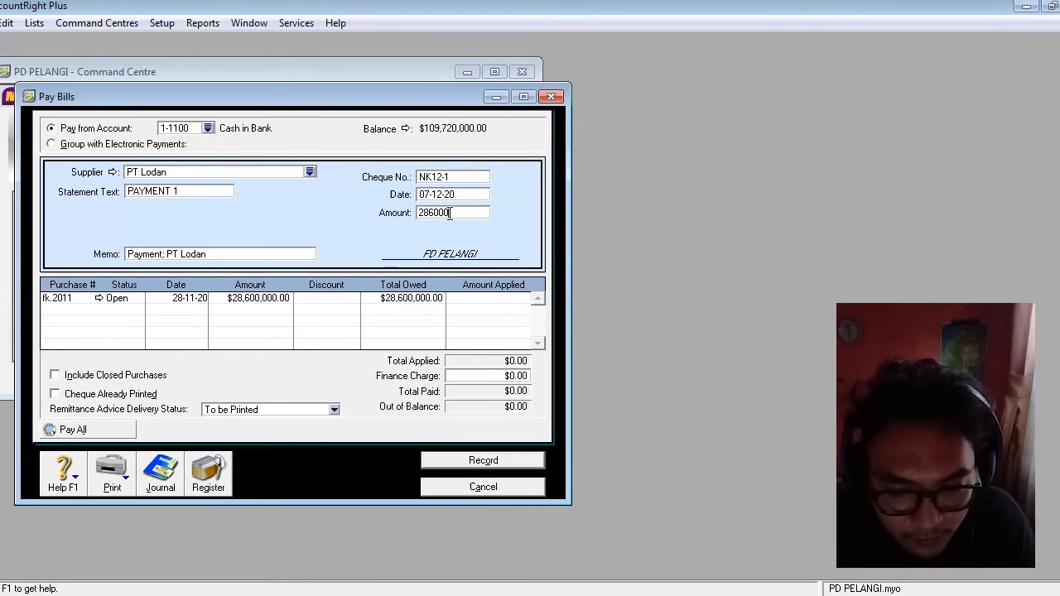
pyautogui.write('0000')
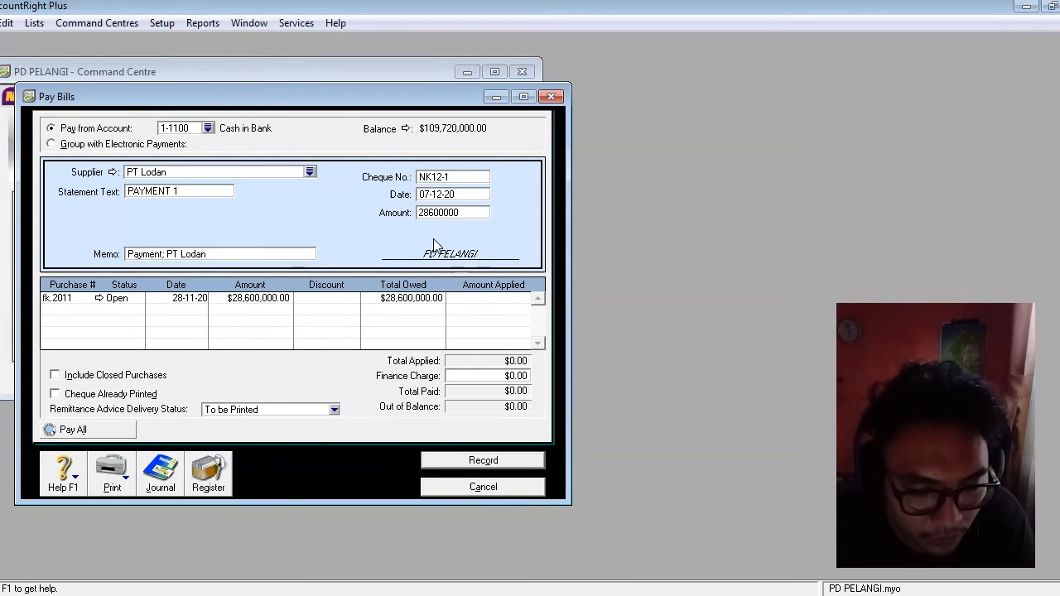
pyautogui.press('Tab')
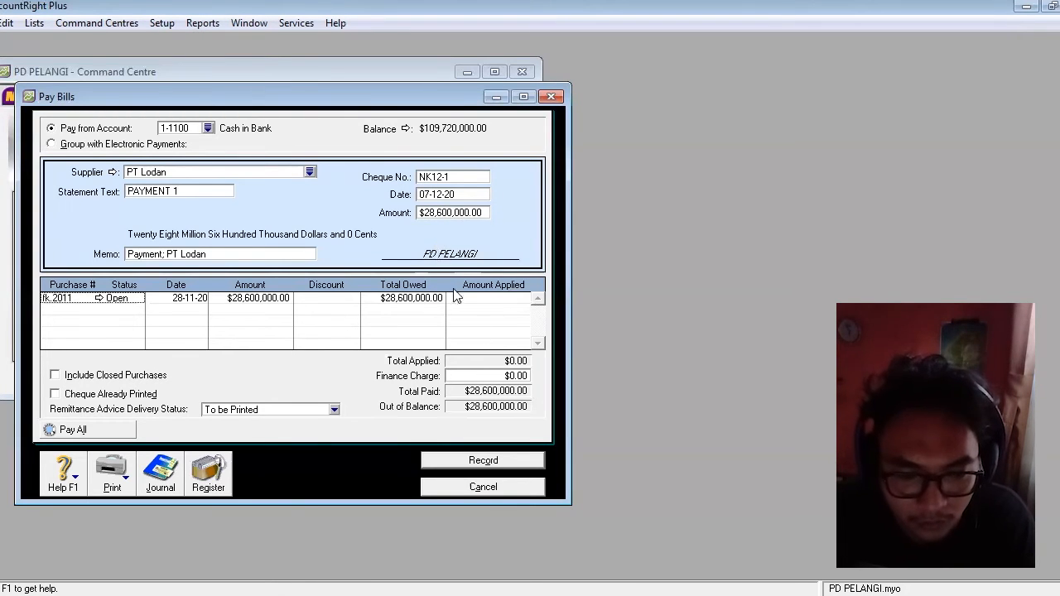
pyautogui.click(529, 374)
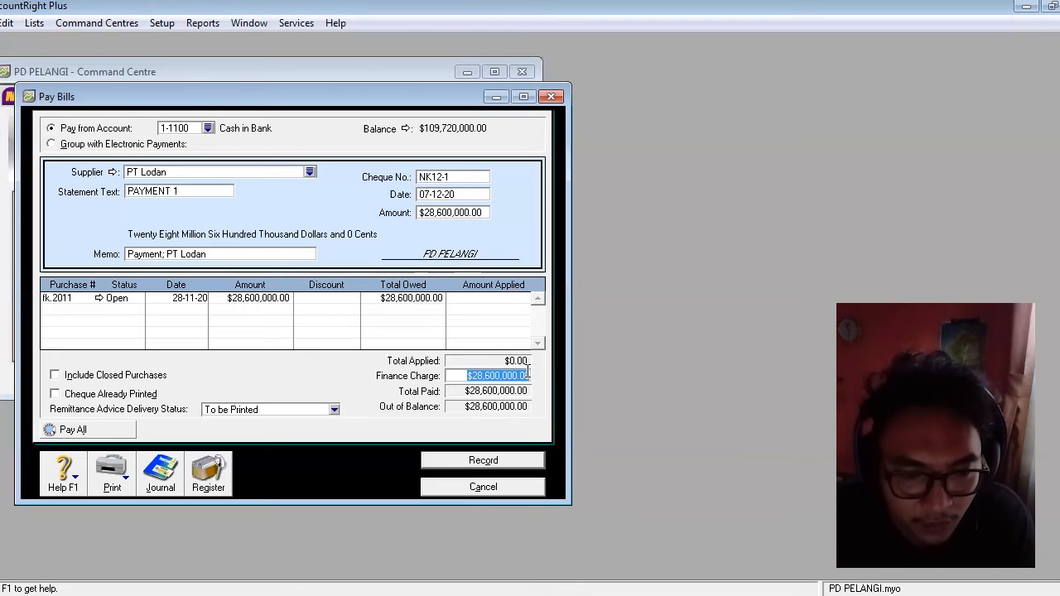
pyautogui.press('Tab')
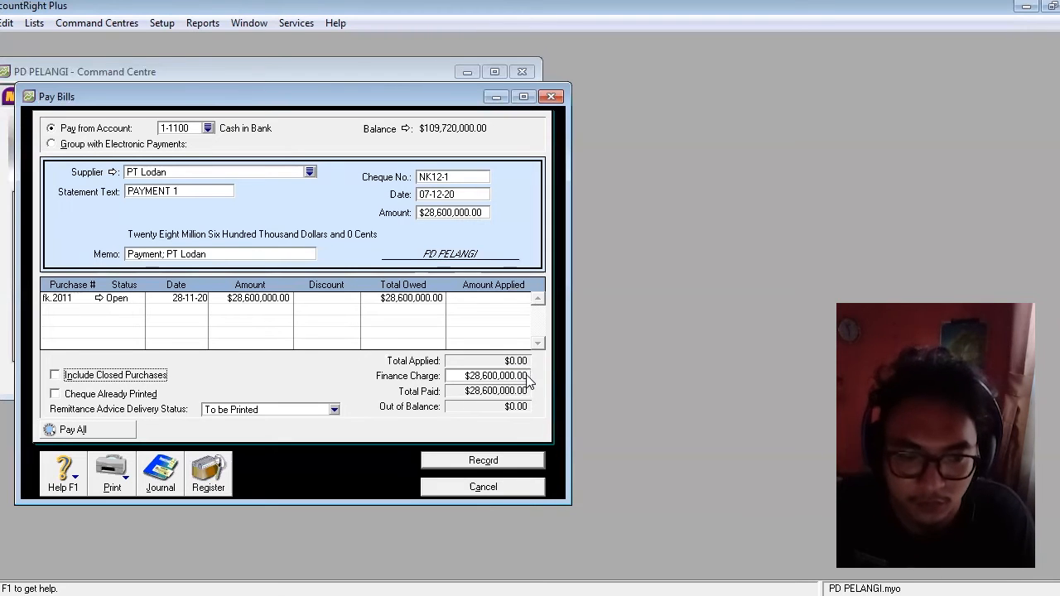
# Step: Assign an expense account for late charges in the purchases linked accounts, then record the PT Lodan payment and close Pay Bills
pyautogui.click(521, 460)
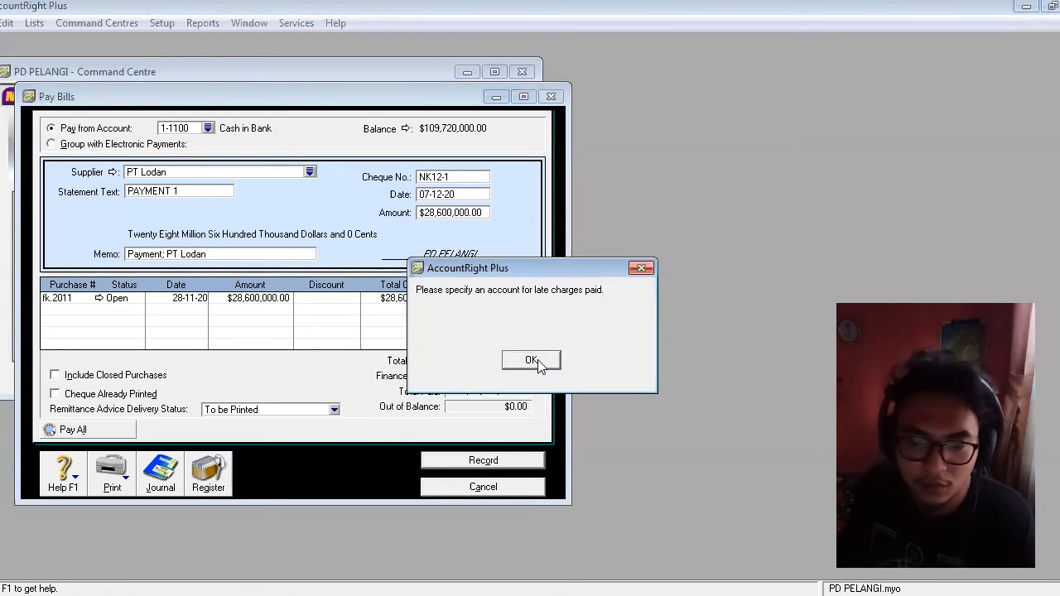
pyautogui.click(534, 359)
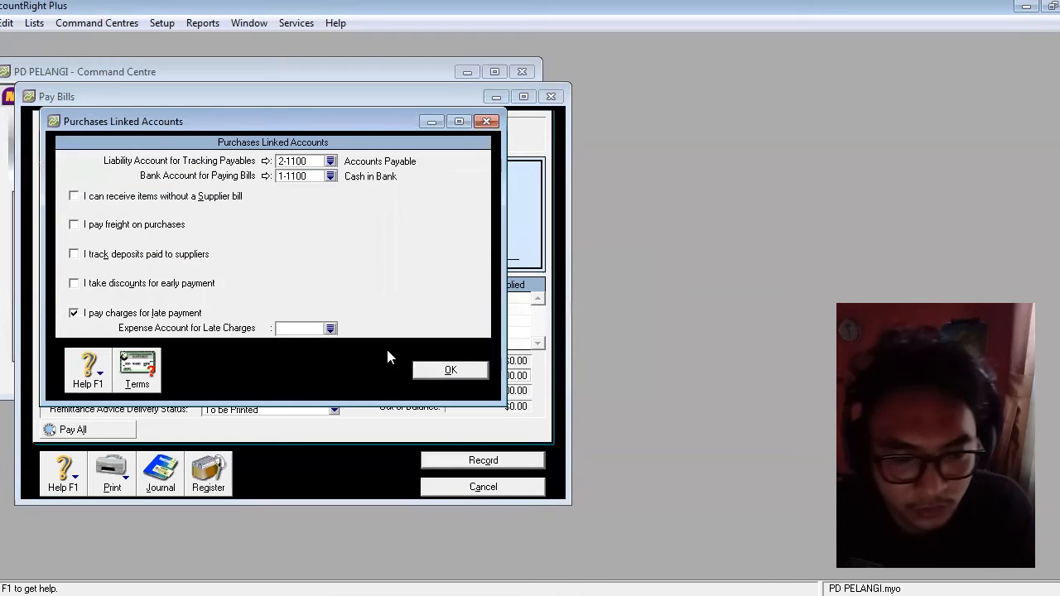
pyautogui.click(330, 329)
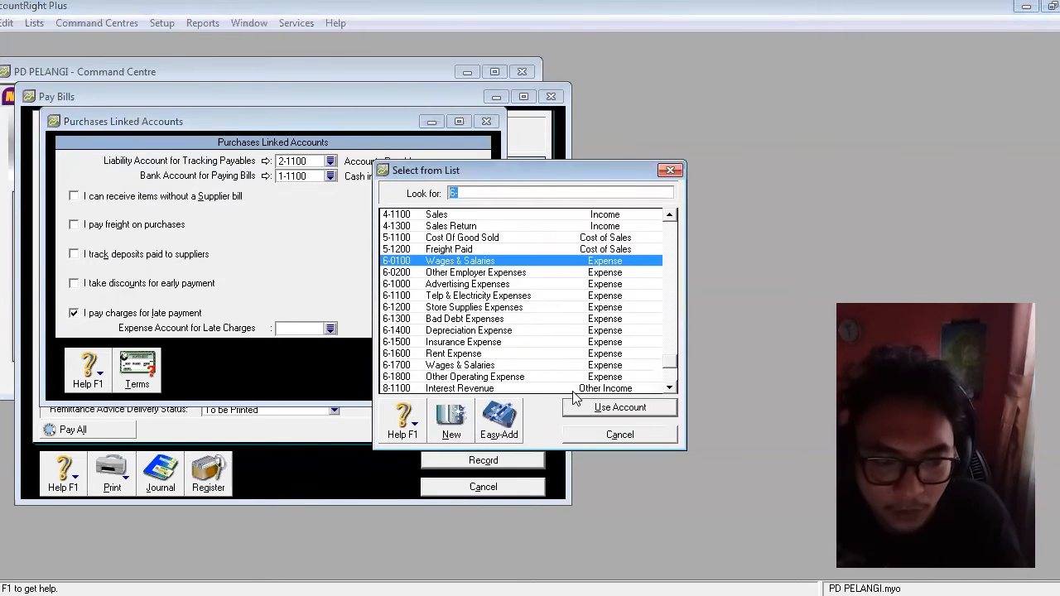
pyautogui.click(620, 435)
pyautogui.click(486, 122)
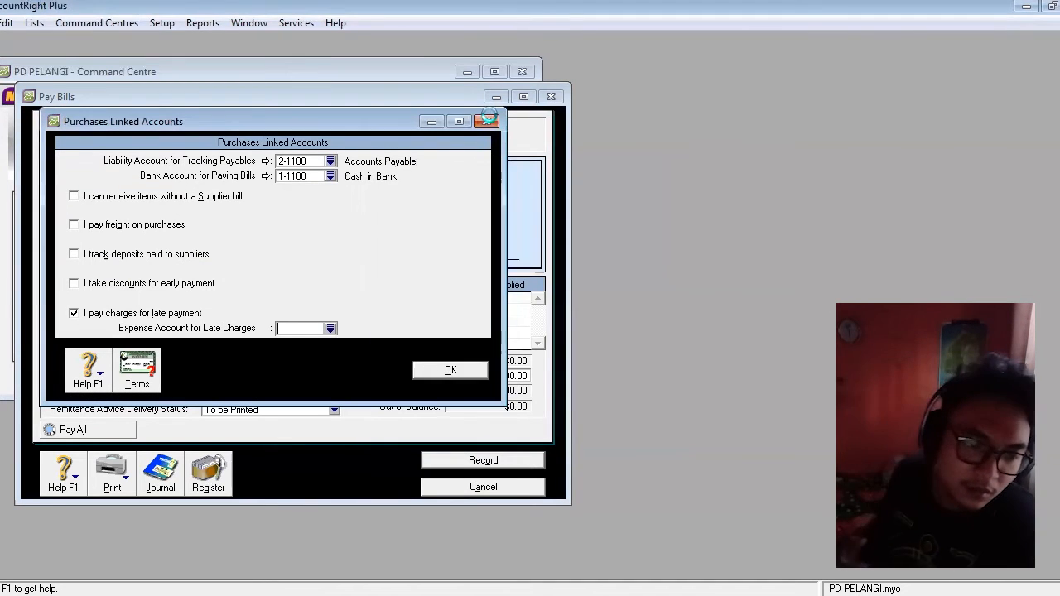
pyautogui.click(330, 329)
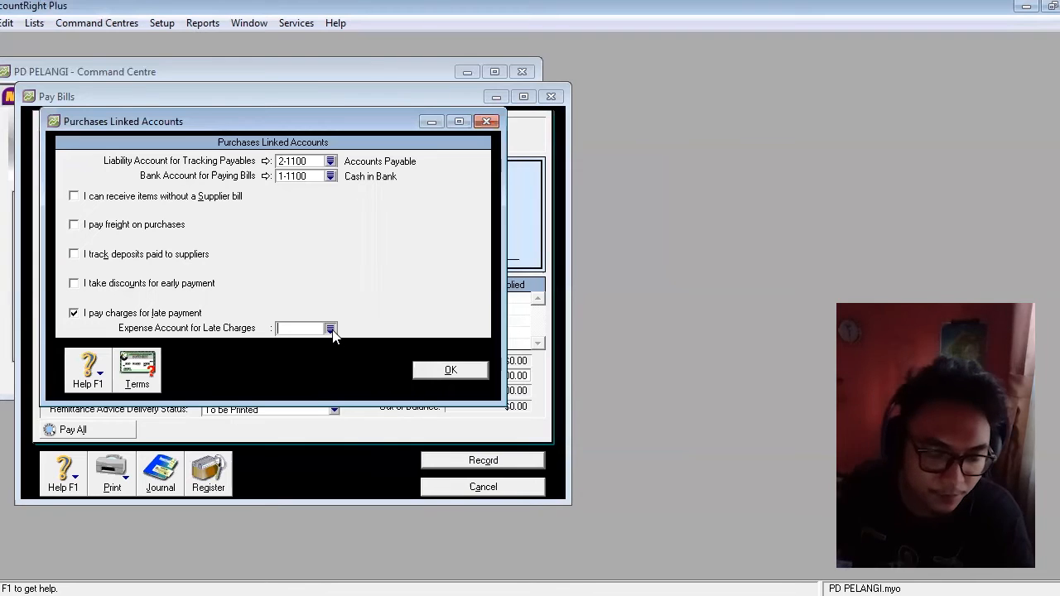
pyautogui.click(617, 409)
pyautogui.click(451, 370)
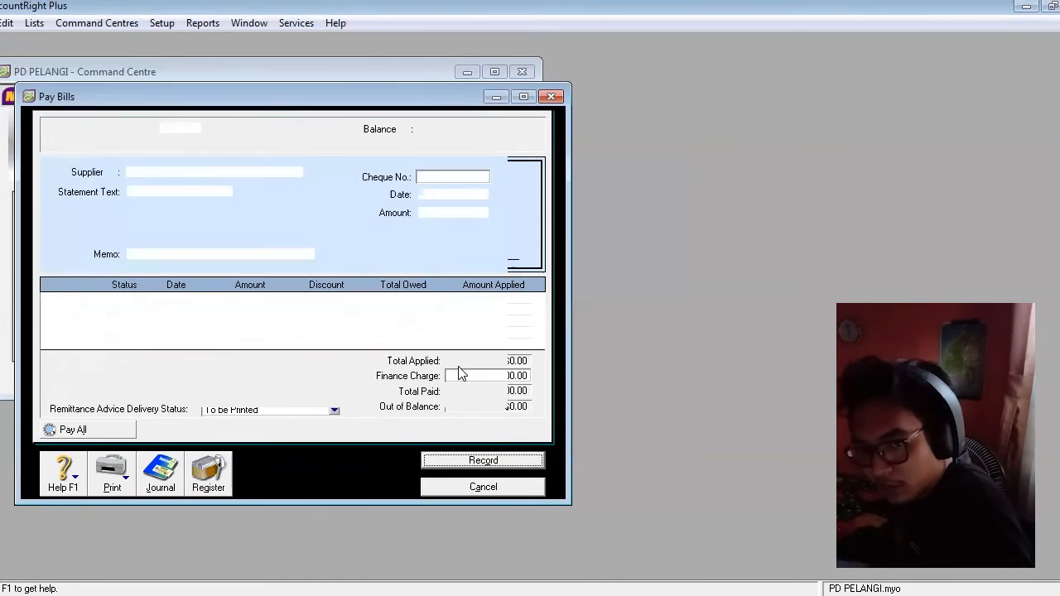
pyautogui.click(483, 460)
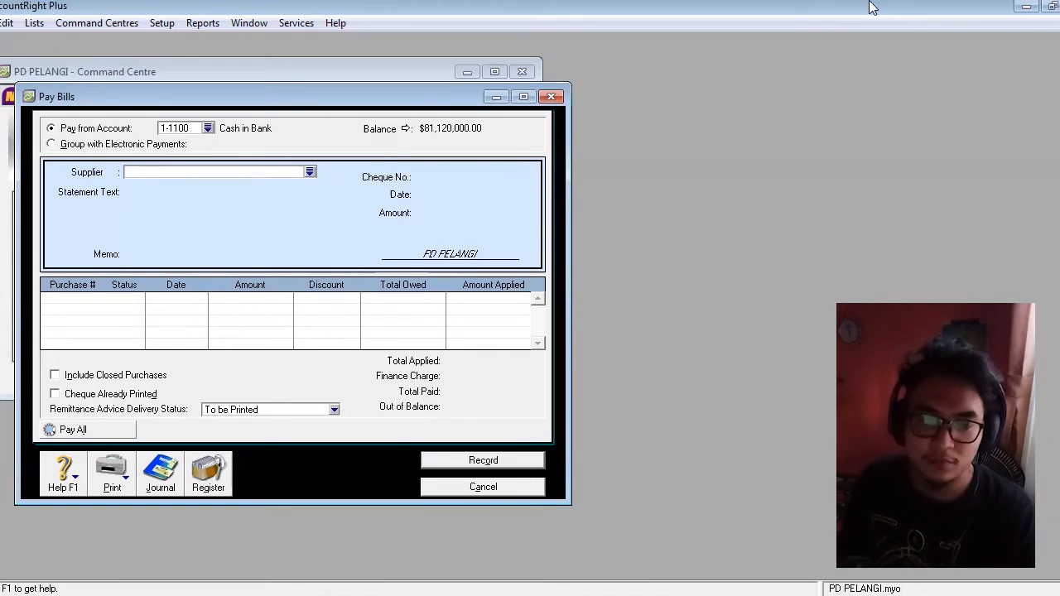
pyautogui.press('Escape')
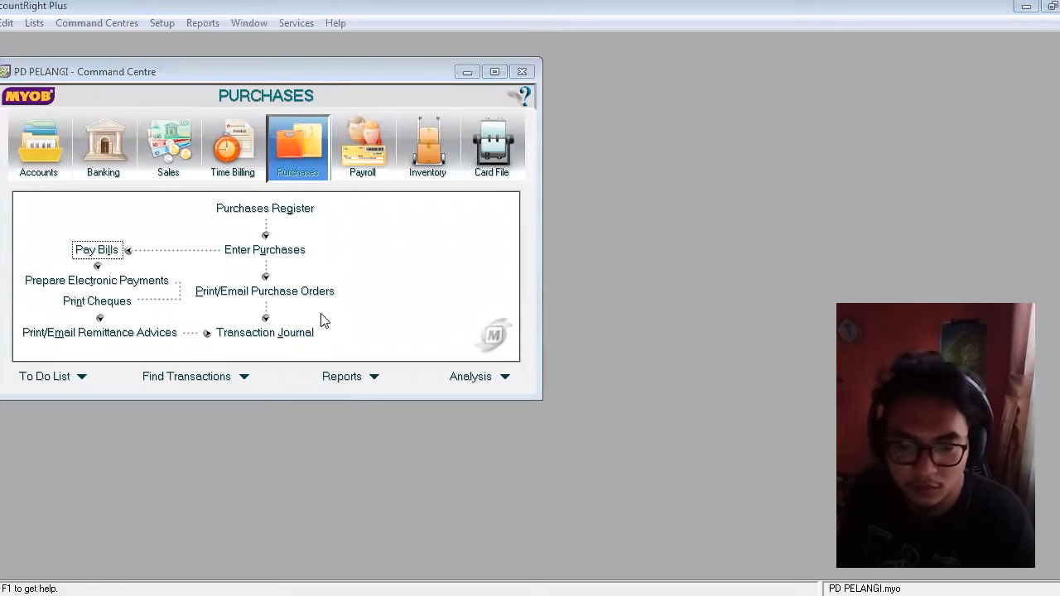
# Step: Start a Spend Money transaction from Cash in Bank with cheque number BKK12-2
pyautogui.click(96, 150)
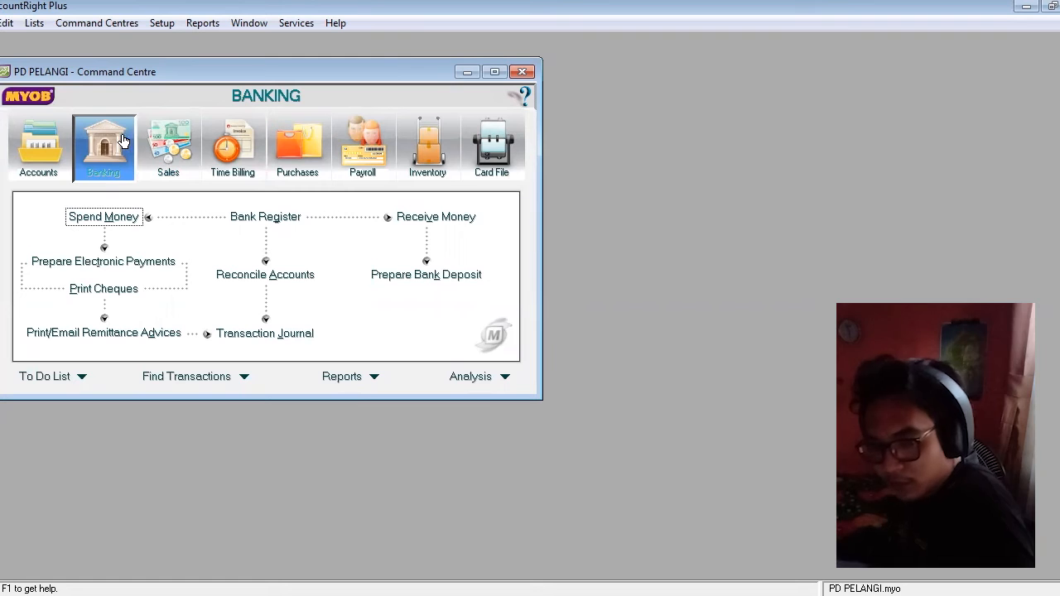
pyautogui.click(98, 217)
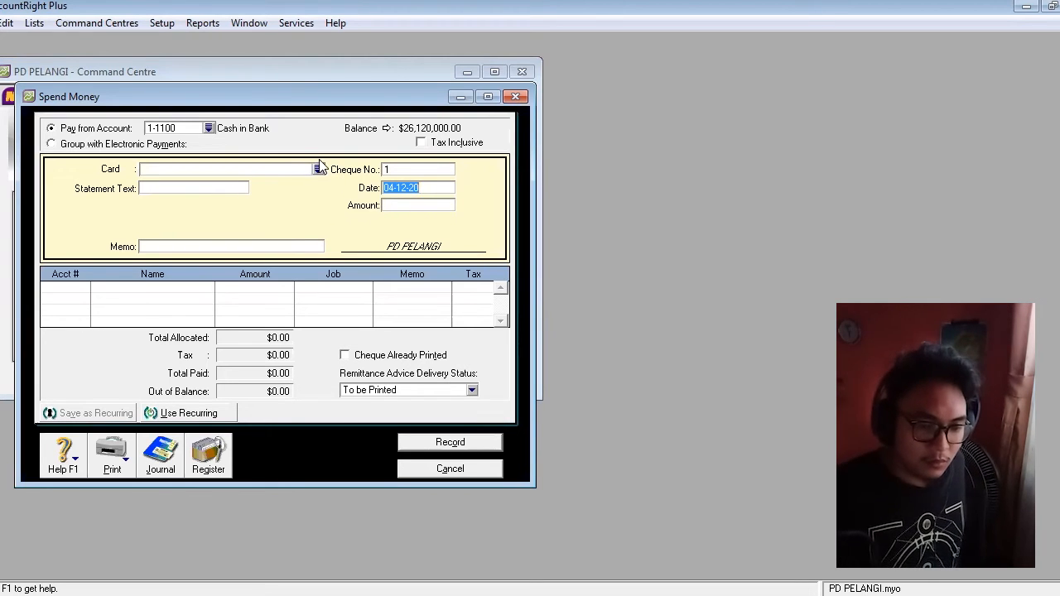
pyautogui.write('BKK')
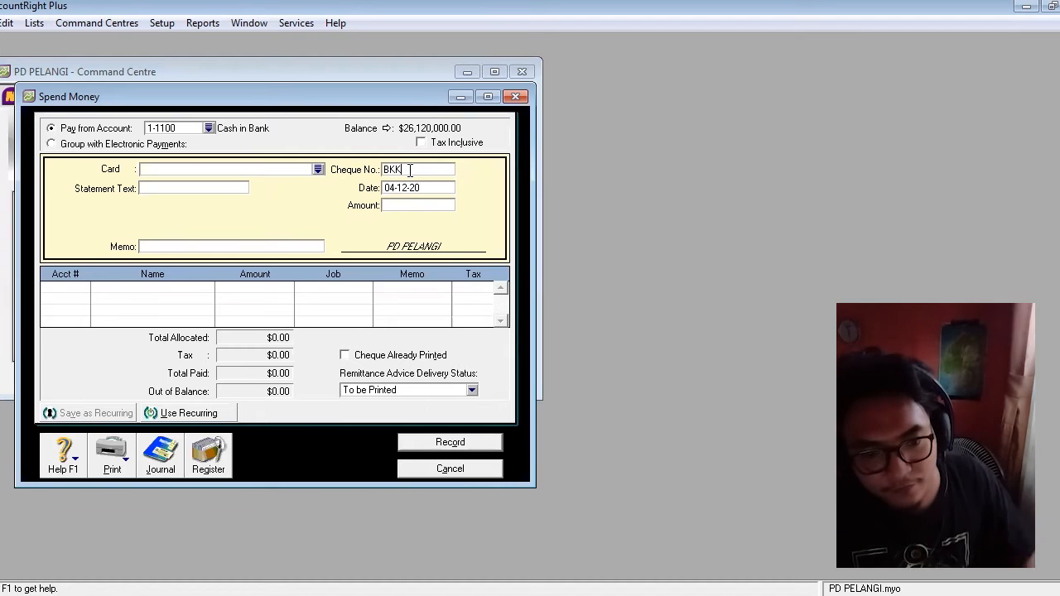
pyautogui.write('11')
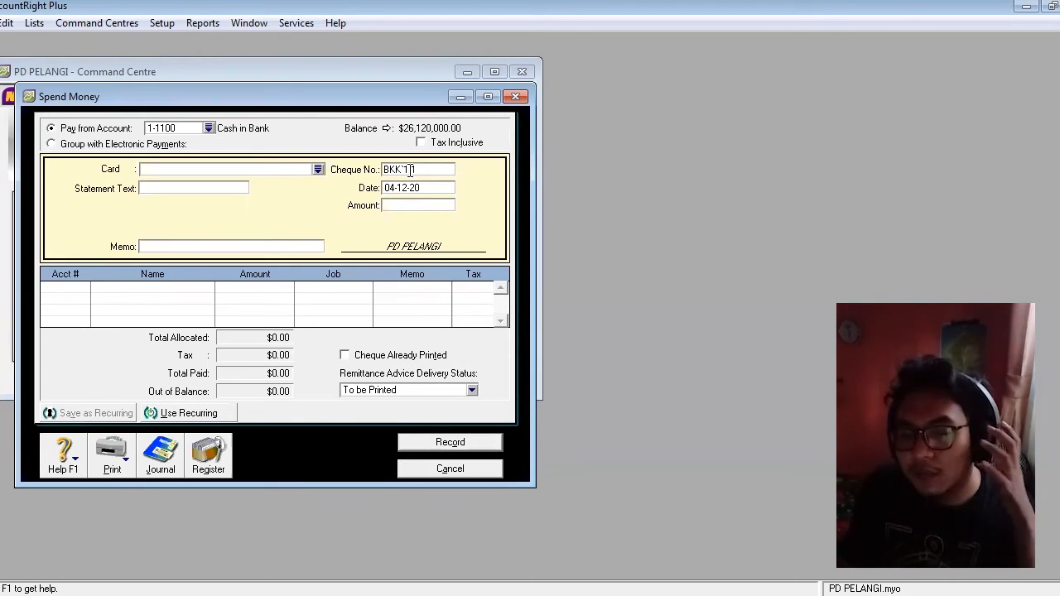
pyautogui.press('Tab')
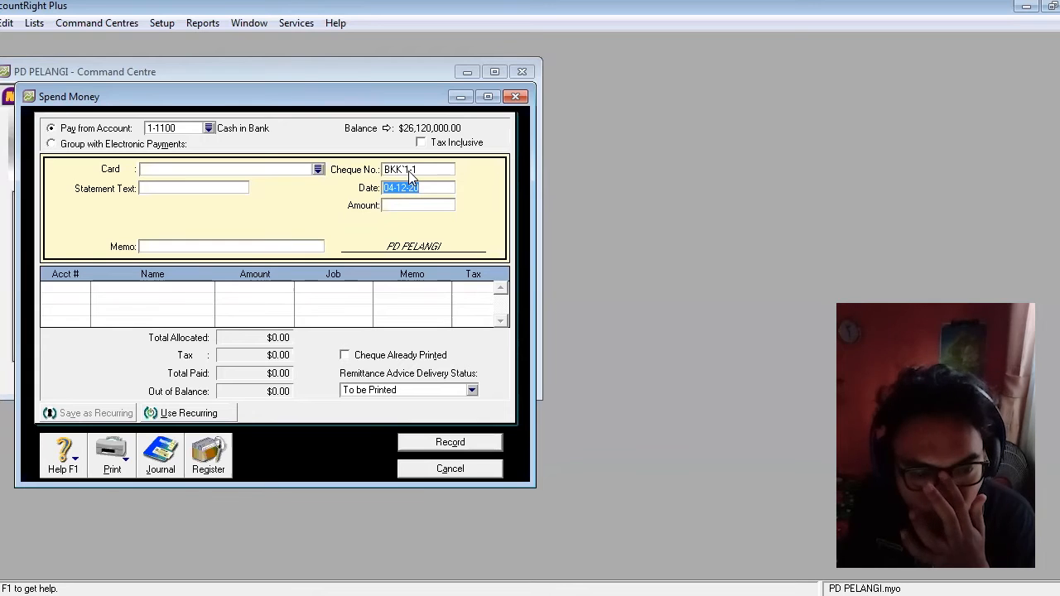
pyautogui.click(414, 170)
pyautogui.click(429, 170)
pyautogui.write('-1')
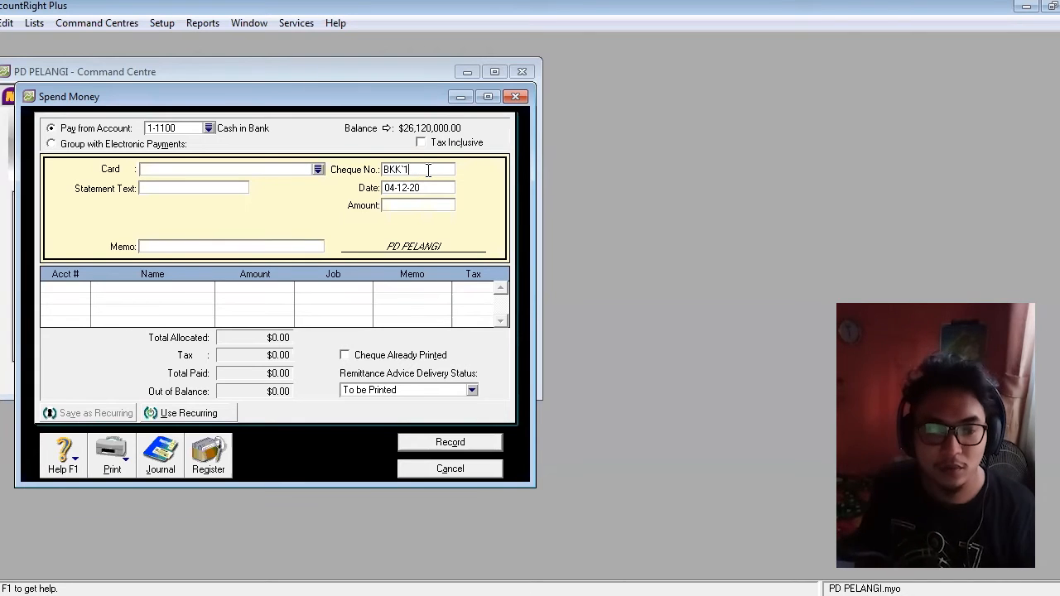
pyautogui.write('12')
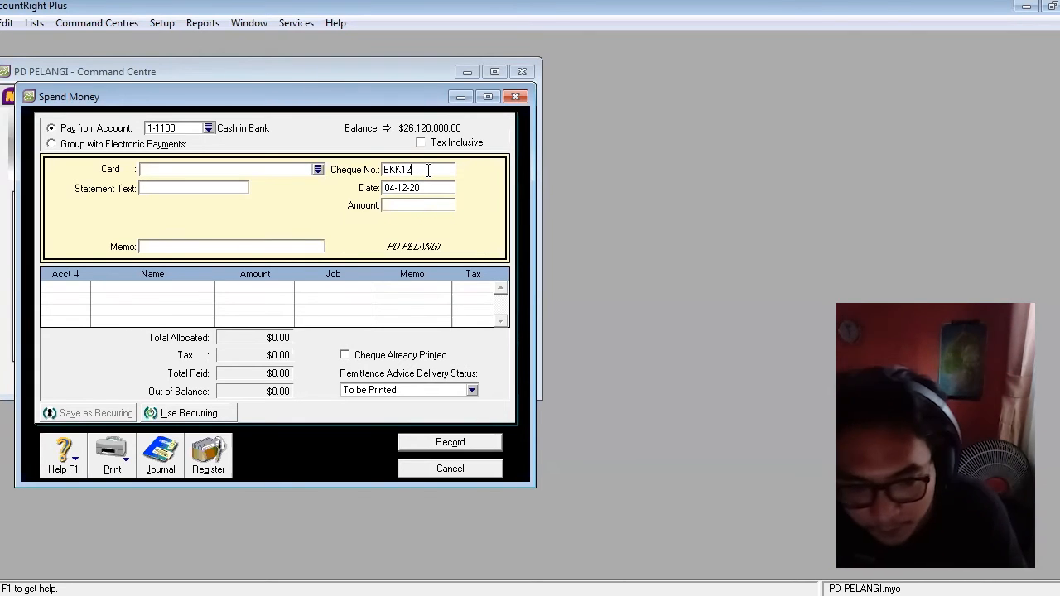
pyautogui.write('-2')
pyautogui.press('Tab')
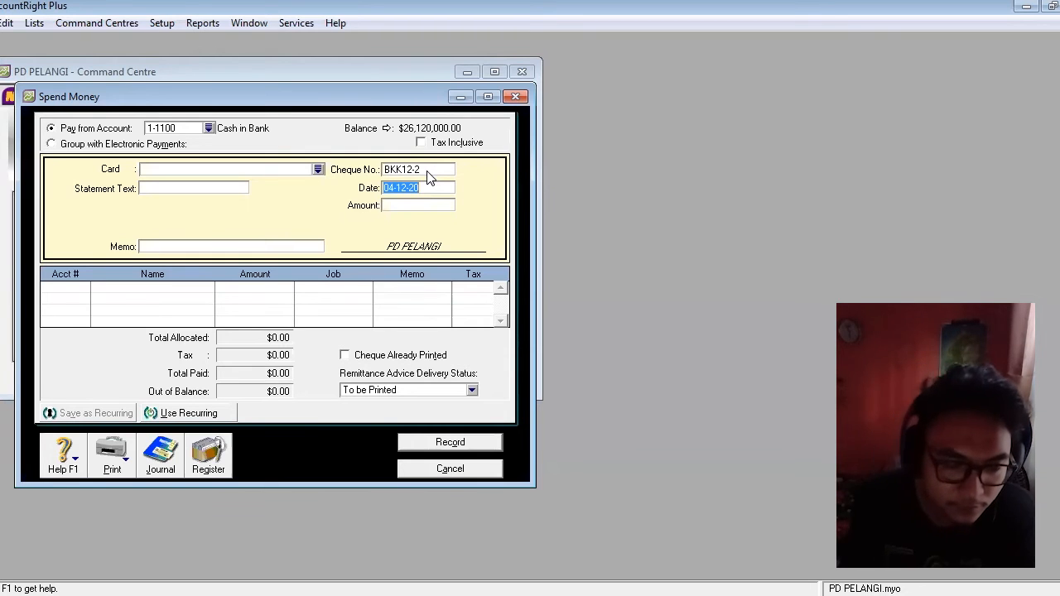
# Step: Date the BKK12-2 cash payment 09-12-20 and set its amount to 23,100,000
pyautogui.write('9-12')
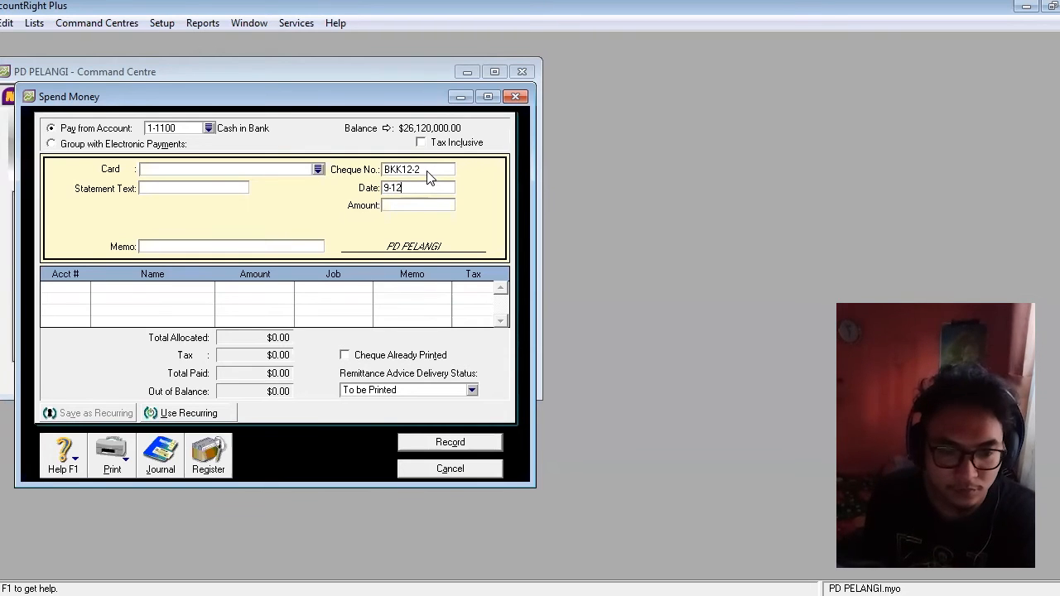
pyautogui.write('-20')
pyautogui.press('Tab')
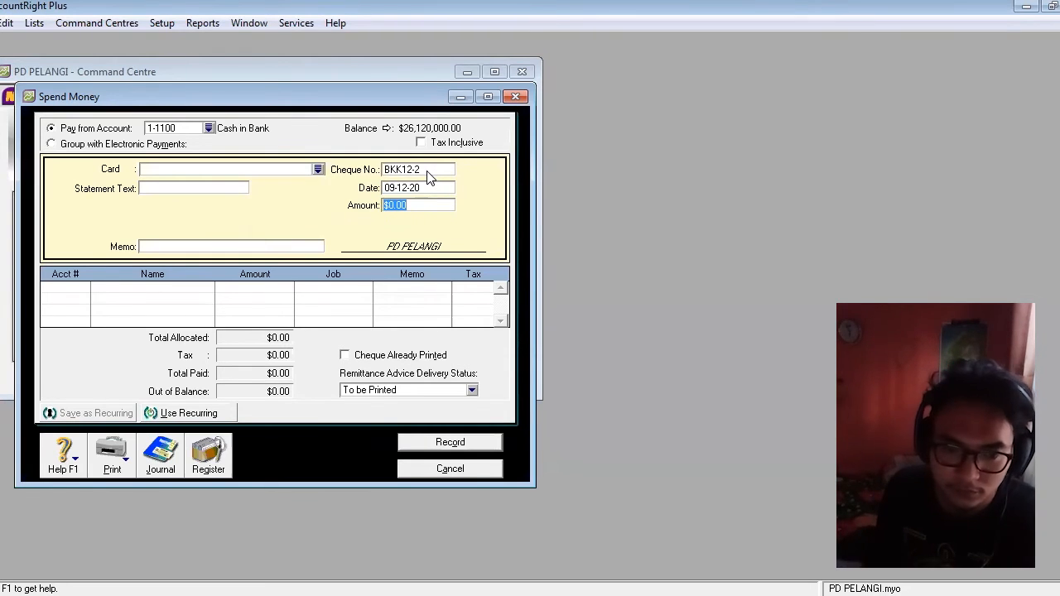
pyautogui.write('2')
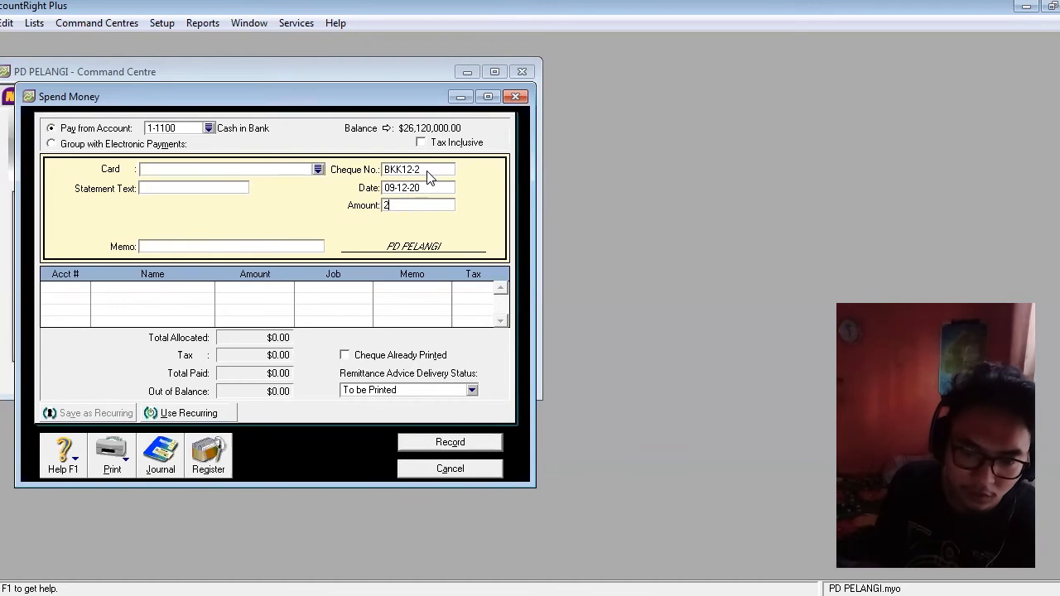
pyautogui.write('31')
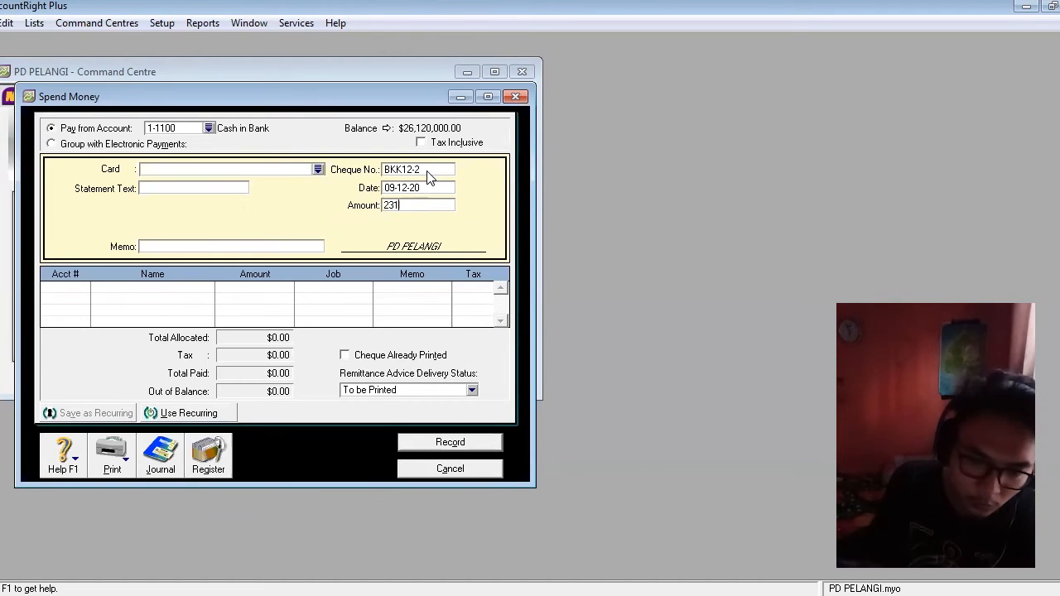
pyautogui.write('0000')
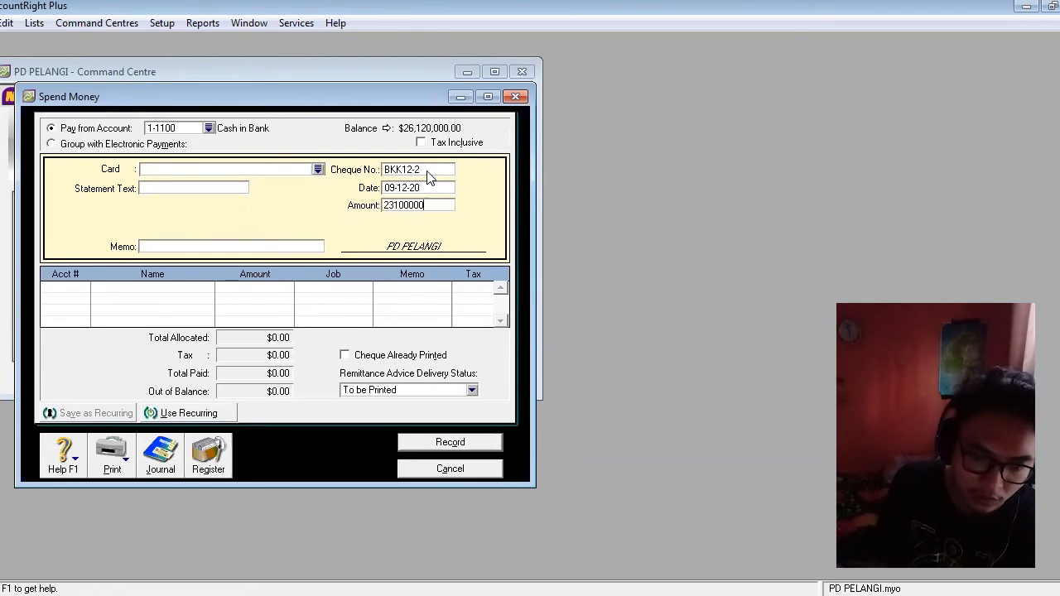
# Step: Enter the payment memo "Pelunasan faktur C15234 tertanggal 23 November 2020"
pyautogui.click(189, 244)
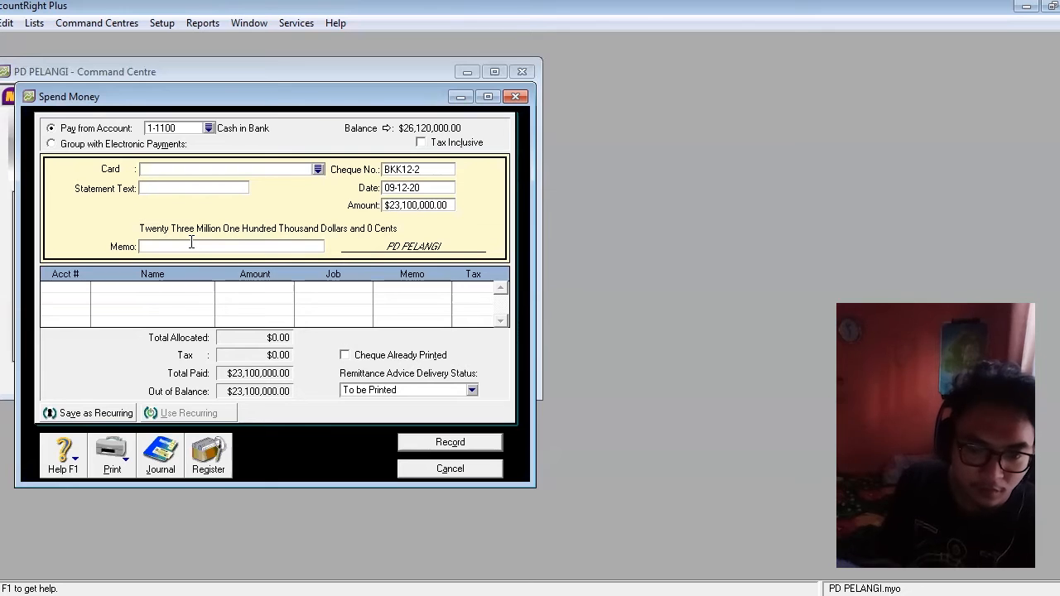
pyautogui.write('Pelunasan h')
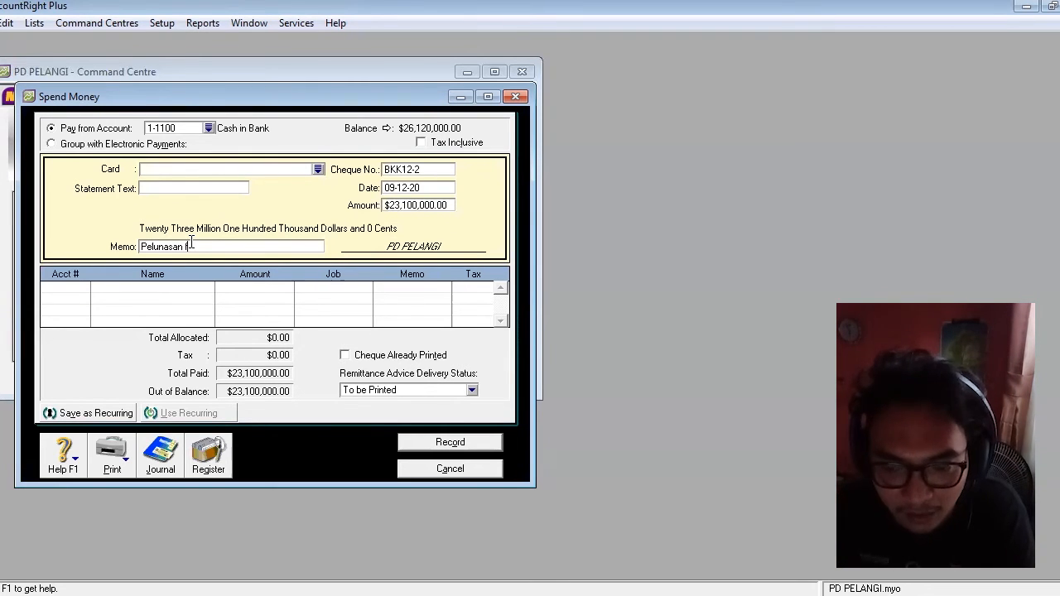
pyautogui.write('aktur ')
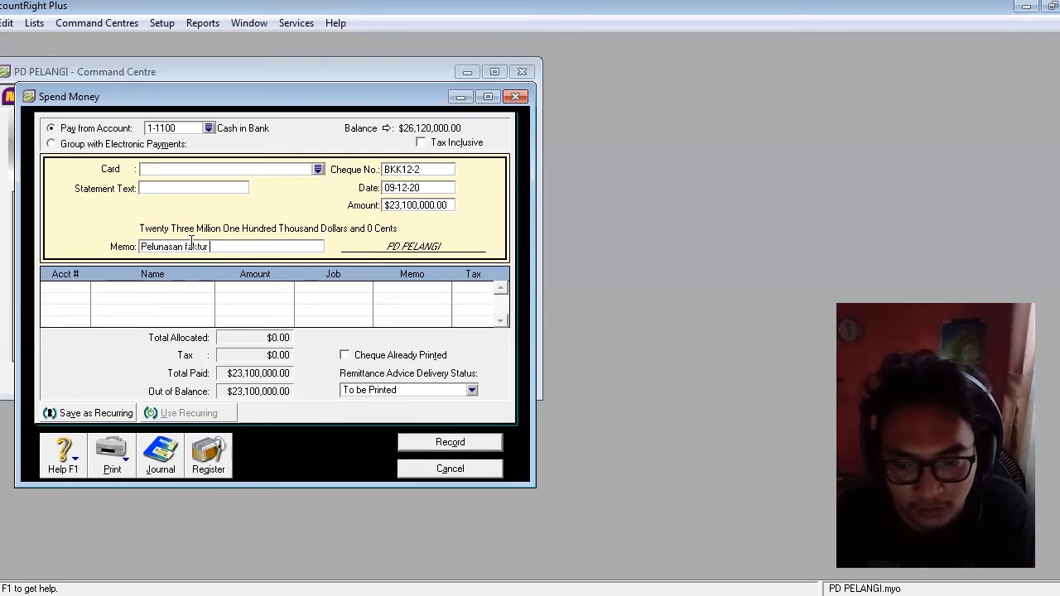
pyautogui.write('C15')
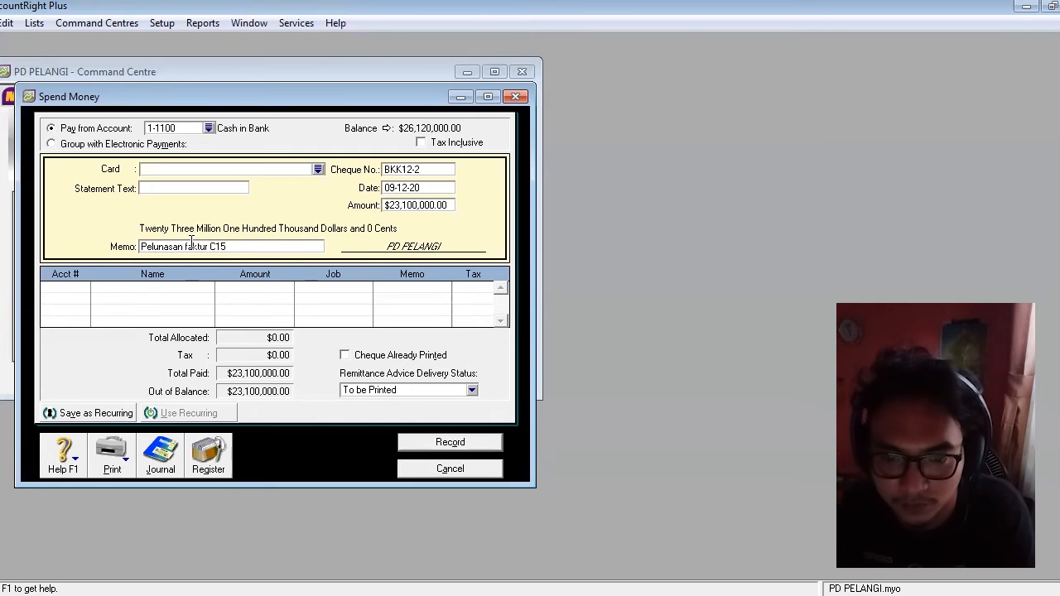
pyautogui.write('234')
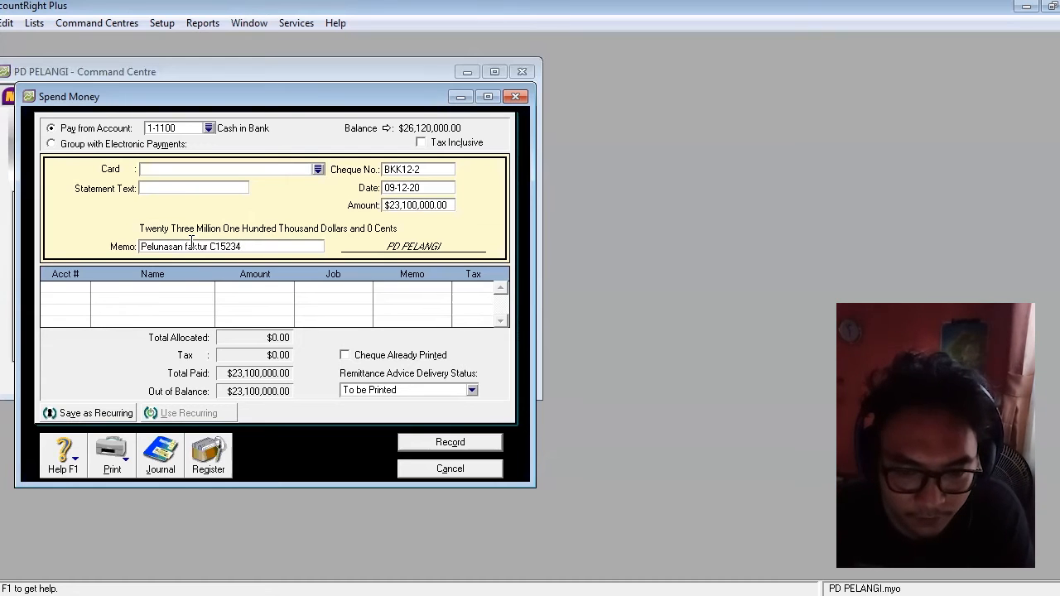
pyautogui.write(' tertanggal 23 November 2020')
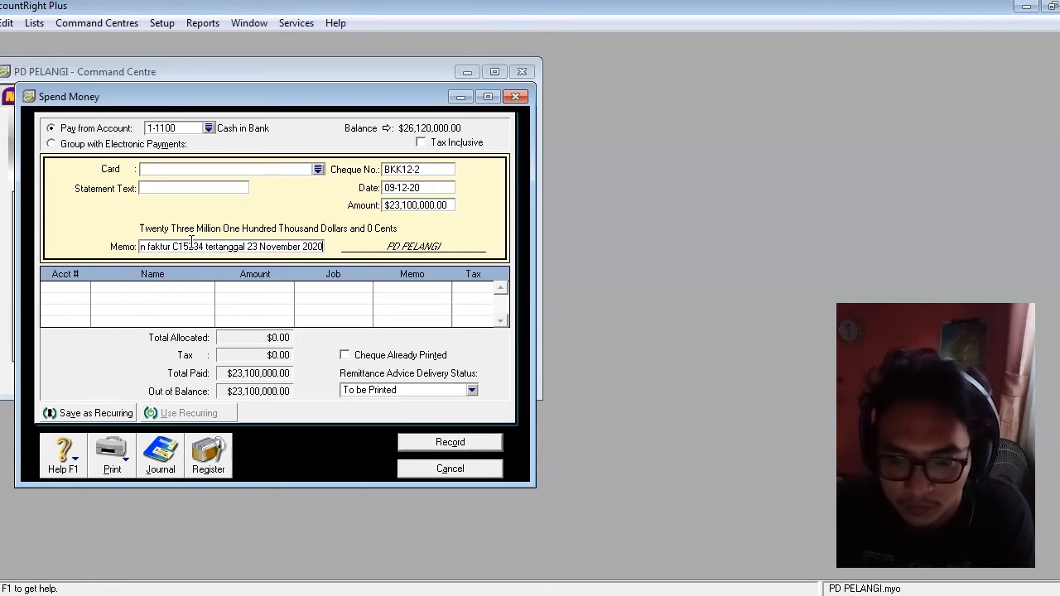
# Step: Allocate the full payment amount to account 2-1200 Expense Payable on the first line
pyautogui.click(85, 288)
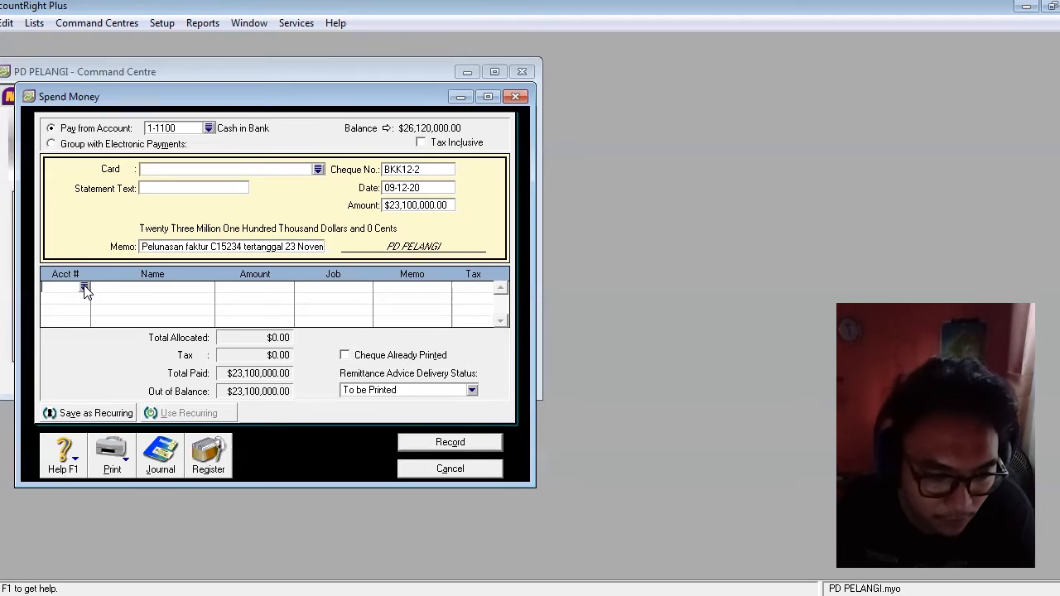
pyautogui.write('6')
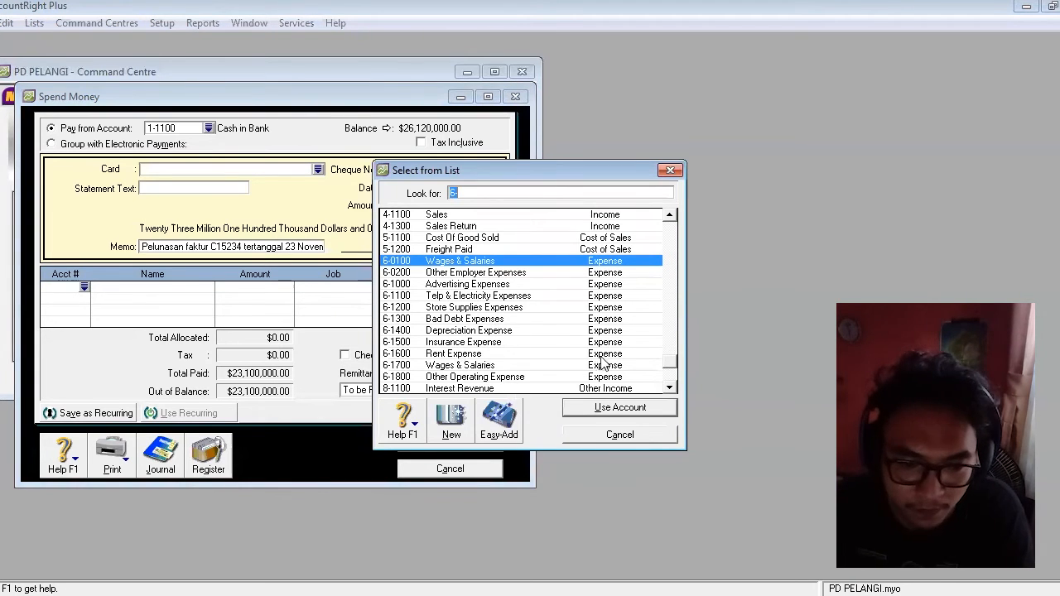
pyautogui.moveTo(672, 366); pyautogui.dragTo(668, 225)
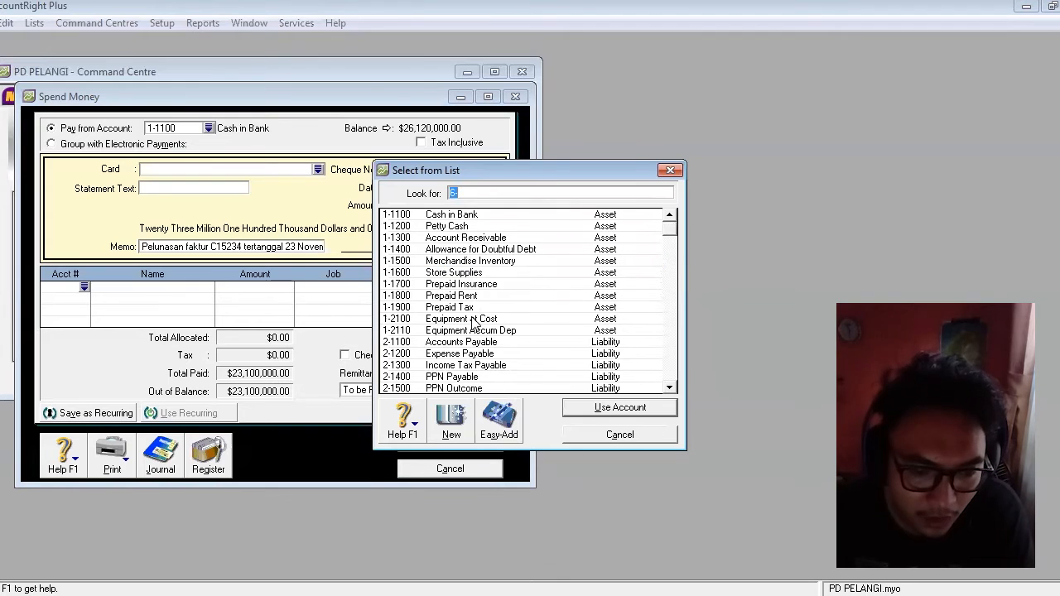
pyautogui.click(462, 355)
pyautogui.click(613, 407)
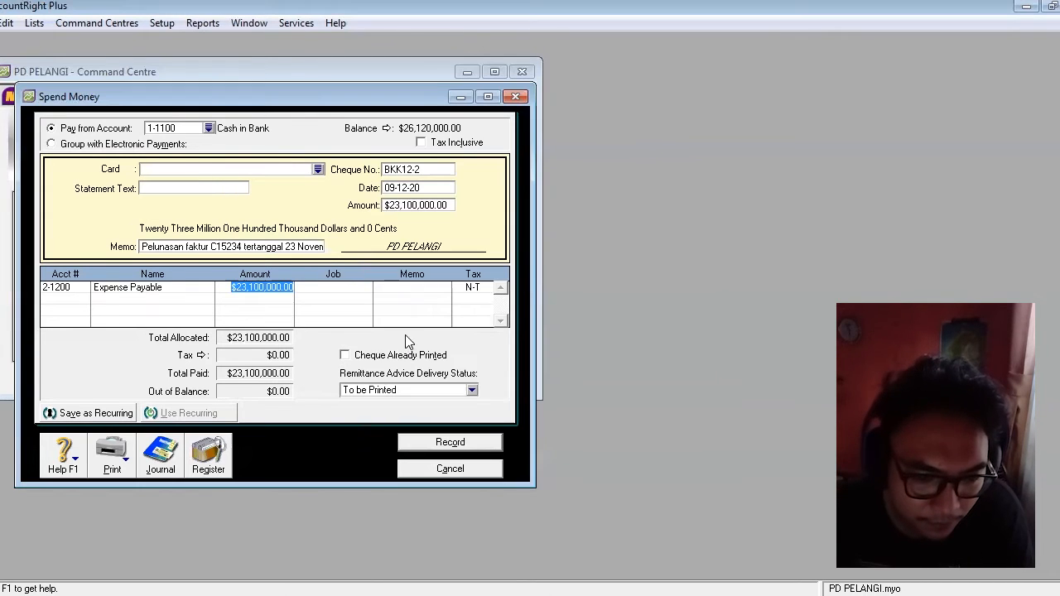
# Step: Try to record the $23,100,000.00 Expense Payable payment from Cash in Bank, and discard the Spend Money entry
pyautogui.click(437, 445)
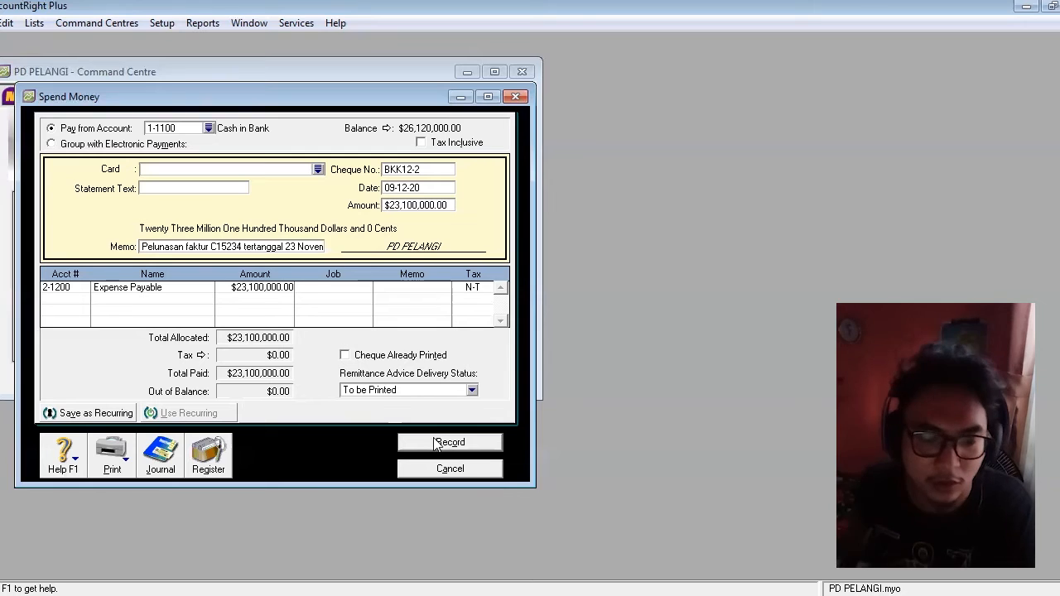
pyautogui.click(528, 365)
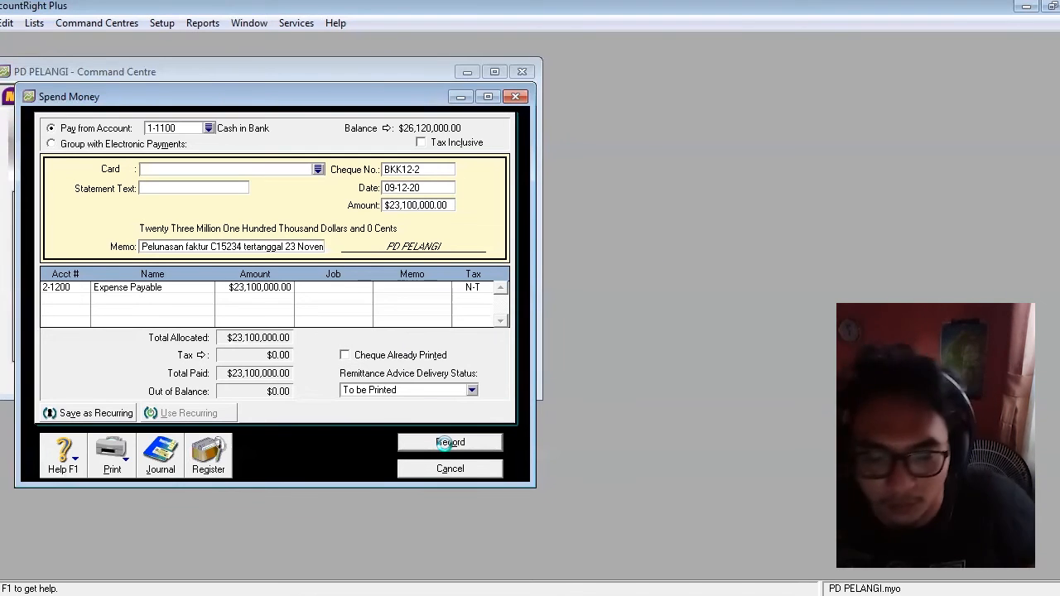
pyautogui.click(450, 443)
pyautogui.click(531, 361)
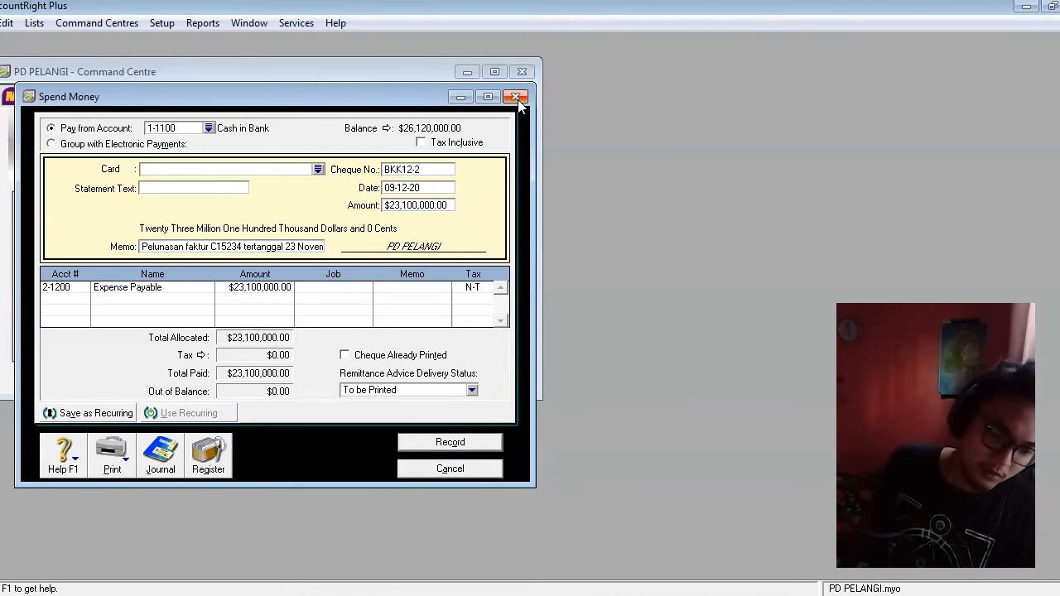
pyautogui.click(427, 470)
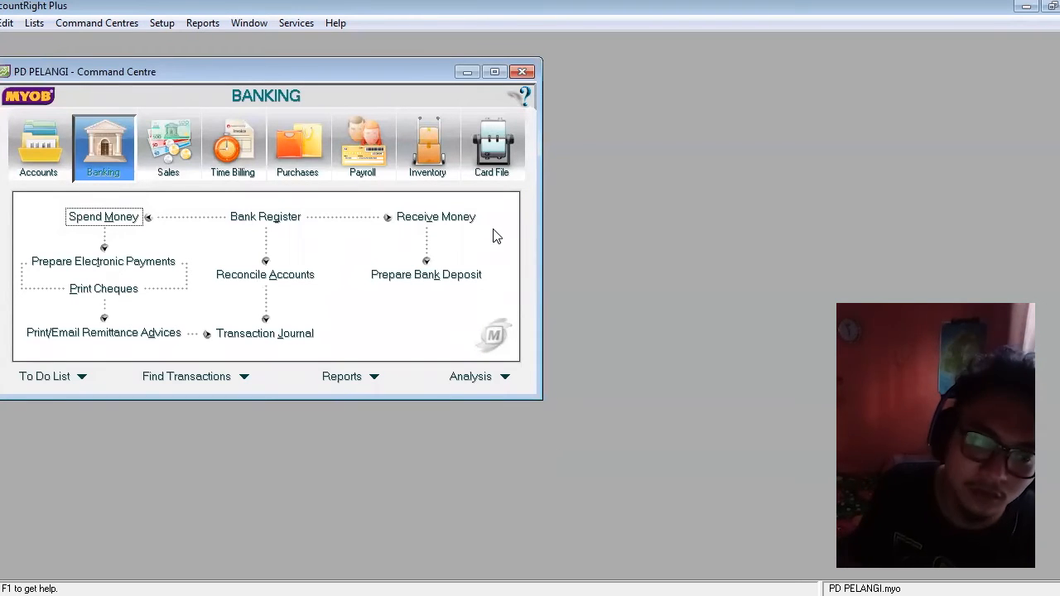
# Step: Start a new purchase bill and choose PT Lodan as the supplier
pyautogui.click(284, 170)
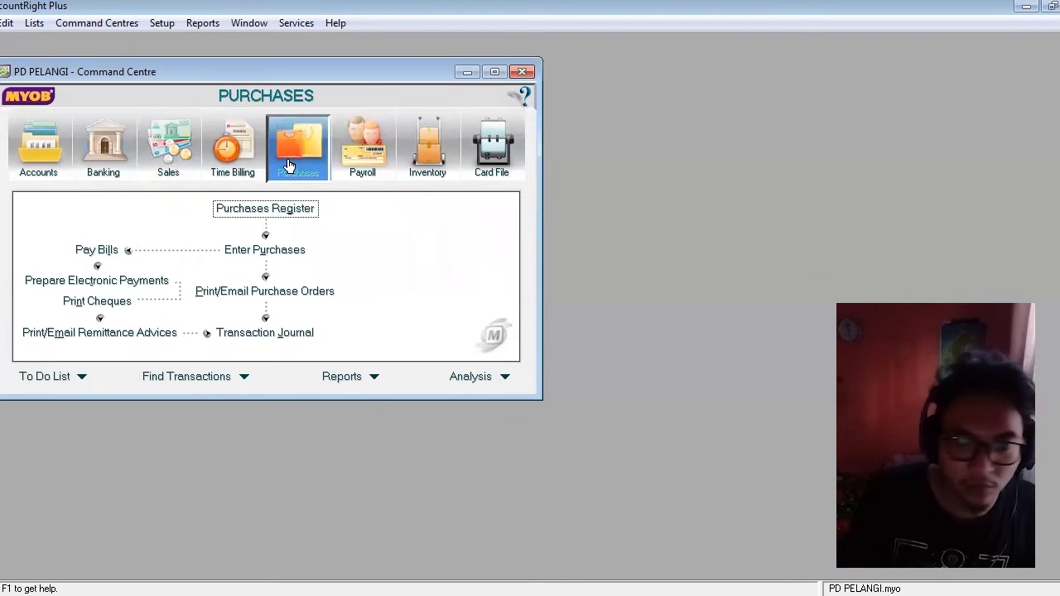
pyautogui.click(274, 252)
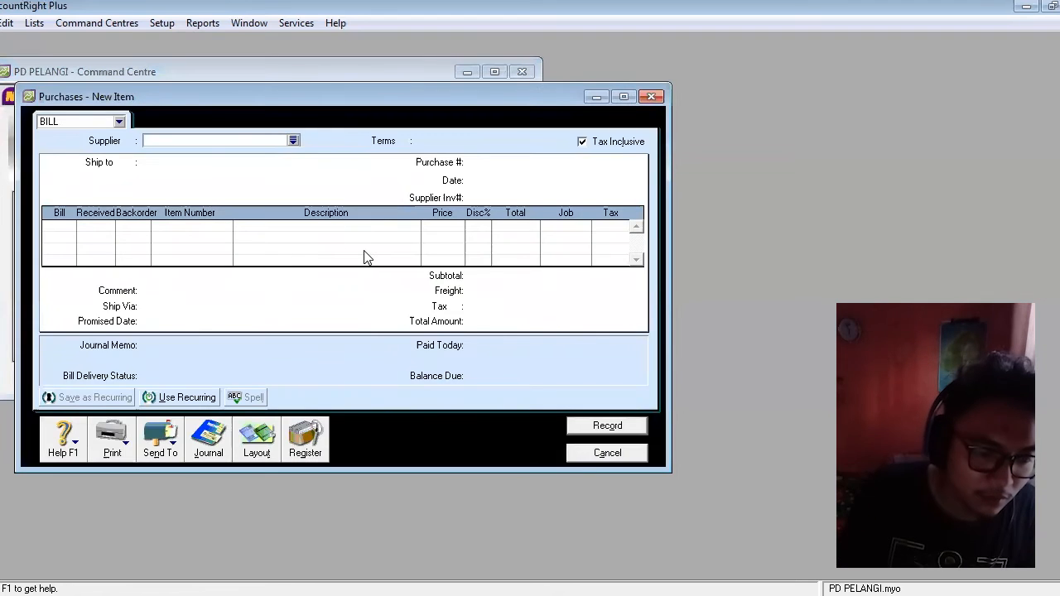
pyautogui.click(293, 141)
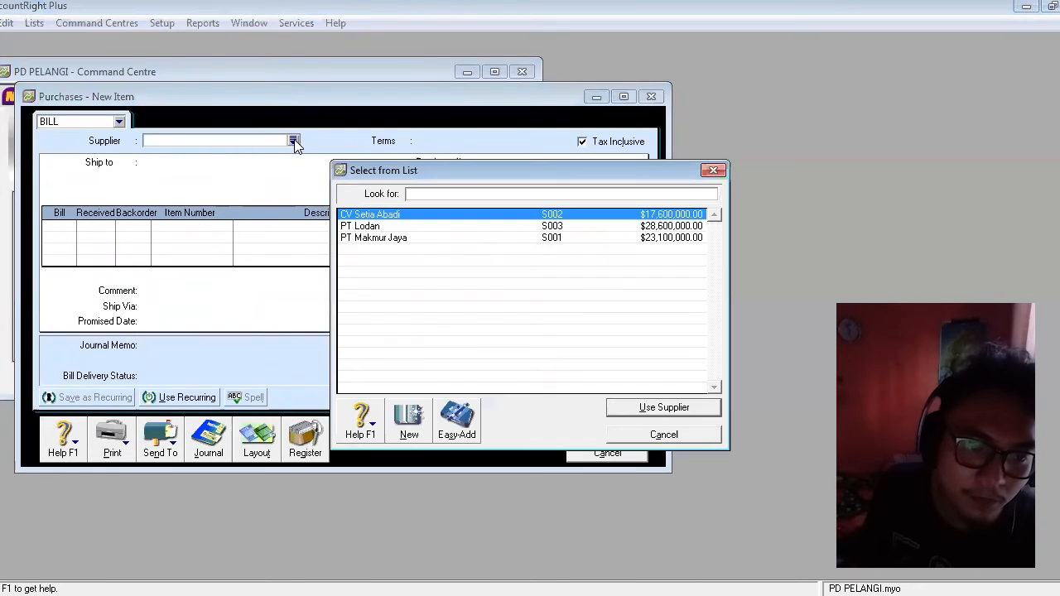
pyautogui.click(377, 228)
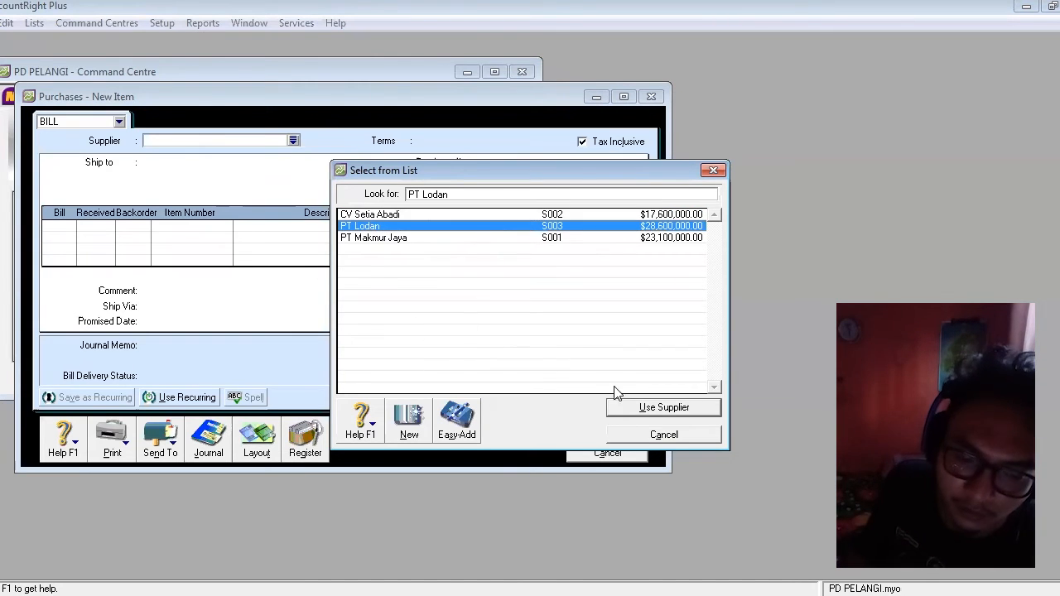
pyautogui.click(635, 410)
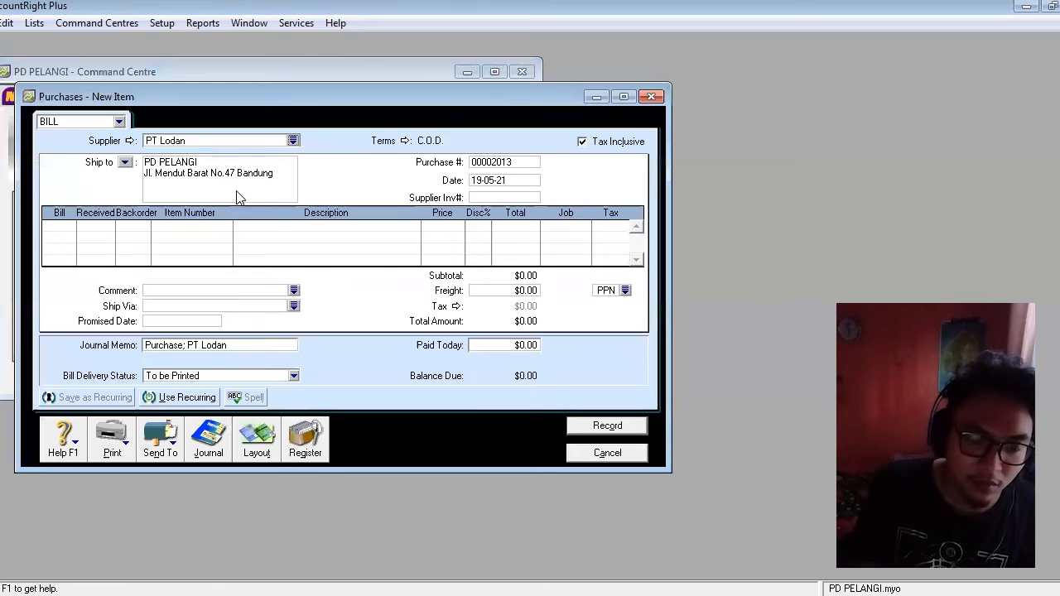
# Step: Set the bill's credit terms to payment due In a Given # of Days with 30 balance due days
pyautogui.click(491, 163)
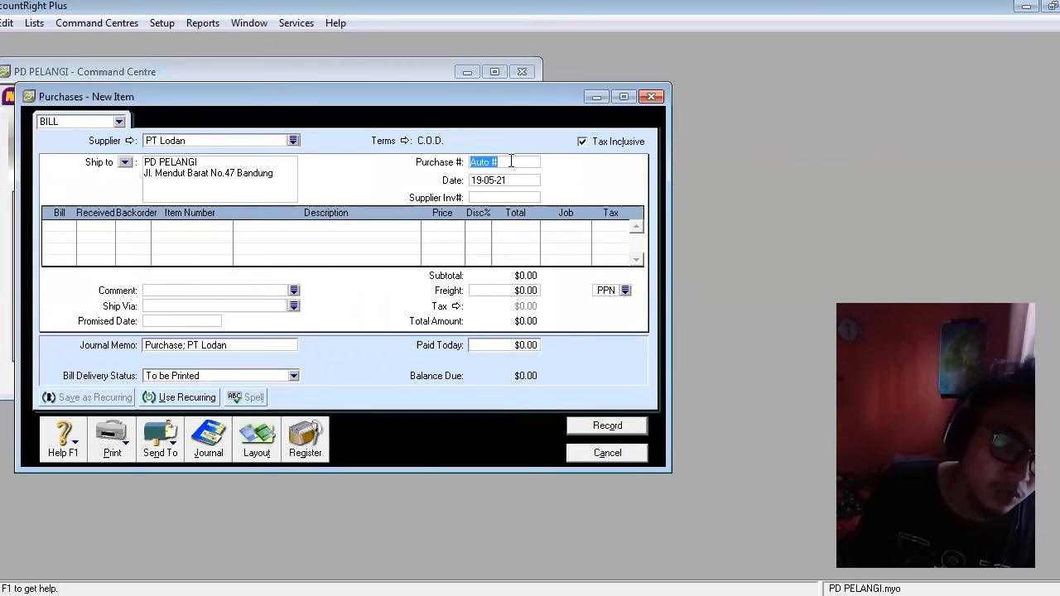
pyautogui.click(405, 142)
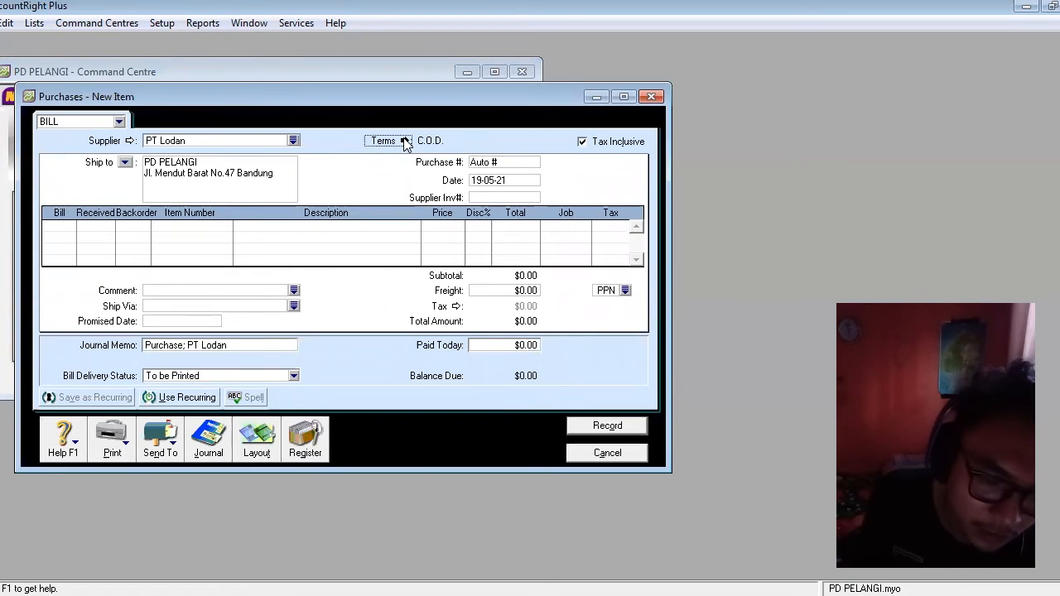
pyautogui.click(406, 141)
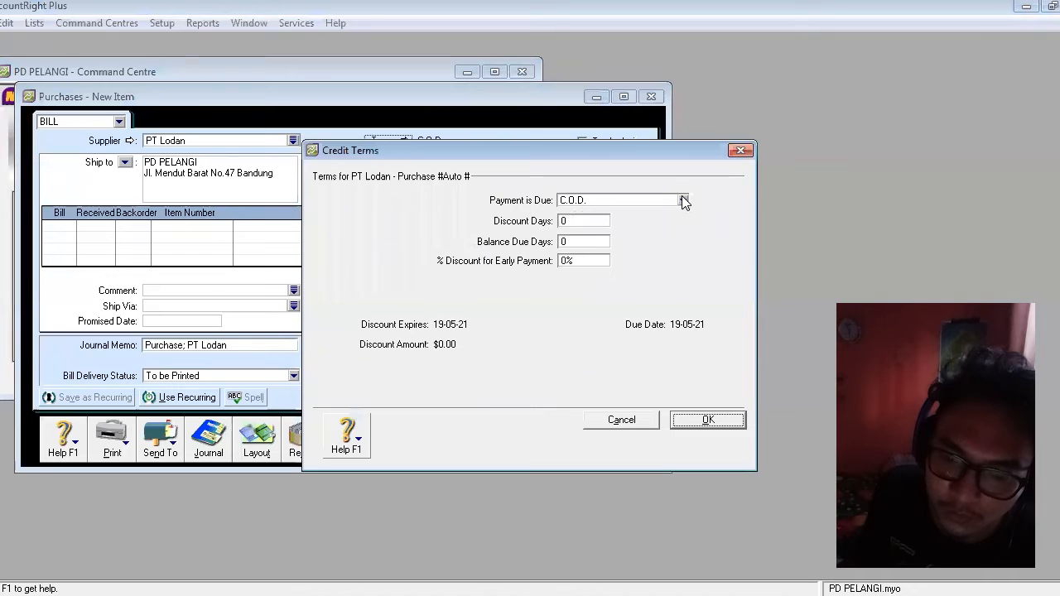
pyautogui.click(684, 202)
pyautogui.click(590, 238)
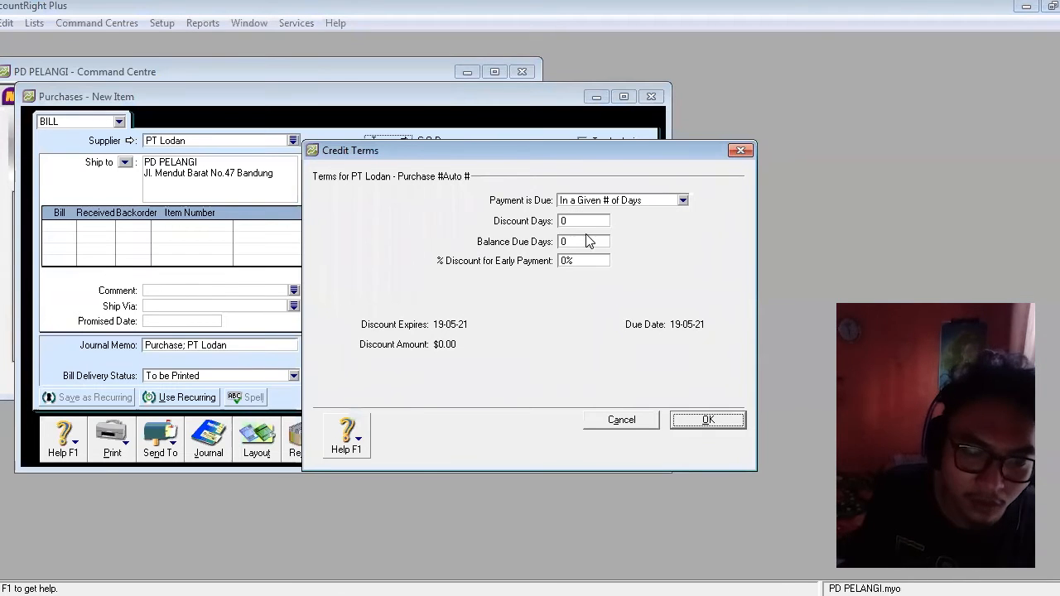
pyautogui.click(583, 241)
pyautogui.write('30')
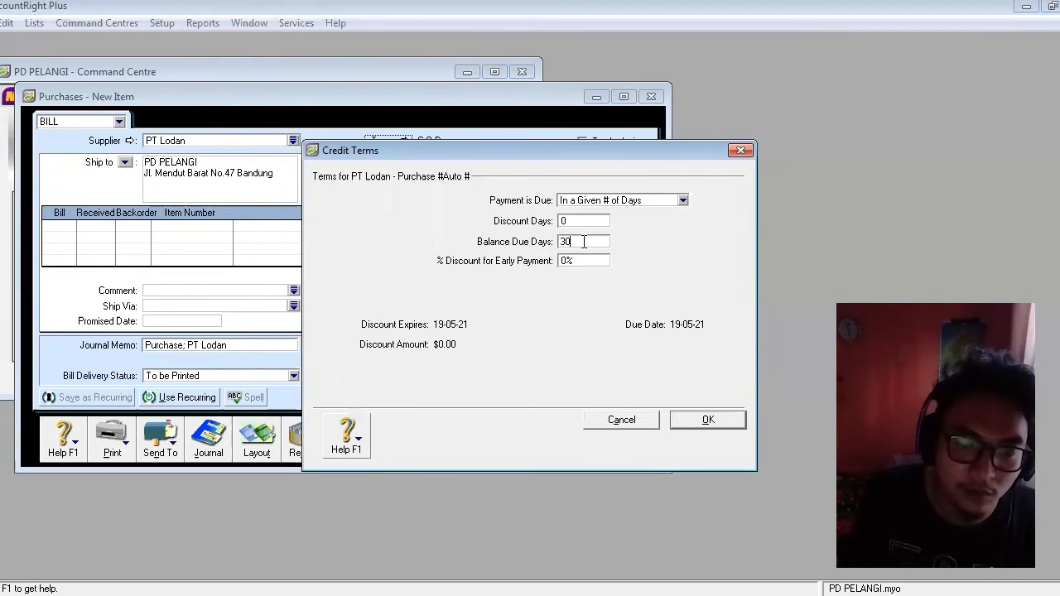
pyautogui.click(708, 420)
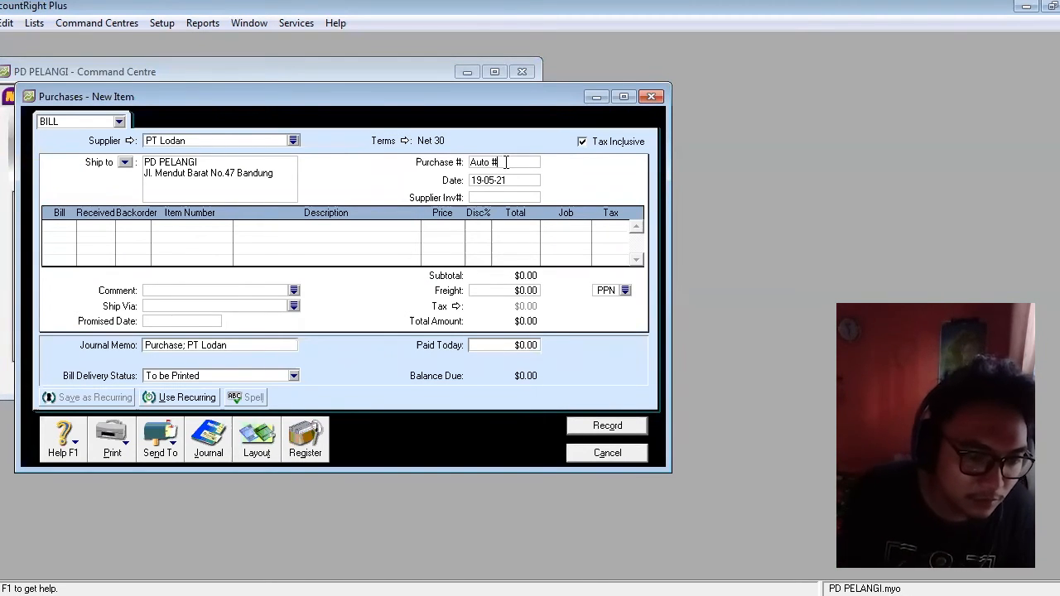
# Step: Fill in the bill header with purchase number 14A, date 10-12-20 and supplier invoice number F-05
pyautogui.press('BackSpace')
pyautogui.press('BackSpace')
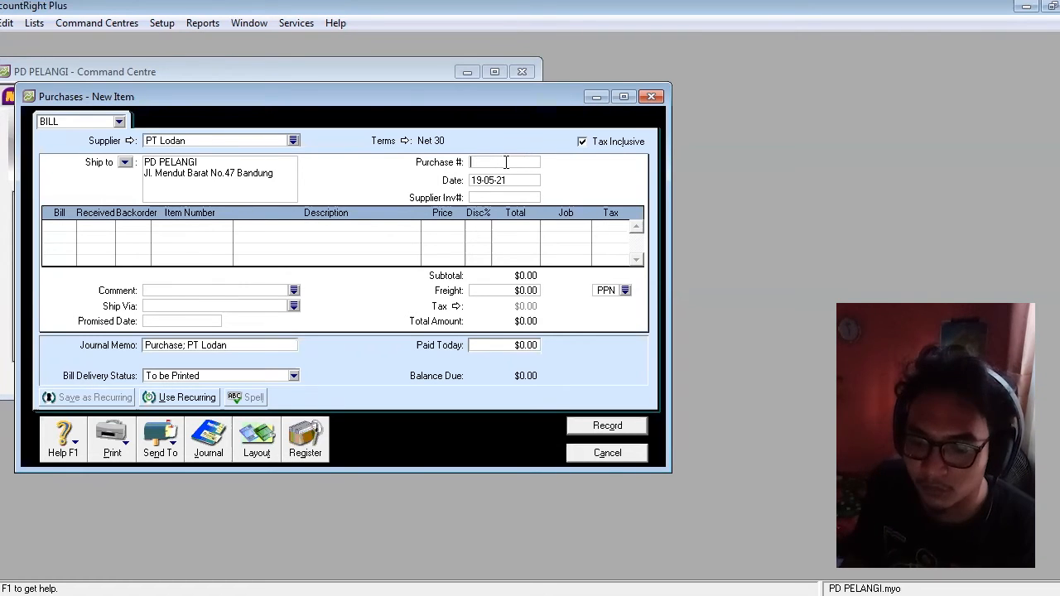
pyautogui.write('14A')
pyautogui.press('Tab')
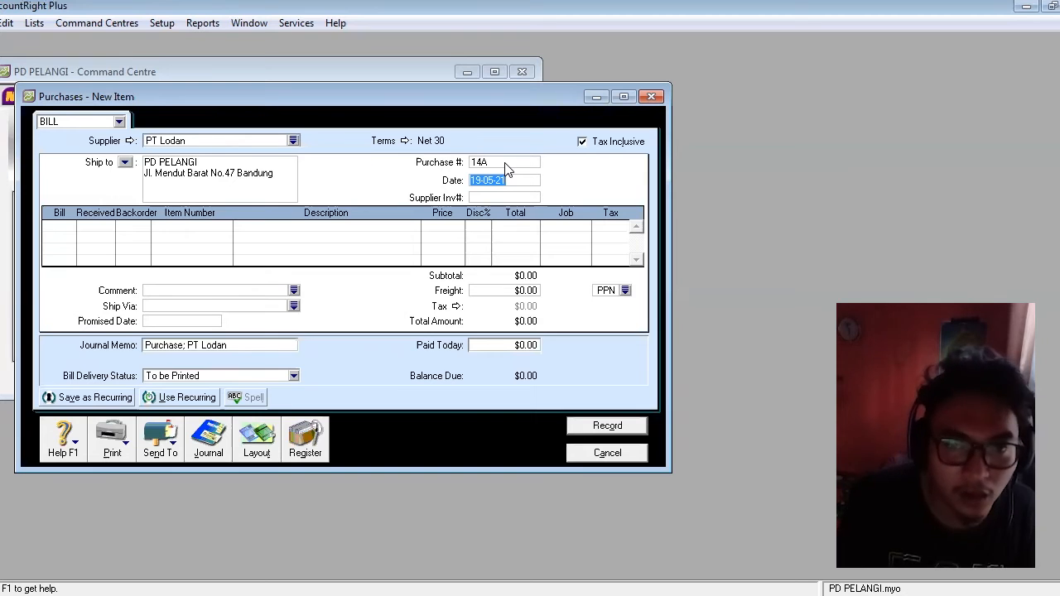
pyautogui.write('10-12-20')
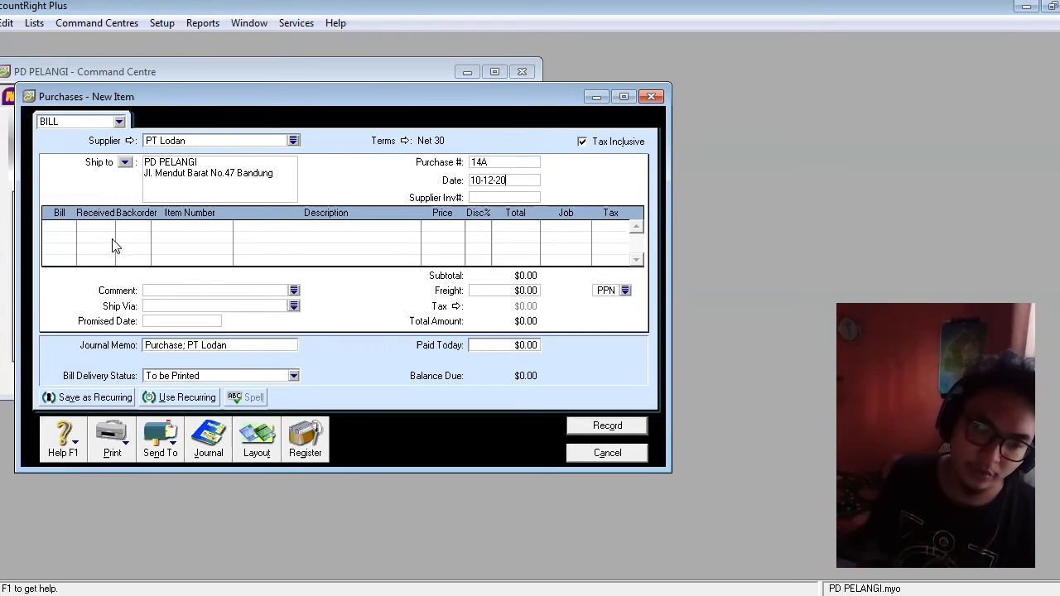
pyautogui.click(57, 226)
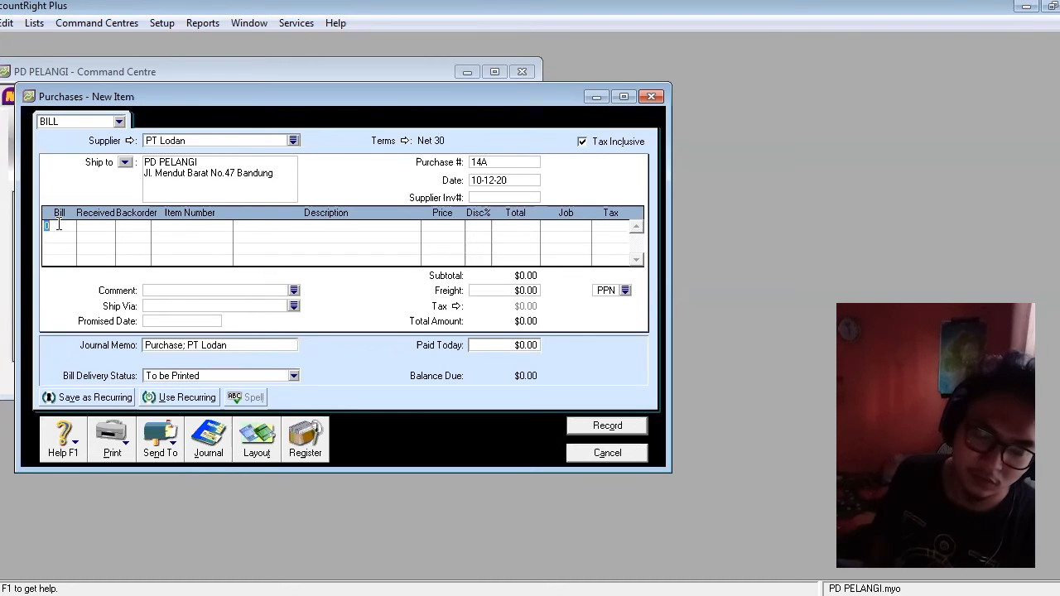
pyautogui.click(498, 198)
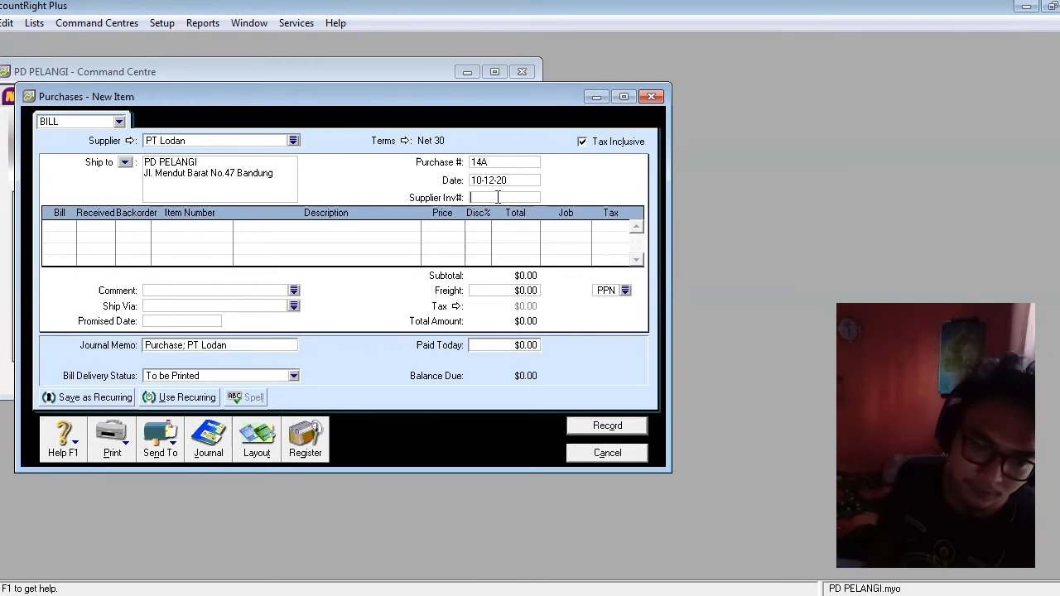
pyautogui.write('F-05')
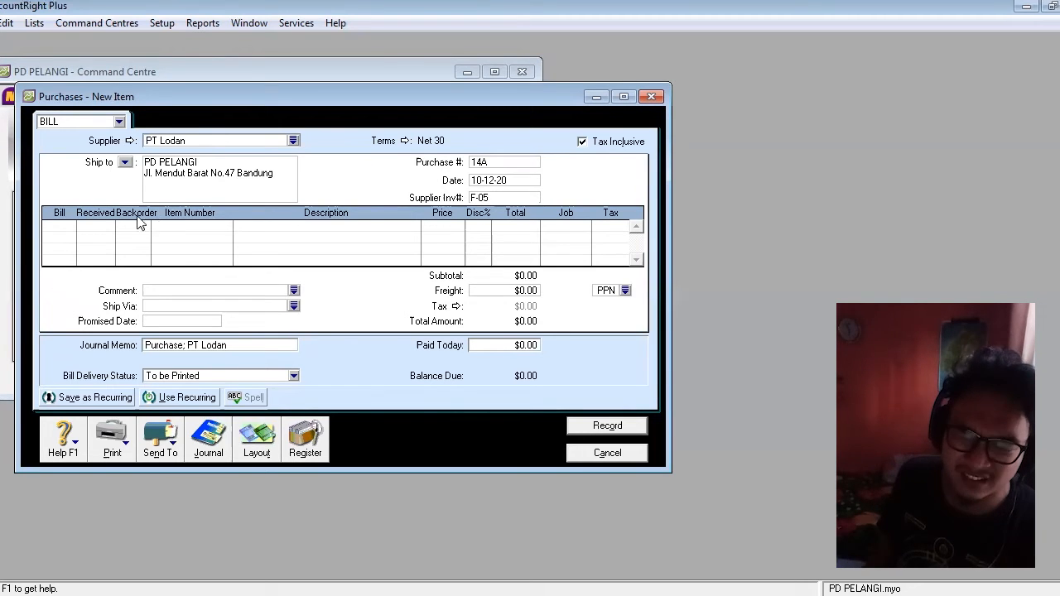
# Step: Add a first bill line for 11 units of item 1230P, IBM P-230
pyautogui.click(71, 229)
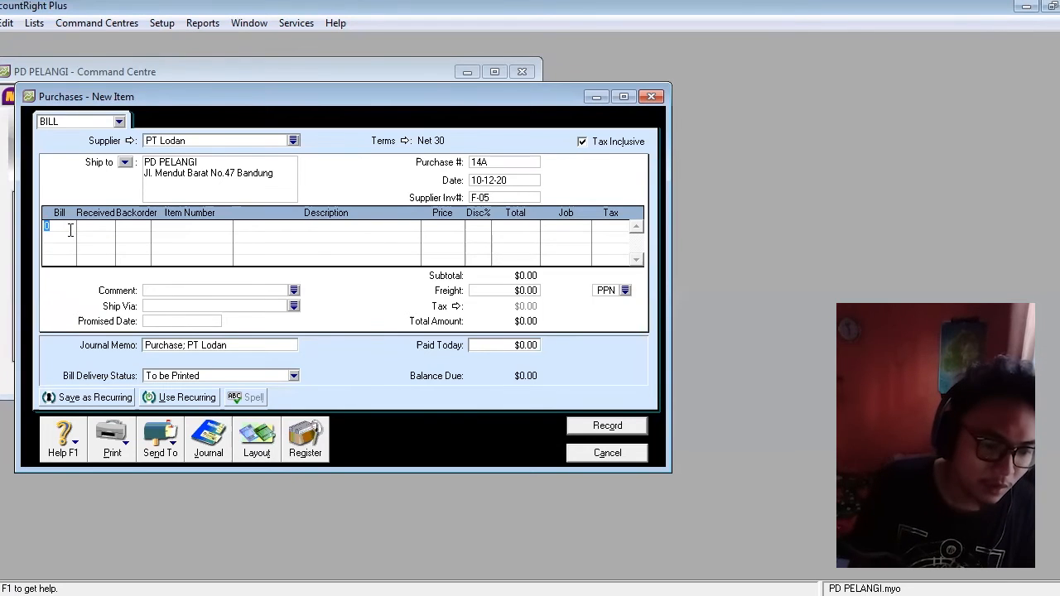
pyautogui.write('11')
pyautogui.press('Tab')
pyautogui.press('Tab')
pyautogui.press('Tab')
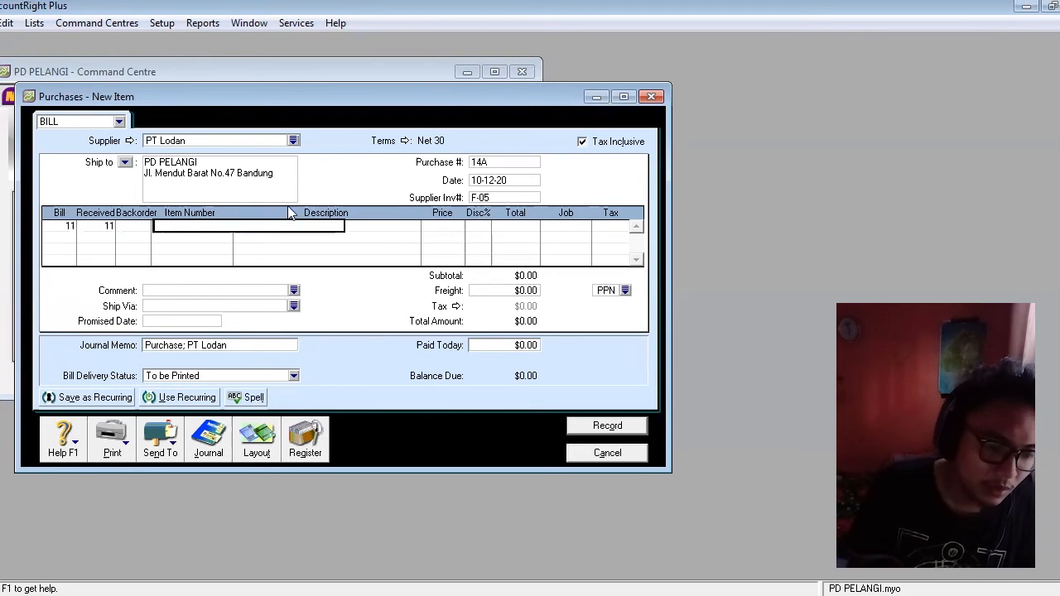
pyautogui.press('Tab')
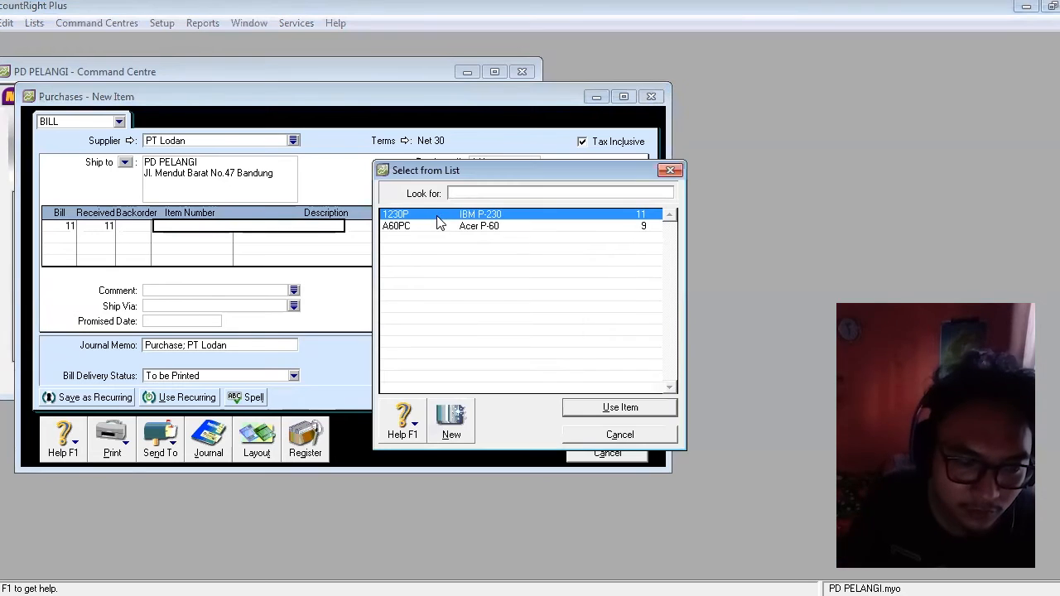
pyautogui.click(605, 408)
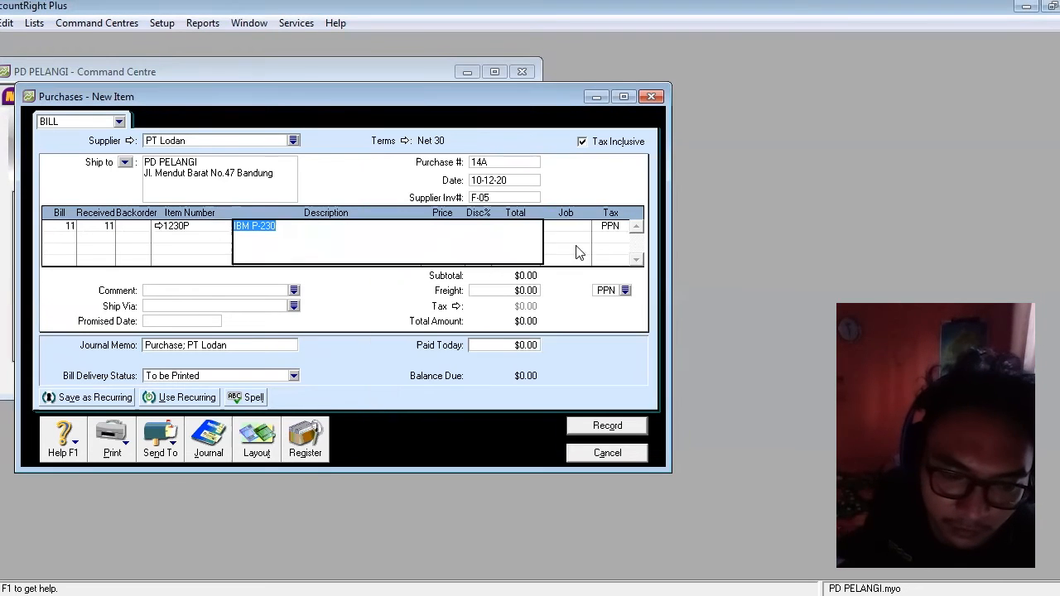
# Step: Add a second bill line for 10 units of item A60PC, Acer P-60
pyautogui.click(72, 237)
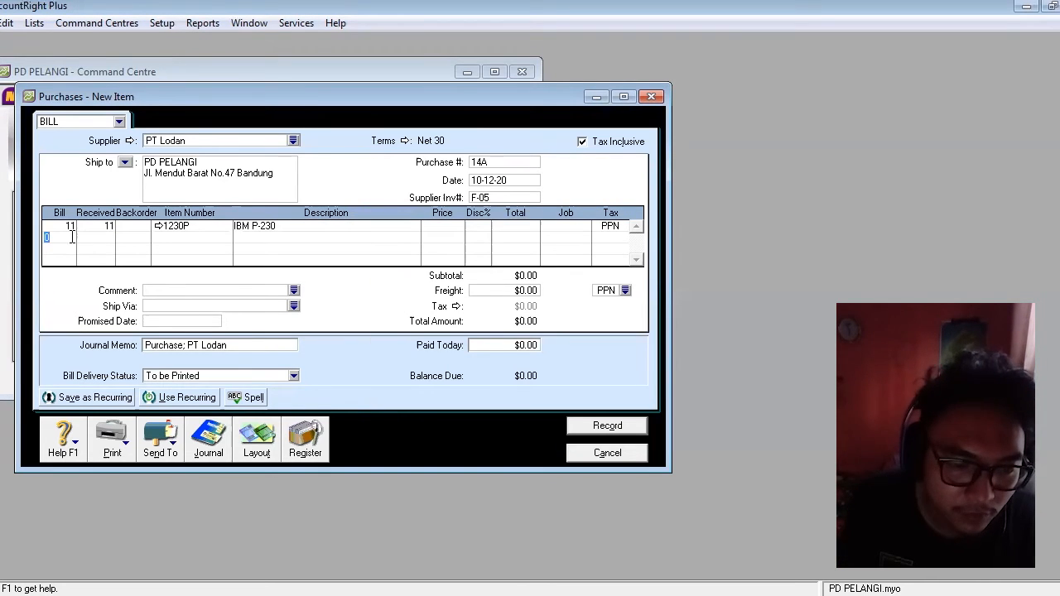
pyautogui.write('10')
pyautogui.press('Tab')
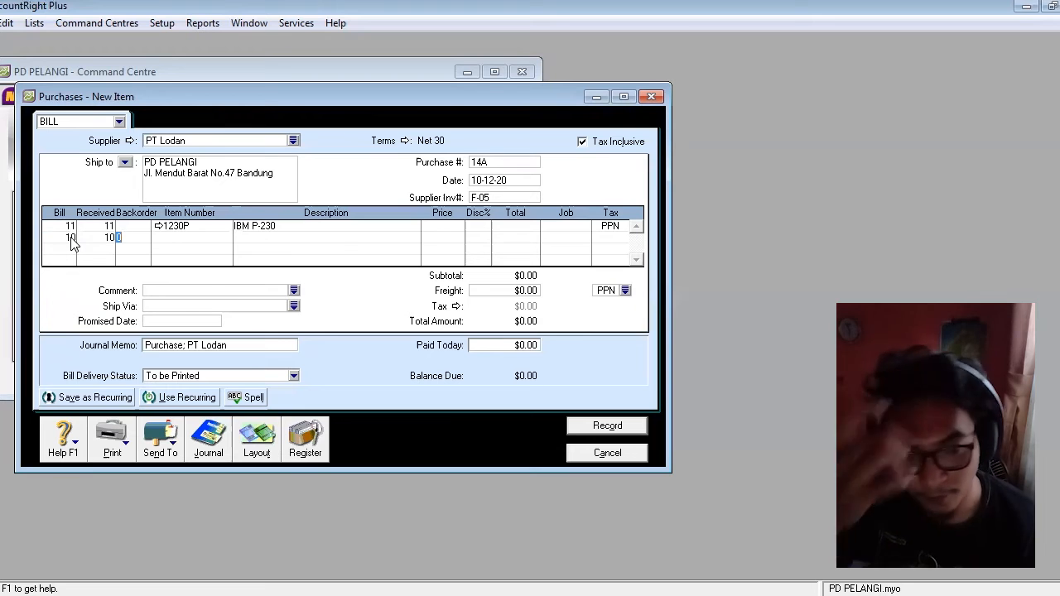
pyautogui.press('Tab')
pyautogui.press('Tab')
pyautogui.click(441, 227)
pyautogui.click(608, 410)
# Step: Set the unit price of the IBM P-230 line to $16,000,000
pyautogui.click(444, 227)
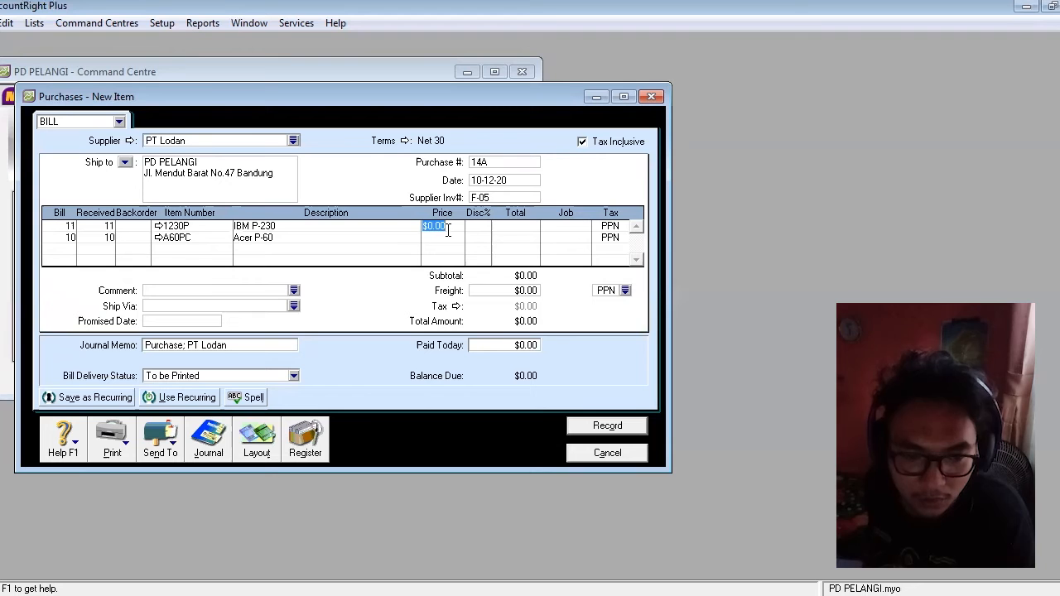
pyautogui.write('1')
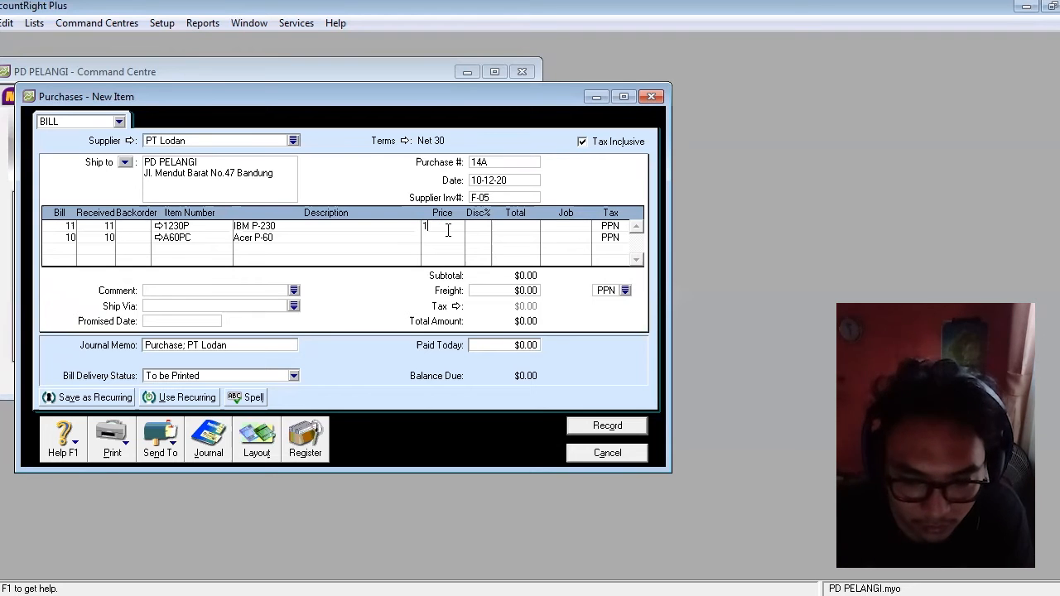
pyautogui.press('BackSpace')
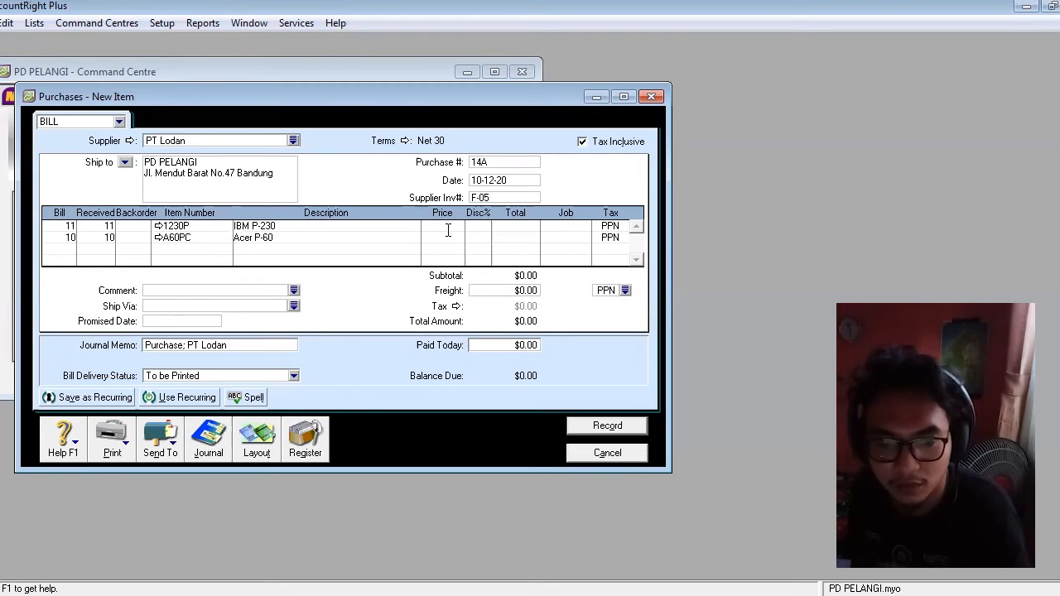
pyautogui.write('$')
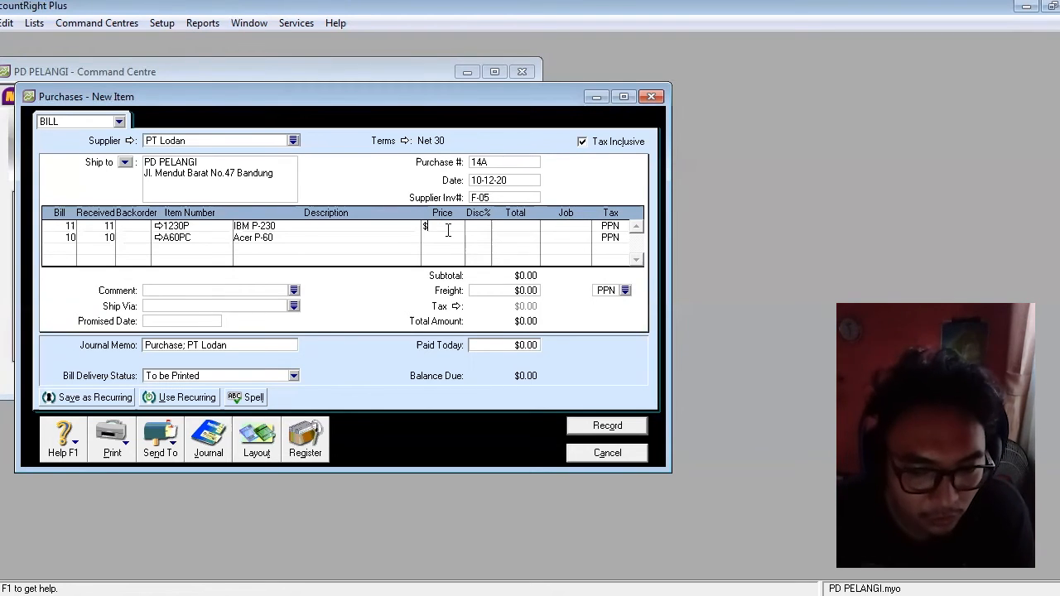
pyautogui.write('16000000')
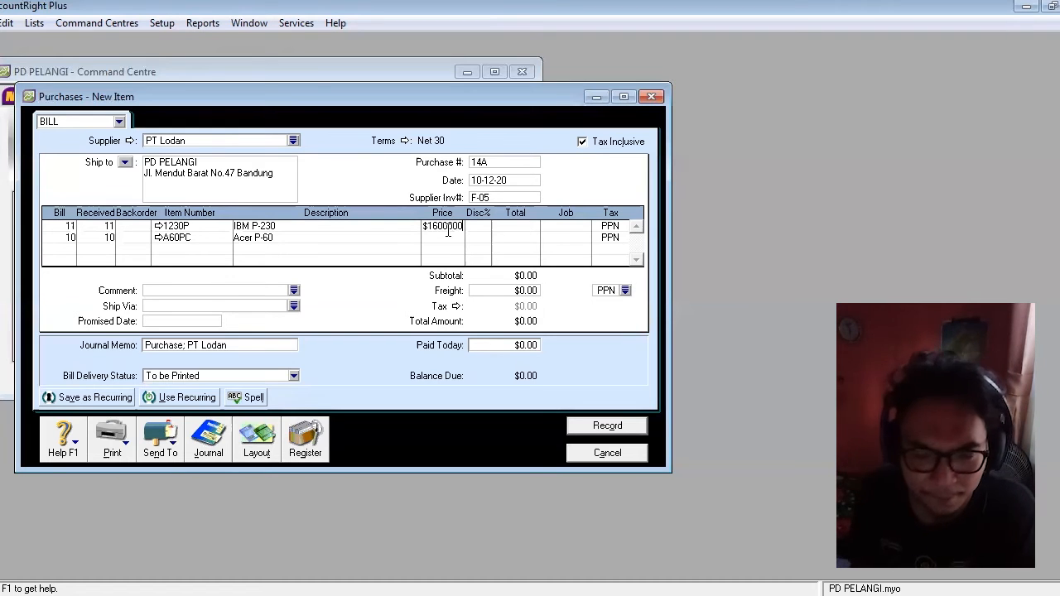
pyautogui.press('Tab')
pyautogui.press('Tab')
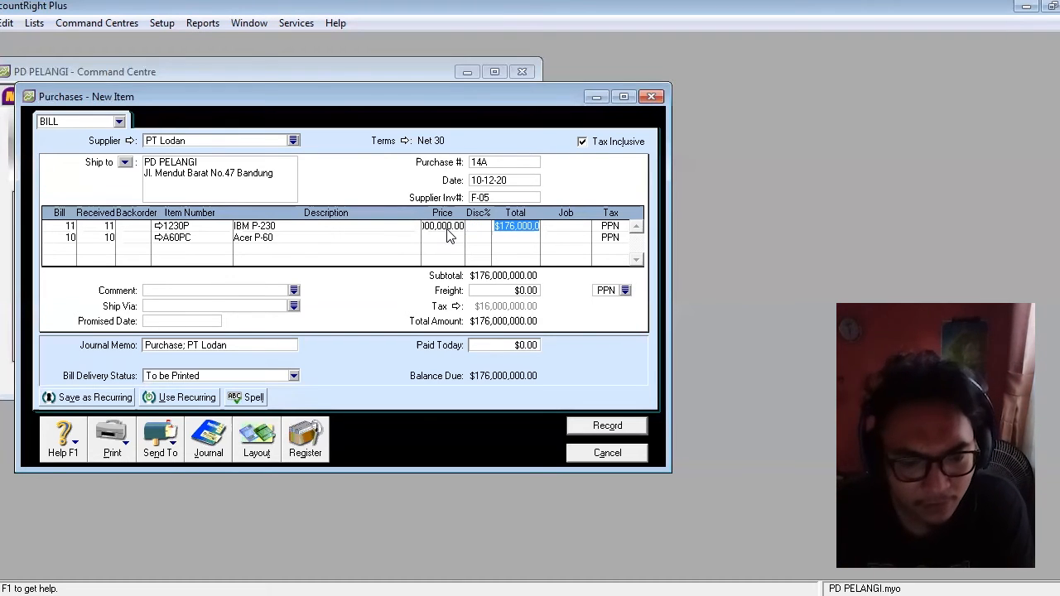
# Step: Enter $12,500,000 as the unit price of the Acer P-60 line
pyautogui.click(448, 237)
pyautogui.write('$12')
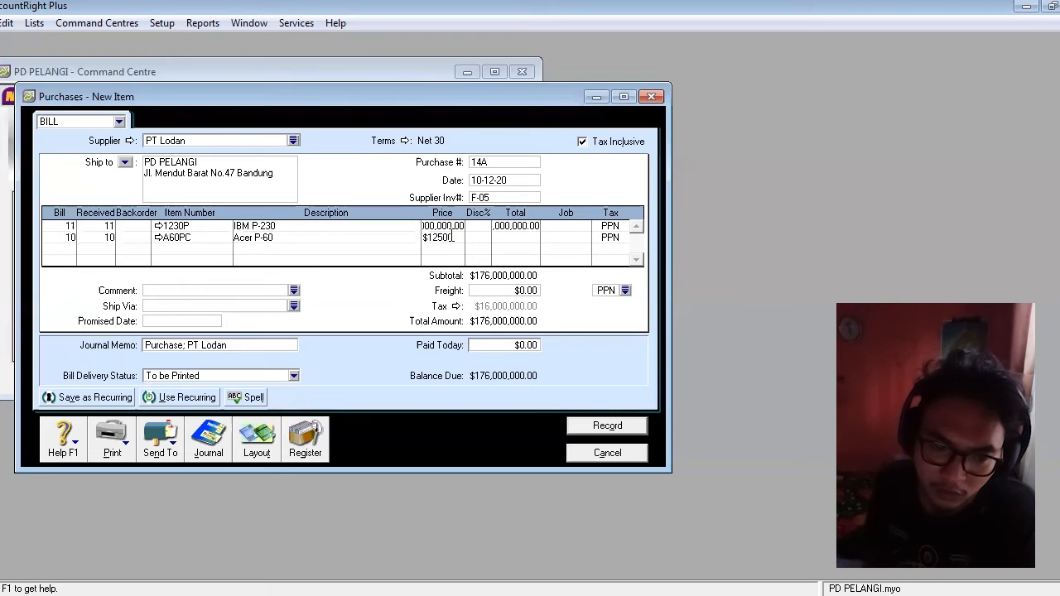
pyautogui.write('500000')
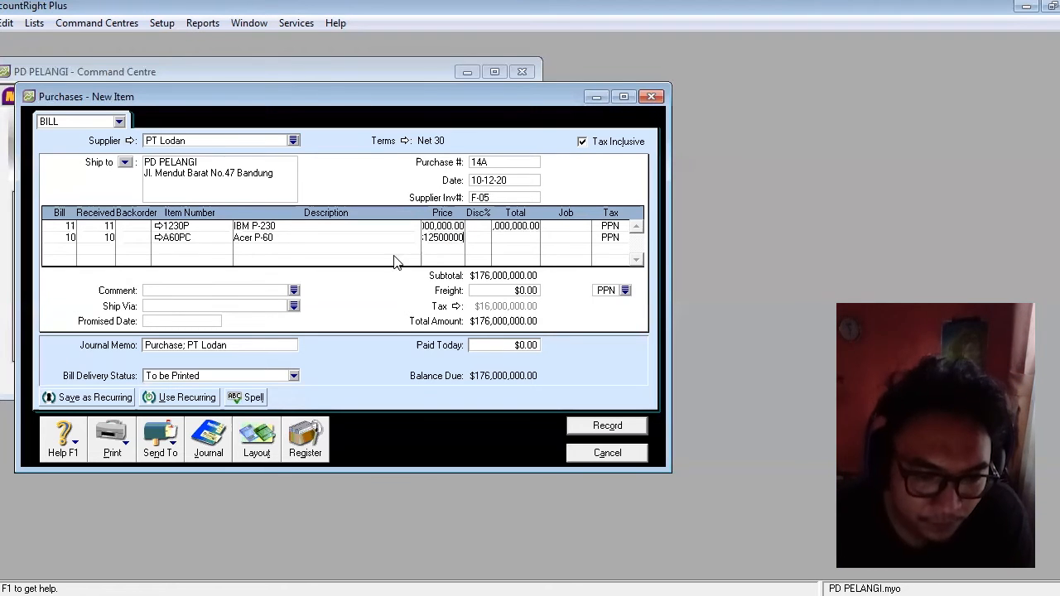
# Step: Record the PT Lodan bill without changing its tax code, and close the purchases window
pyautogui.click(290, 239)
pyautogui.click(578, 228)
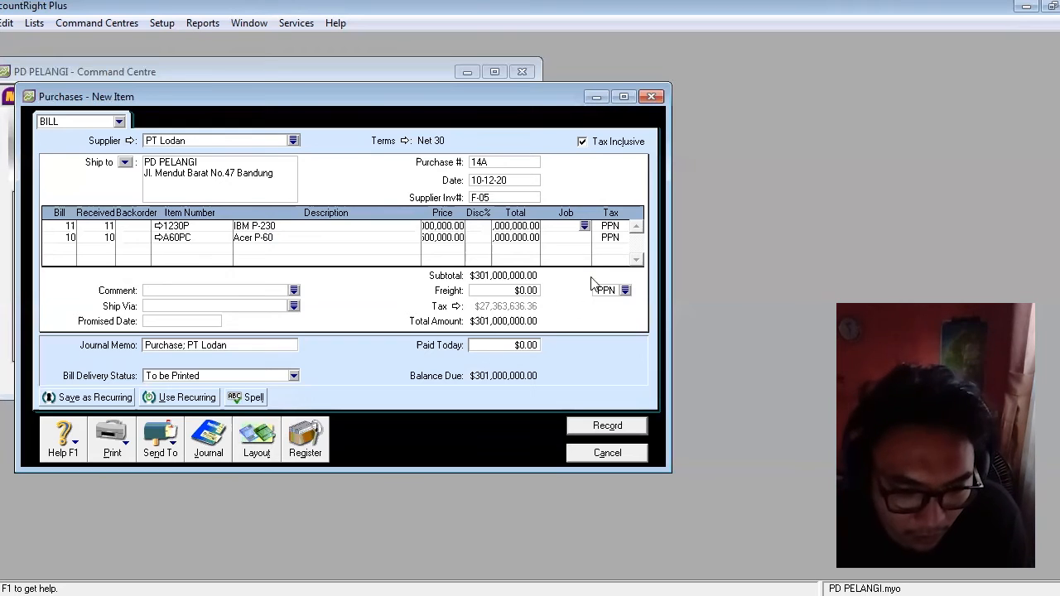
pyautogui.click(609, 426)
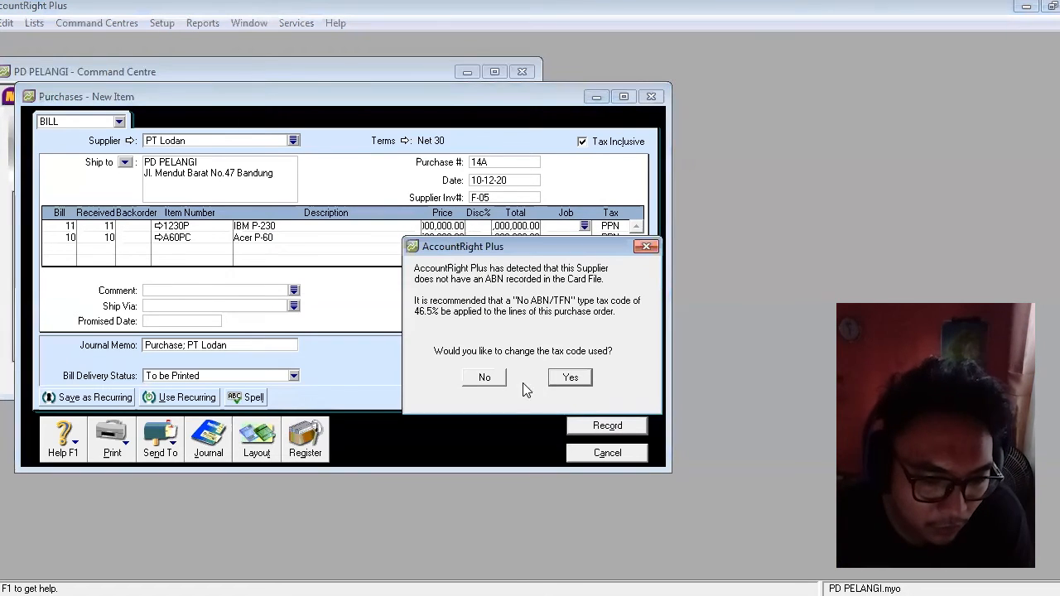
pyautogui.click(496, 377)
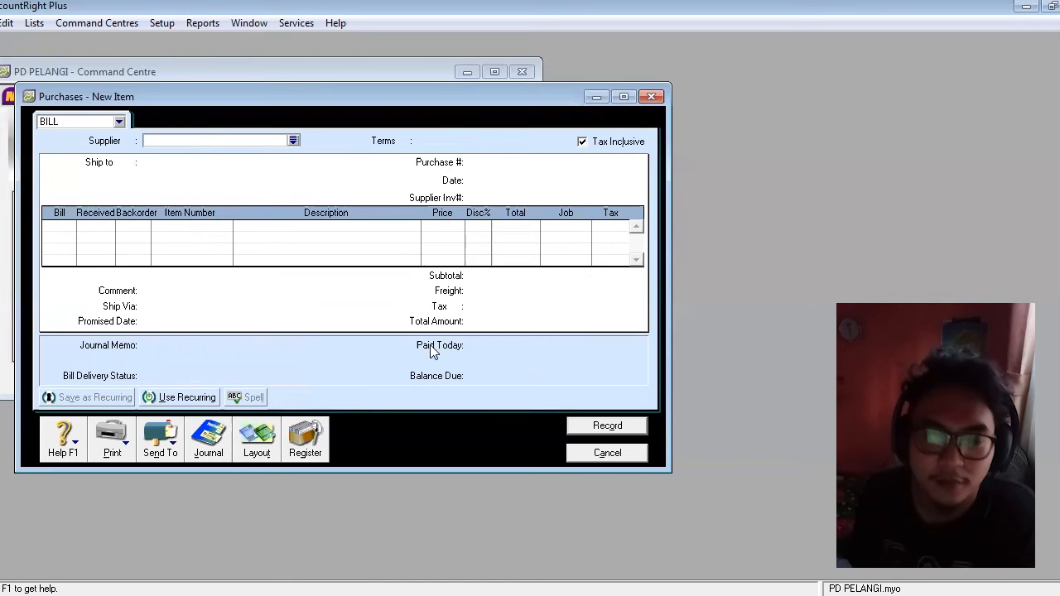
pyautogui.click(651, 97)
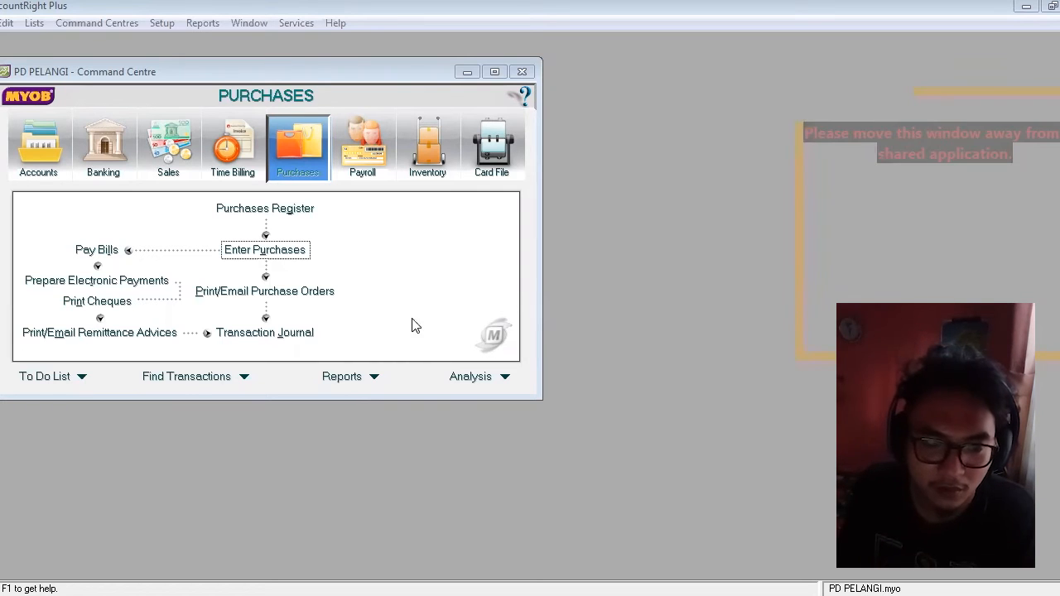
# Step: Start a customer payment receipt deposited to account 1-1100 and choose Trans Computer as the customer
pyautogui.click(166, 170)
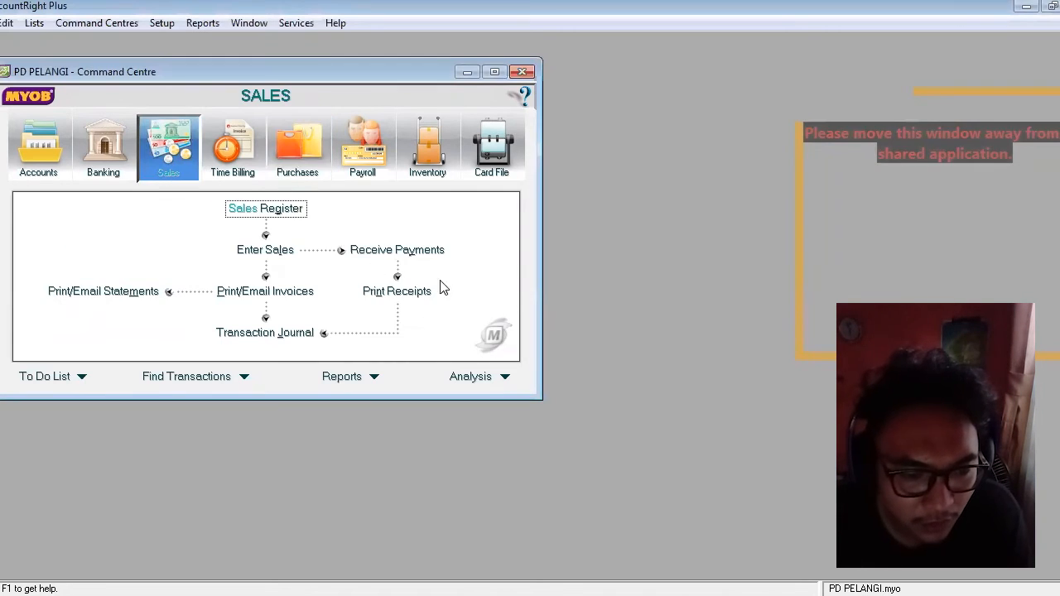
pyautogui.click(412, 250)
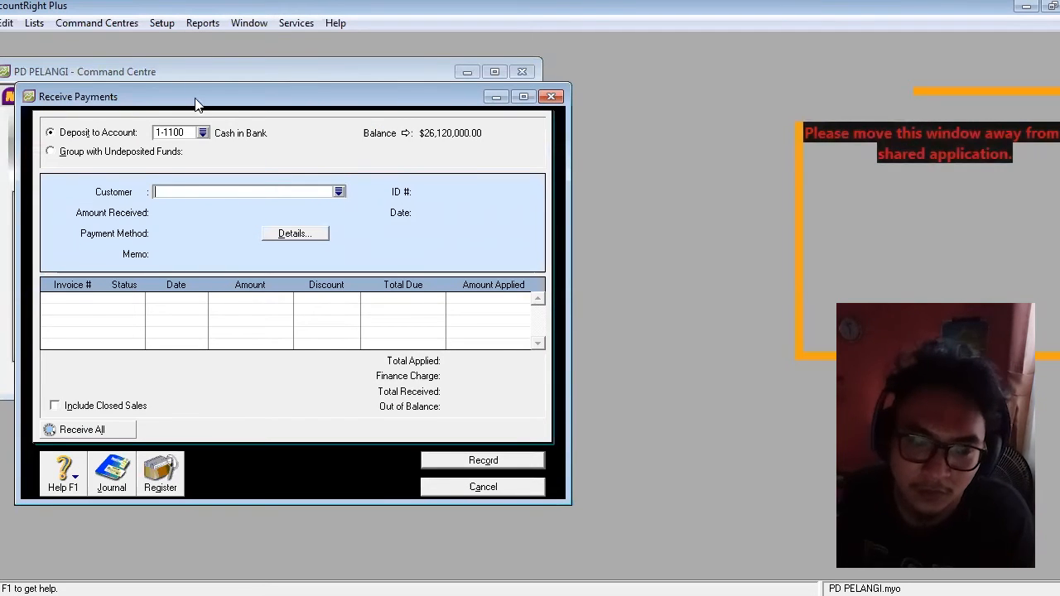
pyautogui.click(339, 193)
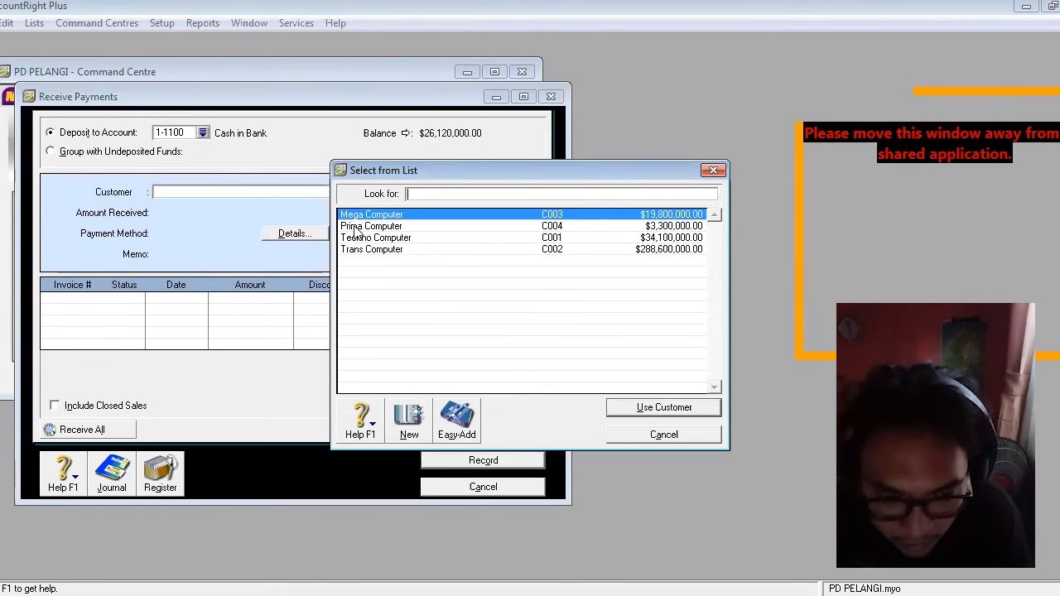
pyautogui.click(365, 251)
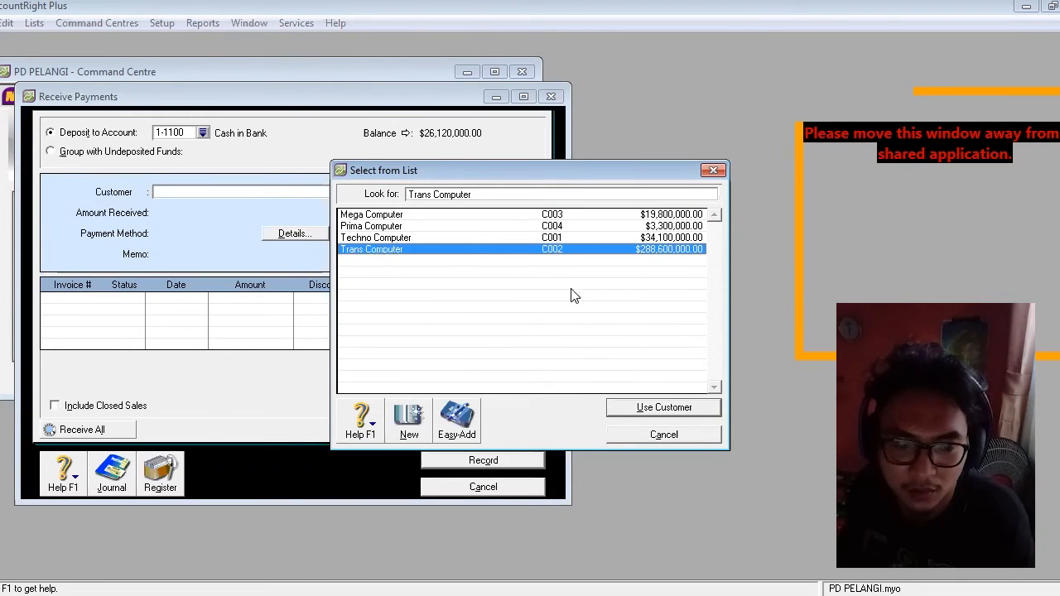
pyautogui.click(661, 409)
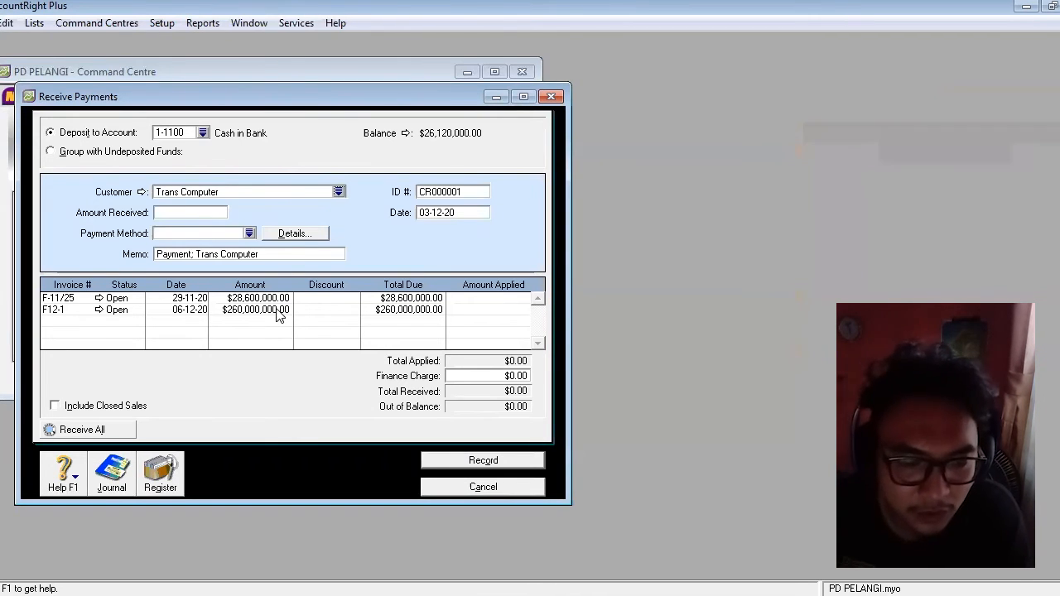
# Step: Set the payment's ID number to BKM12-1 and its date to 12-12-20
pyautogui.click(449, 192)
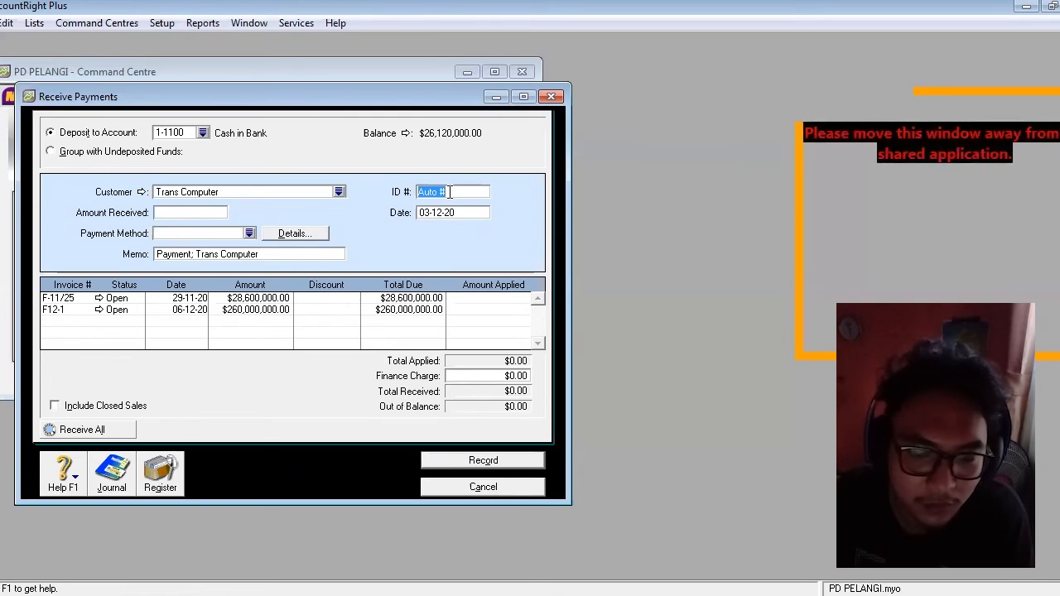
pyautogui.write('BKM12-1')
pyautogui.press('Tab')
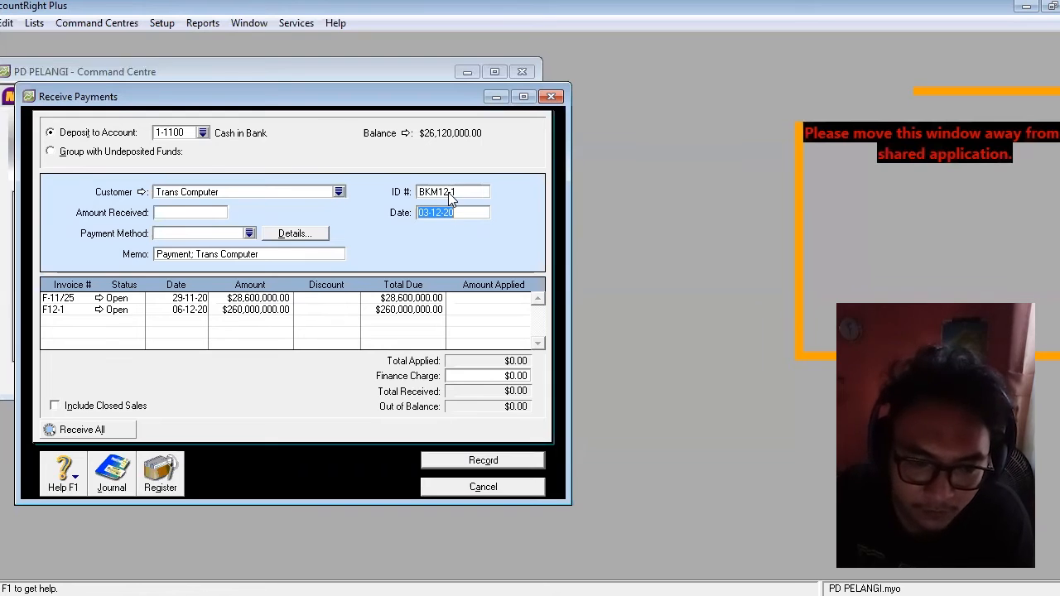
pyautogui.write('12')
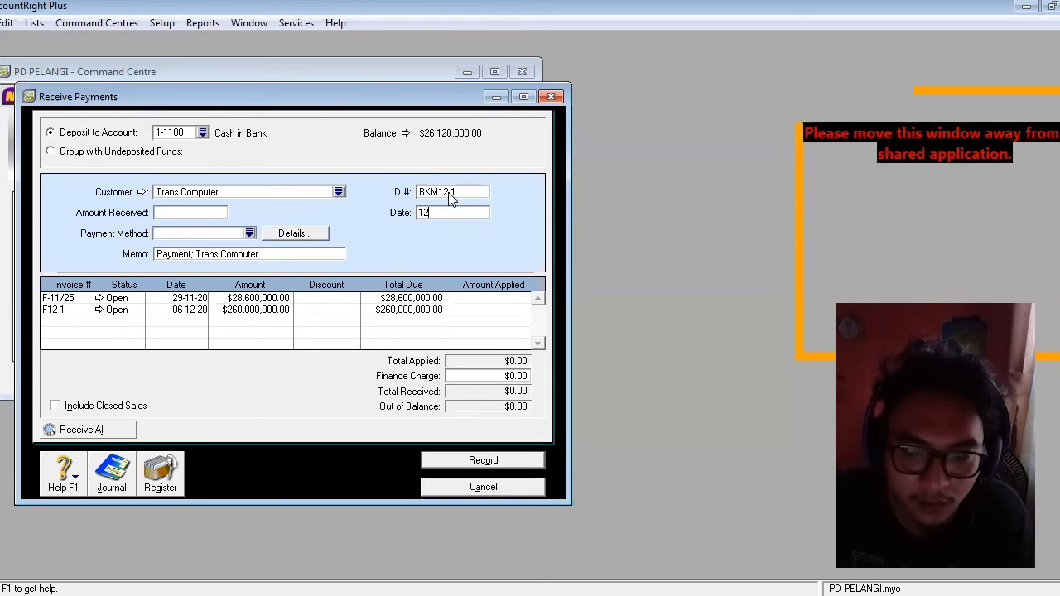
pyautogui.write('-12-2')
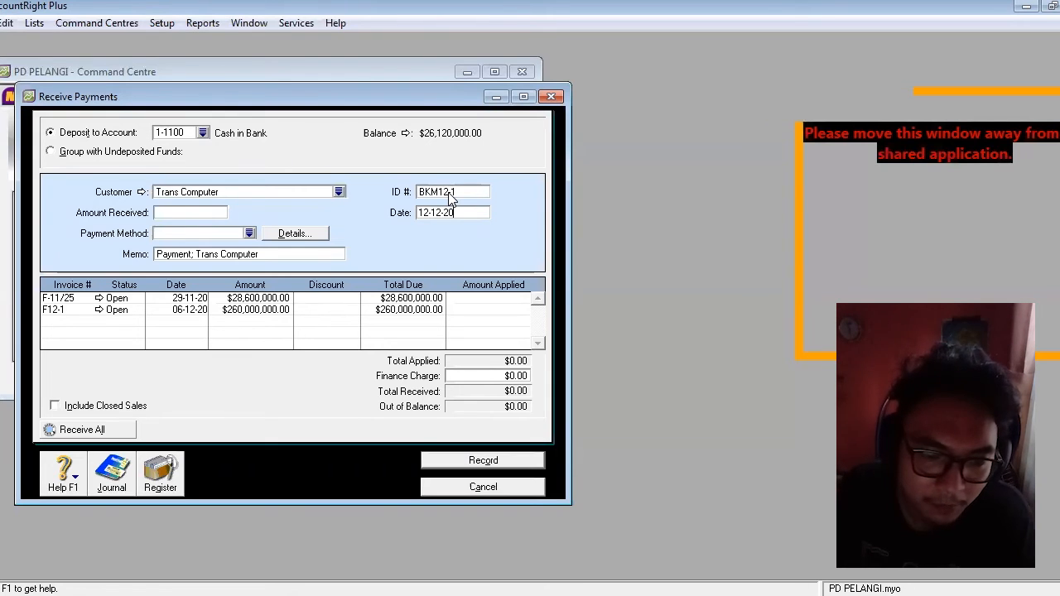
pyautogui.write('0')
pyautogui.click(191, 213)
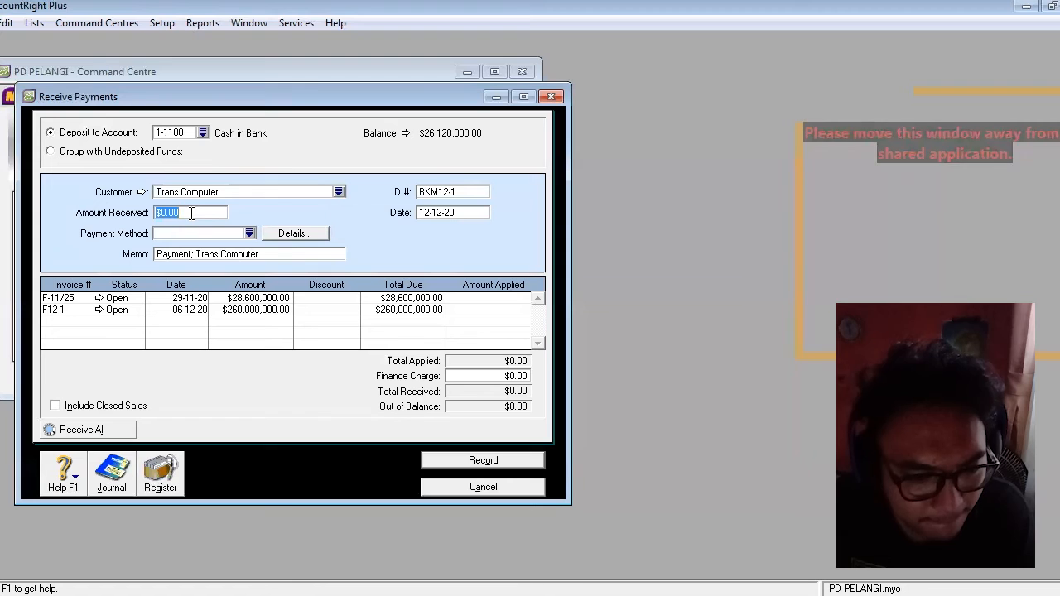
pyautogui.write('231000')
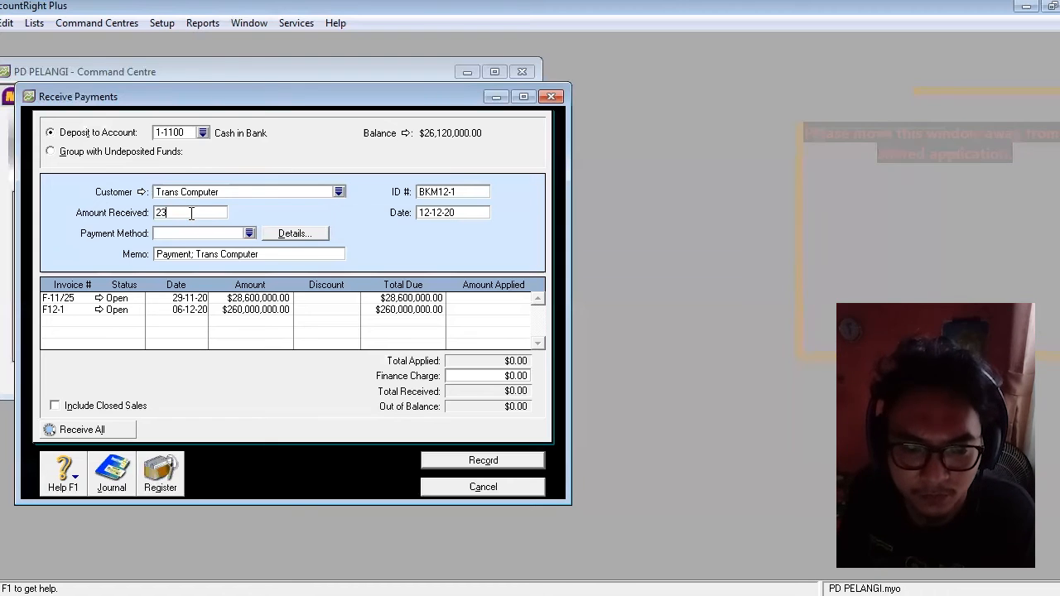
pyautogui.write('000')
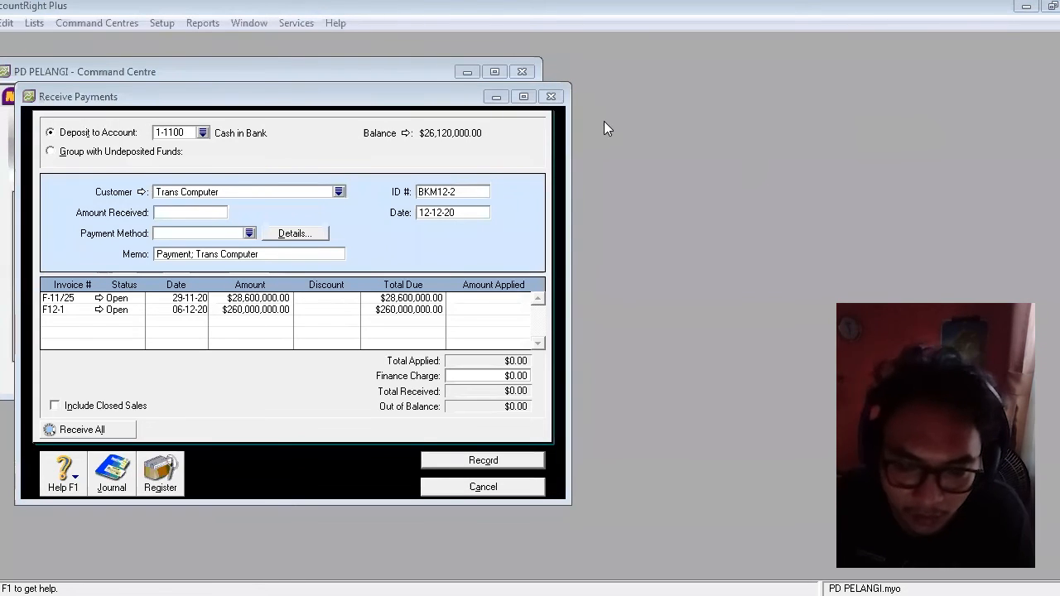
# Step: Set the amount received from Trans Computer to $231,000,000 and the payment method to Cheque
pyautogui.click(158, 211)
pyautogui.write('231000')
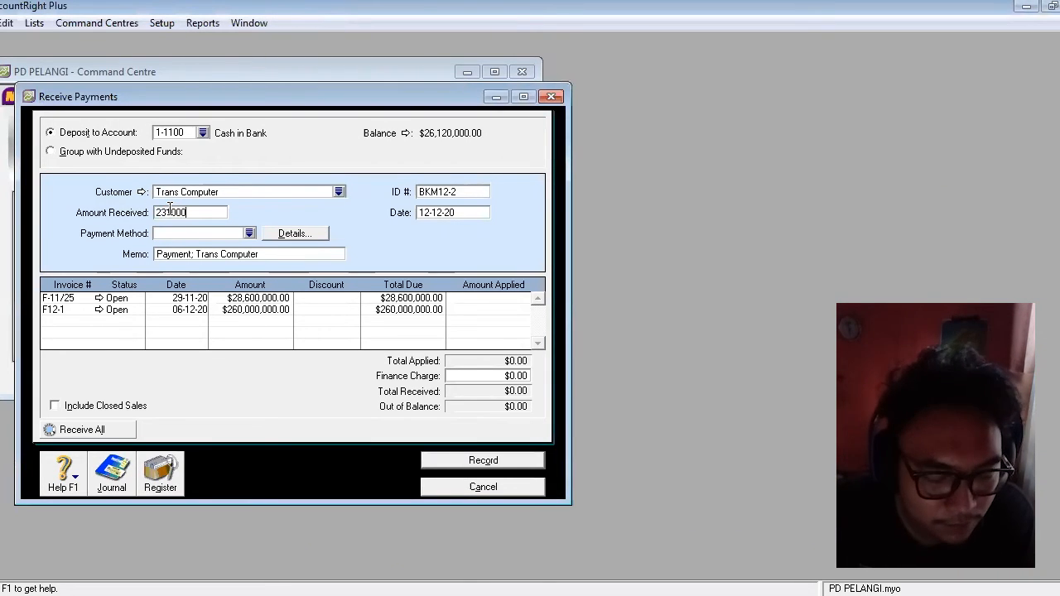
pyautogui.write('000')
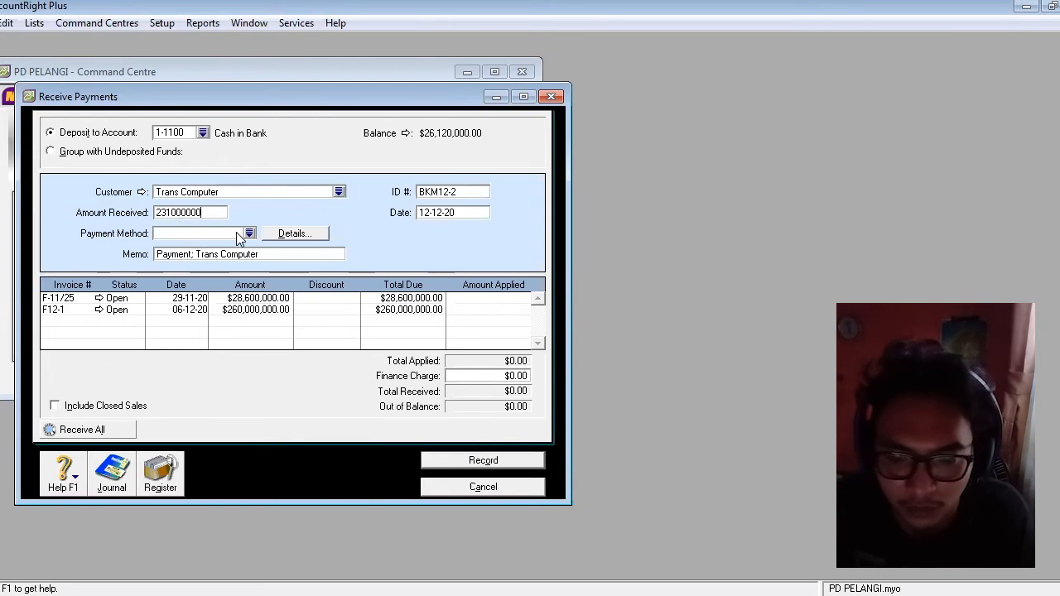
pyautogui.click(270, 234)
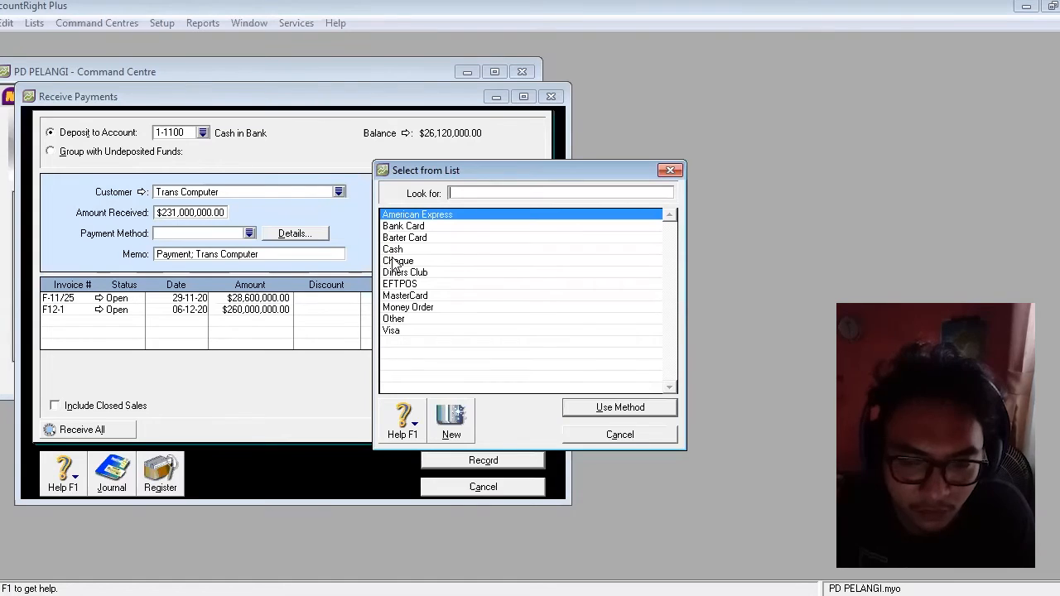
pyautogui.click(399, 262)
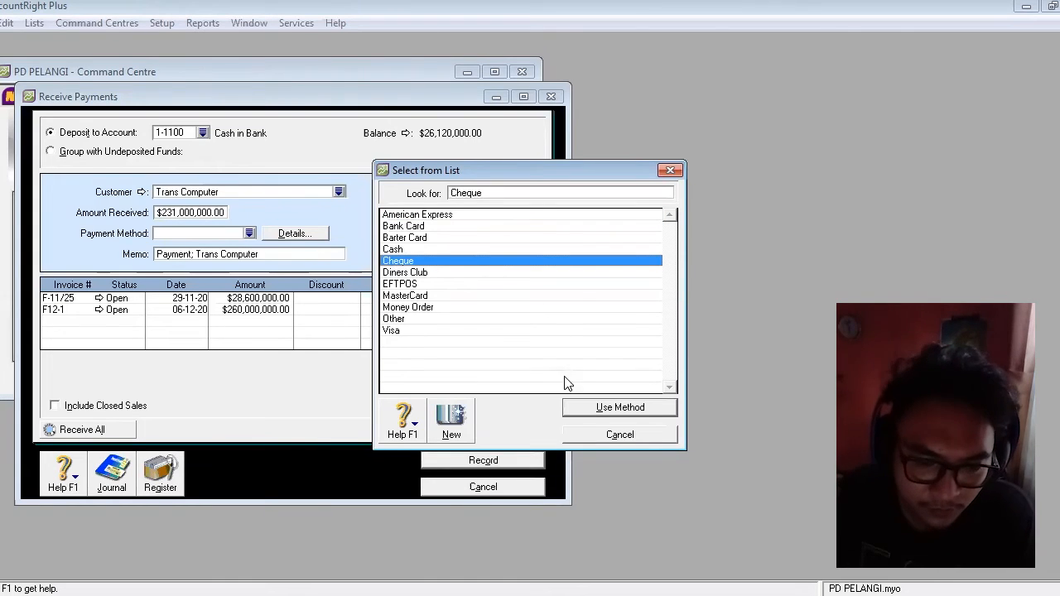
pyautogui.click(588, 408)
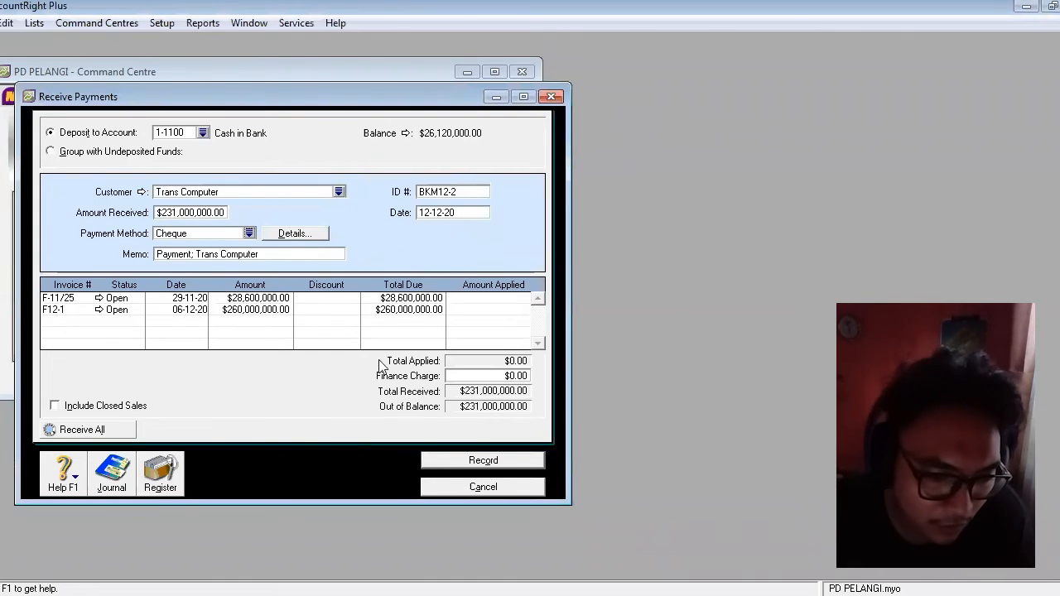
# Step: Apply $28,600,000 to invoice F-11/25 and $202,400,000 to invoice F12-1, record the payment and close the window
pyautogui.click(514, 298)
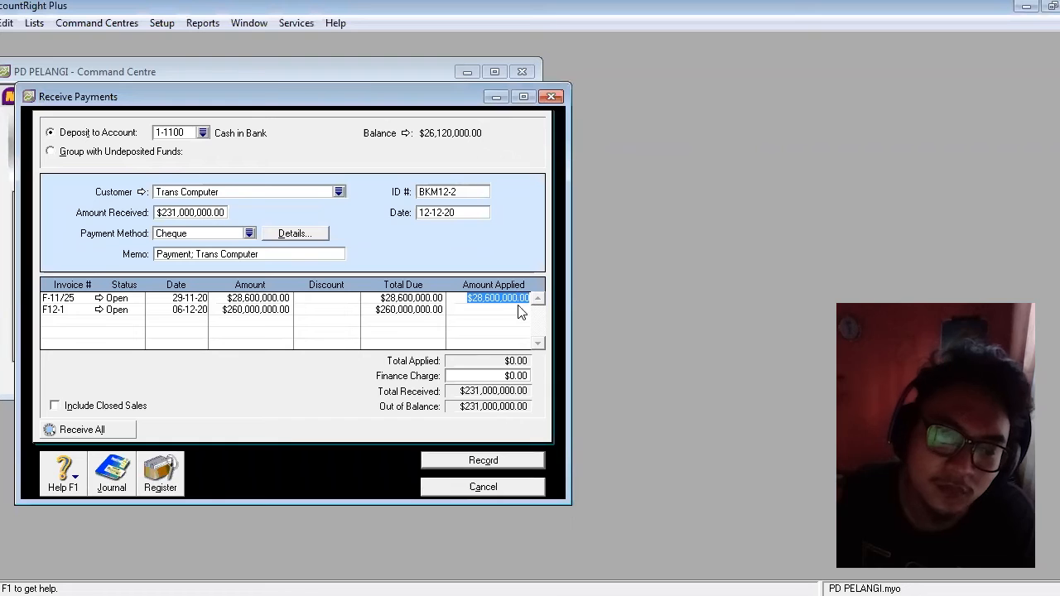
pyautogui.click(518, 309)
pyautogui.click(519, 298)
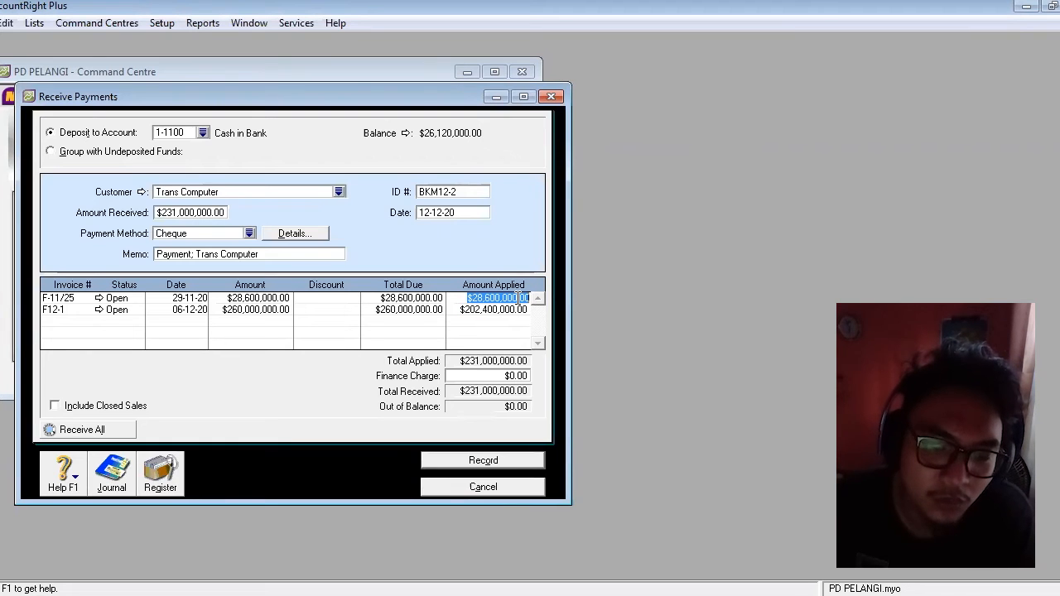
pyautogui.click(501, 461)
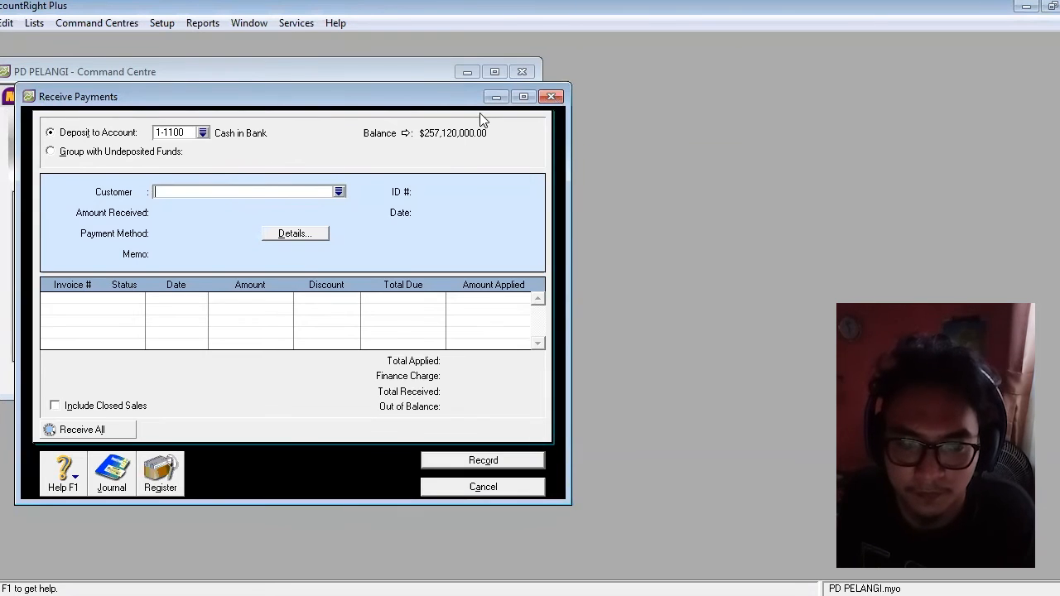
pyautogui.press('Escape')
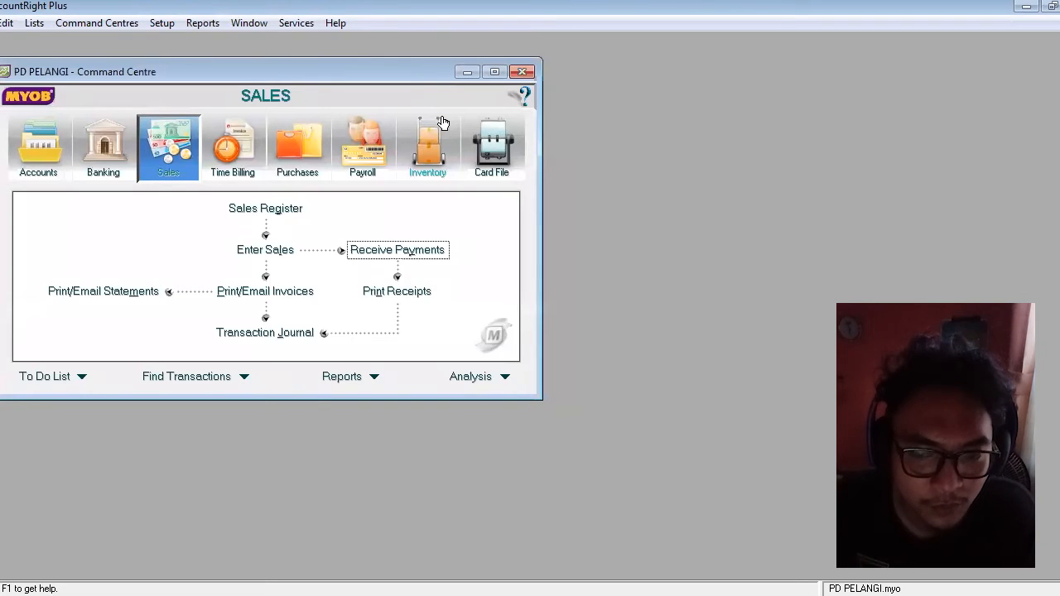
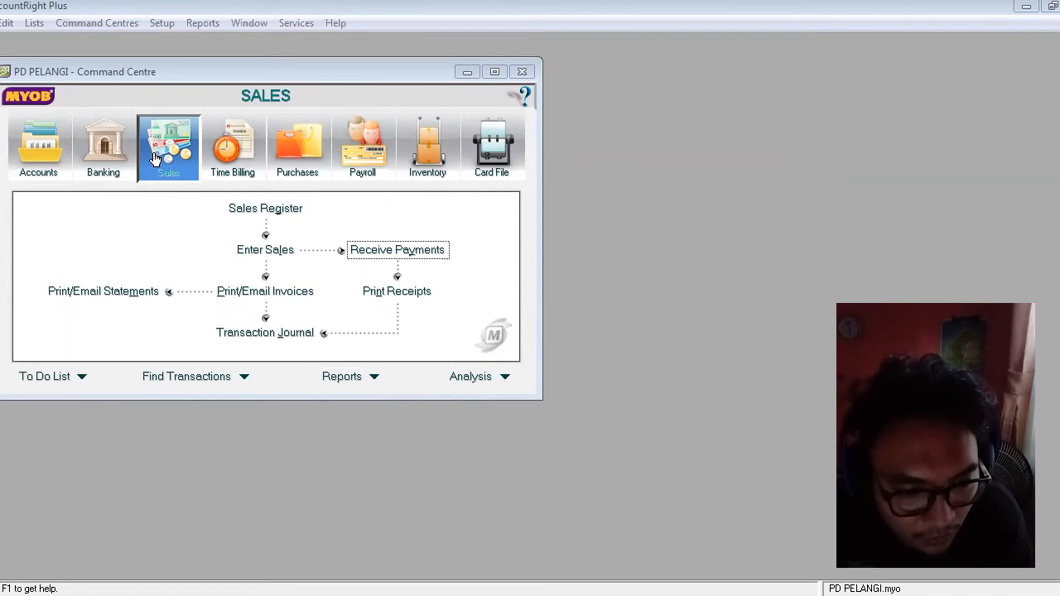
# Step: Start a new sales invoice and create a customer card named Penjualan Tunai with card ID C005
pyautogui.click(256, 255)
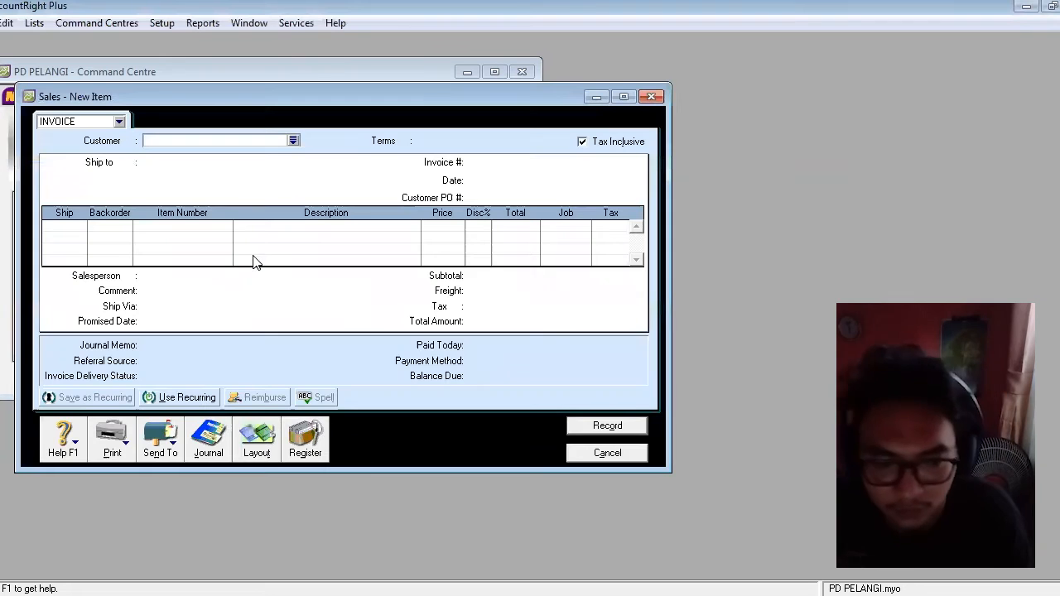
pyautogui.click(293, 141)
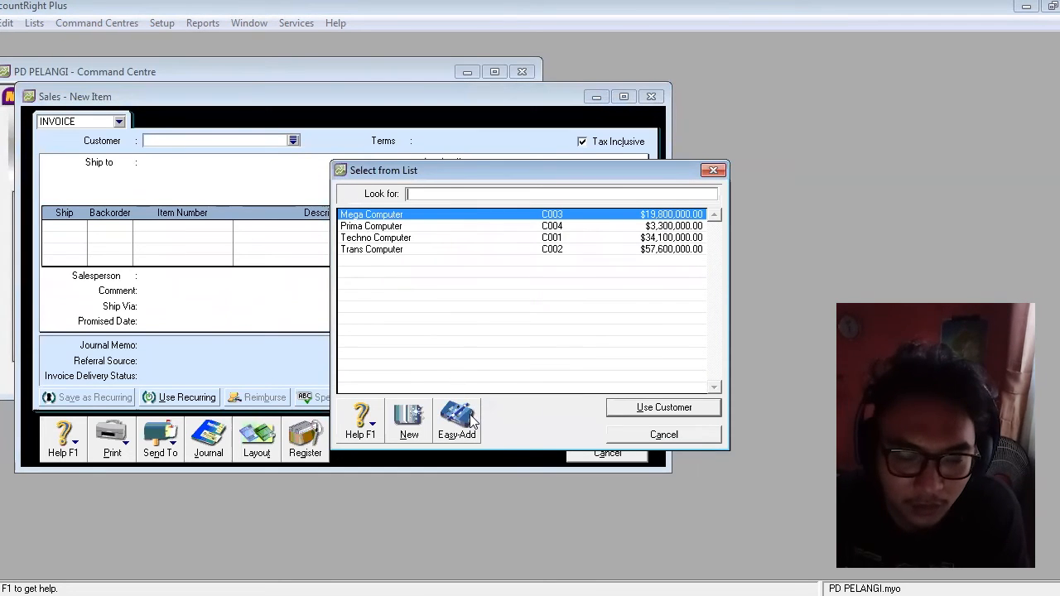
pyautogui.click(409, 421)
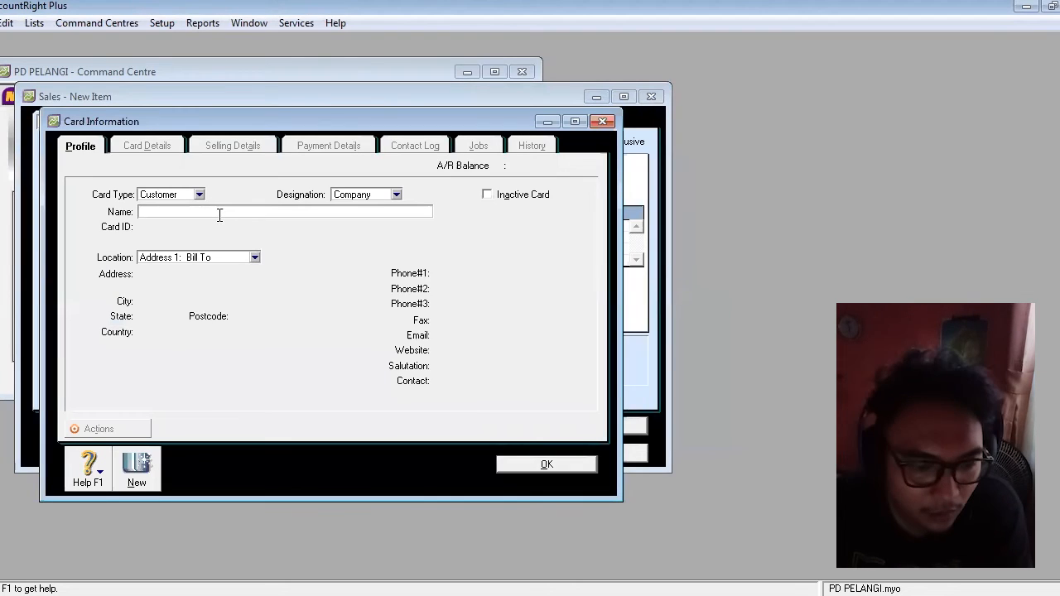
pyautogui.write('Penjualan Tunai')
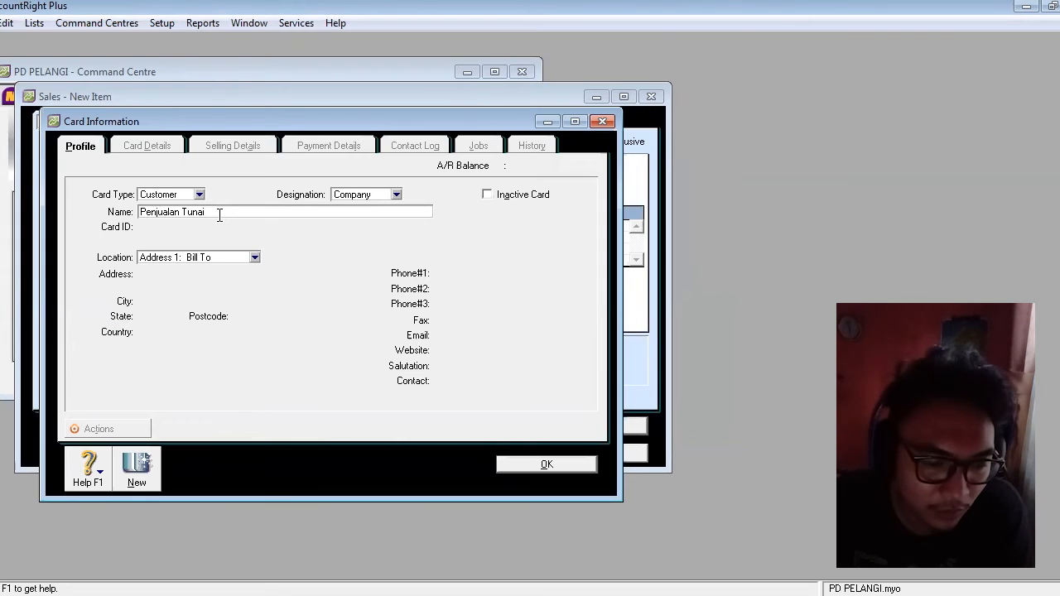
pyautogui.press('Tab')
pyautogui.write('C')
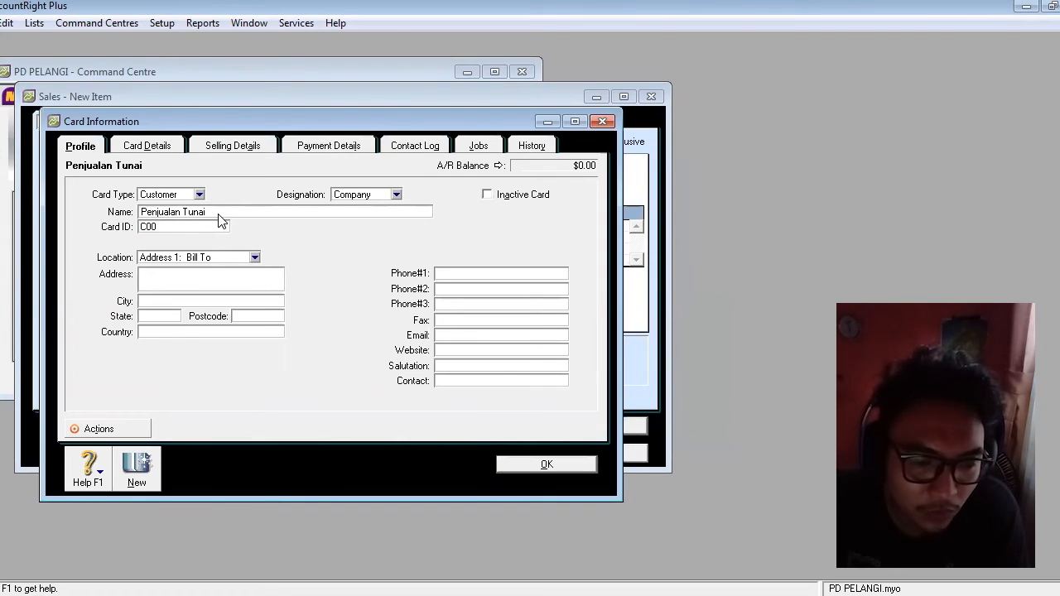
pyautogui.write('00')
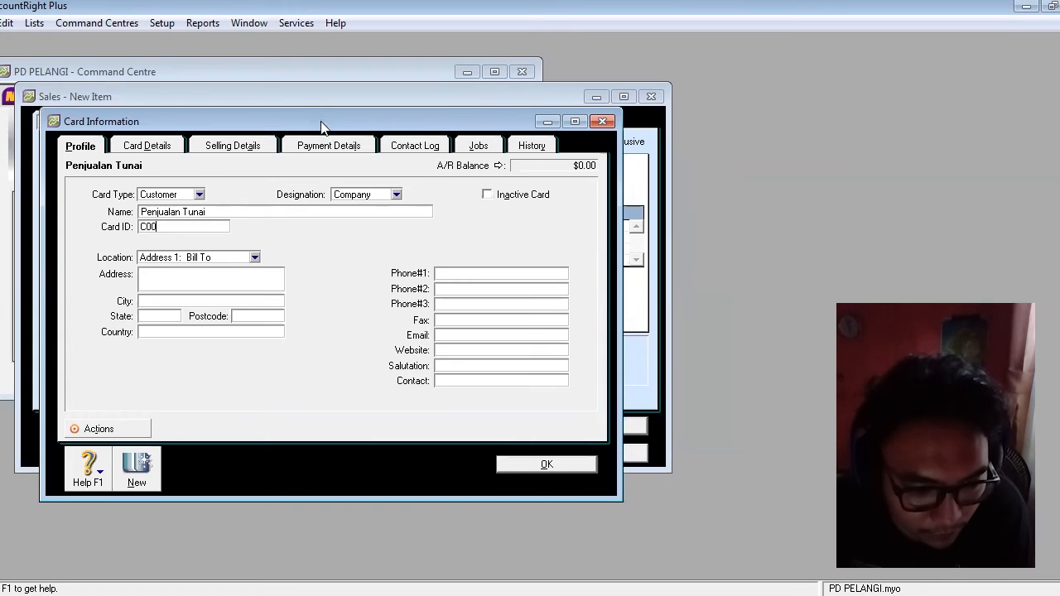
pyautogui.moveTo(322, 127); pyautogui.dragTo(302, 149)
pyautogui.write('5')
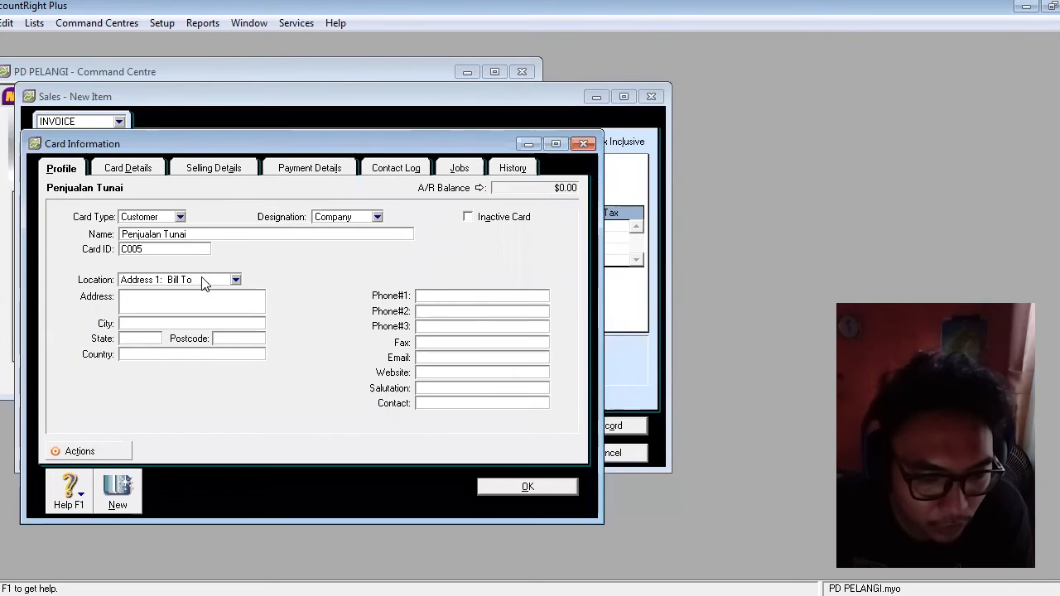
pyautogui.click(521, 489)
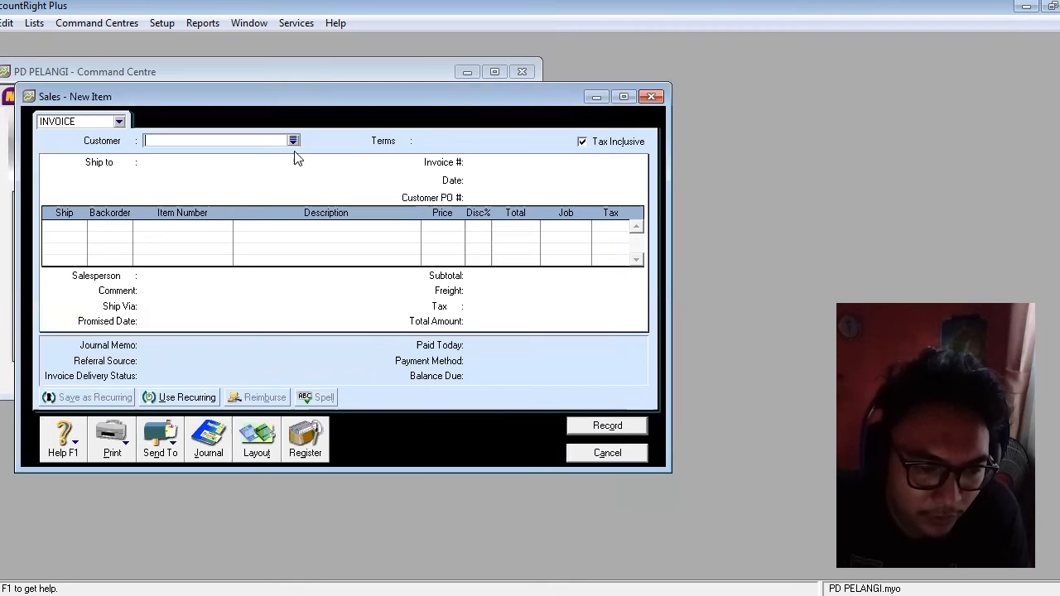
# Step: Select Penjualan Tunai as the customer of the new sales invoice
pyautogui.click(294, 141)
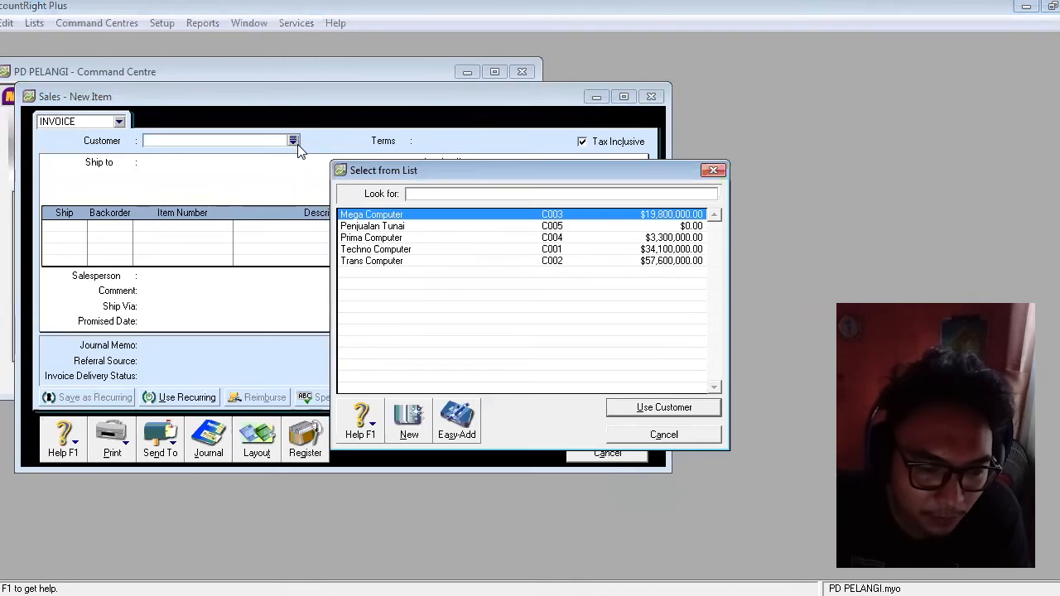
pyautogui.click(420, 225)
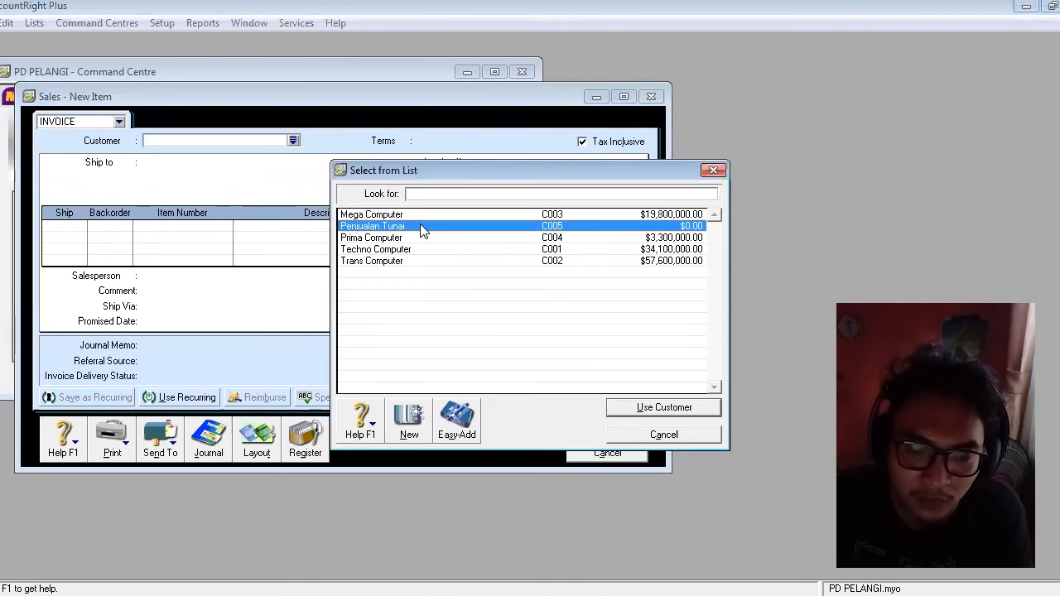
pyautogui.click(632, 407)
# Step: Set the invoice number to KN01 and the date to 13-12-20, and enter the customer PO number
pyautogui.click(509, 162)
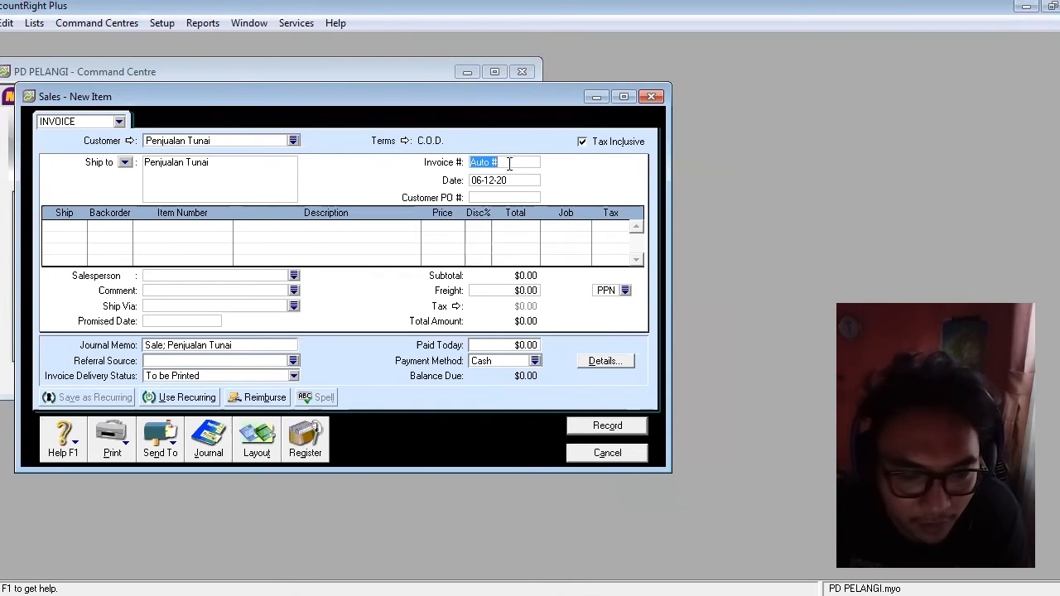
pyautogui.write('KN01')
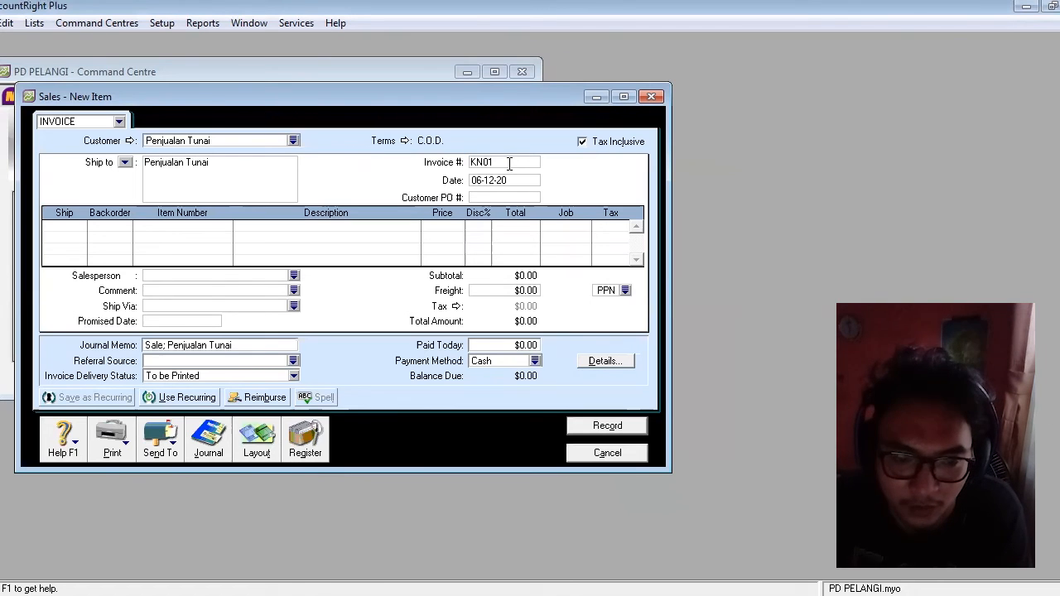
pyautogui.press('Tab')
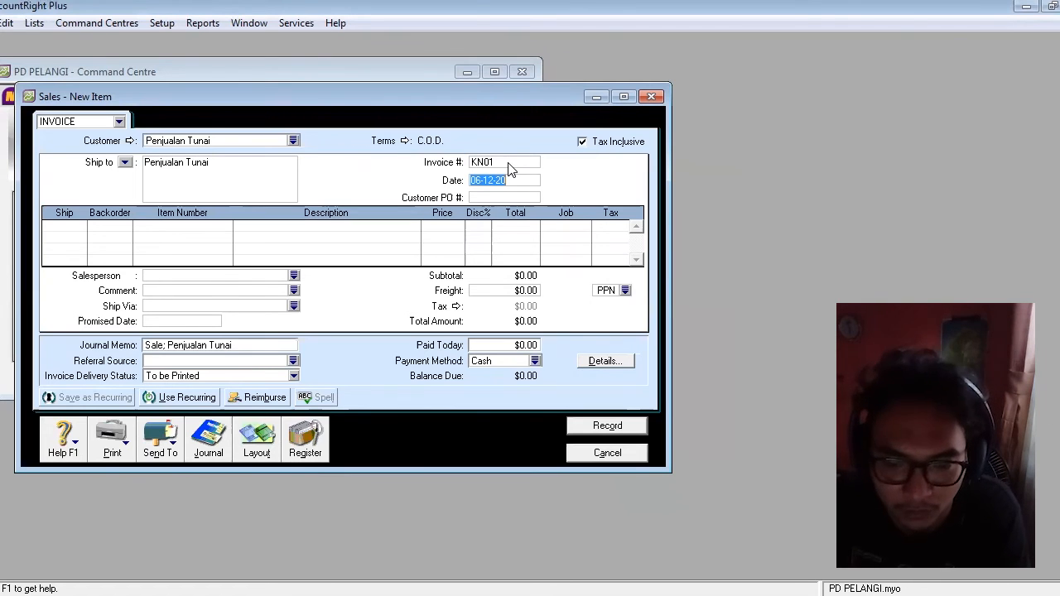
pyautogui.write('1')
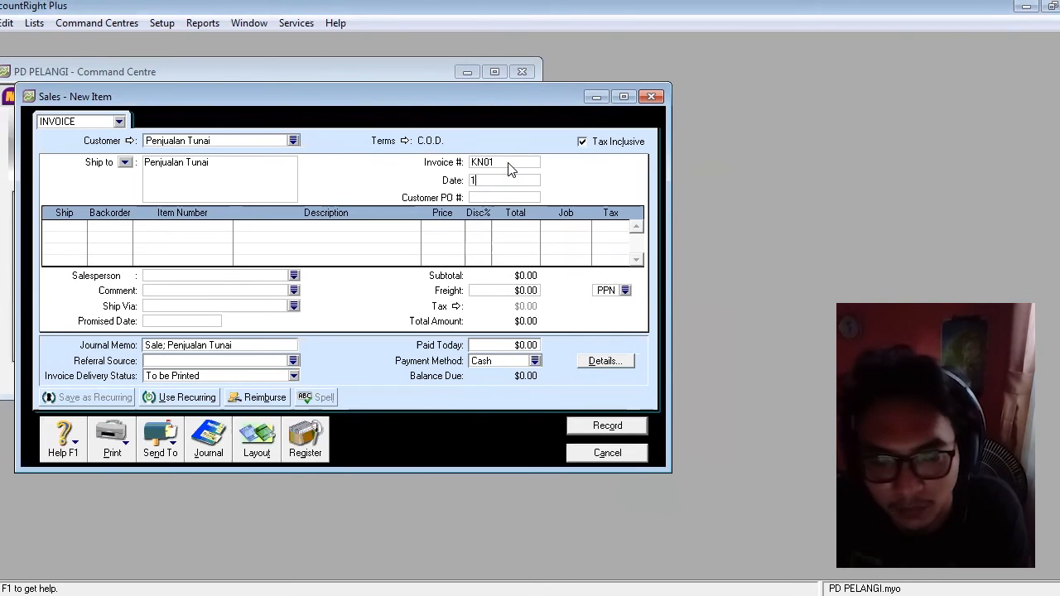
pyautogui.write('3-12')
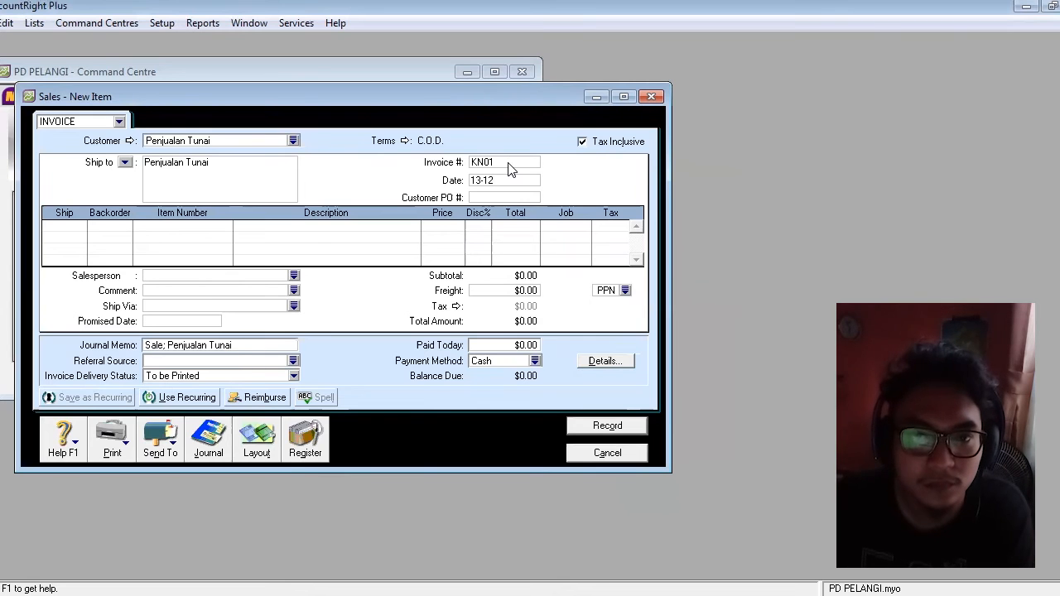
pyautogui.write('-20')
pyautogui.press('Tab')
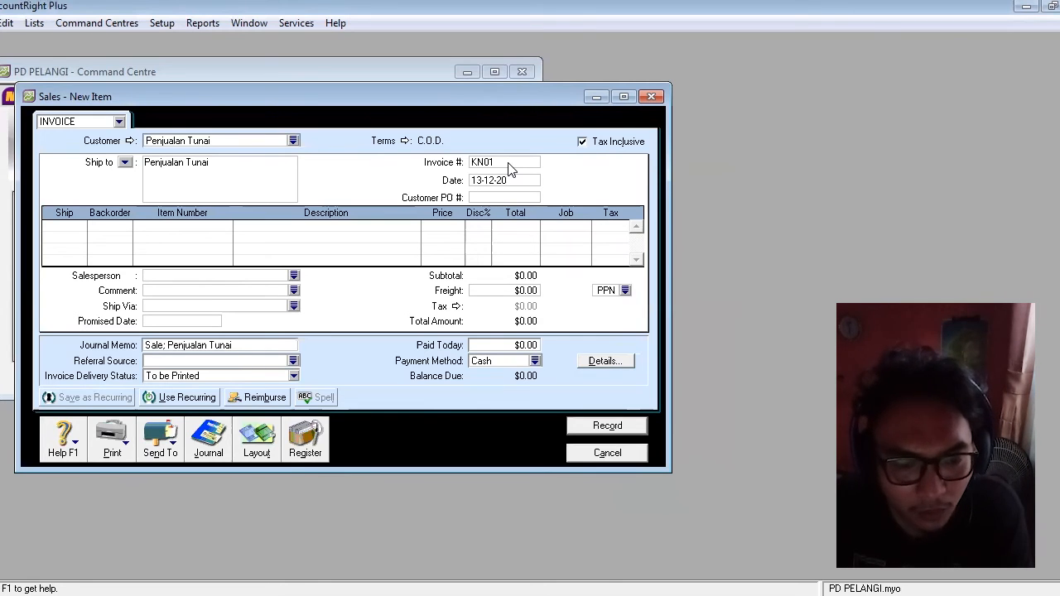
pyautogui.write('122')
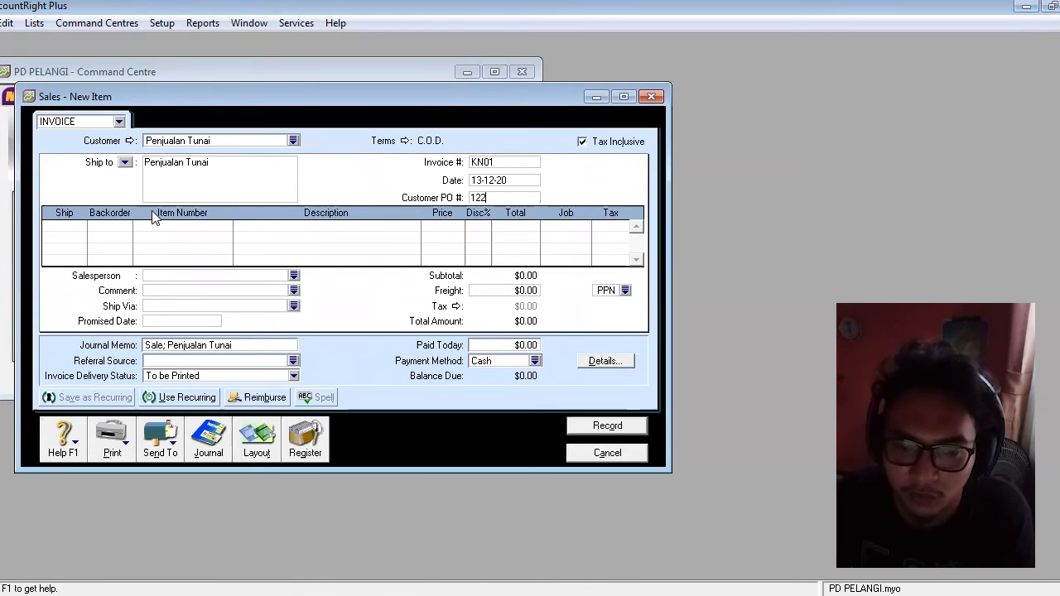
# Step: Add an invoice line for 7 units of item 1230P, IBM P-230
pyautogui.click(75, 225)
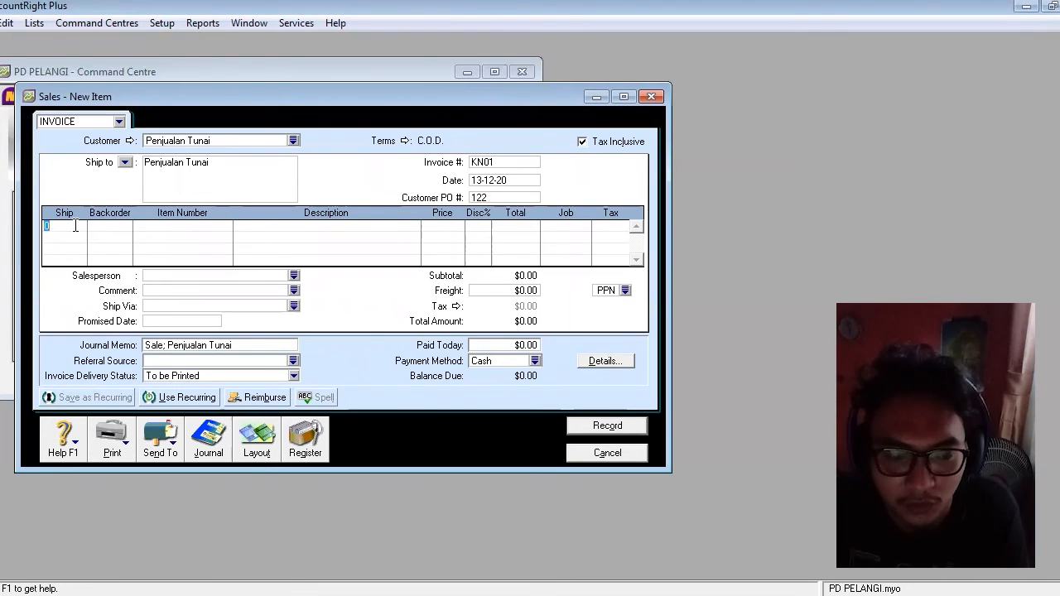
pyautogui.write('7')
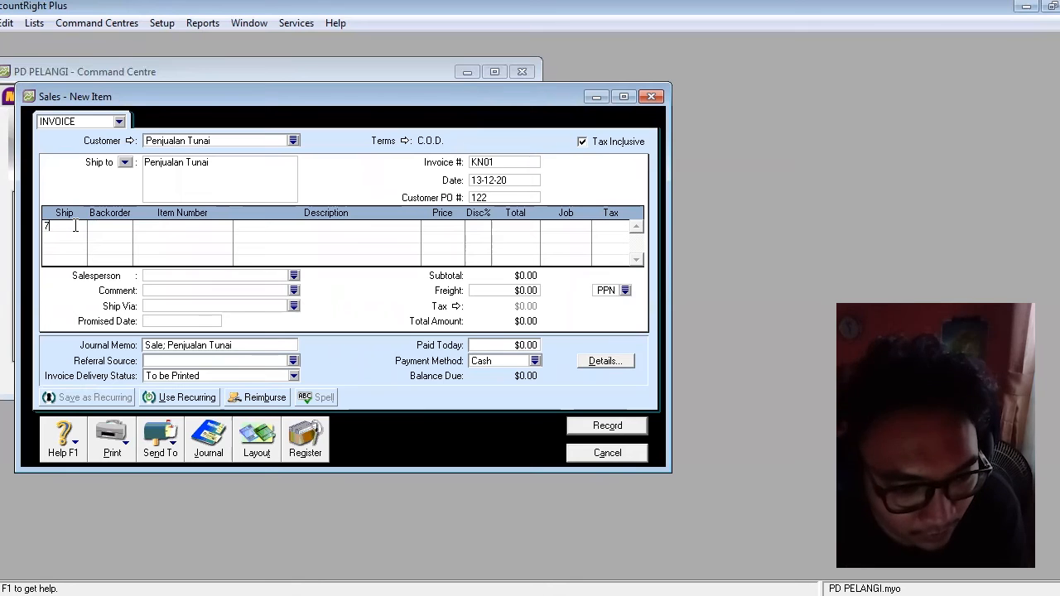
pyautogui.press('Tab')
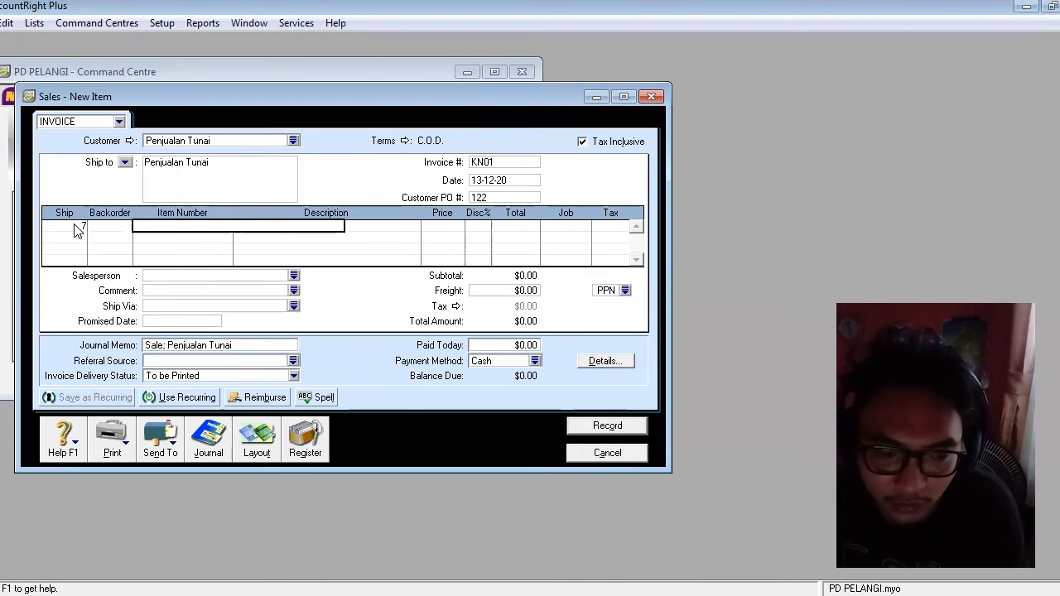
pyautogui.press('Tab')
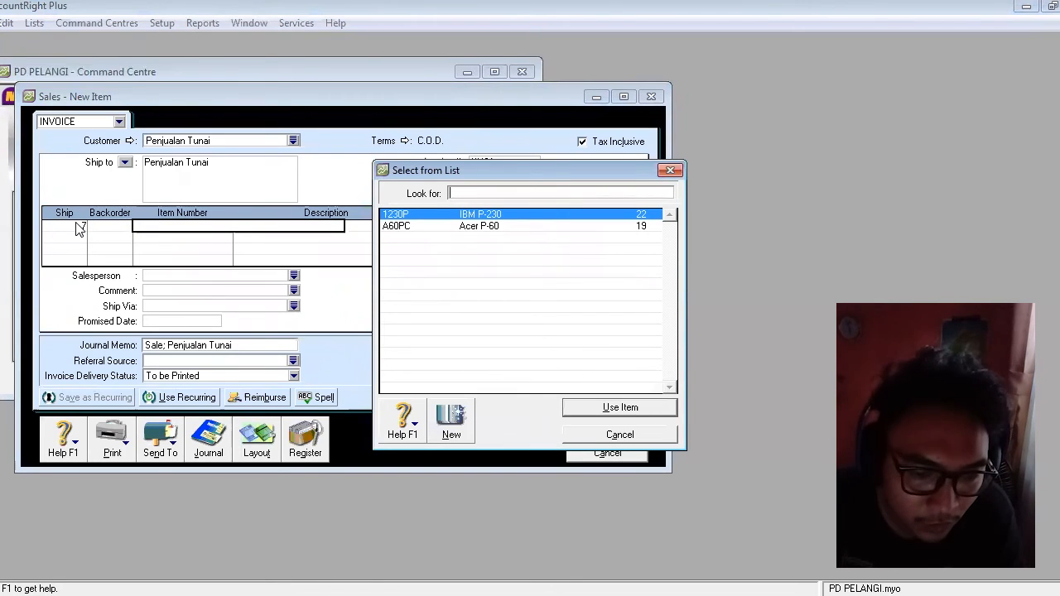
pyautogui.click(613, 407)
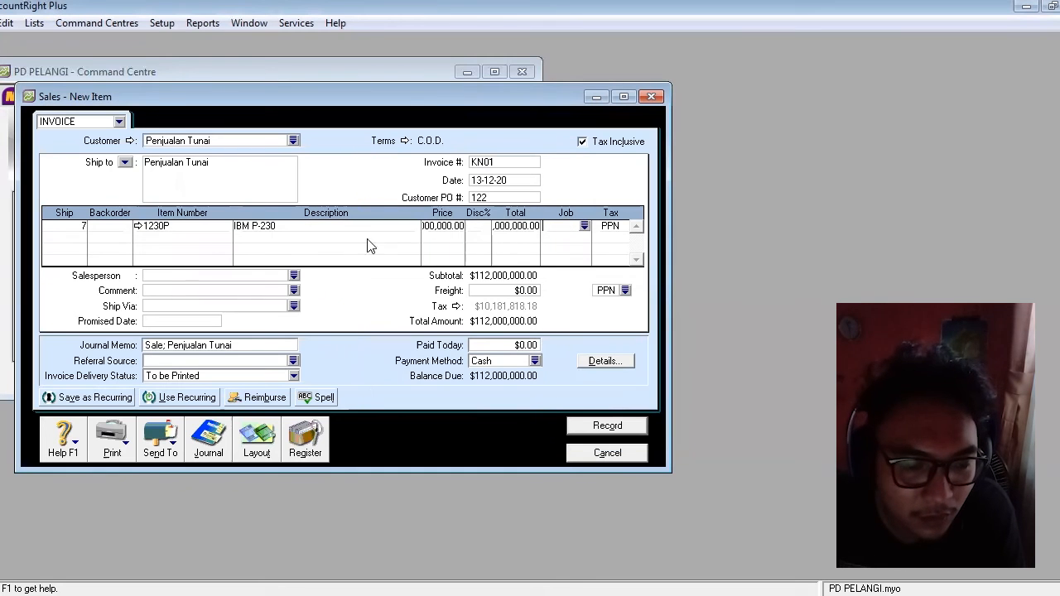
# Step: Add a second invoice line for 8 units of item A60PC, Acer P-60
pyautogui.click(71, 236)
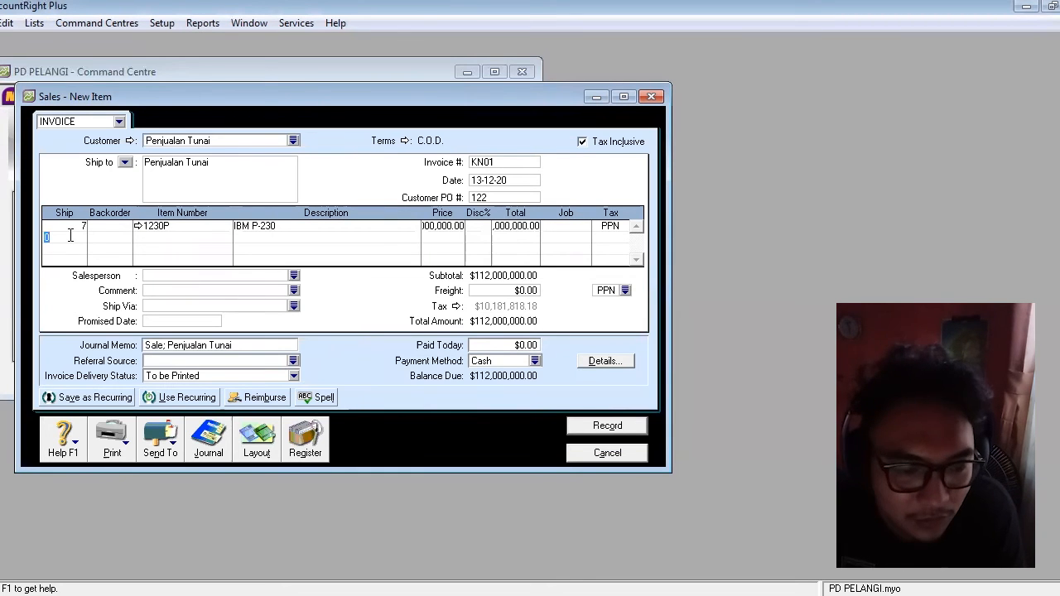
pyautogui.press('Tab')
pyautogui.press('Tab')
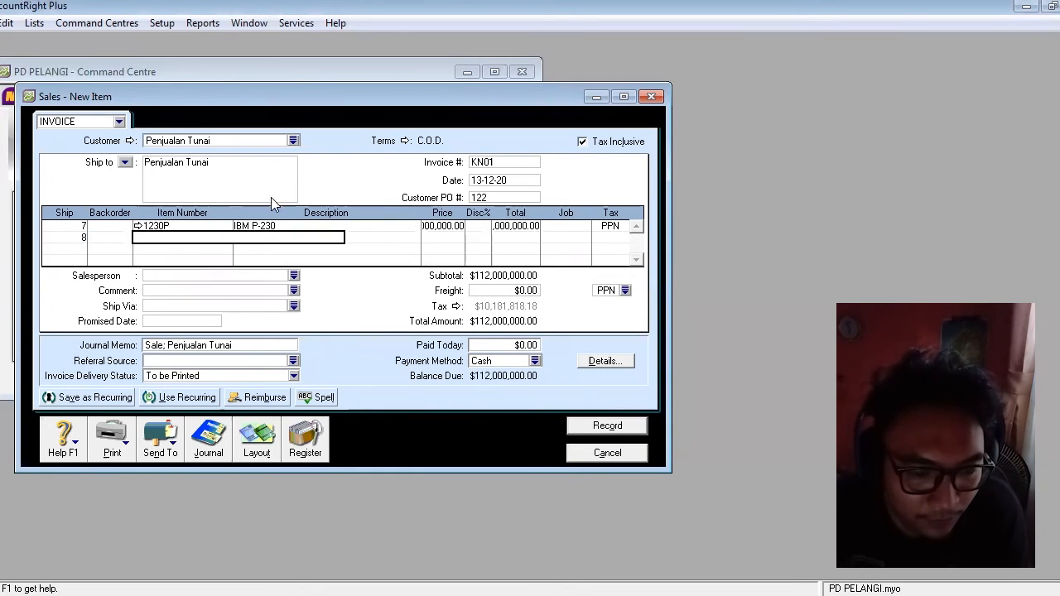
pyautogui.press('Tab')
pyautogui.click(399, 226)
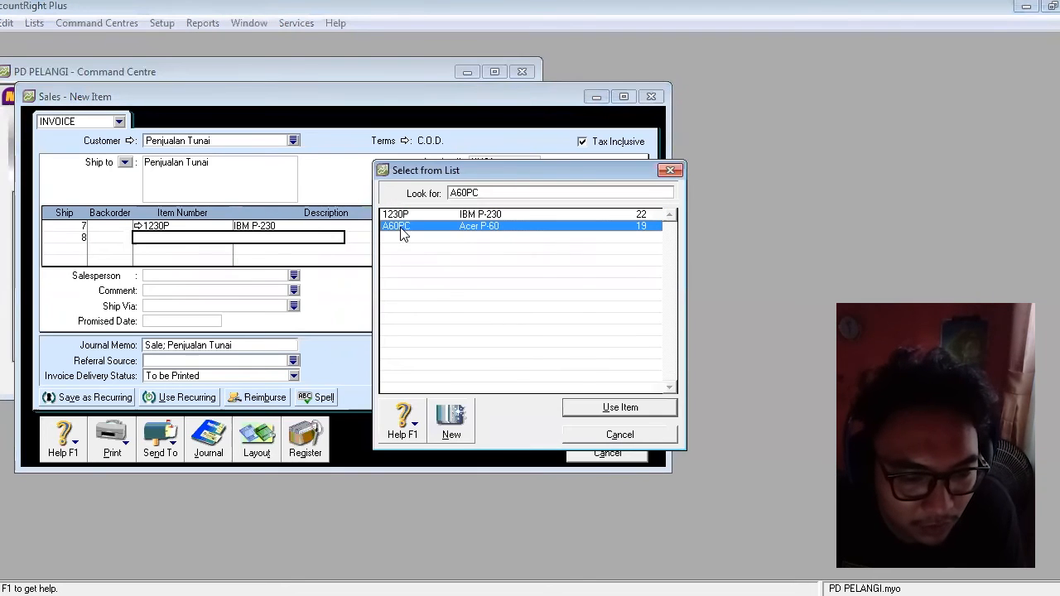
pyautogui.click(594, 406)
# Step: Set the unit prices to $18,000,000 for IBM P-230 and $14,500,000 for Acer P-60, then record the invoice and close the window
pyautogui.click(578, 228)
pyautogui.click(443, 226)
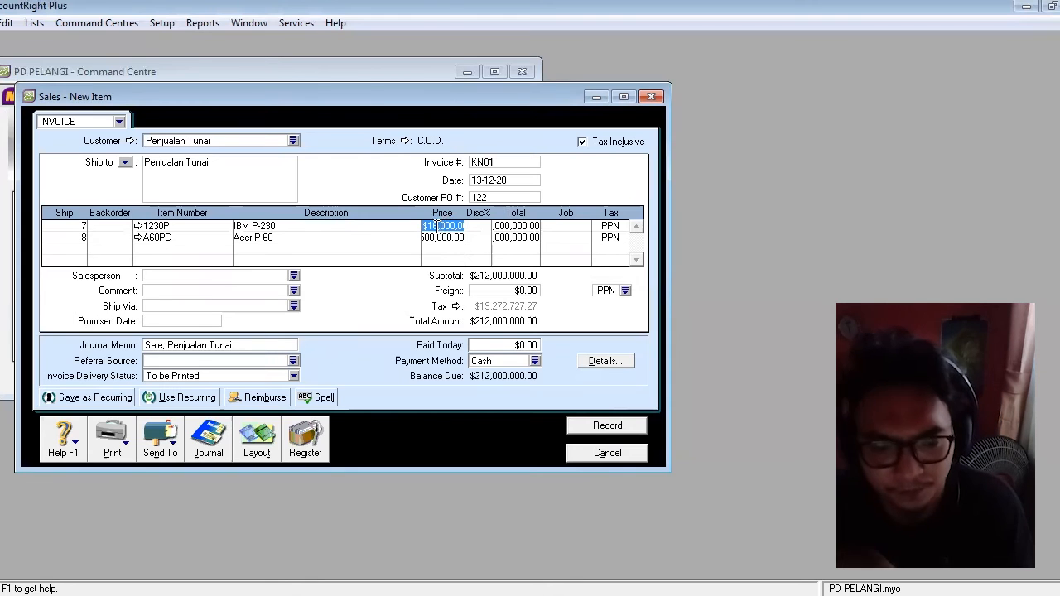
pyautogui.click(437, 225)
pyautogui.moveTo(438, 226); pyautogui.dragTo(434, 238)
pyautogui.write('8')
pyautogui.click(455, 238)
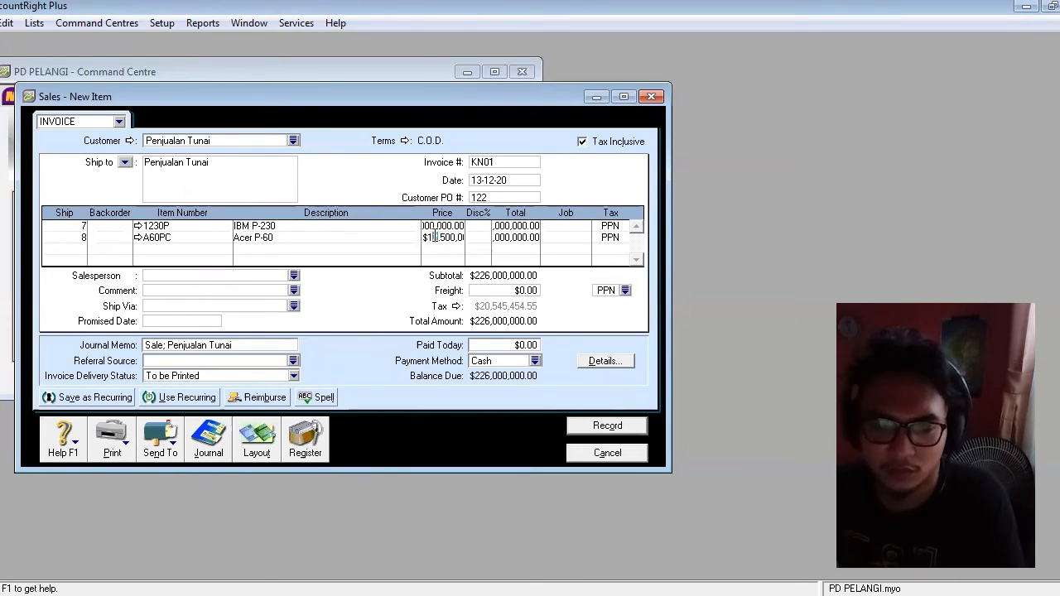
pyautogui.write('4')
pyautogui.press('Tab')
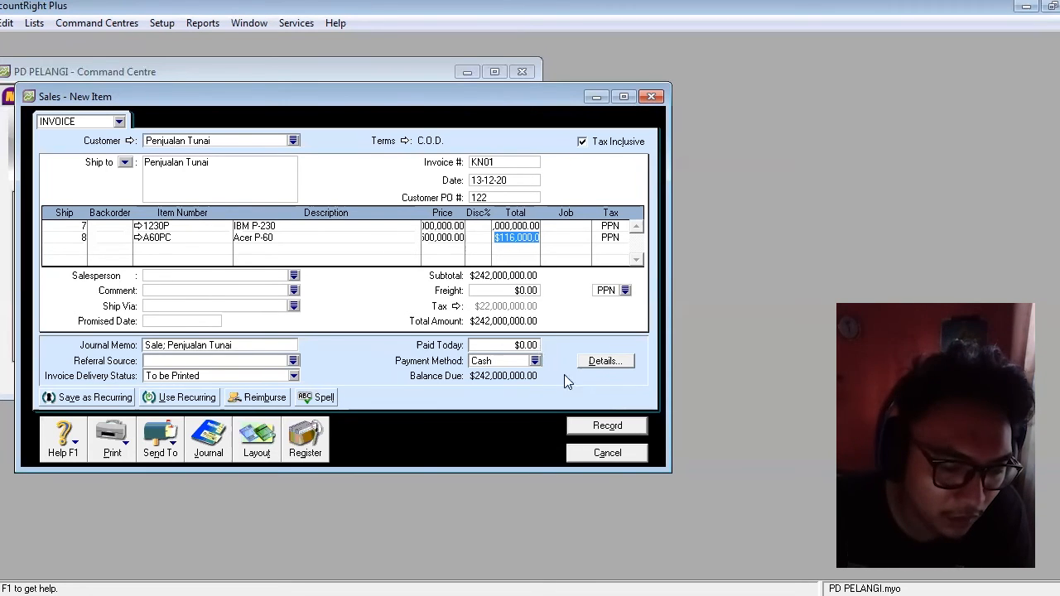
pyautogui.click(607, 426)
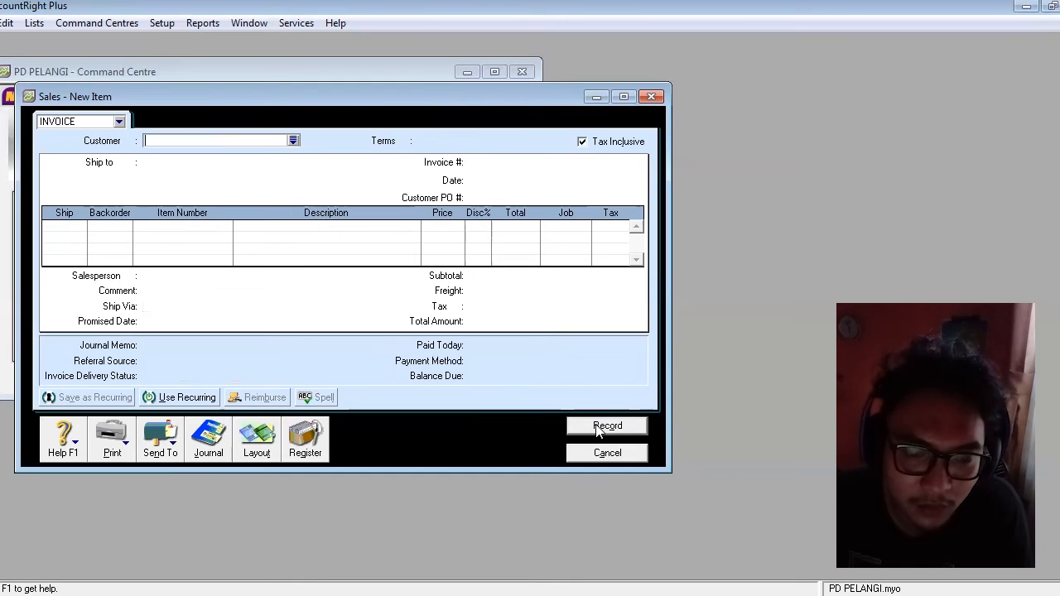
pyautogui.click(652, 98)
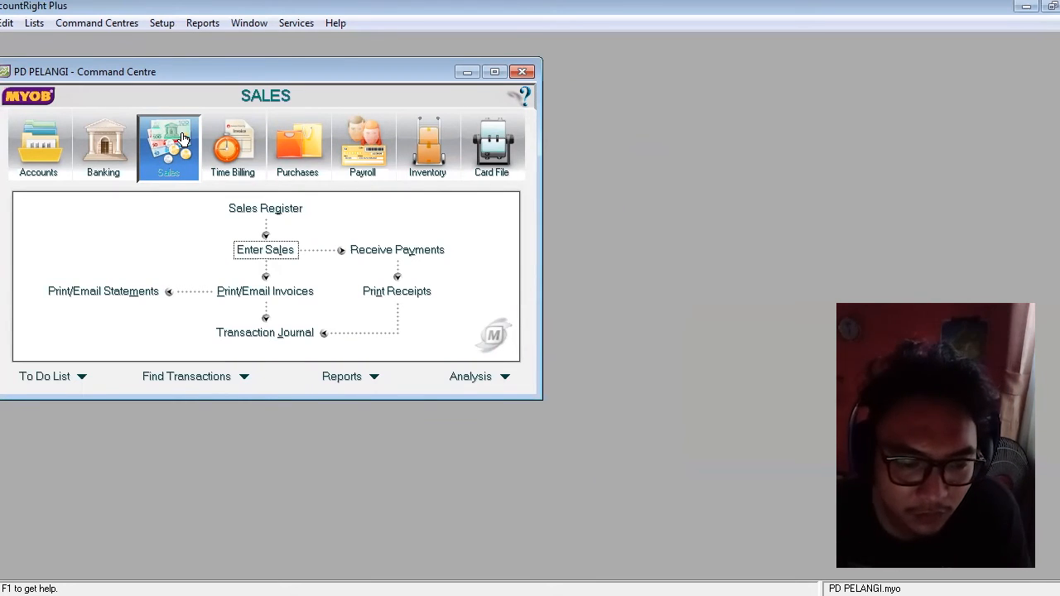
# Step: Start a new sales invoice for the customer Techno Computer
pyautogui.click(263, 242)
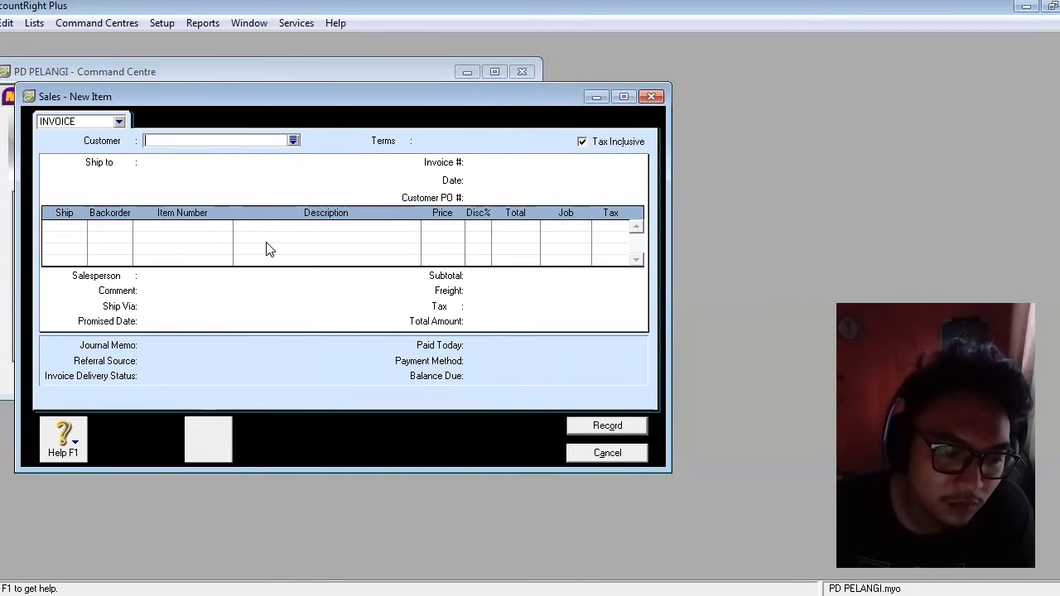
pyautogui.click(292, 142)
pyautogui.click(375, 250)
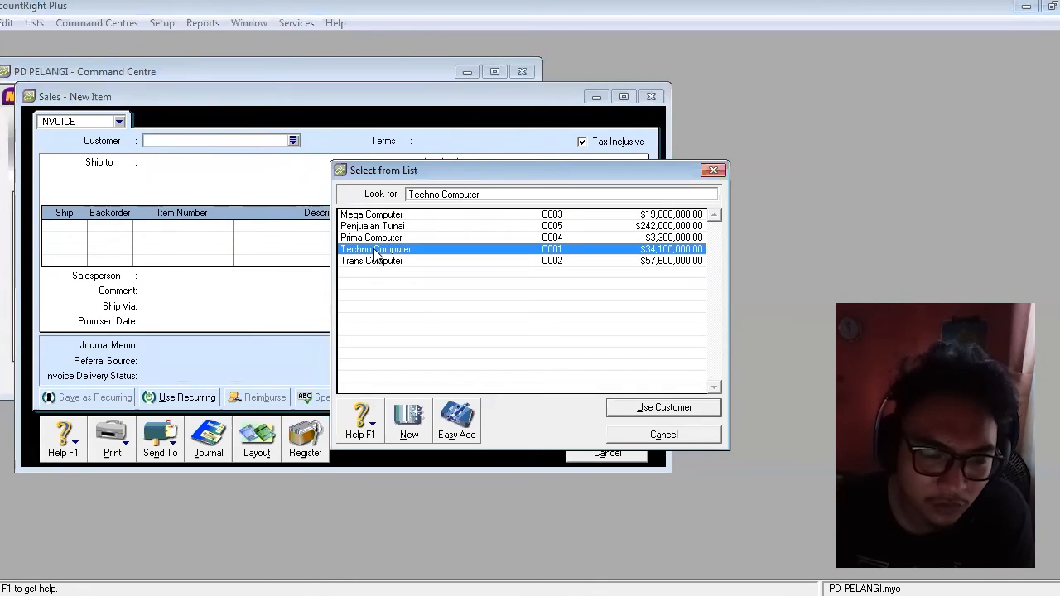
pyautogui.click(665, 408)
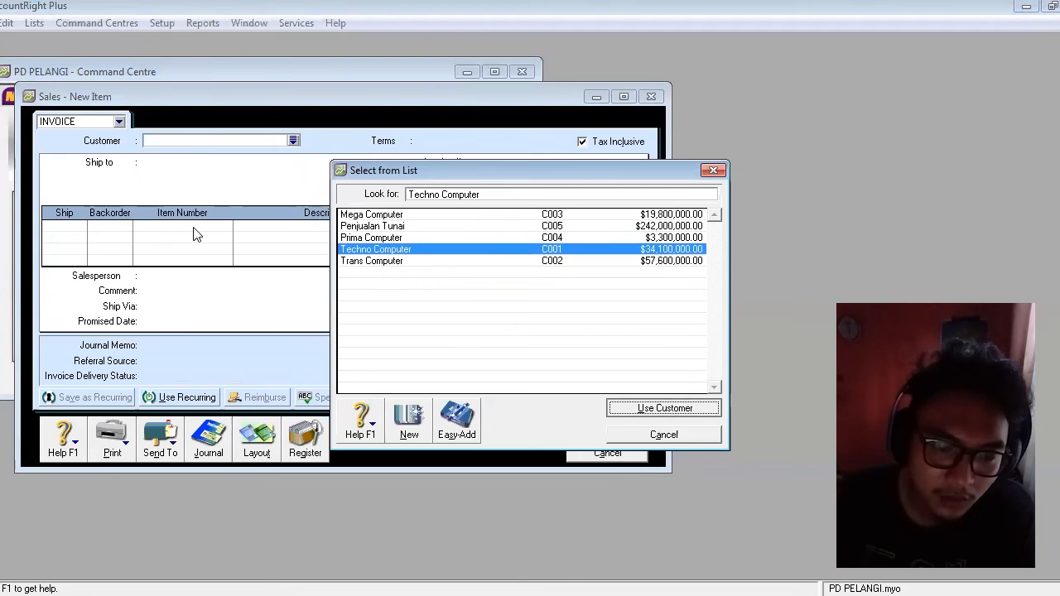
# Step: Set the Techno Computer invoice's number to F12-2 and date to 18-12-20, and enter the customer PO number
pyautogui.click(503, 163)
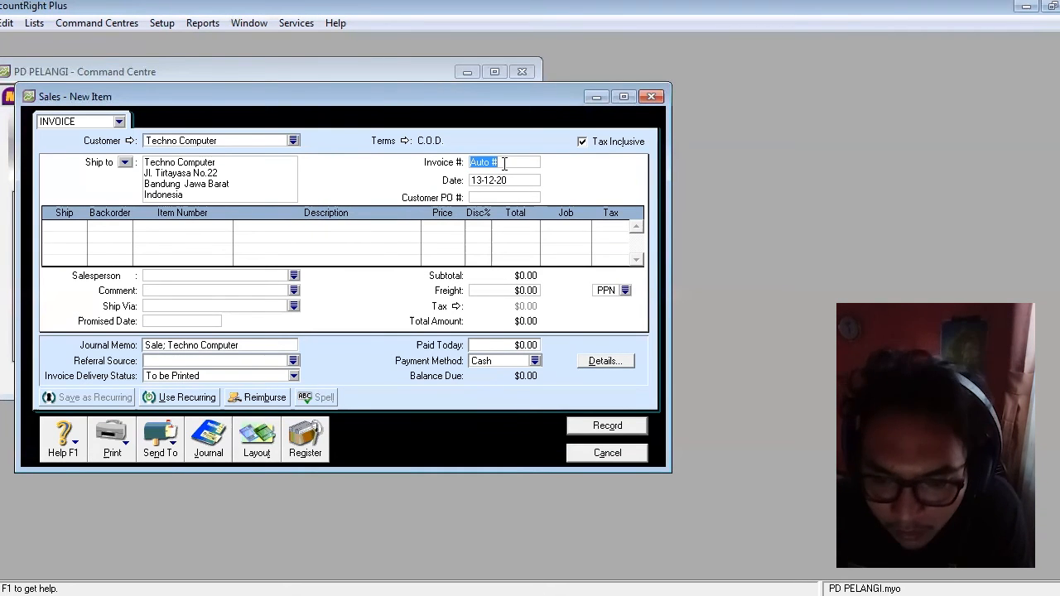
pyautogui.write('F')
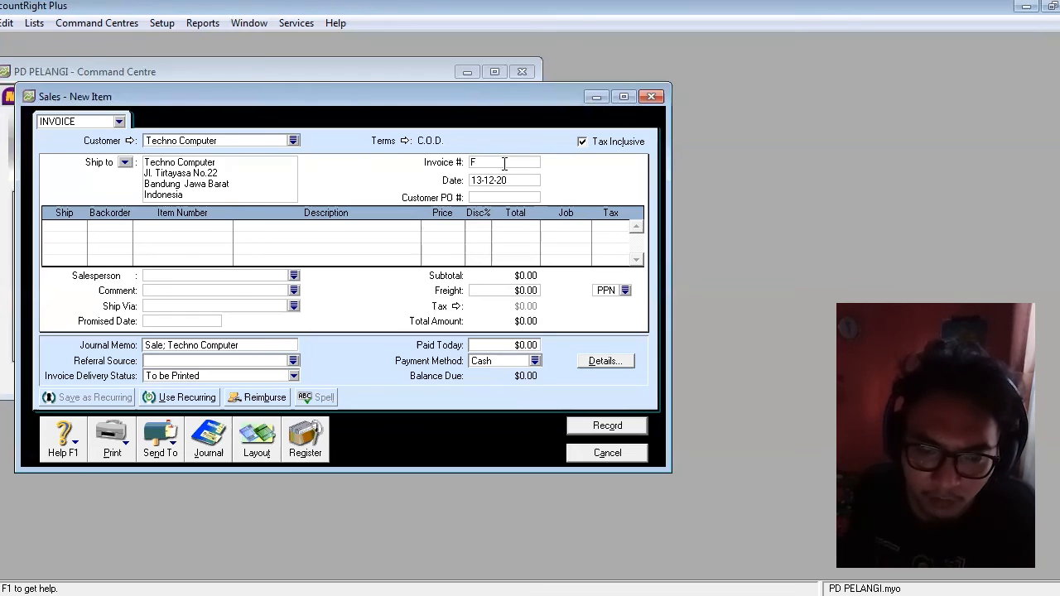
pyautogui.write('12')
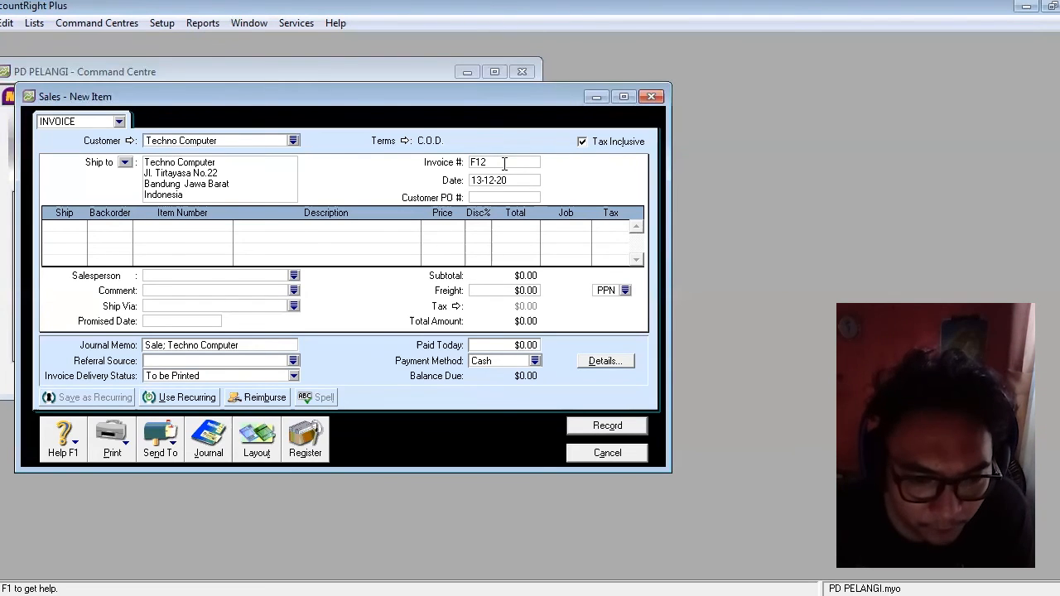
pyautogui.write('-2')
pyautogui.press('Tab')
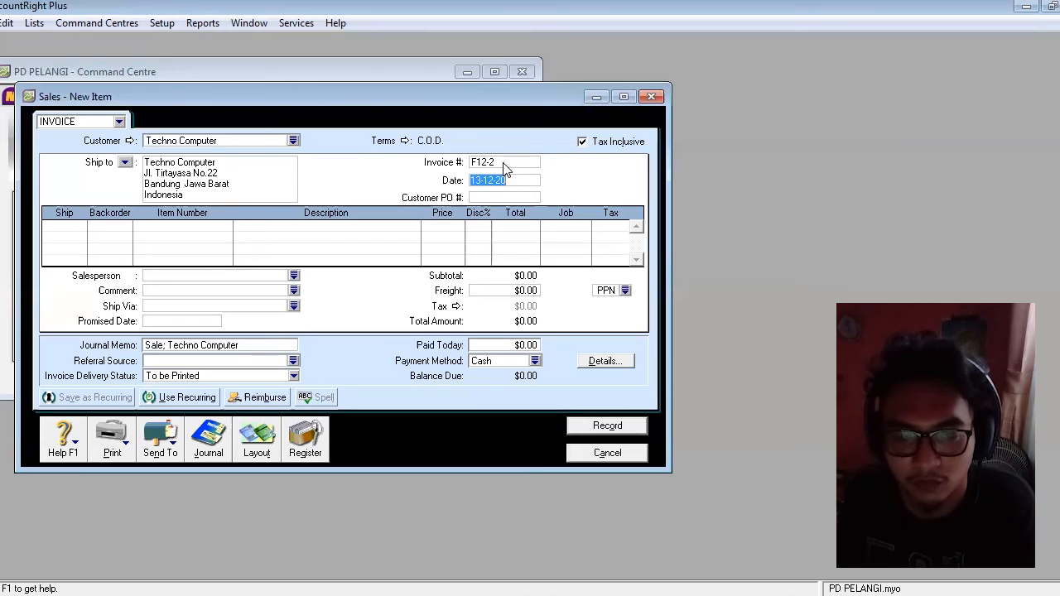
pyautogui.write('18-12-20')
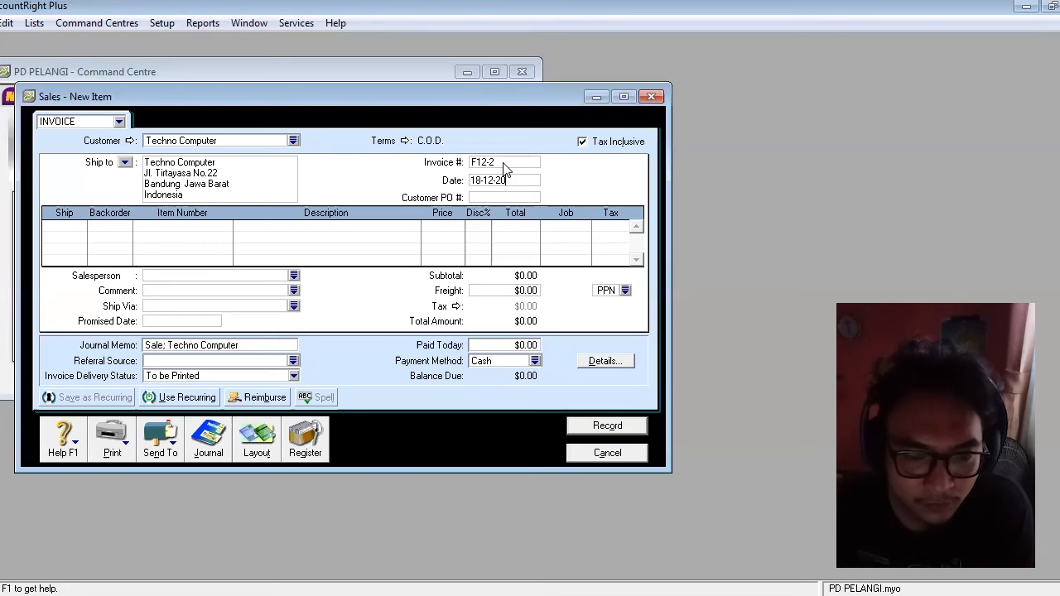
pyautogui.press('Tab')
pyautogui.write('123')
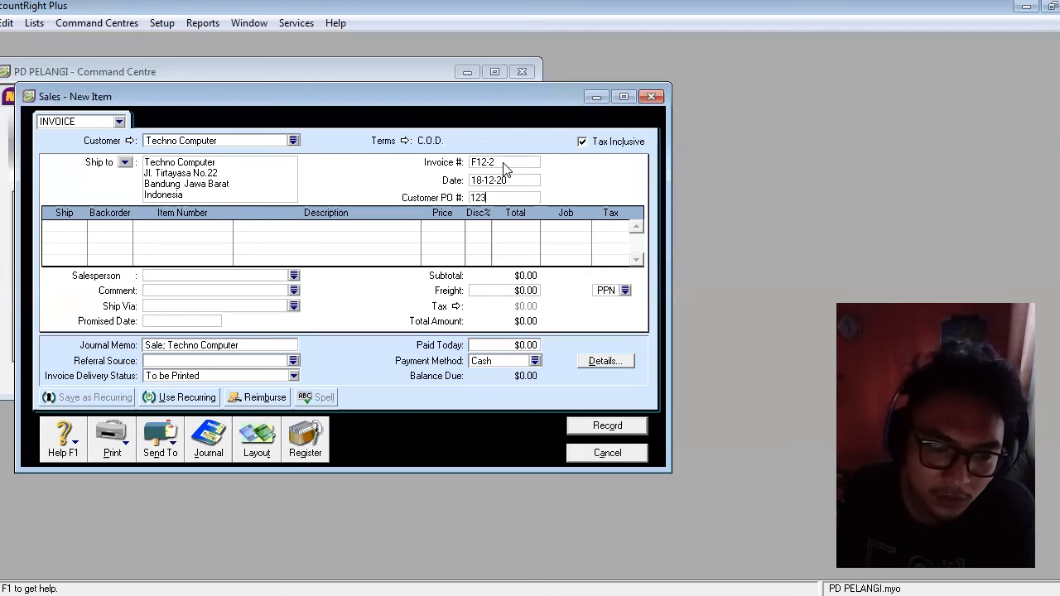
# Step: Set the invoice's credit terms to payment due in a given number of days, with 30 balance due days
pyautogui.click(406, 141)
pyautogui.click(683, 199)
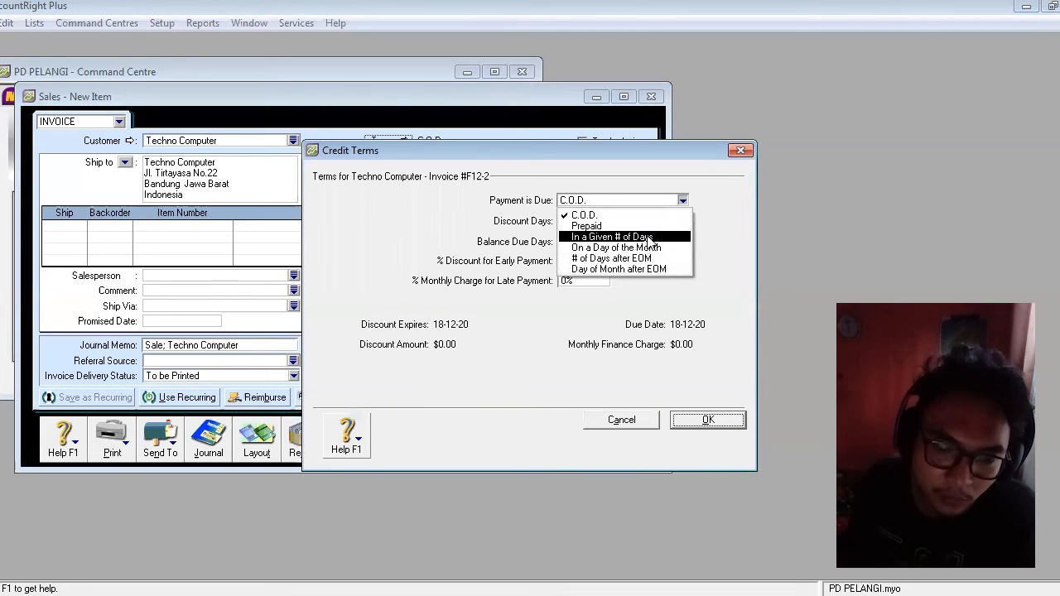
pyautogui.click(640, 259)
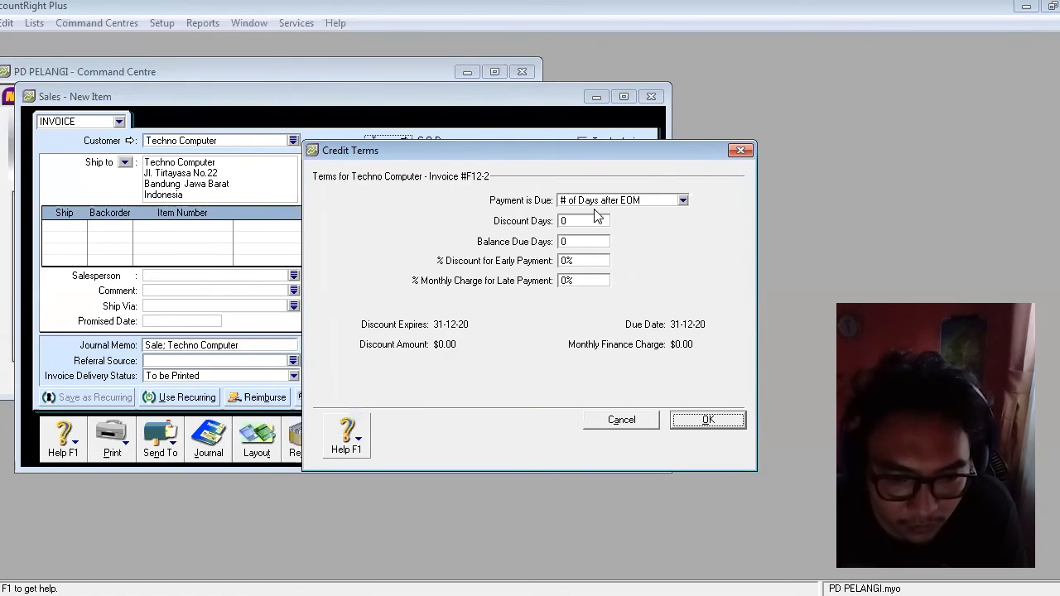
pyautogui.click(680, 200)
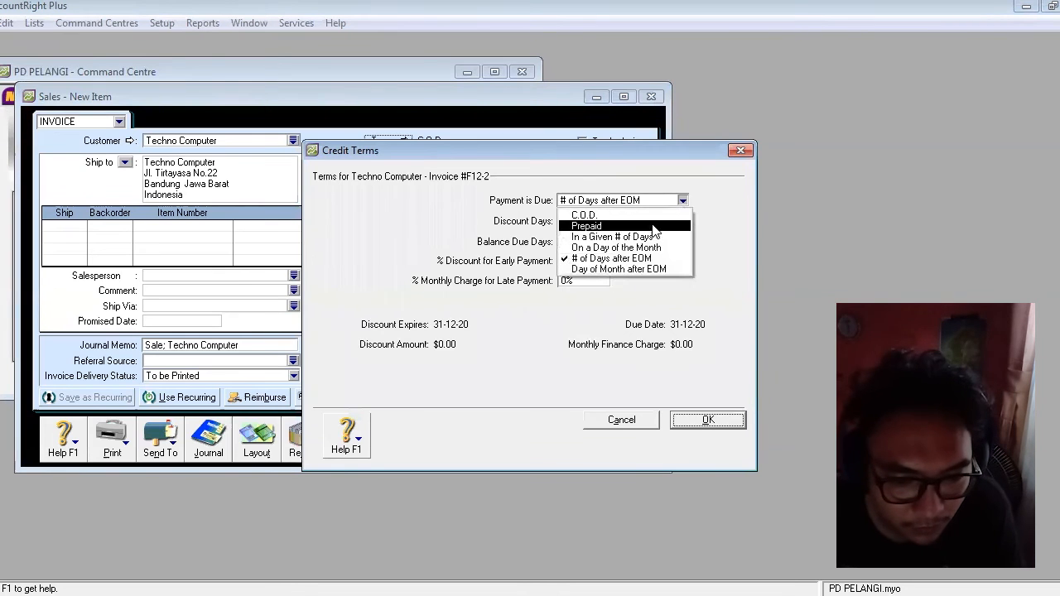
pyautogui.click(634, 237)
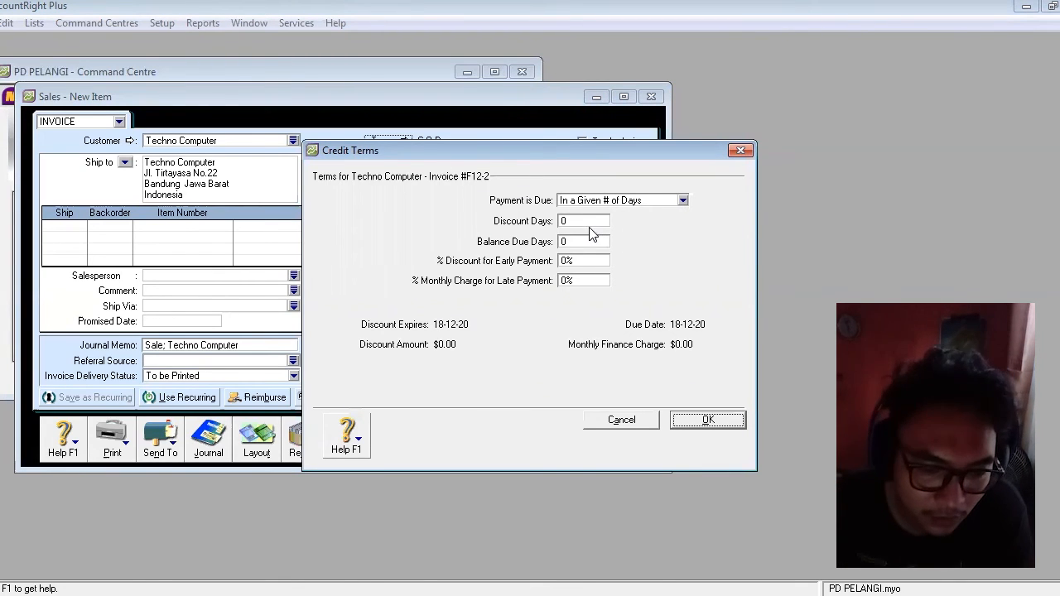
pyautogui.click(574, 242)
pyautogui.write('3')
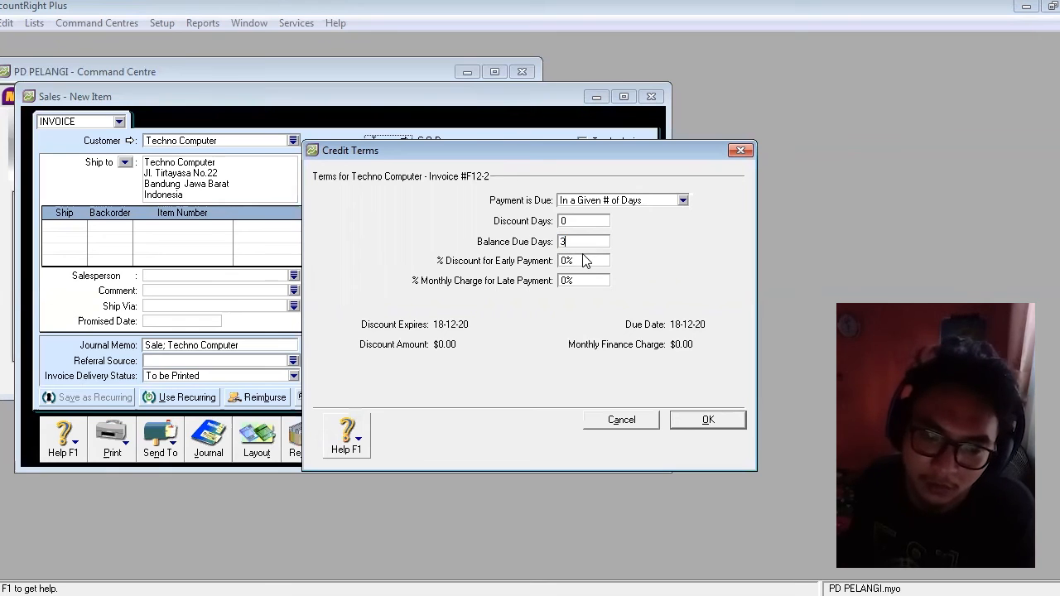
pyautogui.write('0')
# Step: Set the credit terms to 10 discount days and a 2% discount for early payment, and accept them
pyautogui.click(586, 220)
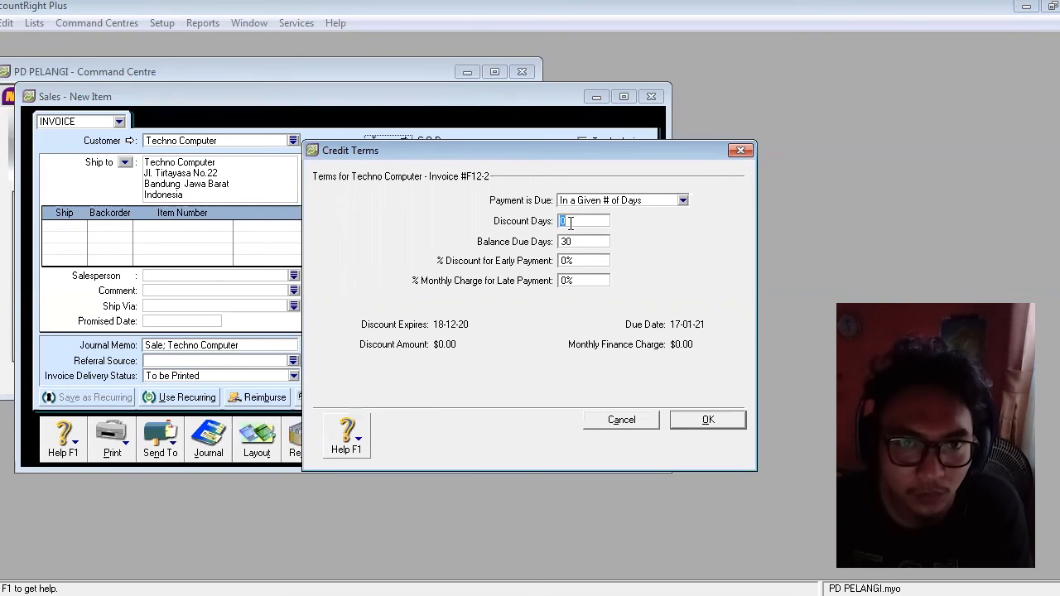
pyautogui.write('10')
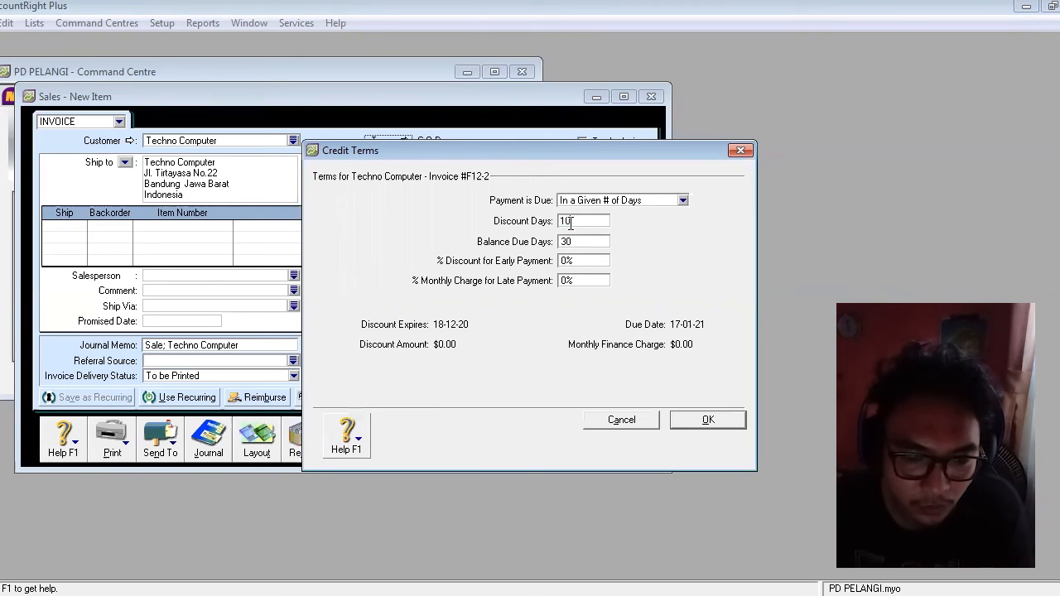
pyautogui.click(565, 262)
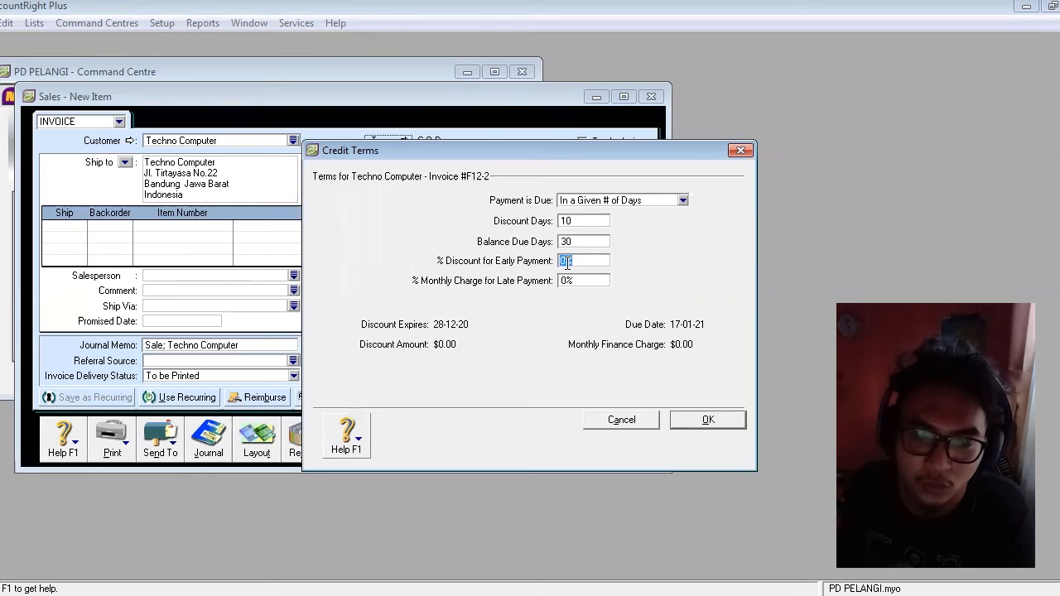
pyautogui.write('2')
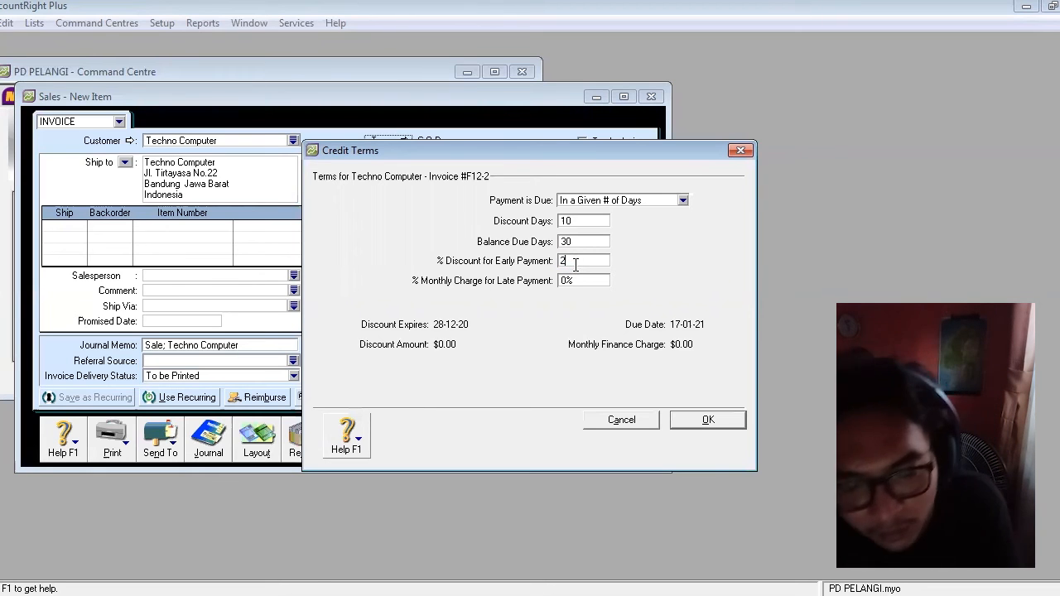
pyautogui.write('%')
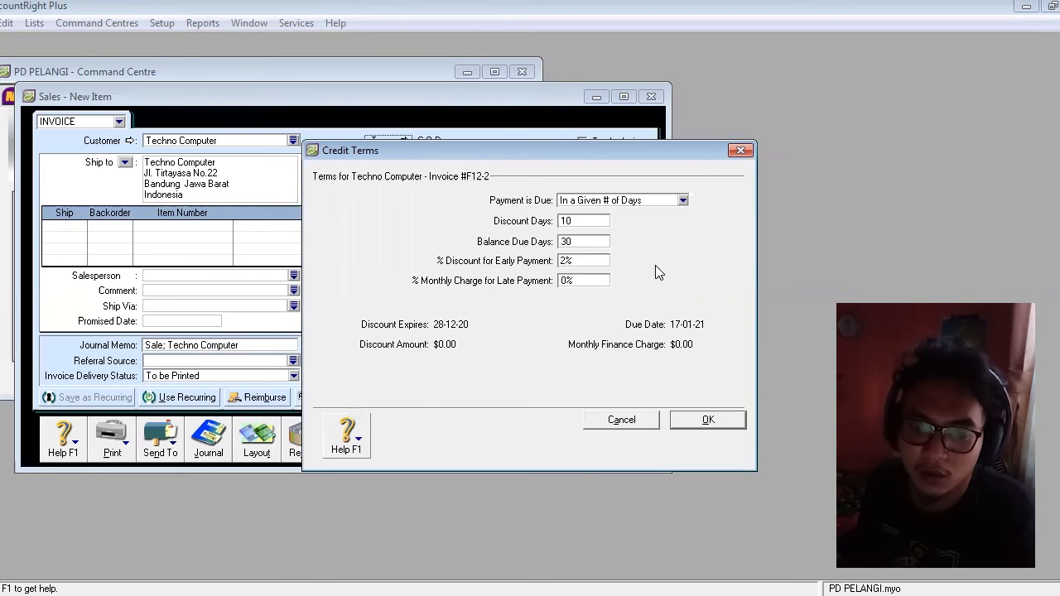
pyautogui.click(709, 421)
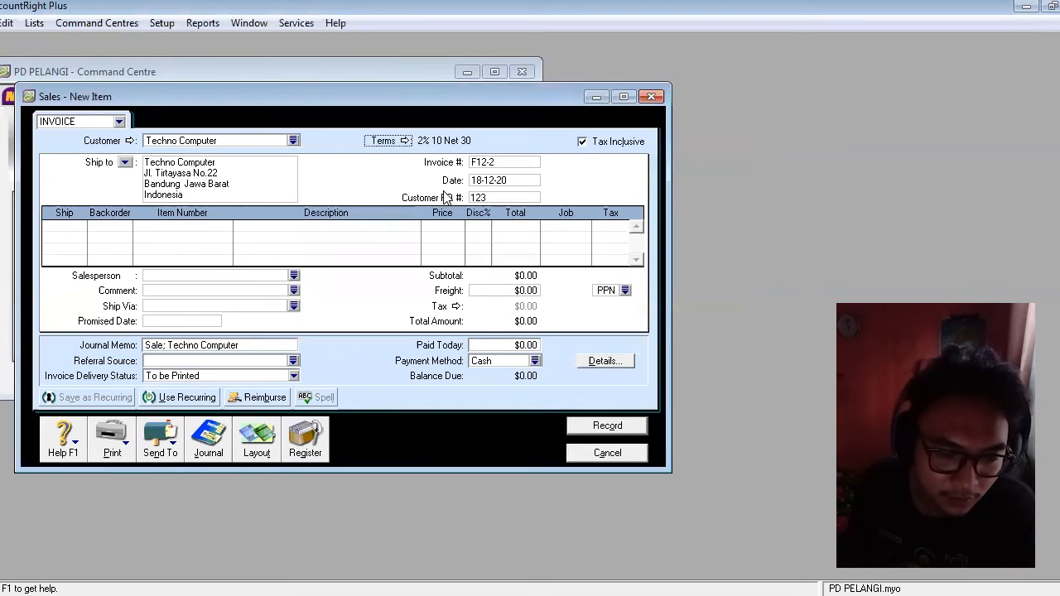
# Step: Add an invoice line for 6 units of item 1230P, IBM P-230
pyautogui.click(75, 226)
pyautogui.write('6')
pyautogui.press('Tab')
pyautogui.press('Tab')
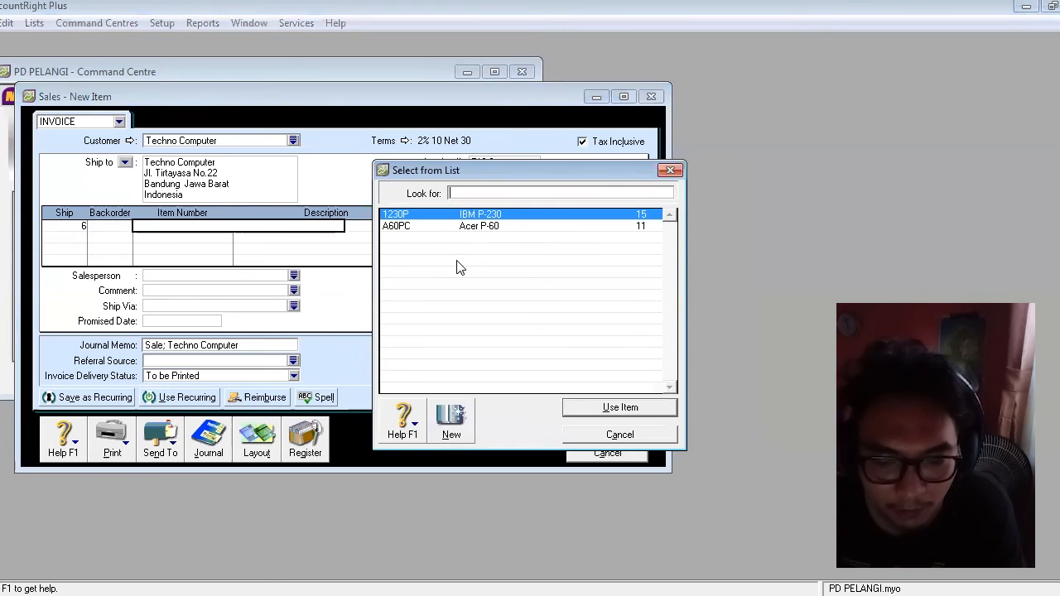
pyautogui.click(589, 412)
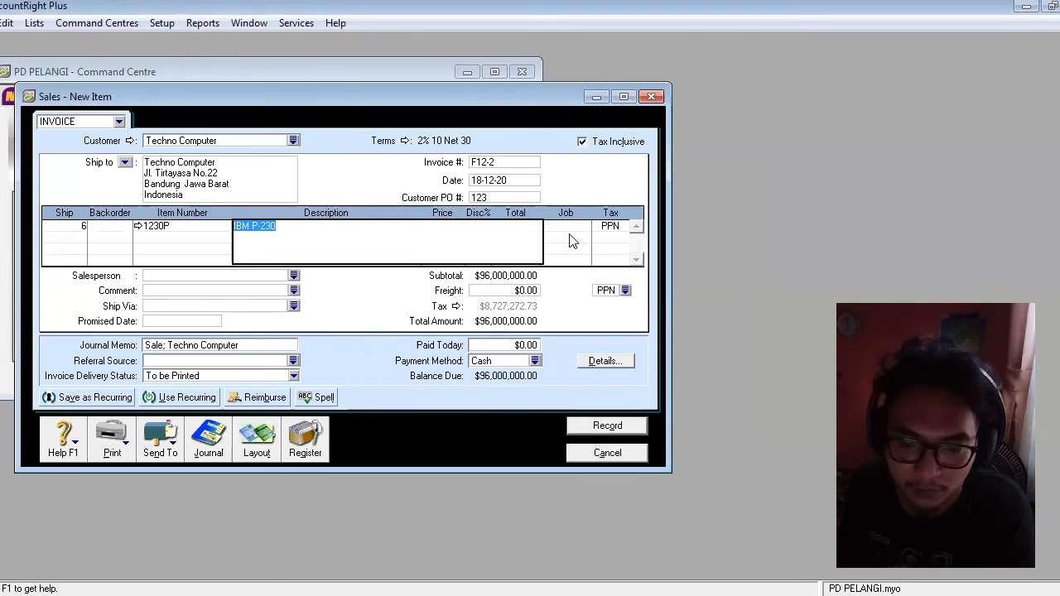
# Step: Add a second invoice line for 4 units of item A60PC, Acer P-60
pyautogui.click(84, 238)
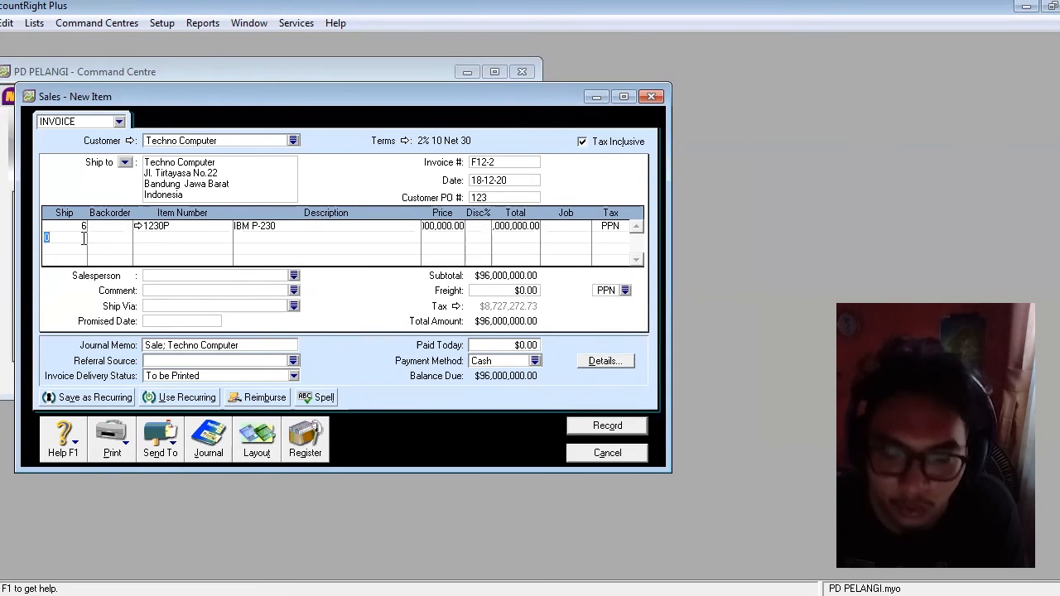
pyautogui.write('4')
pyautogui.click(185, 236)
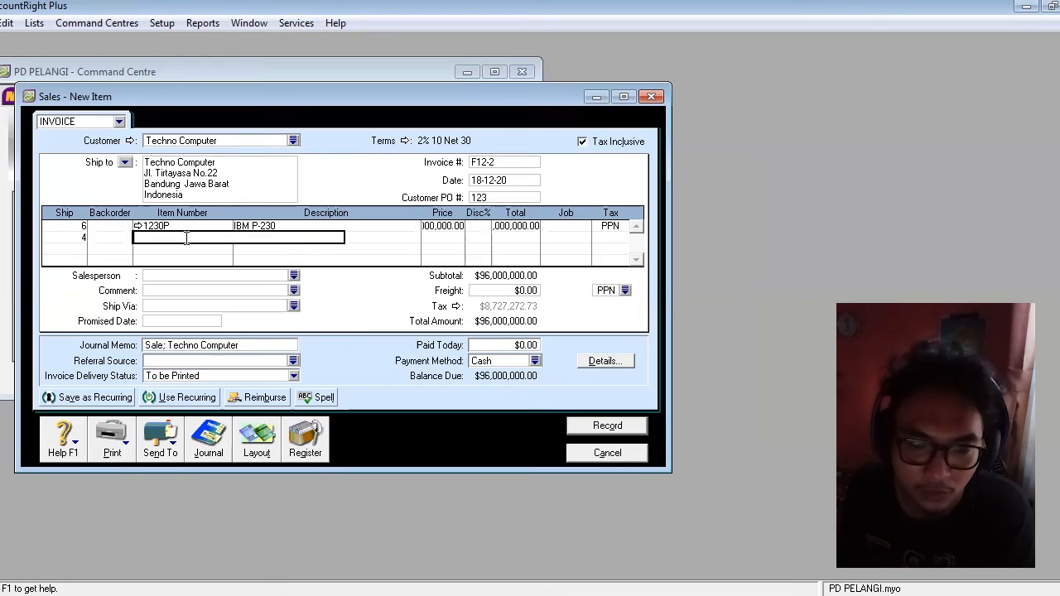
pyautogui.press('Tab')
pyautogui.click(393, 225)
pyautogui.click(598, 408)
# Step: Set the unit prices to $18,500,000 for IBM P-230 and $15,000,000 for Acer P-60, then record the invoice and close the window
pyautogui.click(442, 226)
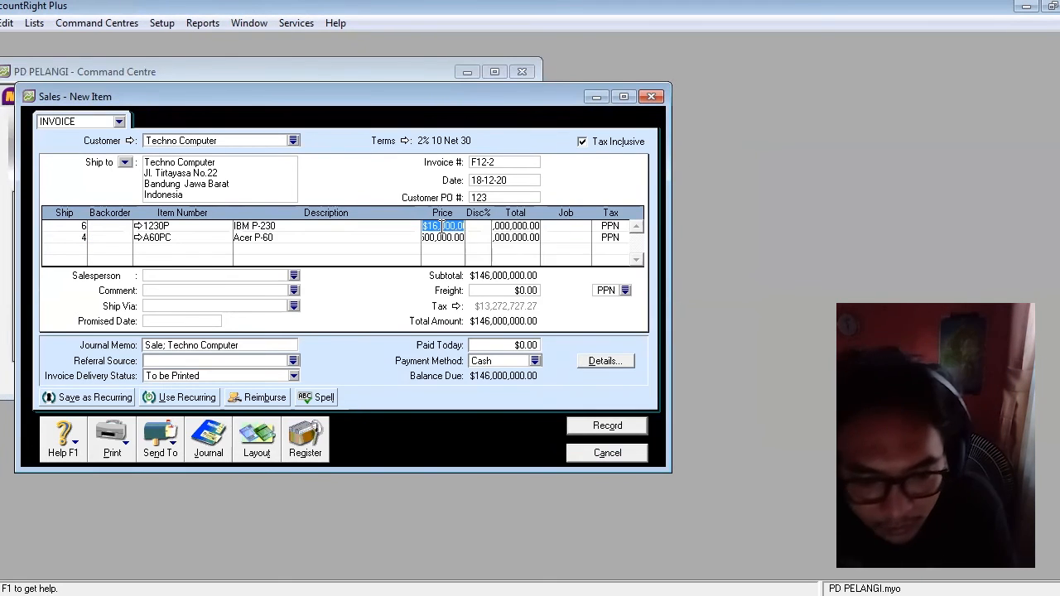
pyautogui.click(435, 226)
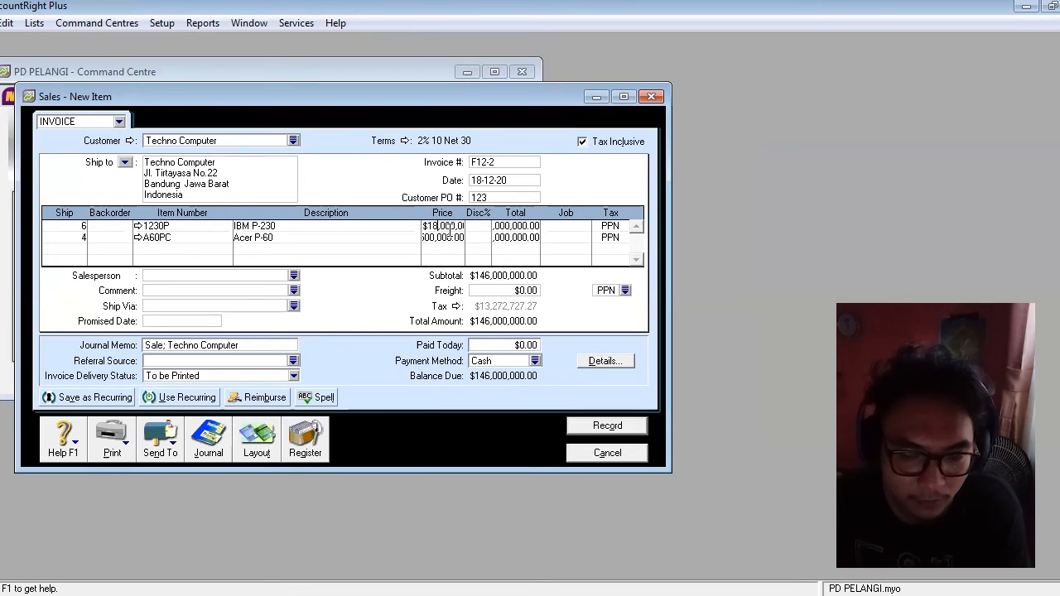
pyautogui.write('8')
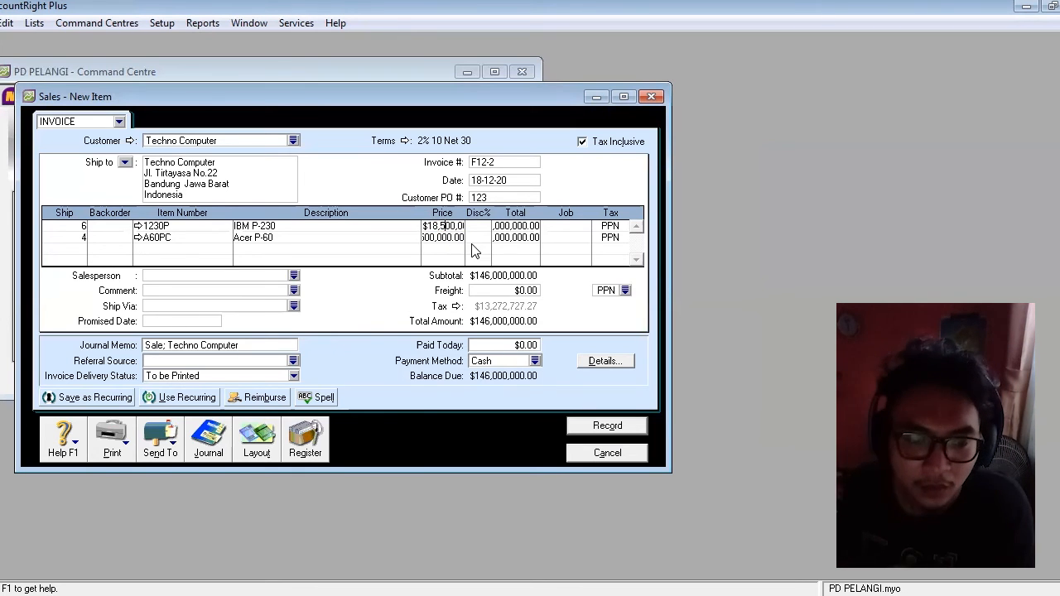
pyautogui.click(439, 239)
pyautogui.moveTo(438, 240); pyautogui.dragTo(446, 239)
pyautogui.write('5,0')
pyautogui.click(507, 238)
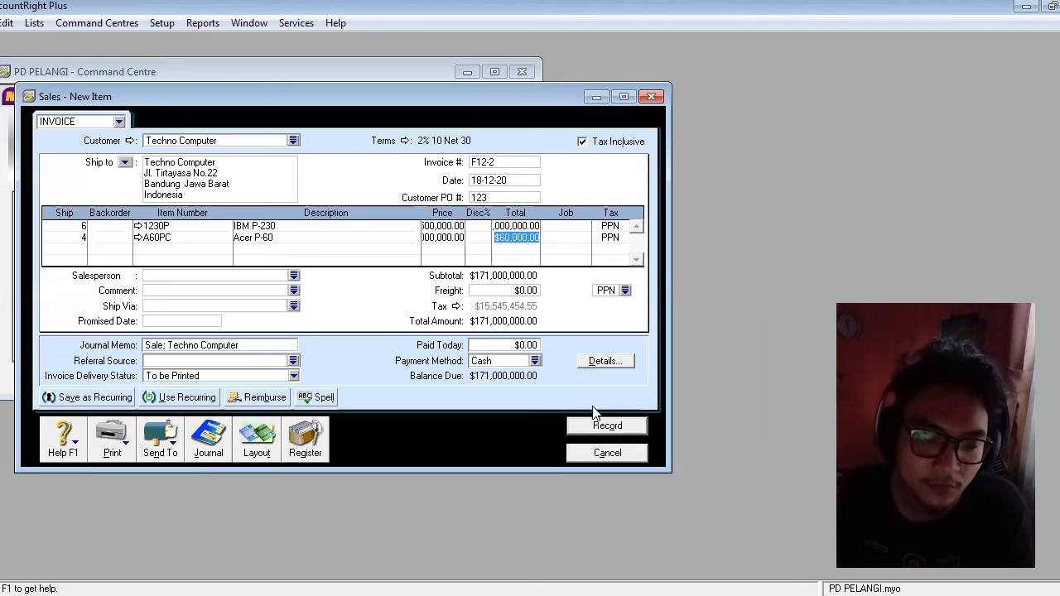
pyautogui.click(598, 427)
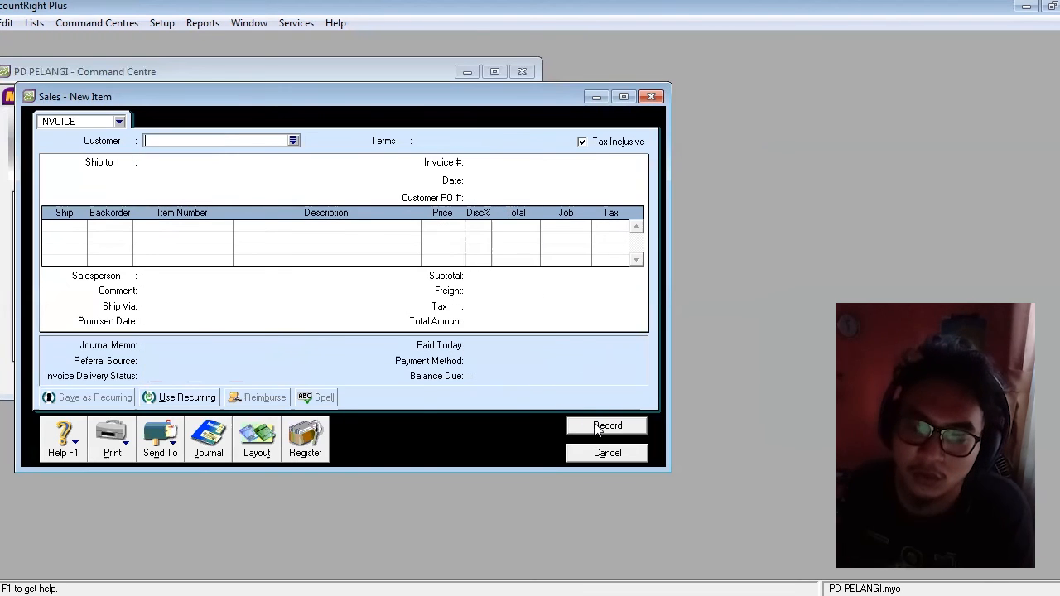
pyautogui.click(651, 97)
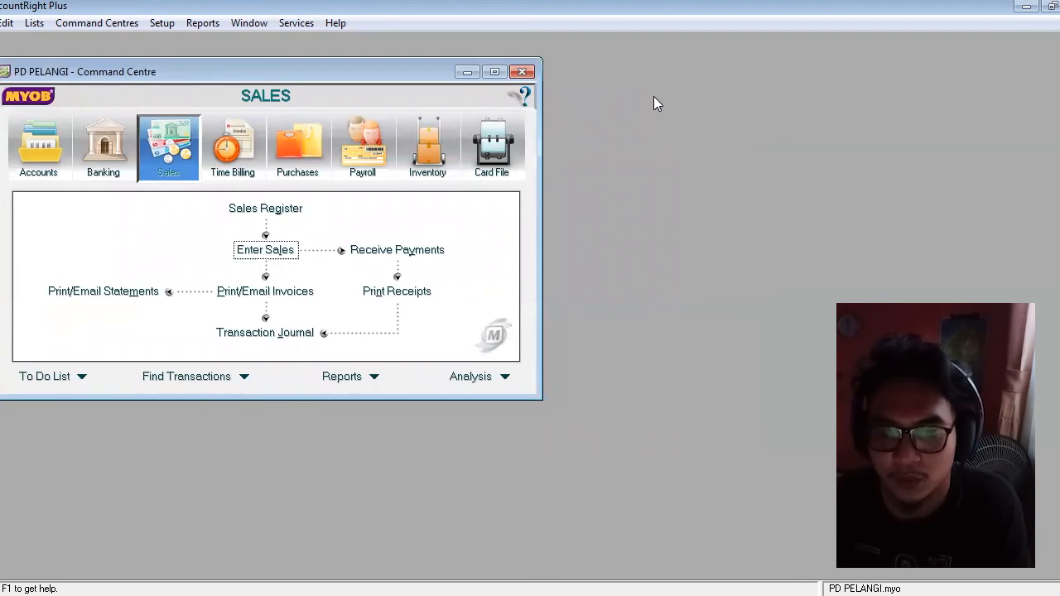
# Step: Start a Spend Money entry with cheque number BKK12-3 and date 19-12-20
pyautogui.click(111, 150)
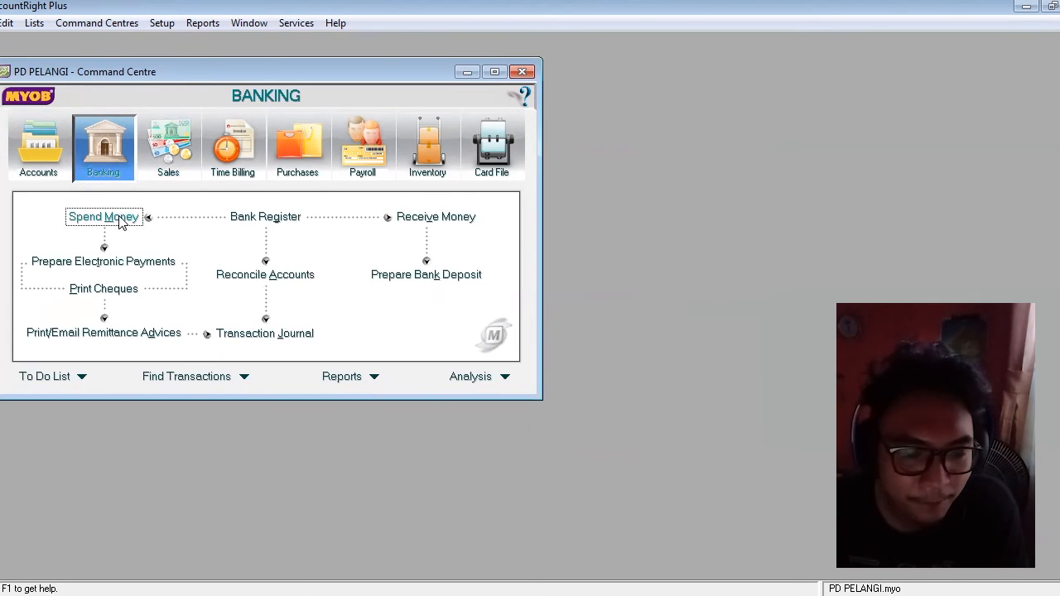
pyautogui.click(121, 217)
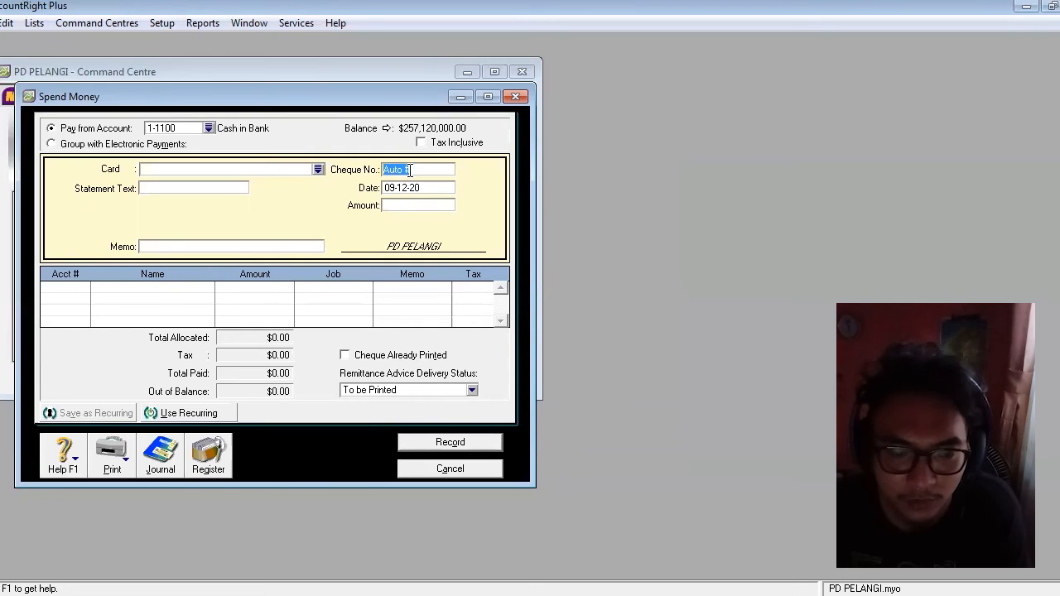
pyautogui.write('BB')
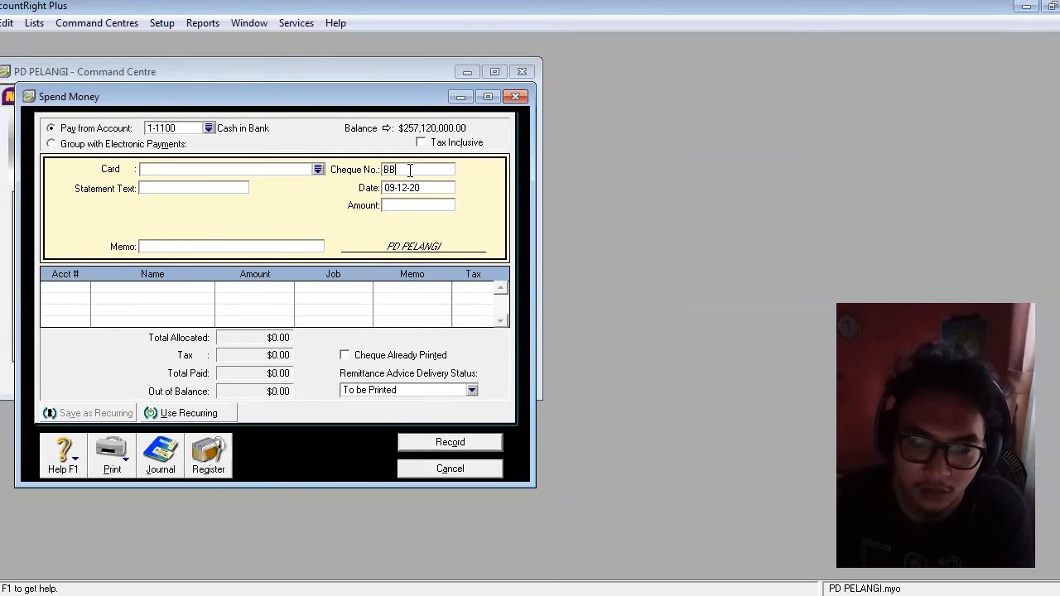
pyautogui.write('KK12')
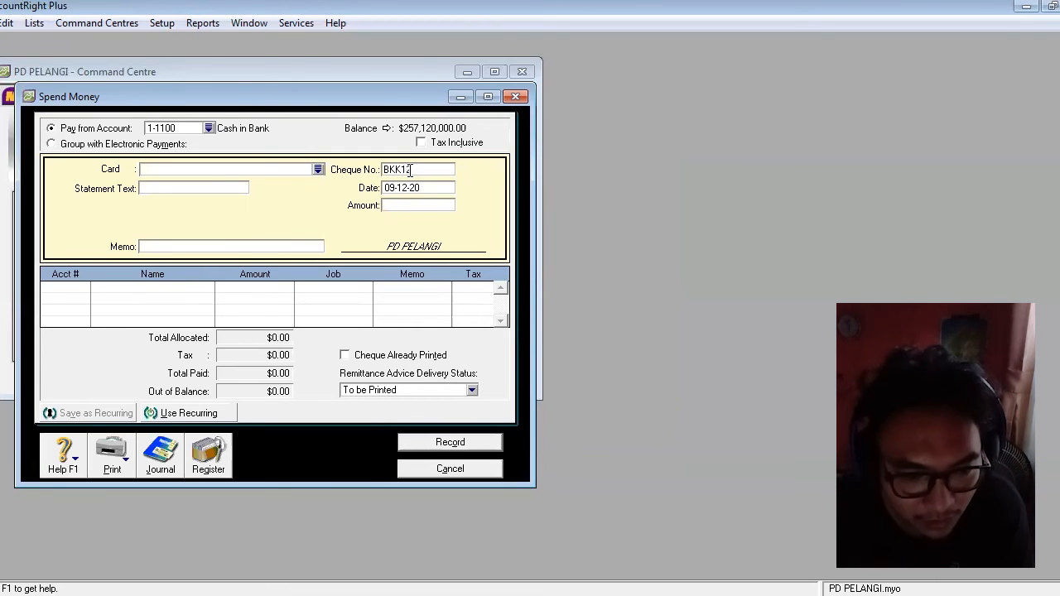
pyautogui.write('-3')
pyautogui.press('Tab')
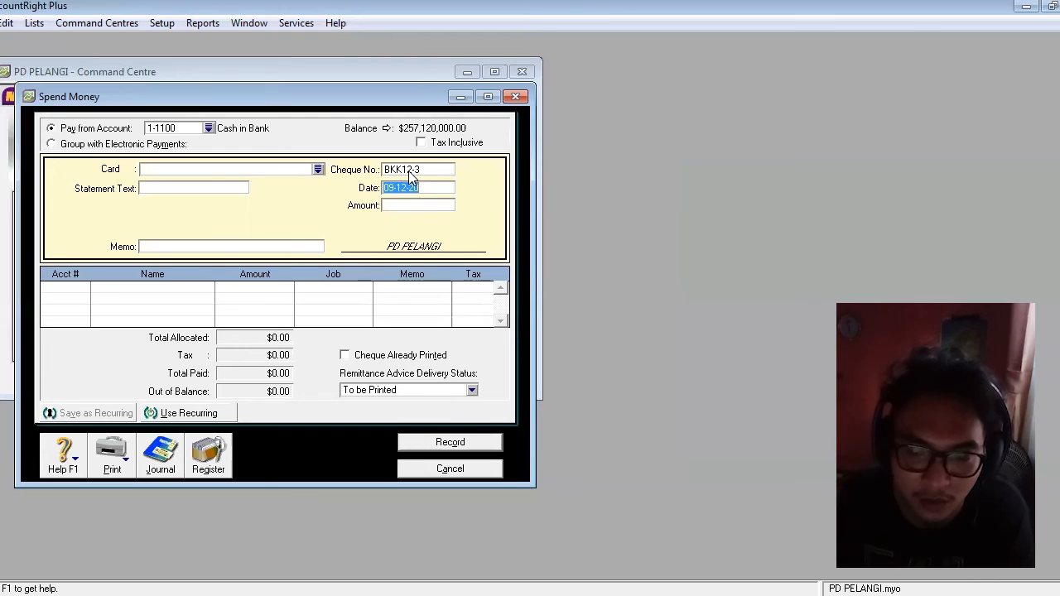
pyautogui.write('19-12-20')
pyautogui.press('Tab')
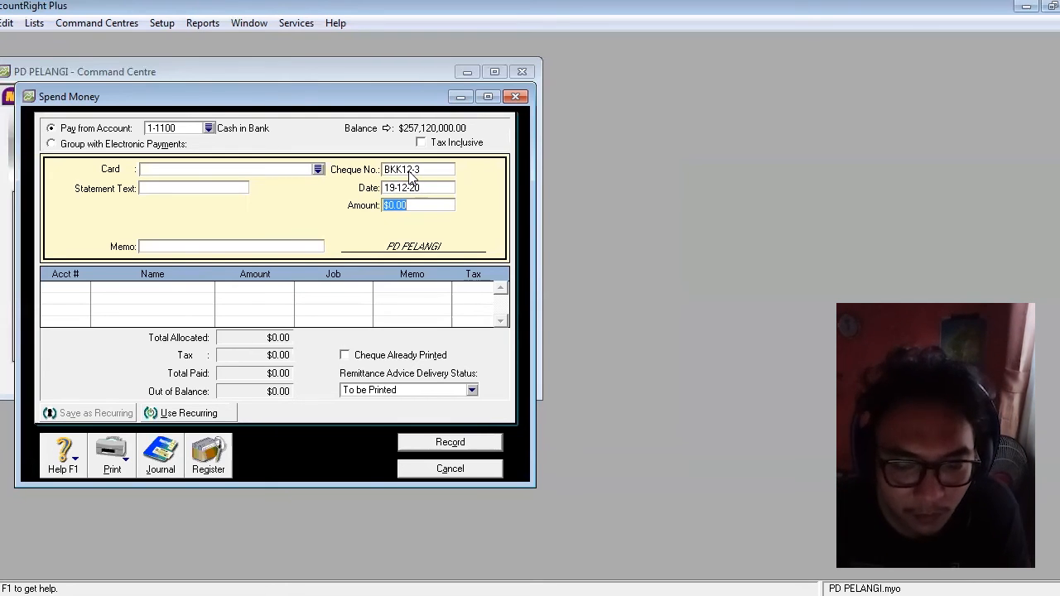
# Step: Set the payment amount to $286,000,000 and the memo to "Pelunasan faktur F05 tertanggal 10 Desember 2020"
pyautogui.write('28')
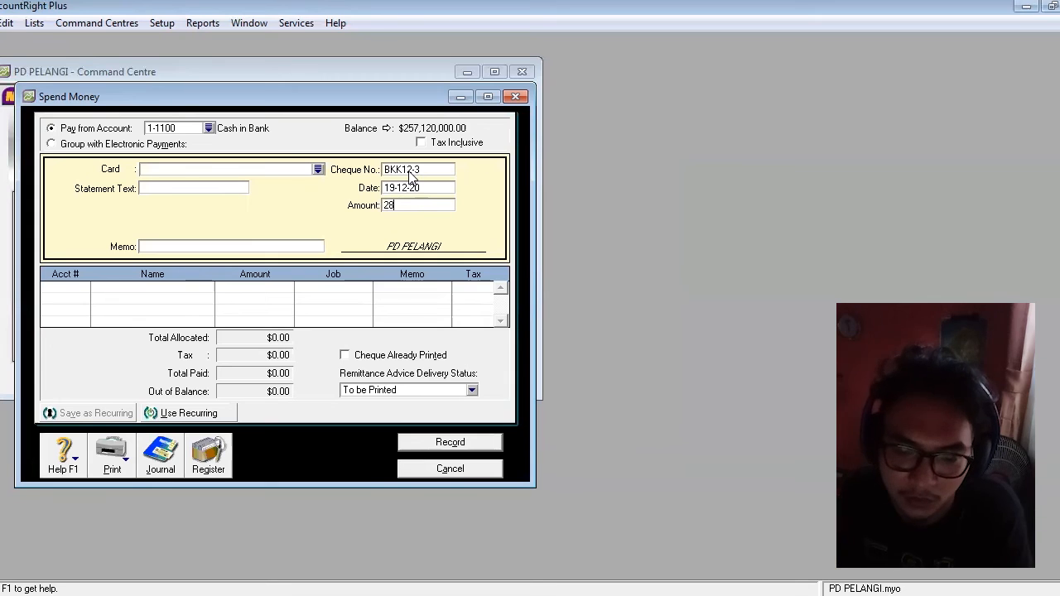
pyautogui.write('6000000')
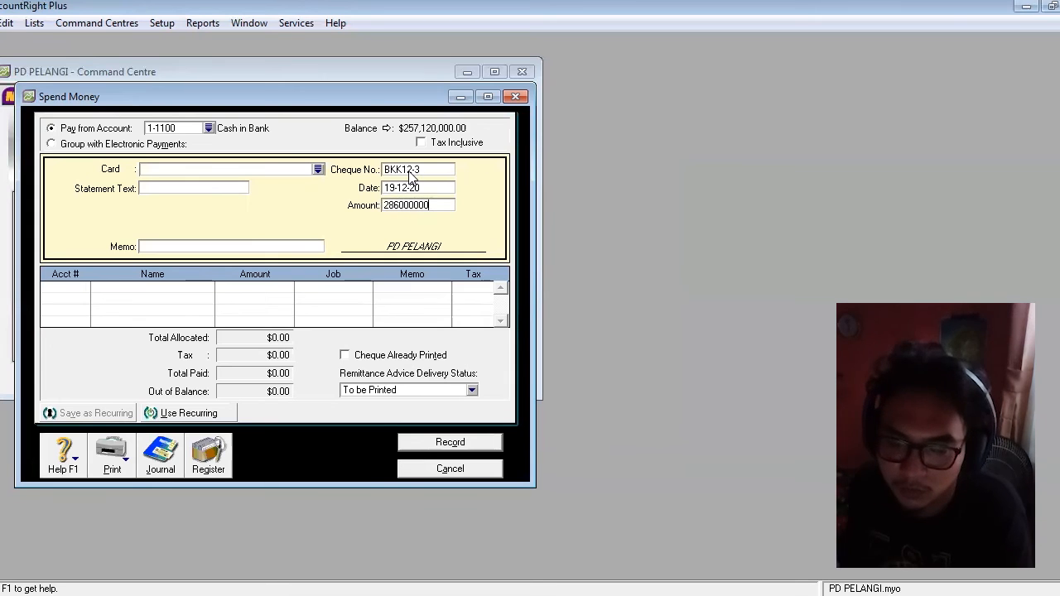
pyautogui.click(236, 245)
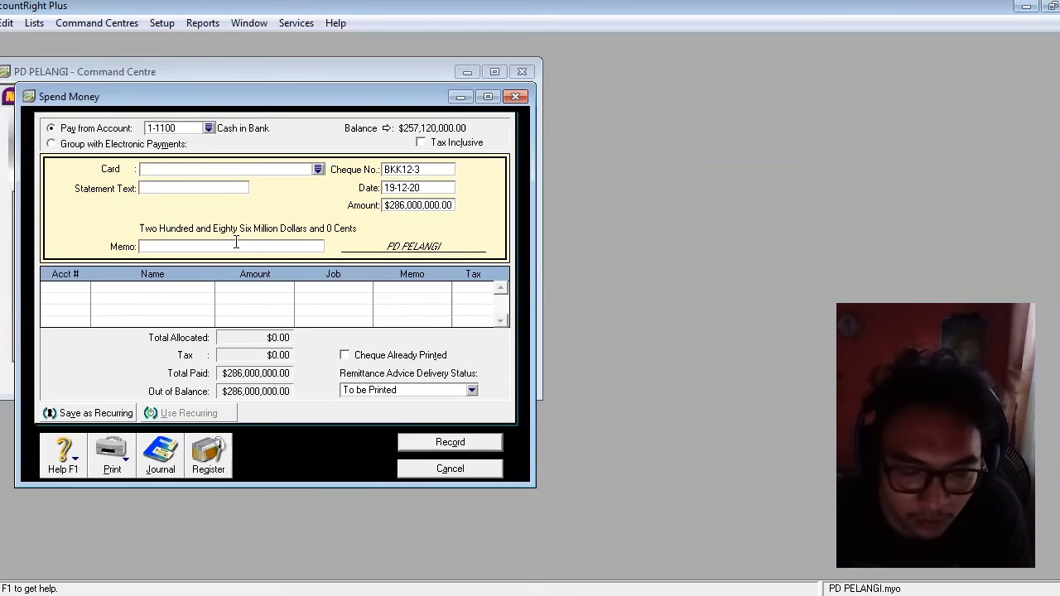
pyautogui.write('Pel')
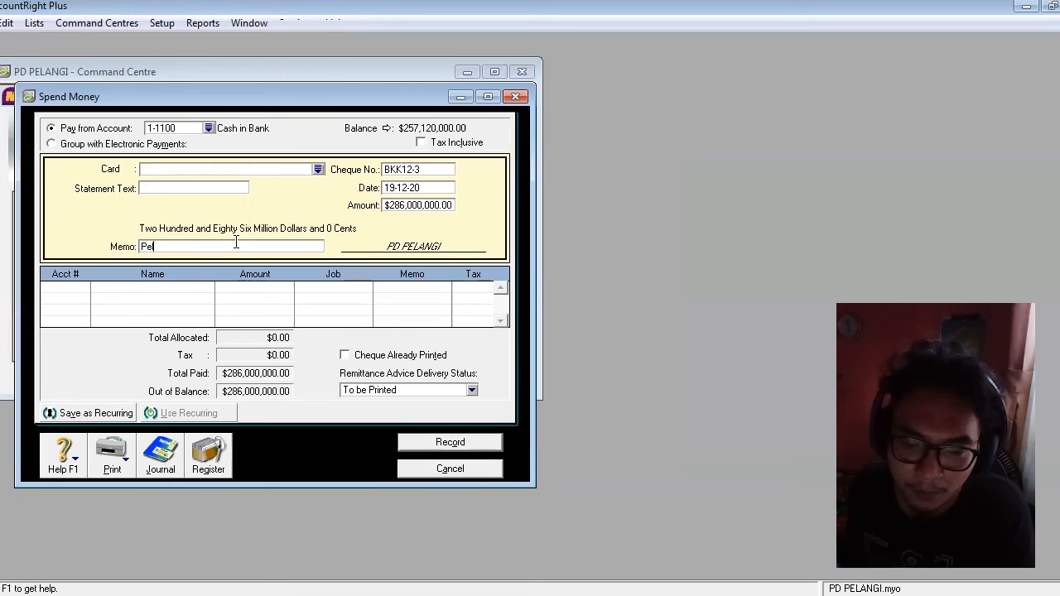
pyautogui.write('unasan faktur F')
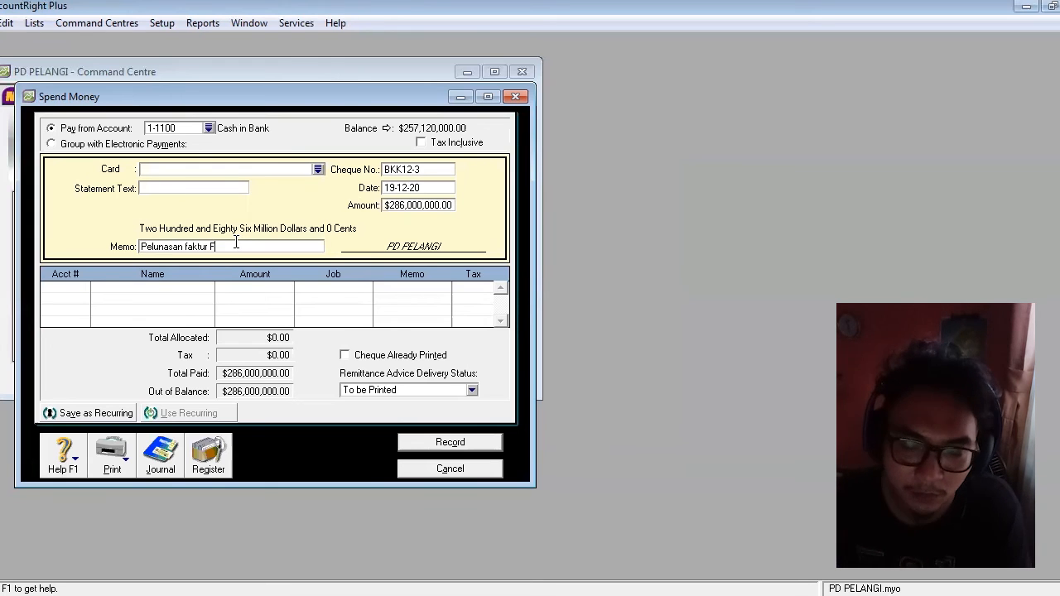
pyautogui.write('05 ter tanggal 10 Desember 2020')
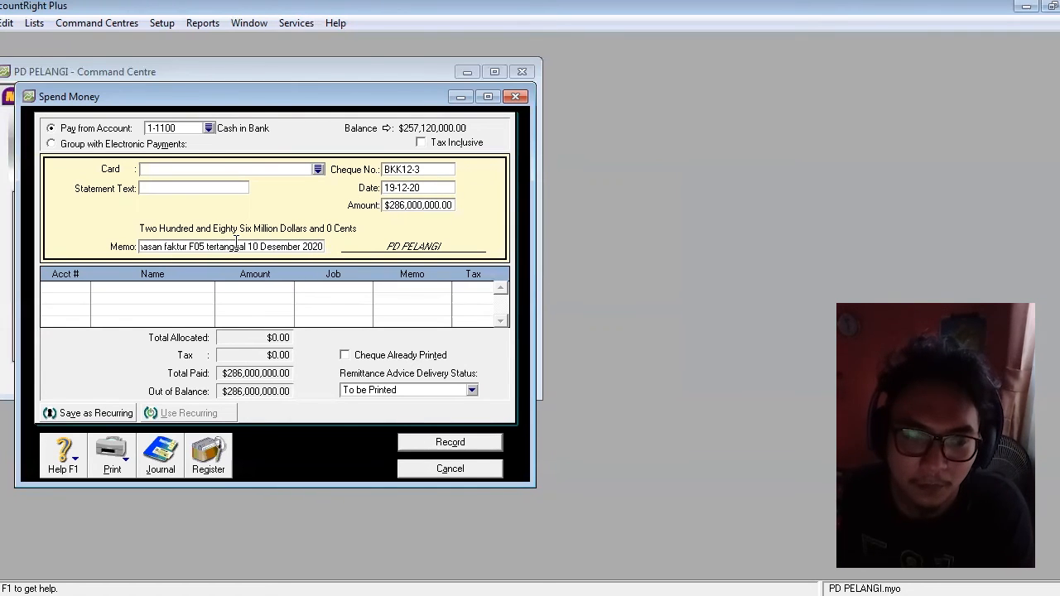
# Step: Allocate the full BKK12-3 payment to account 2-1200 Expense Payable
pyautogui.click(85, 290)
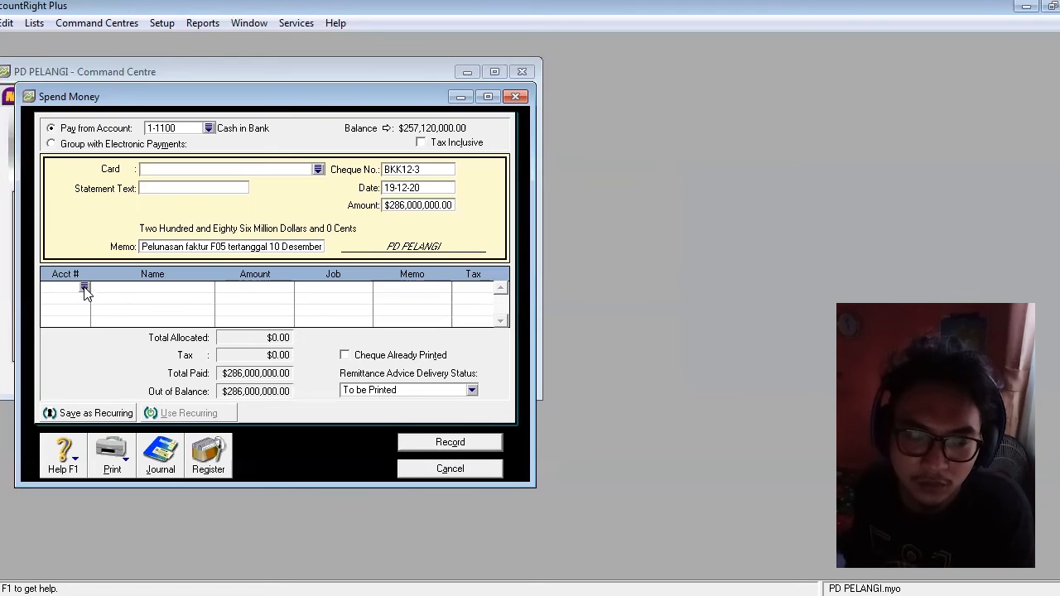
pyautogui.write('6-')
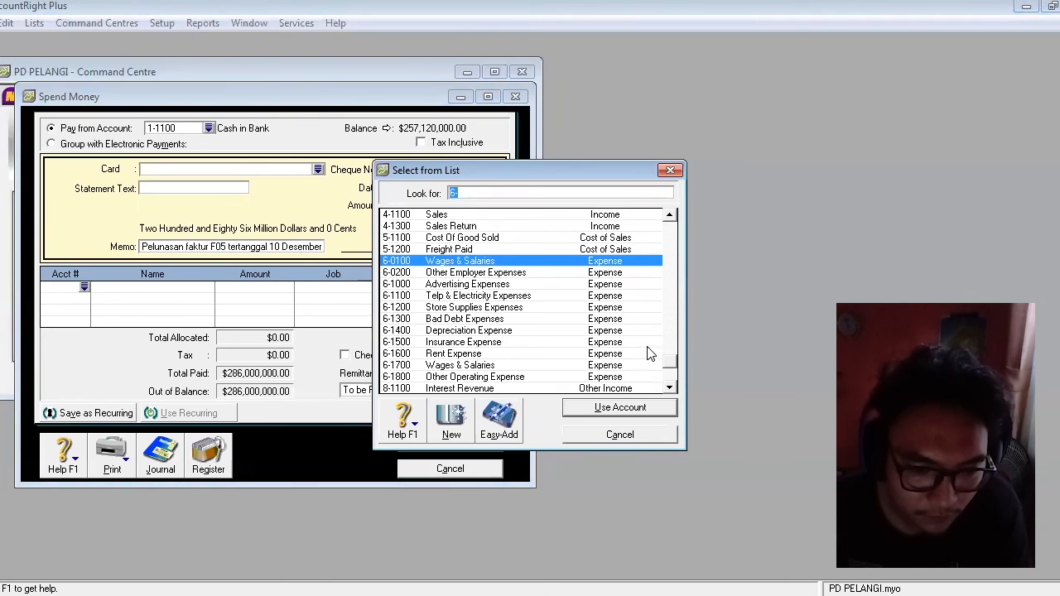
pyautogui.moveTo(672, 366); pyautogui.dragTo(669, 236)
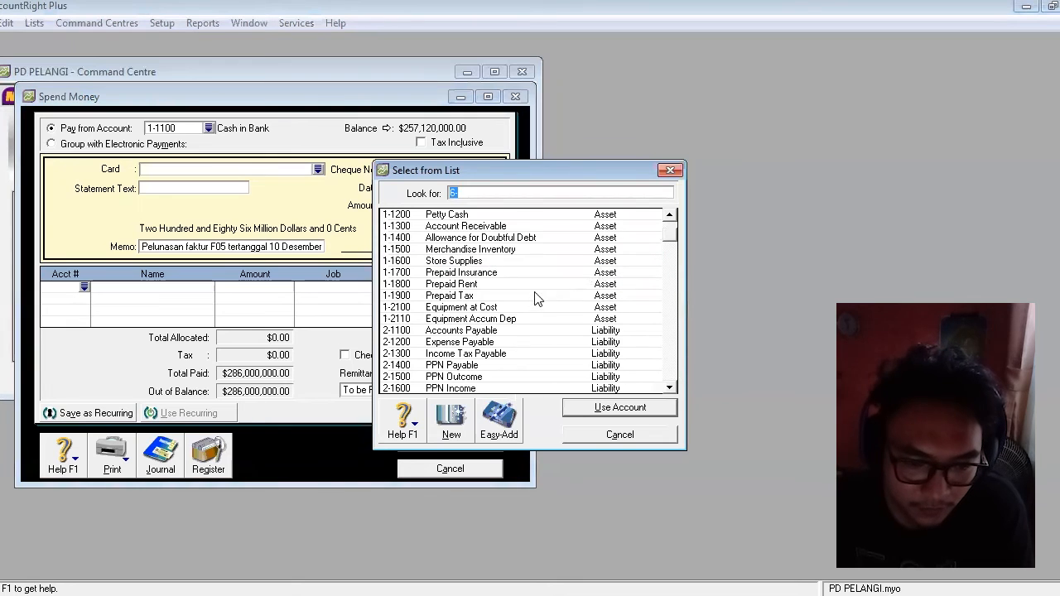
pyautogui.click(468, 342)
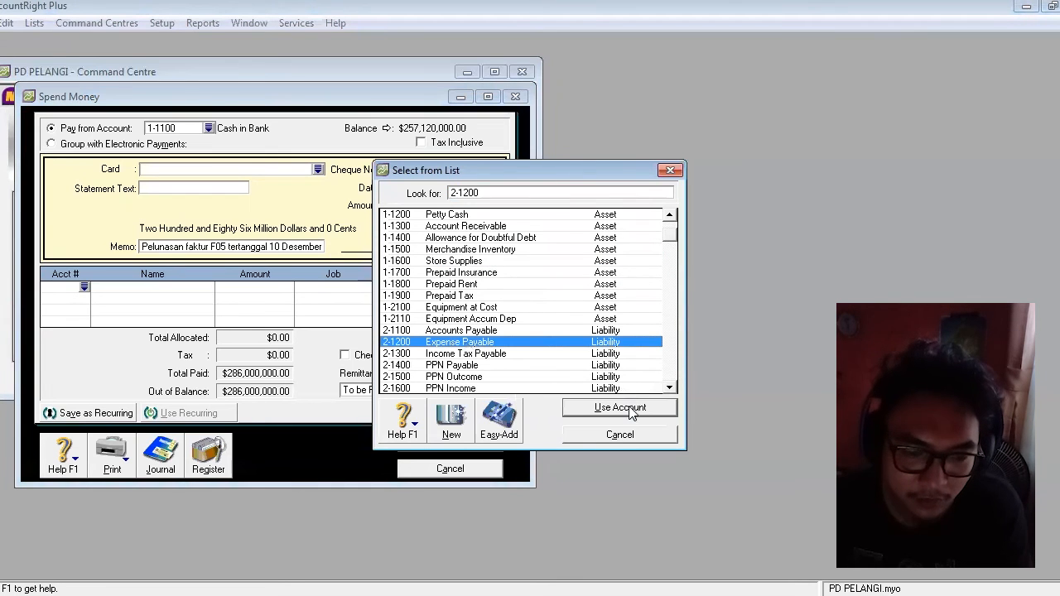
pyautogui.click(629, 411)
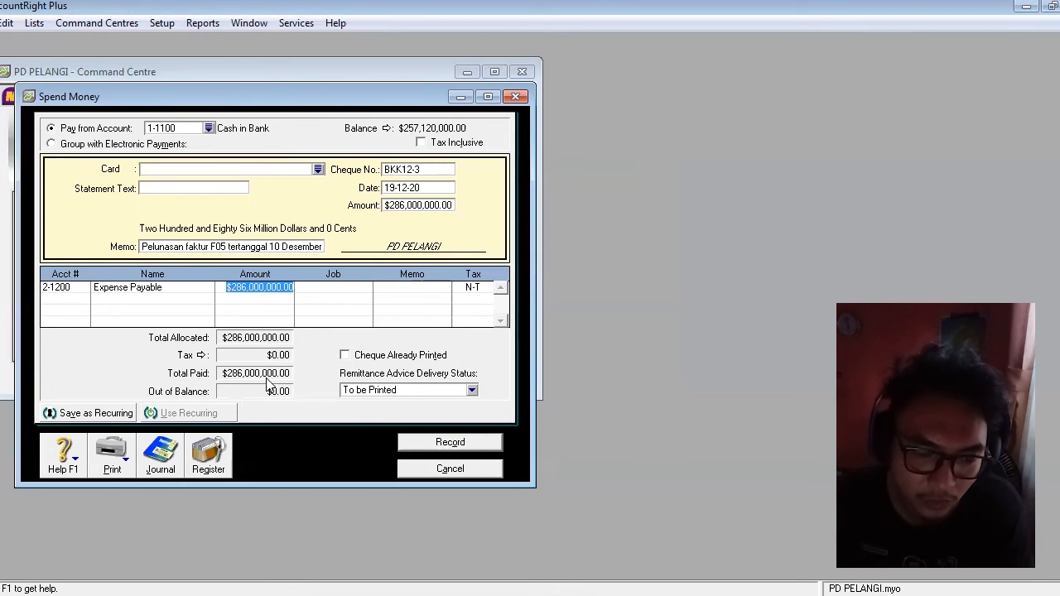
# Step: Try to record the BKK12-3 payment, then close the Spend Money entry
pyautogui.click(478, 445)
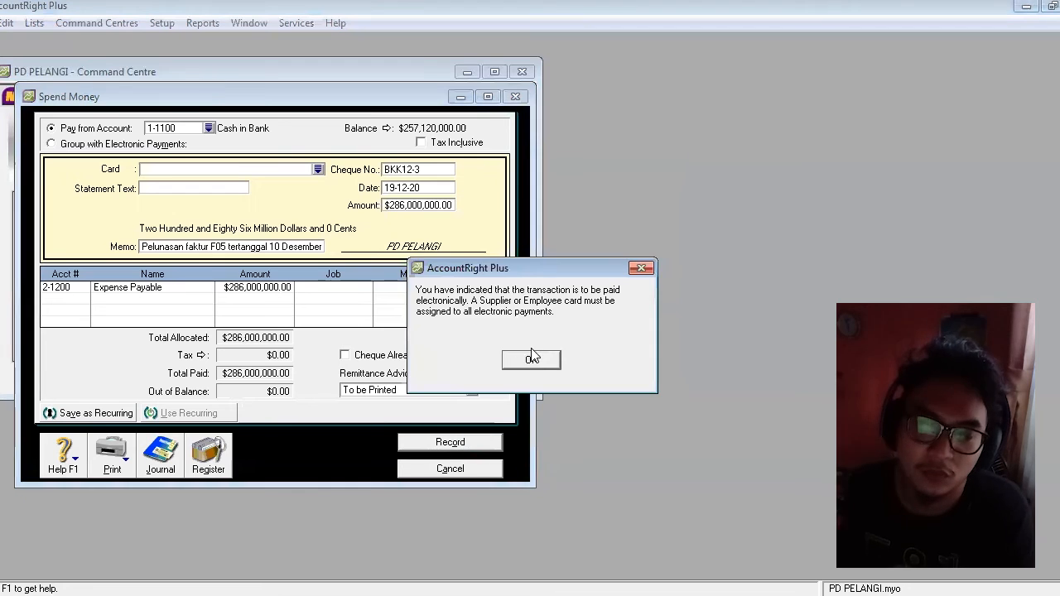
pyautogui.click(536, 361)
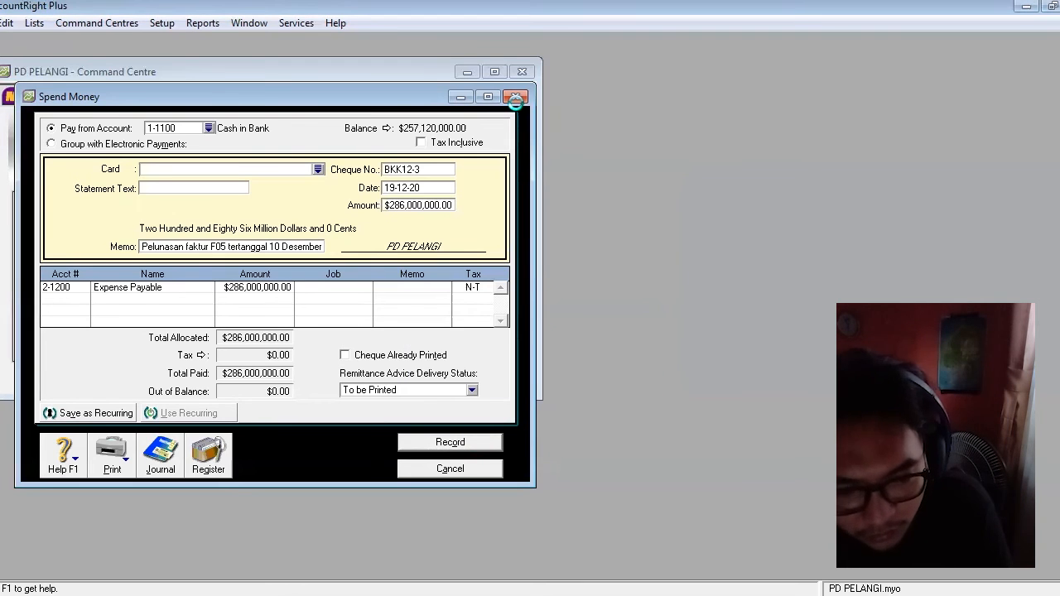
pyautogui.click(515, 97)
pyautogui.click(641, 250)
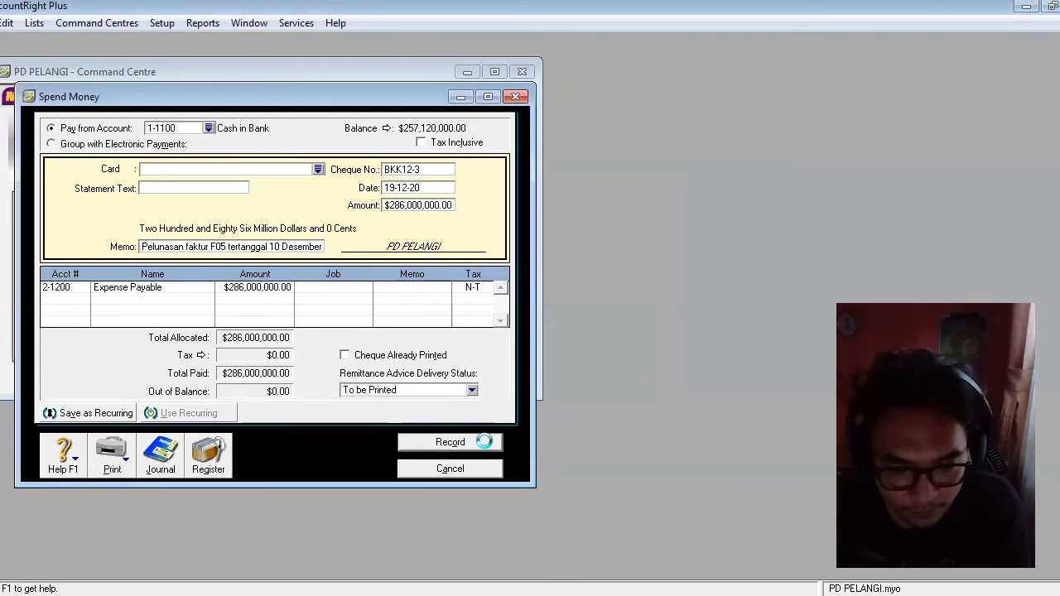
pyautogui.click(530, 360)
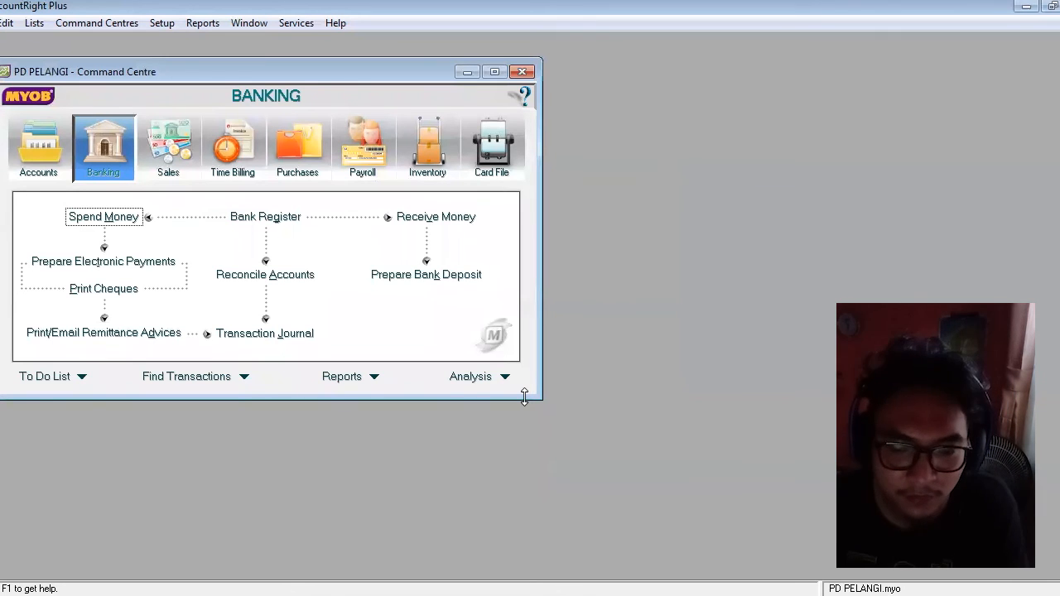
# Step: Start a new Spend Money entry paid from account 1-1200 Petty Cash
pyautogui.click(104, 217)
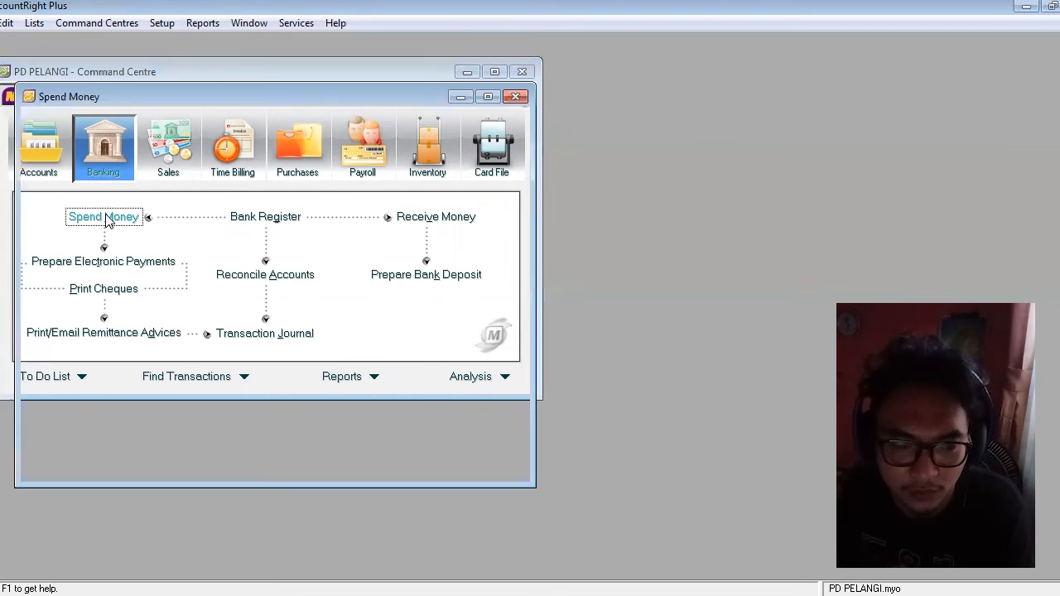
pyautogui.click(209, 128)
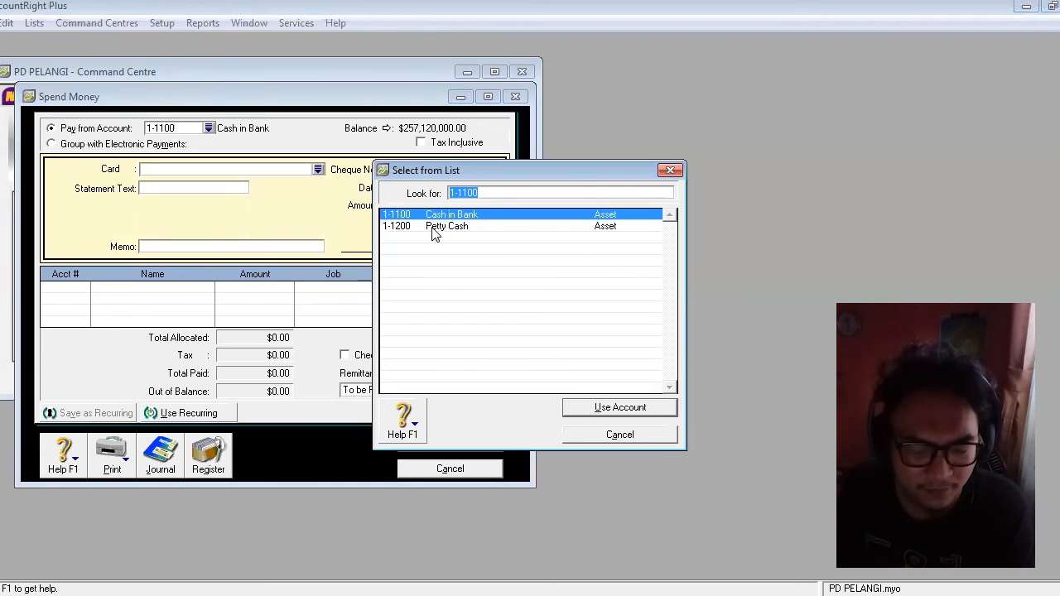
pyautogui.click(432, 229)
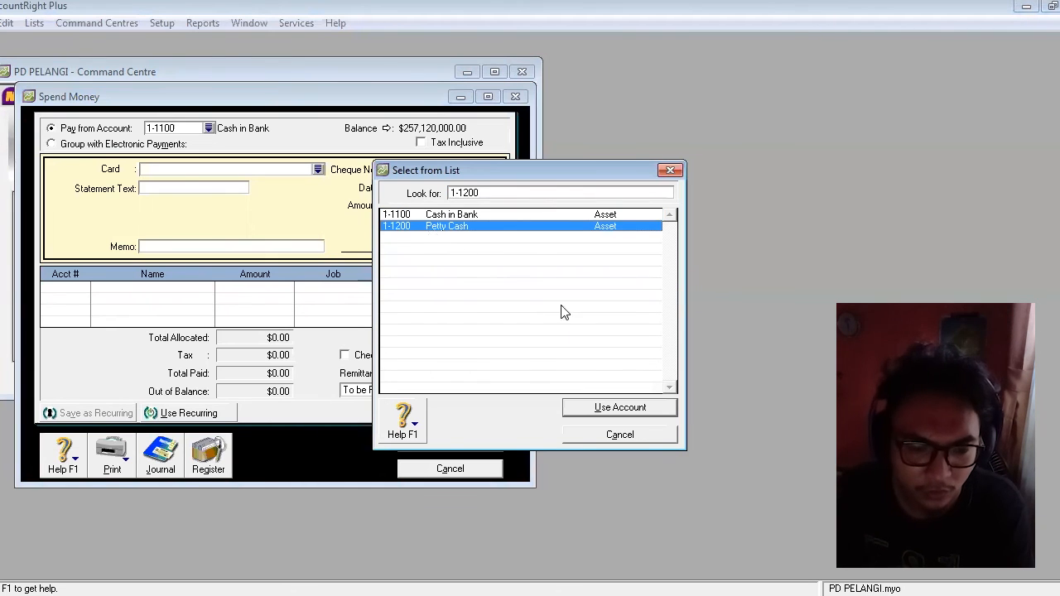
pyautogui.click(610, 409)
# Step: Set the petty cash payment's cheque number to V12-3 and its date to 20-12-20
pyautogui.click(436, 173)
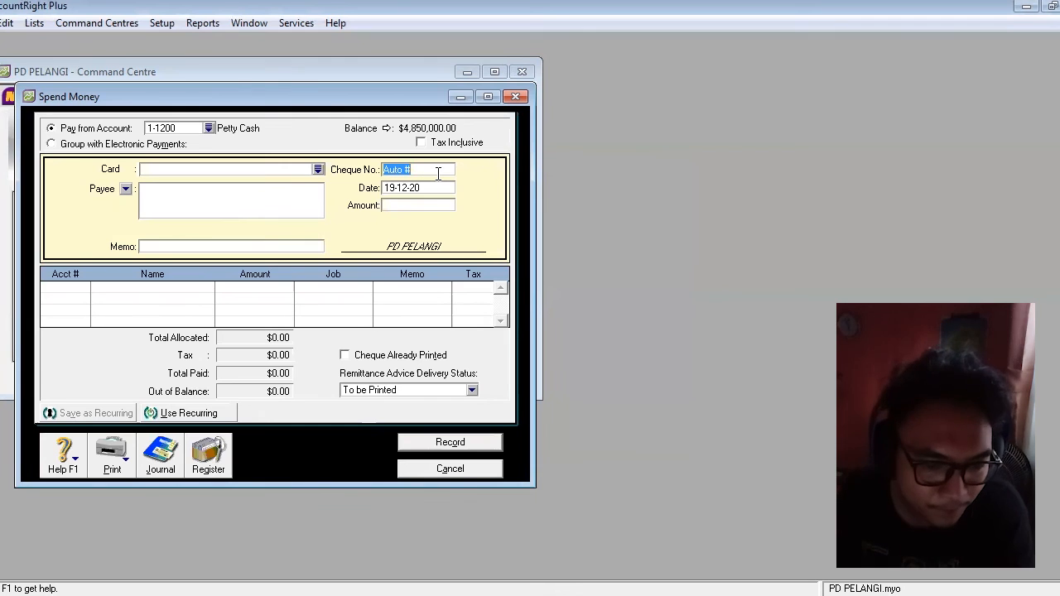
pyautogui.write('V12-3')
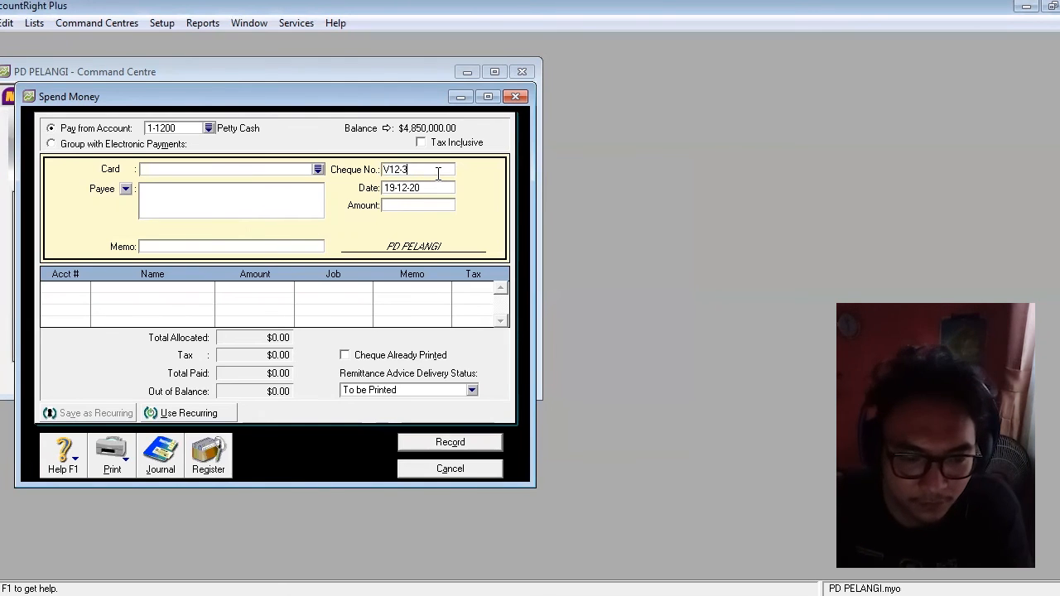
pyautogui.press('Tab')
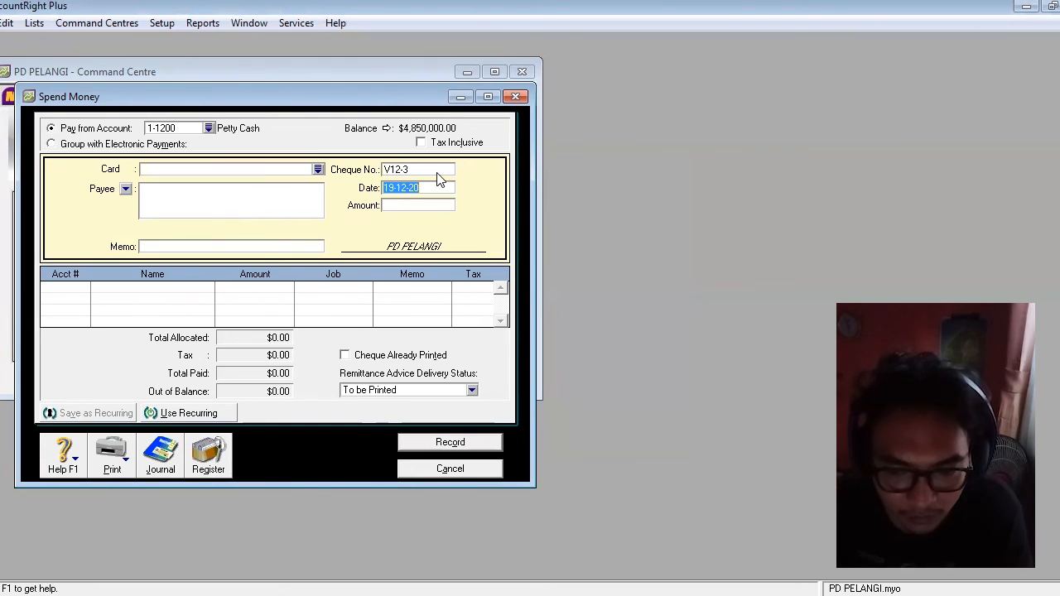
pyautogui.write('20-12-20')
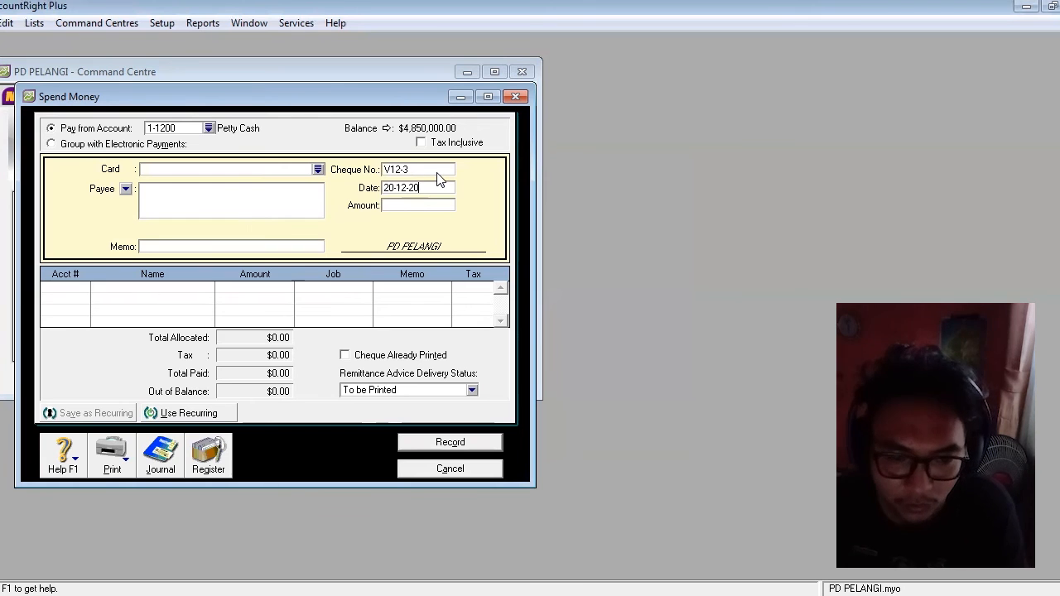
pyautogui.press('Tab')
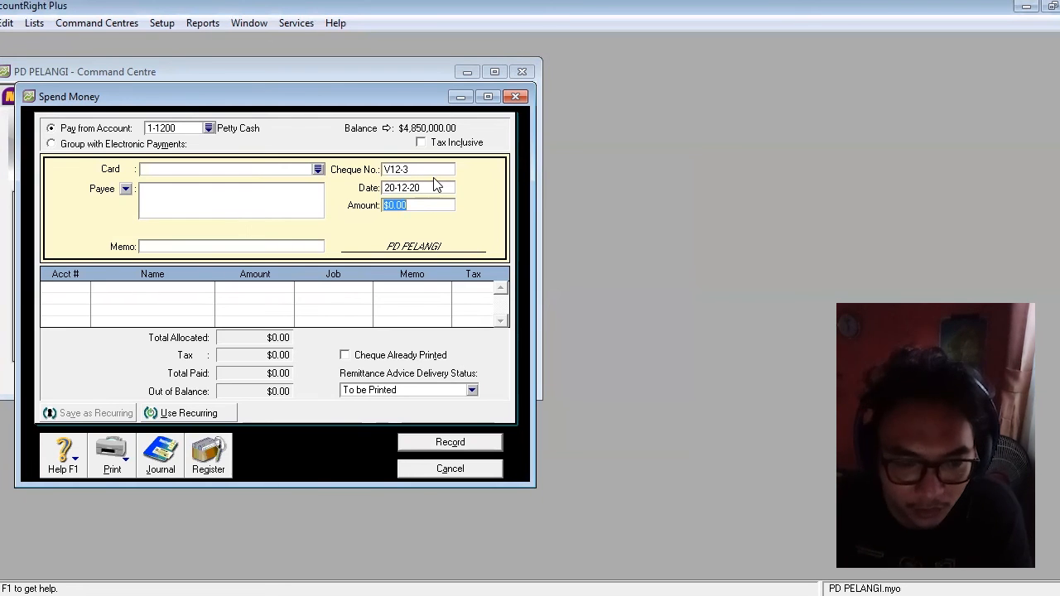
# Step: Set the payment amount to $800,000 and the memo to "Pengambilan uang untuk keperluan pribadi"
pyautogui.write('800000')
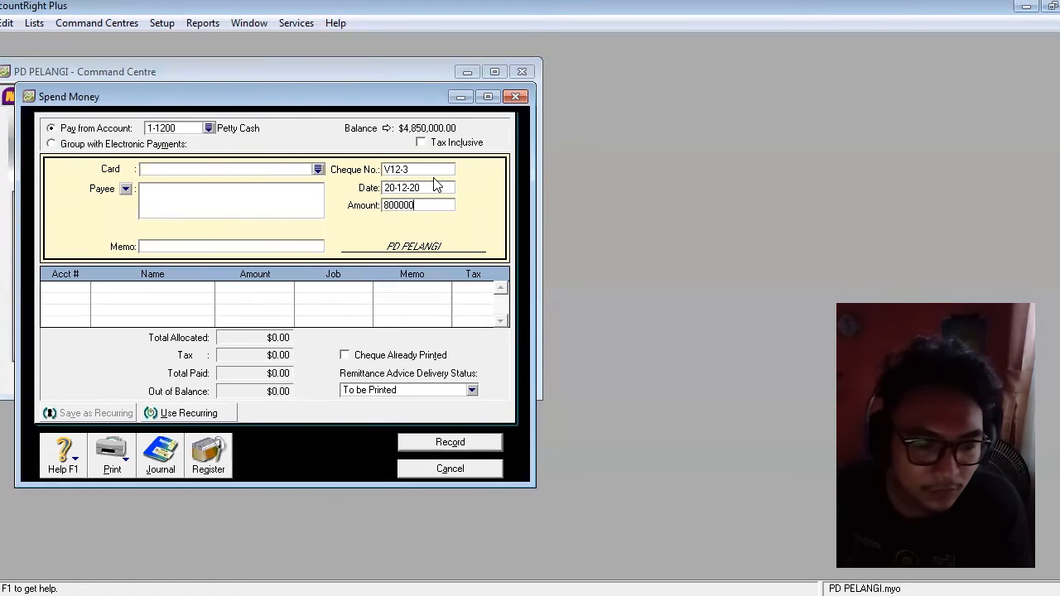
pyautogui.click(290, 246)
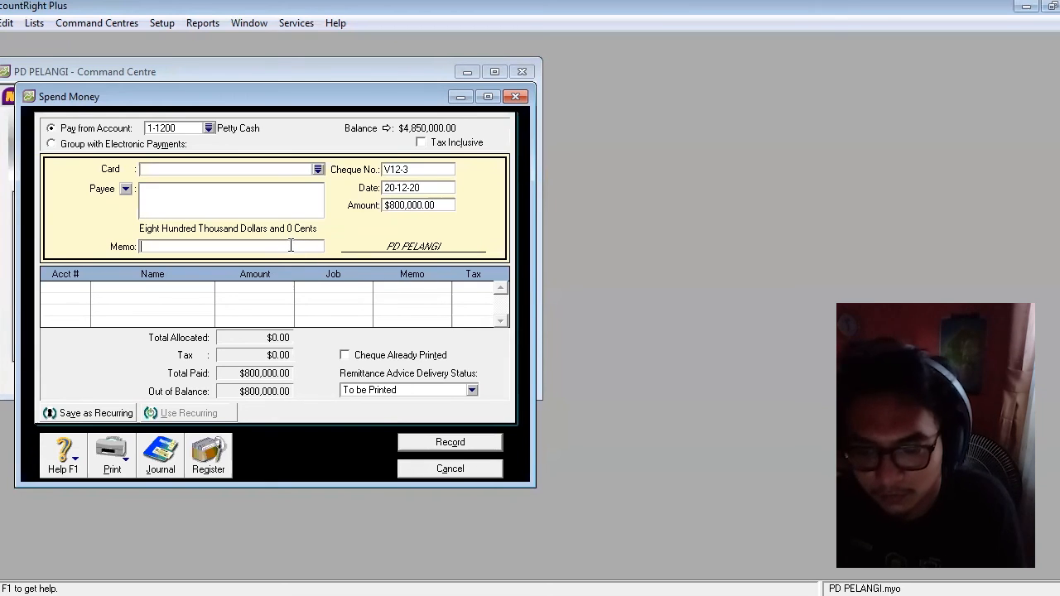
pyautogui.write('Pengamb')
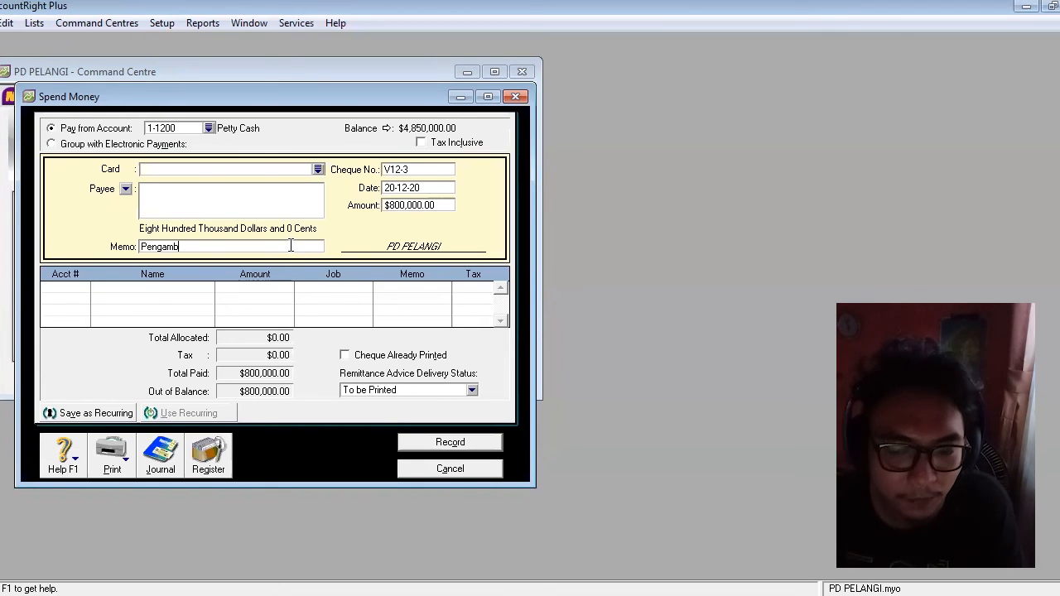
pyautogui.write('ilan uang untu')
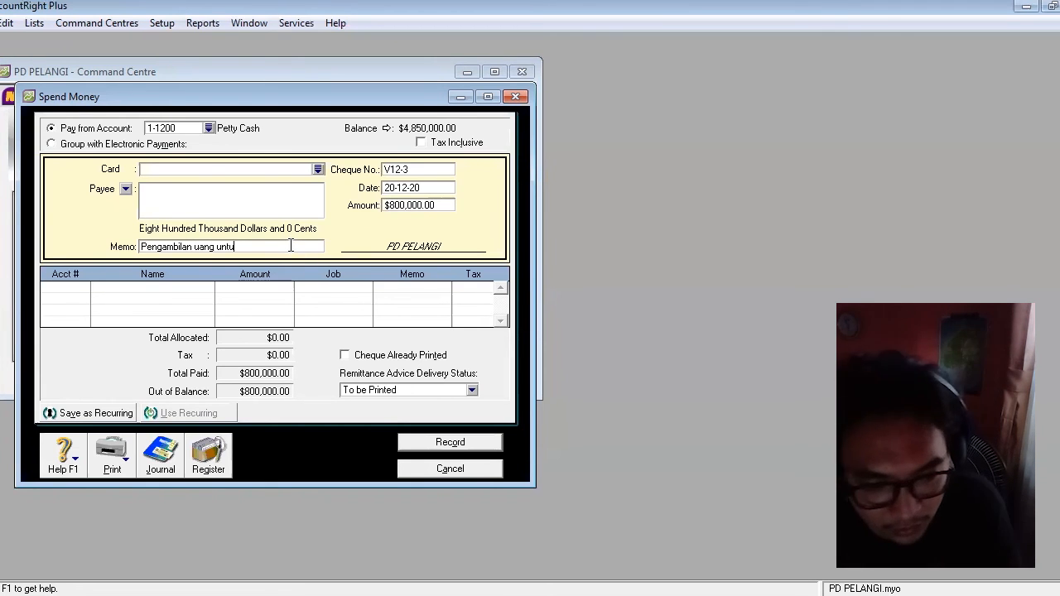
pyautogui.write('k keperluan pribadi')
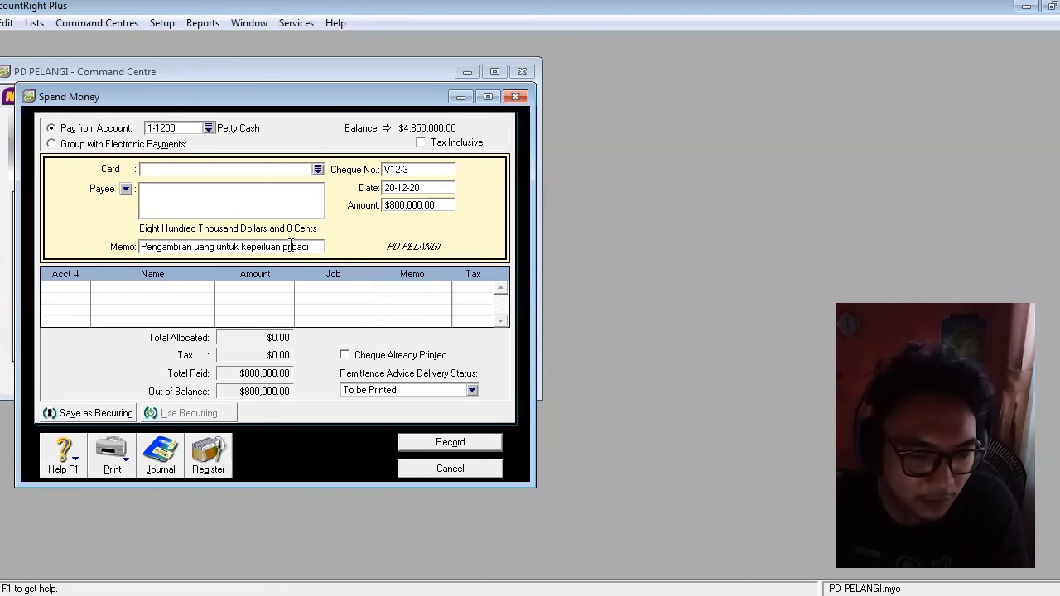
# Step: Allocate the V12-3 payment to account 6-1800 Other Operating Expense, then record it and close the window
pyautogui.click(84, 287)
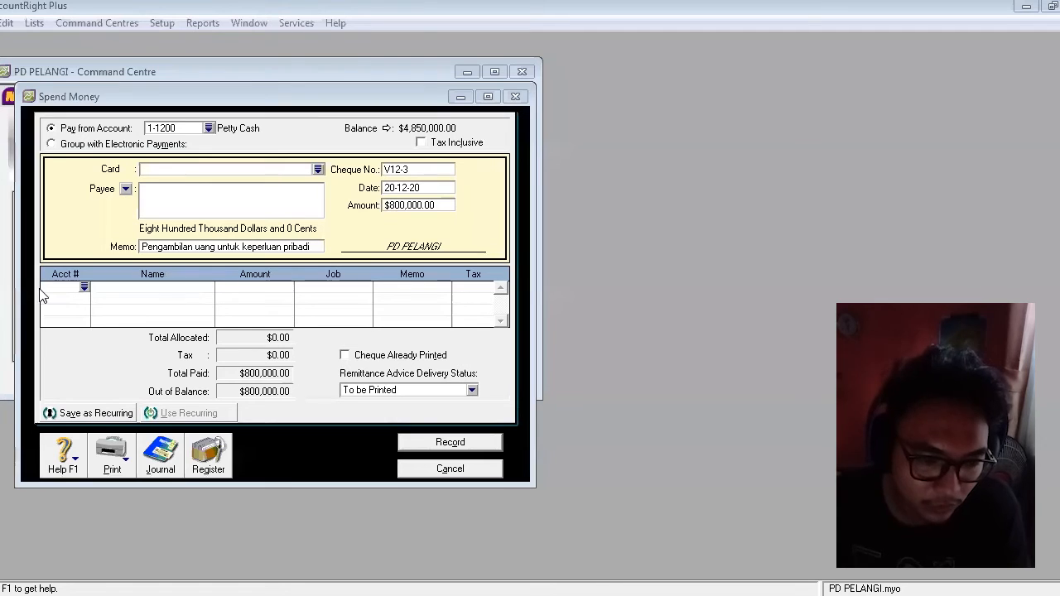
pyautogui.click(84, 288)
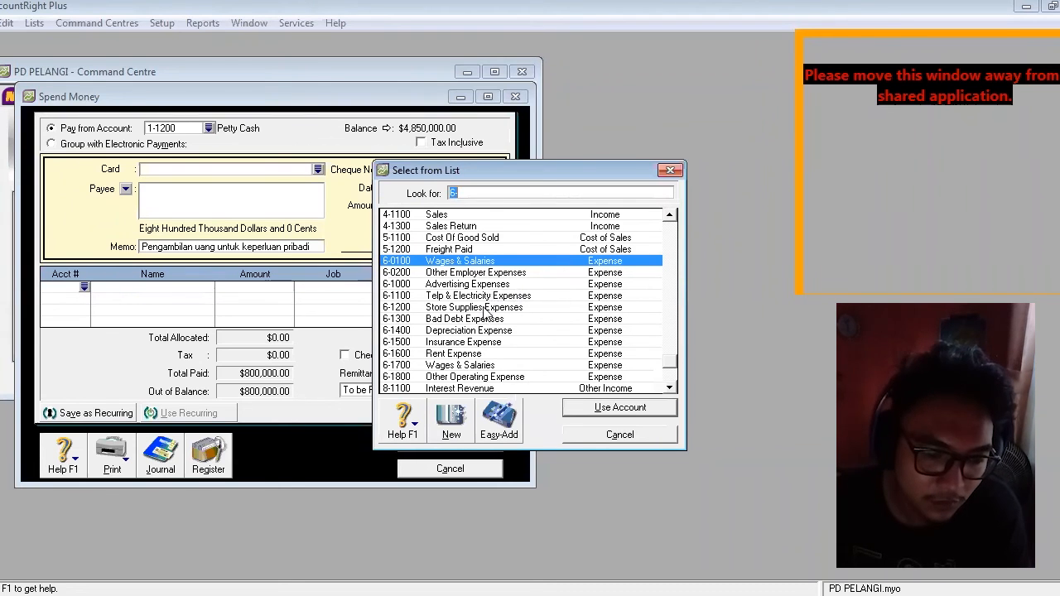
pyautogui.click(474, 377)
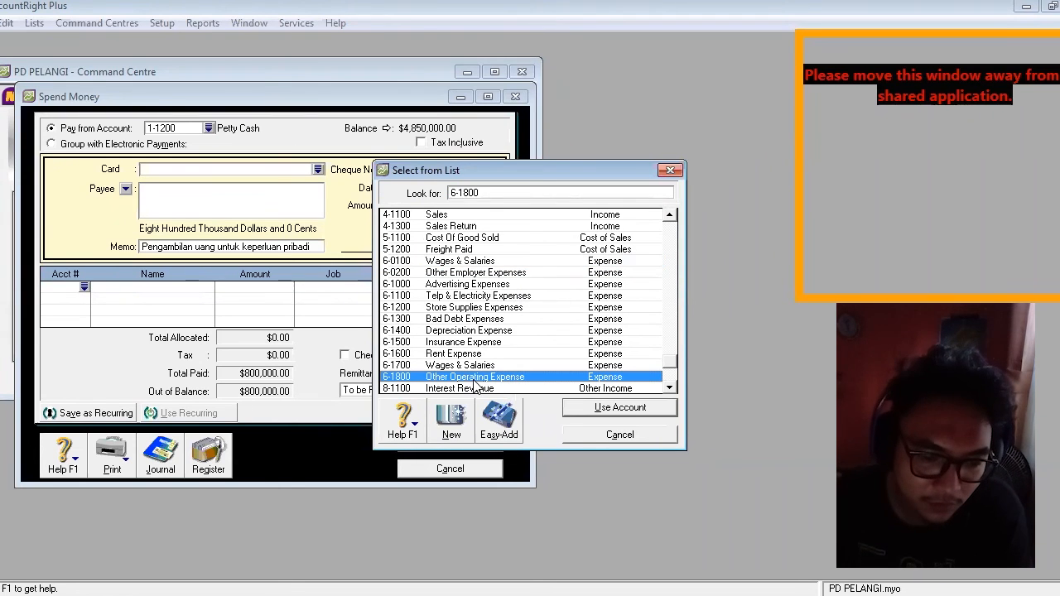
pyautogui.click(627, 409)
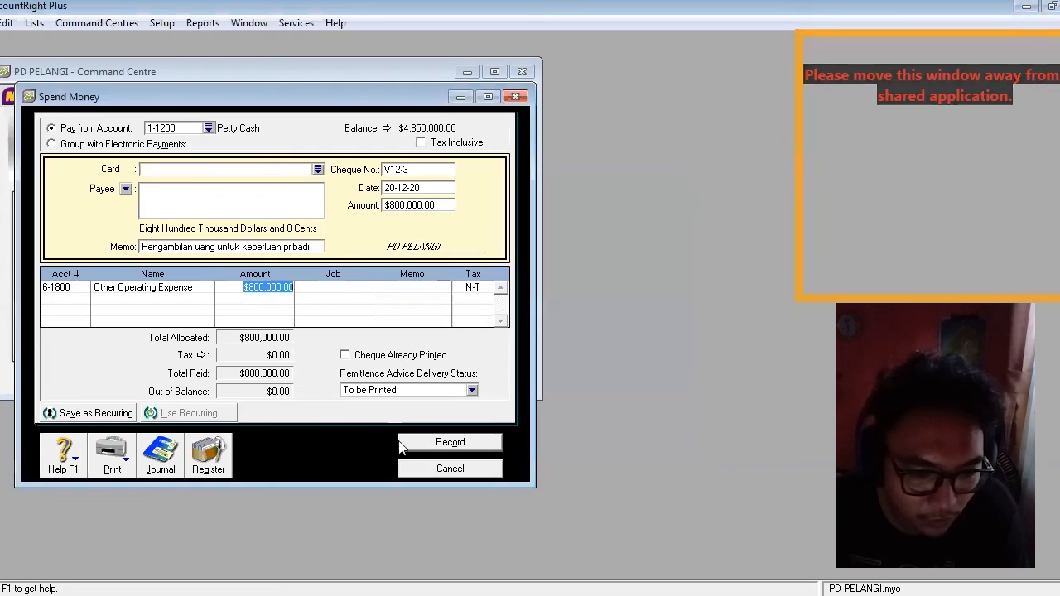
pyautogui.click(431, 448)
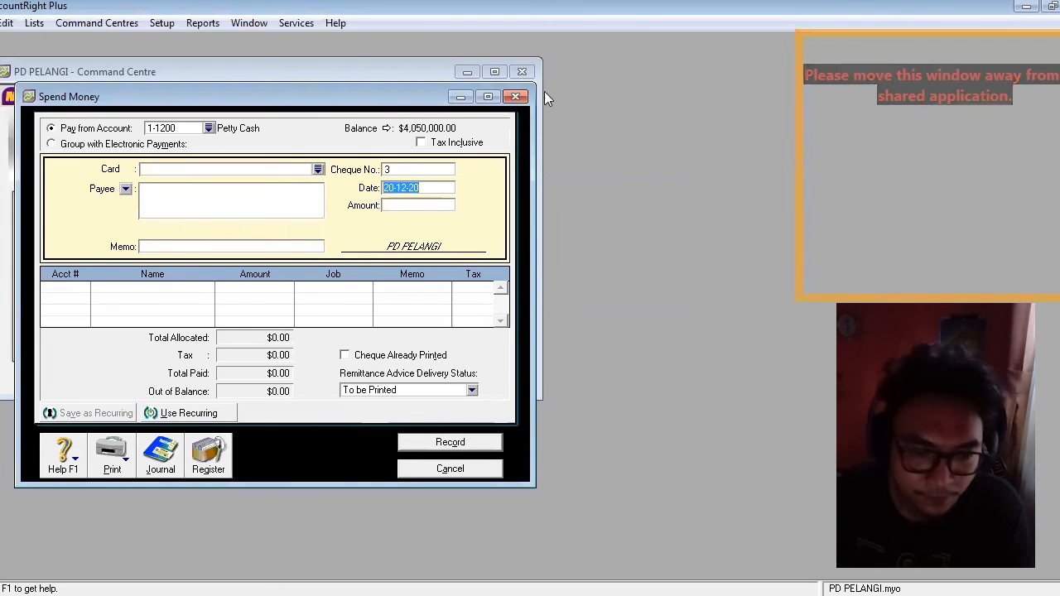
pyautogui.click(515, 96)
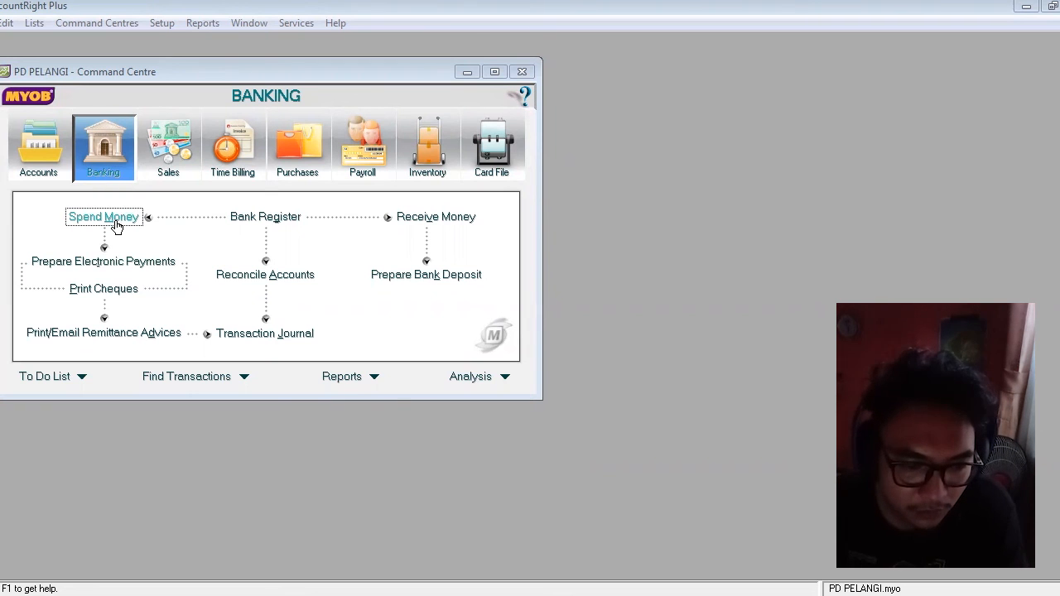
# Step: Start a Spend Money entry from Cash in Bank with cheque number BKK12-4 and date 24-12-20
pyautogui.click(116, 222)
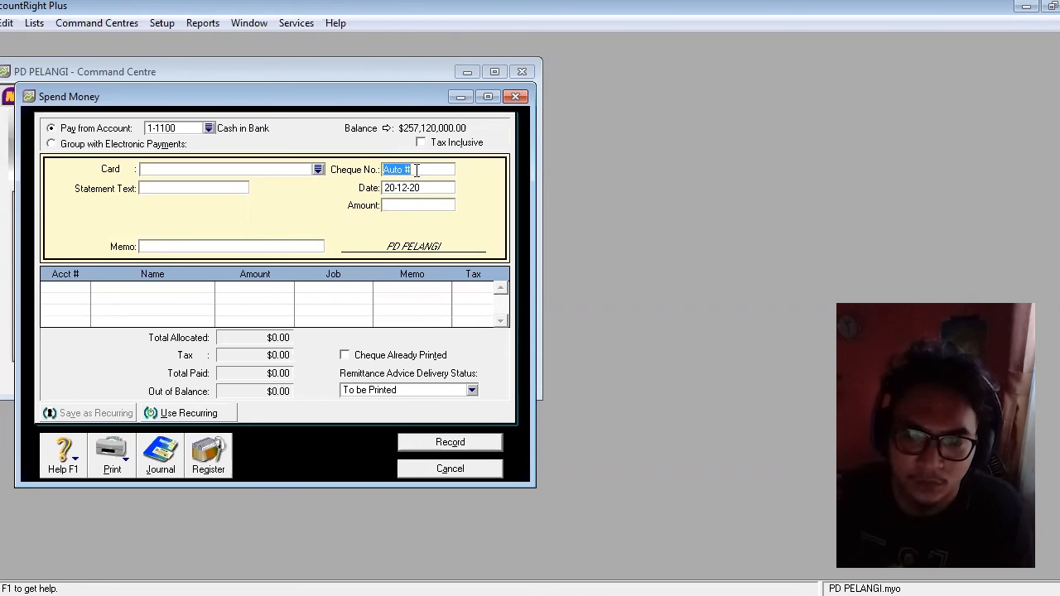
pyautogui.write('BKK12-')
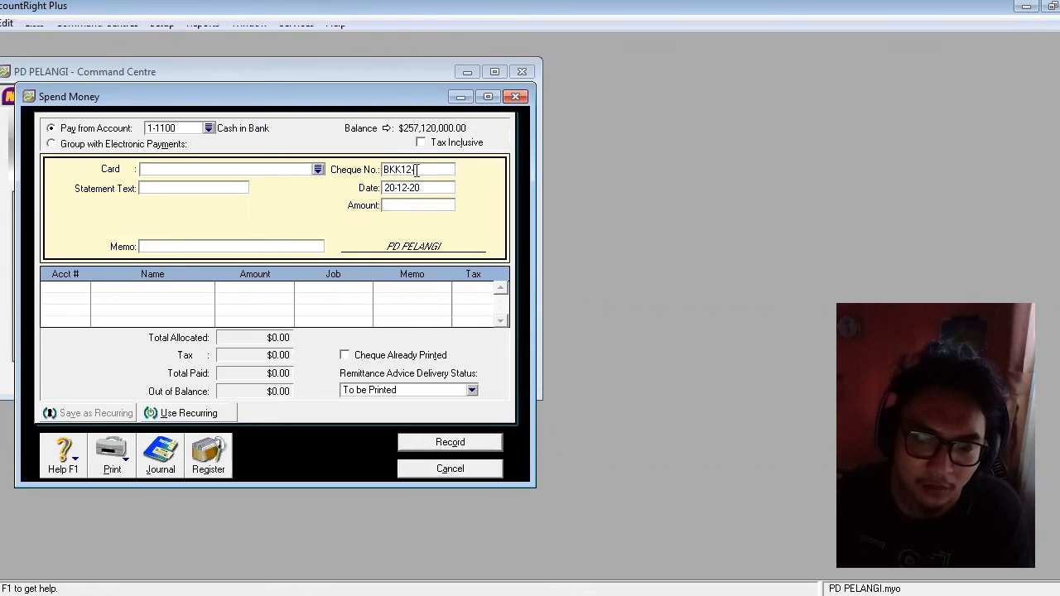
pyautogui.write('4')
pyautogui.press('Tab')
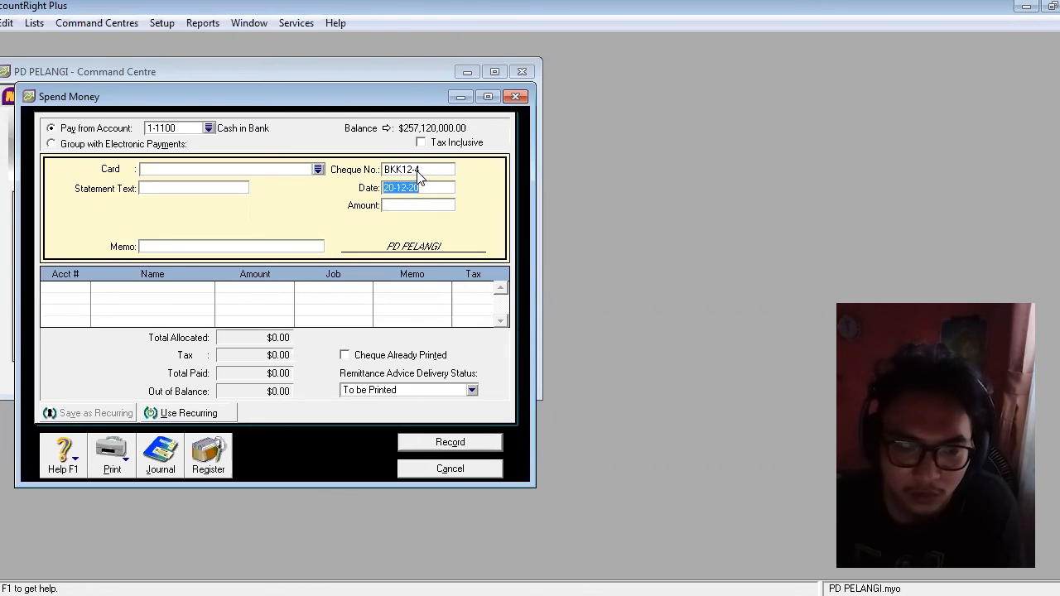
pyautogui.write('24')
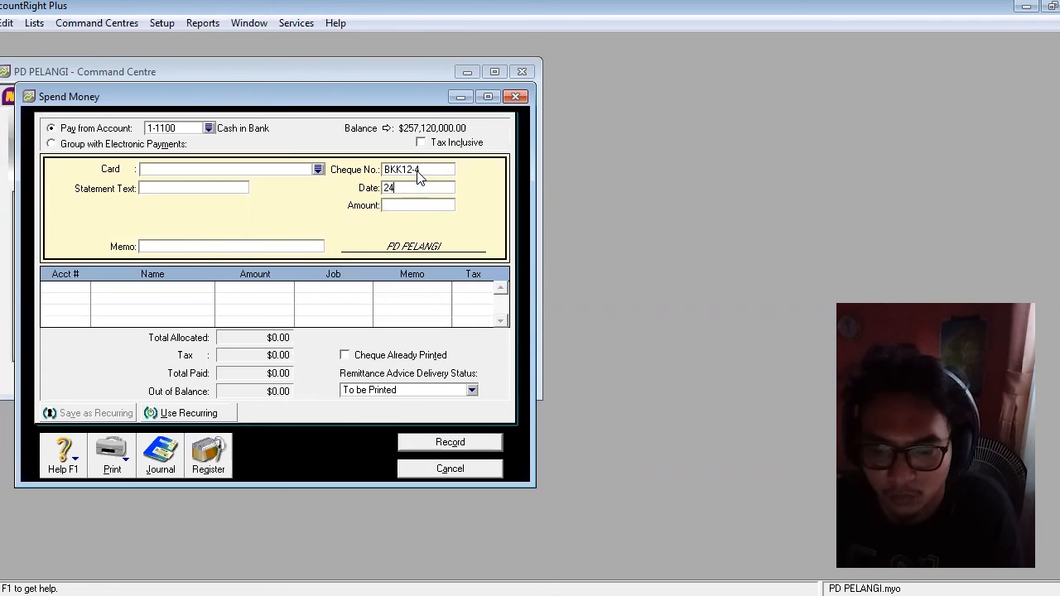
pyautogui.write('-12-20')
pyautogui.press('Tab')
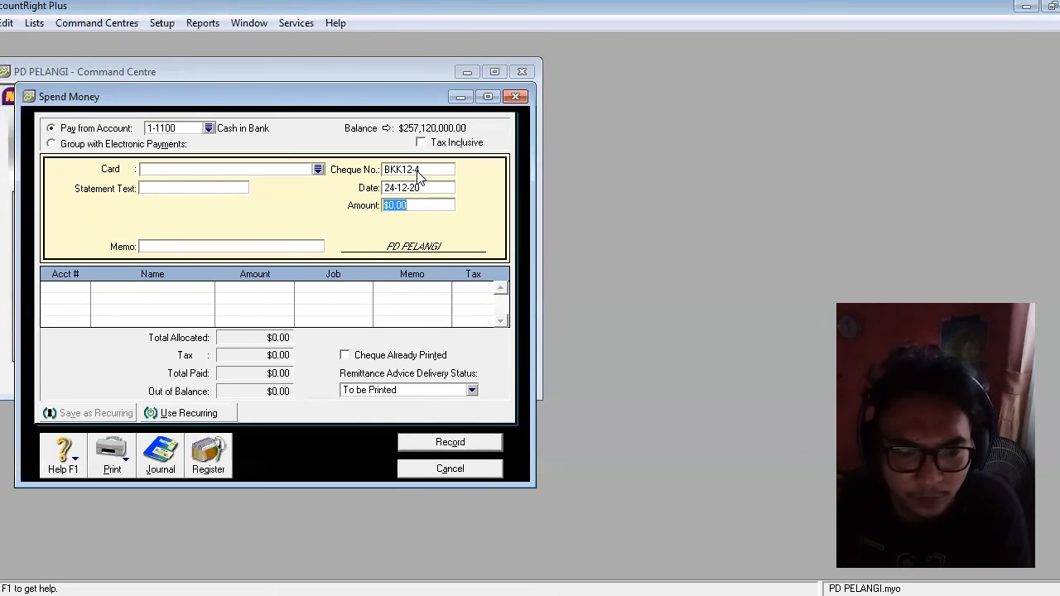
# Step: Set the payment amount to $19,000,000 and the memo to "Pembayaran angsuran bulanan pinjaman jangka panjang ditambah bunga"
pyautogui.write('19000000')
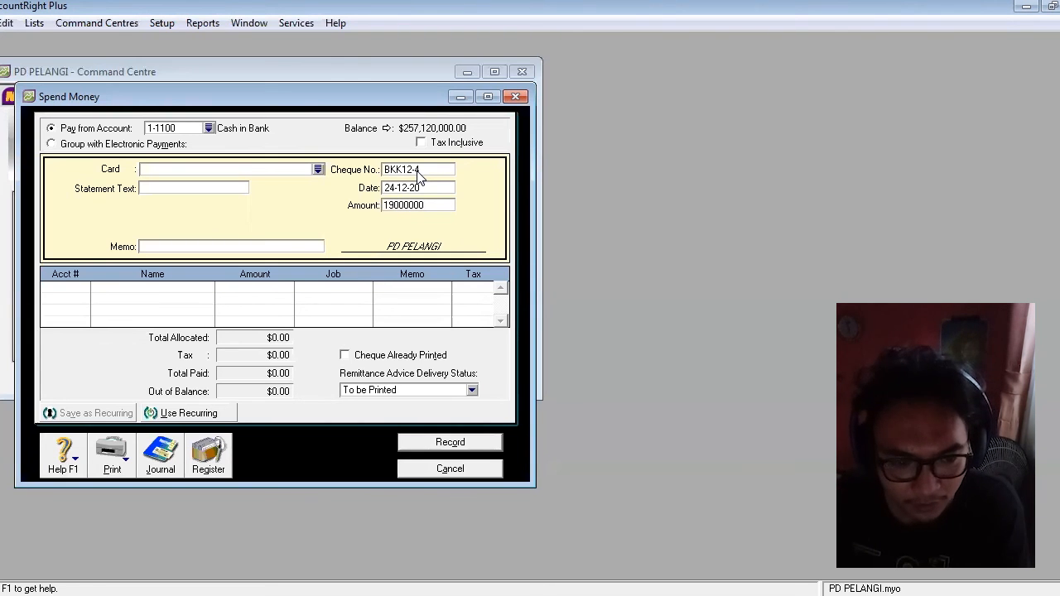
pyautogui.click(318, 169)
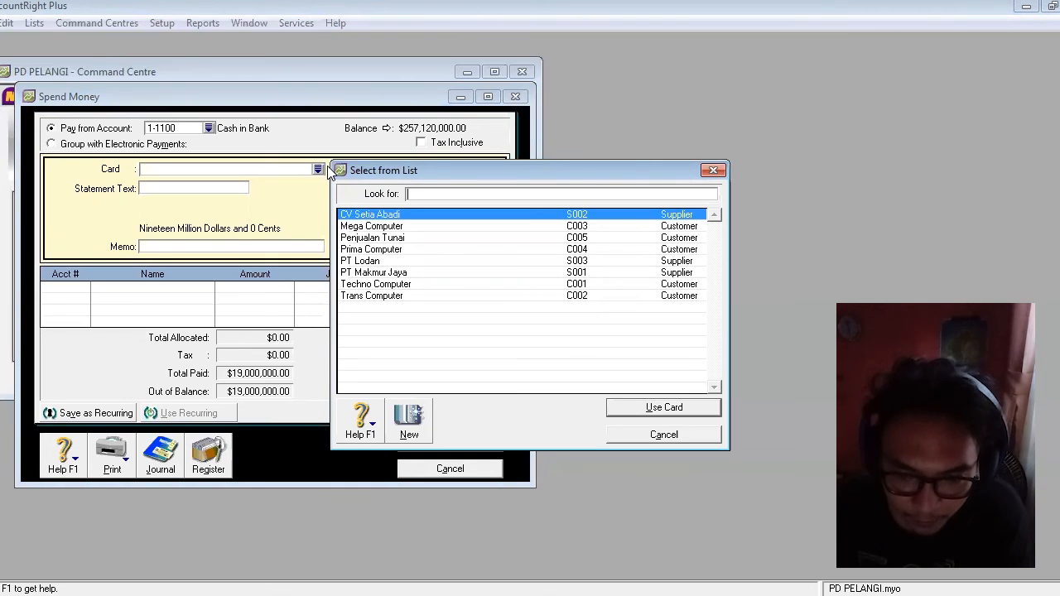
pyautogui.click(650, 432)
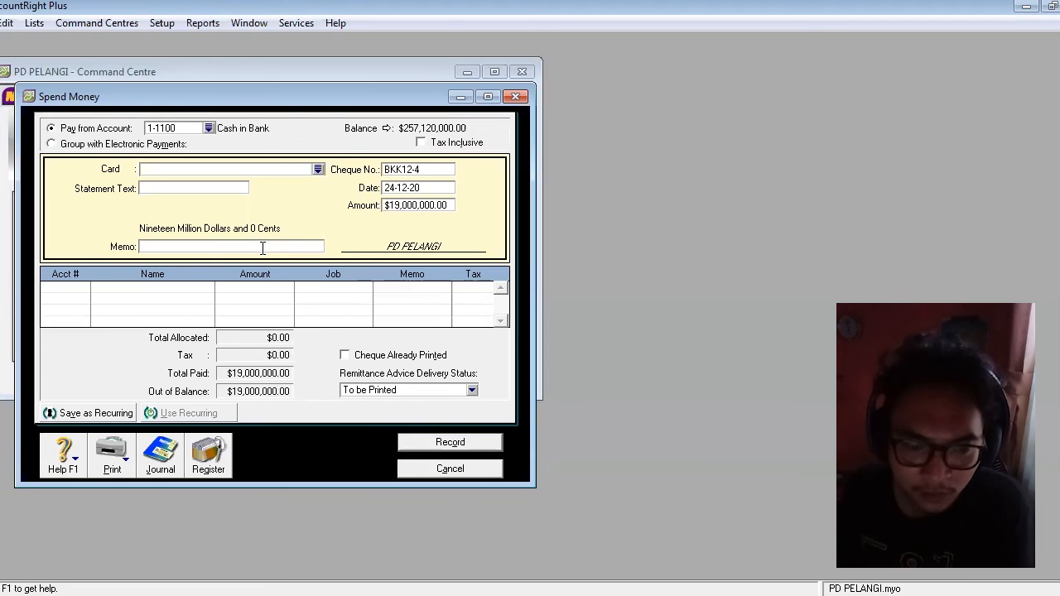
pyautogui.write('Pembayaran ')
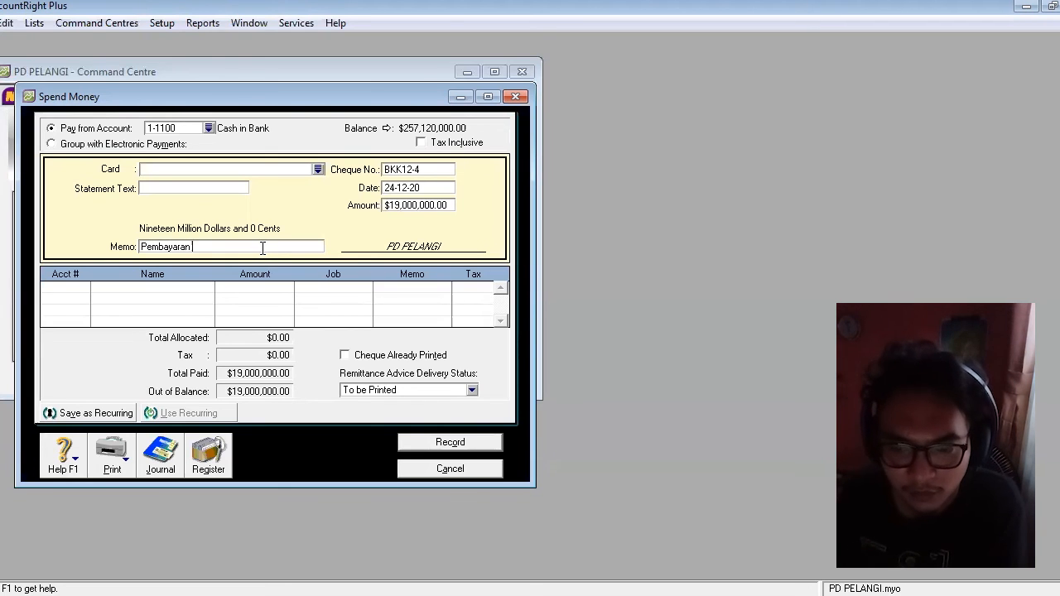
pyautogui.write('angsuran bulanan')
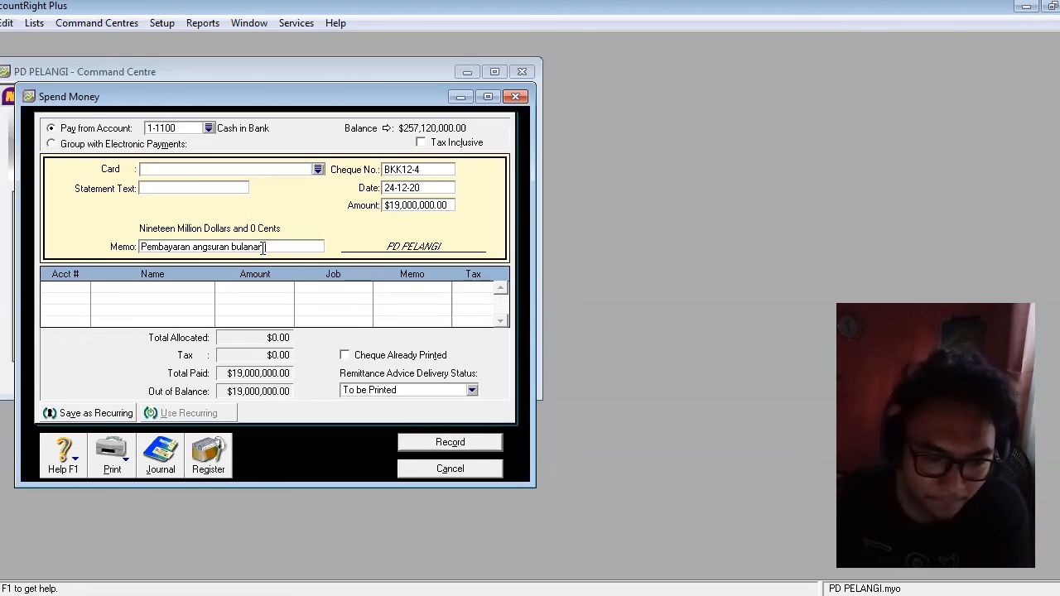
pyautogui.write('pinjaman jangka panja')
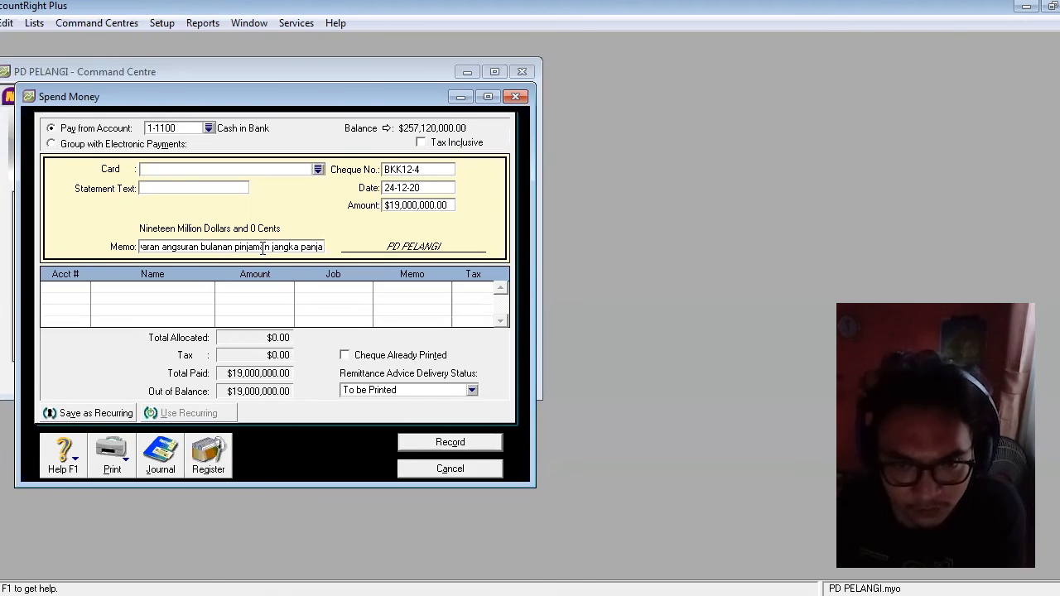
pyautogui.write('ng ditambah bunga')
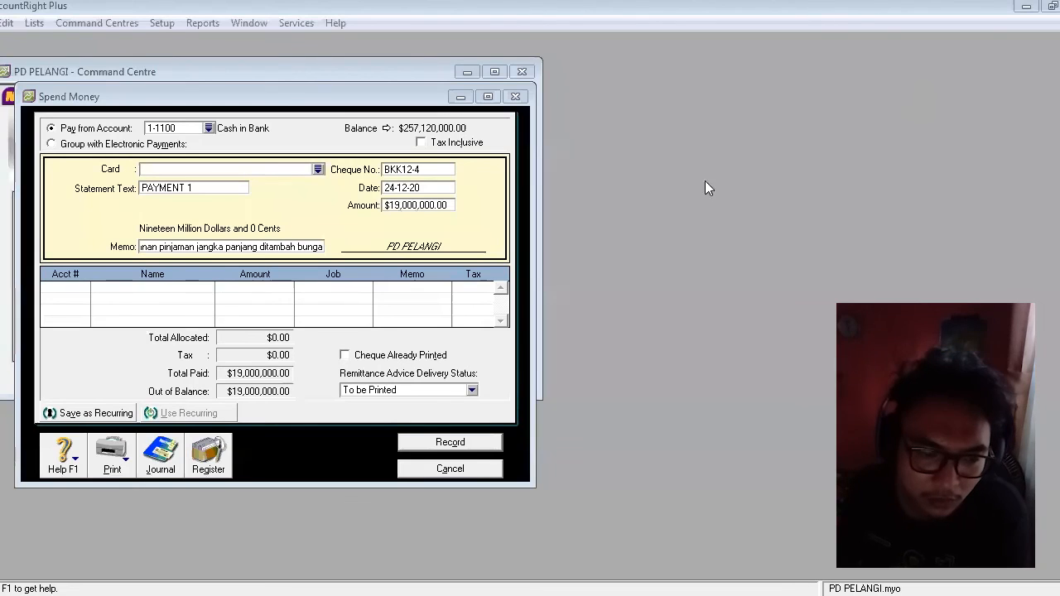
# Step: Allocate the BKK12-4 payment to account 2-2100 Bank Permata Loan
pyautogui.click(85, 291)
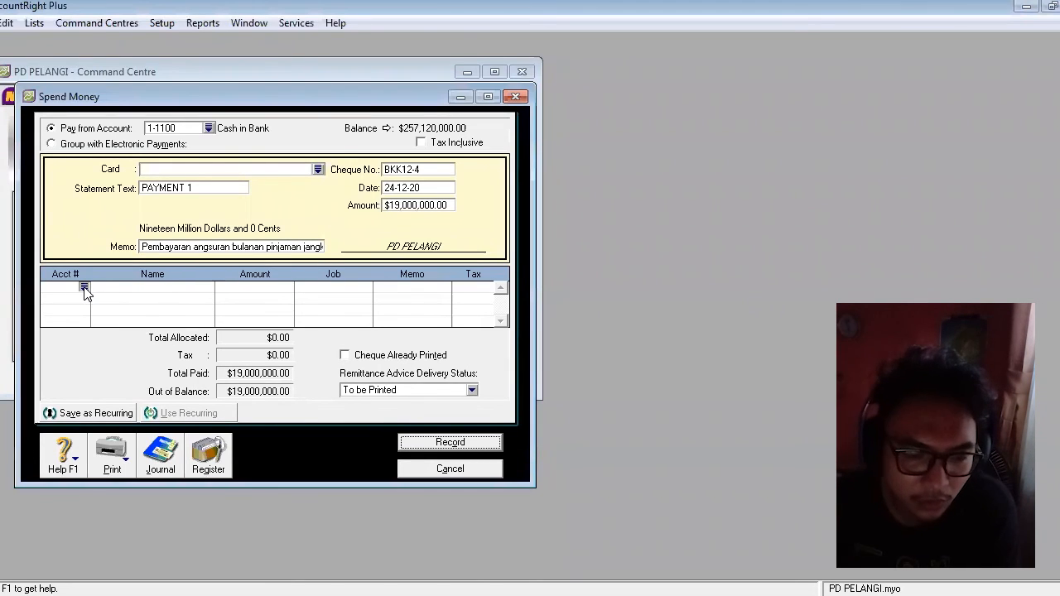
pyautogui.write('6-')
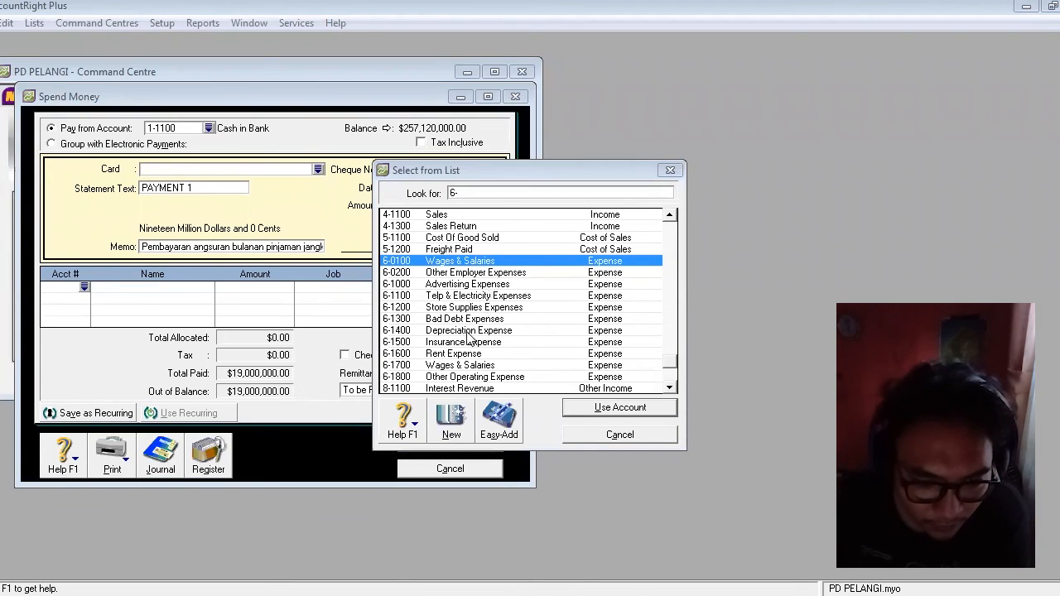
pyautogui.click(549, 248)
pyautogui.scroll(8, 504, 265)
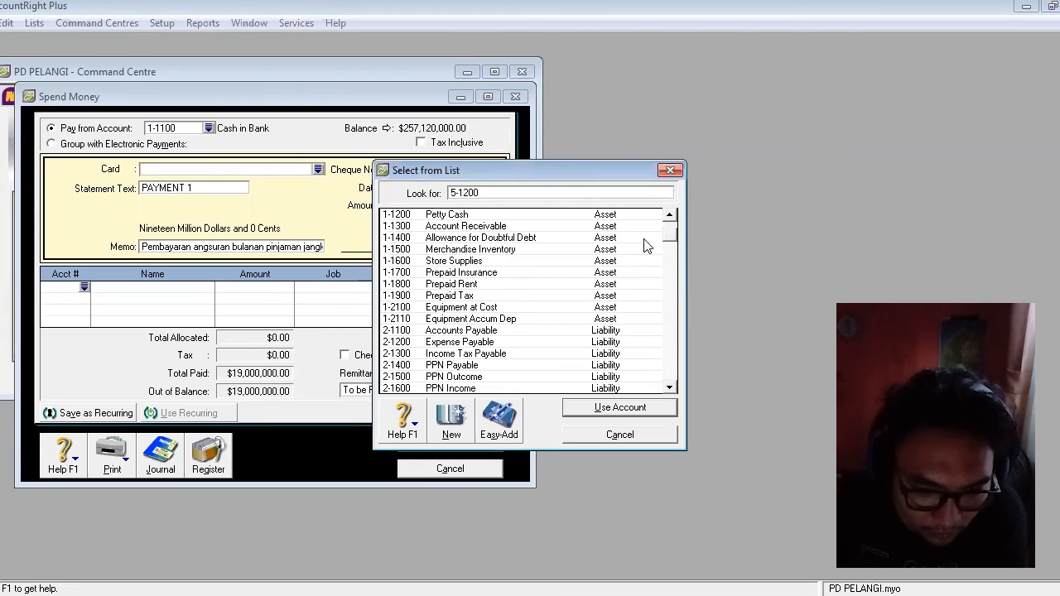
pyautogui.moveTo(673, 241); pyautogui.dragTo(560, 313)
pyautogui.scroll(5, 475, 278)
pyautogui.scroll(-3, 476, 273)
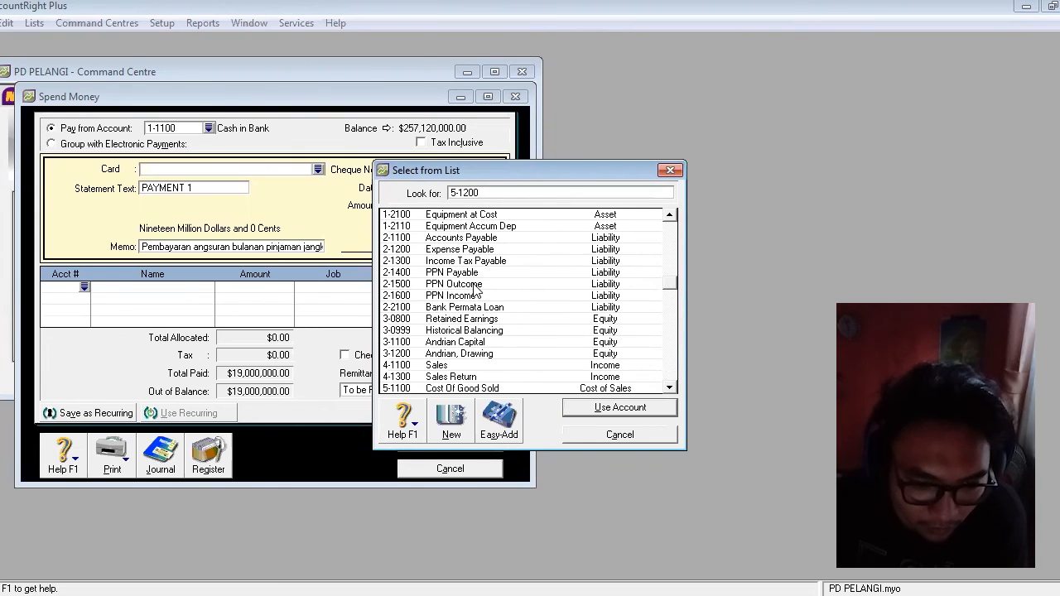
pyautogui.click(479, 308)
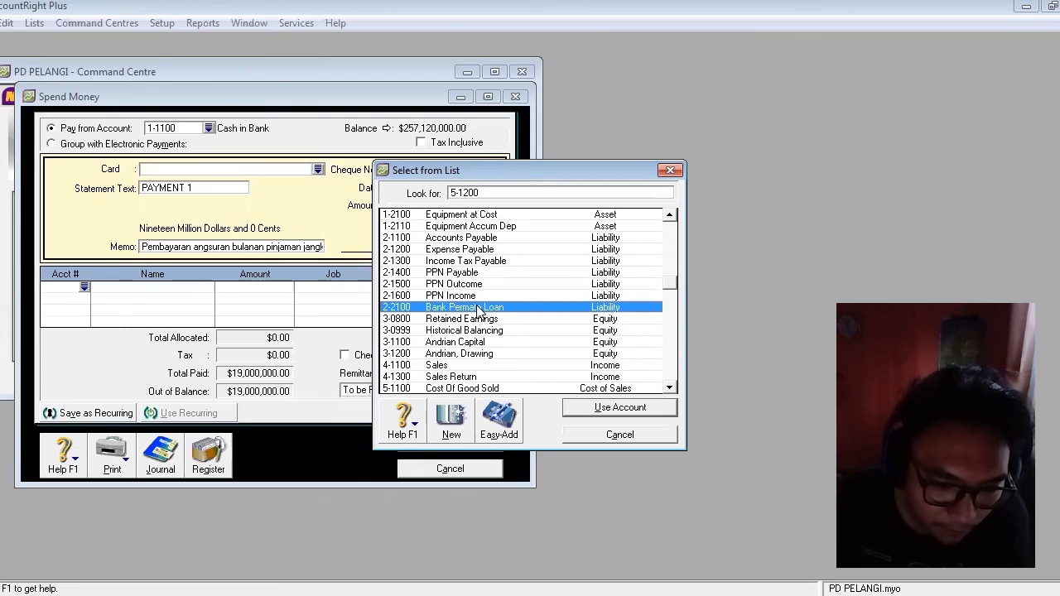
pyautogui.click(598, 408)
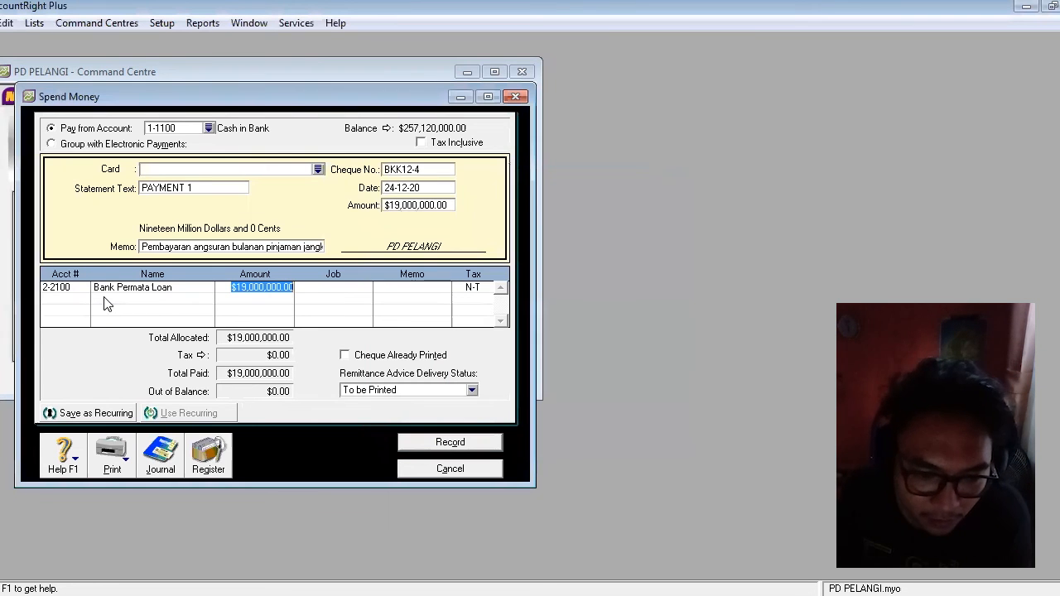
# Step: Add a second allocation line to the payment for account 9-1100 Interest Expense
pyautogui.click(83, 301)
pyautogui.write('6')
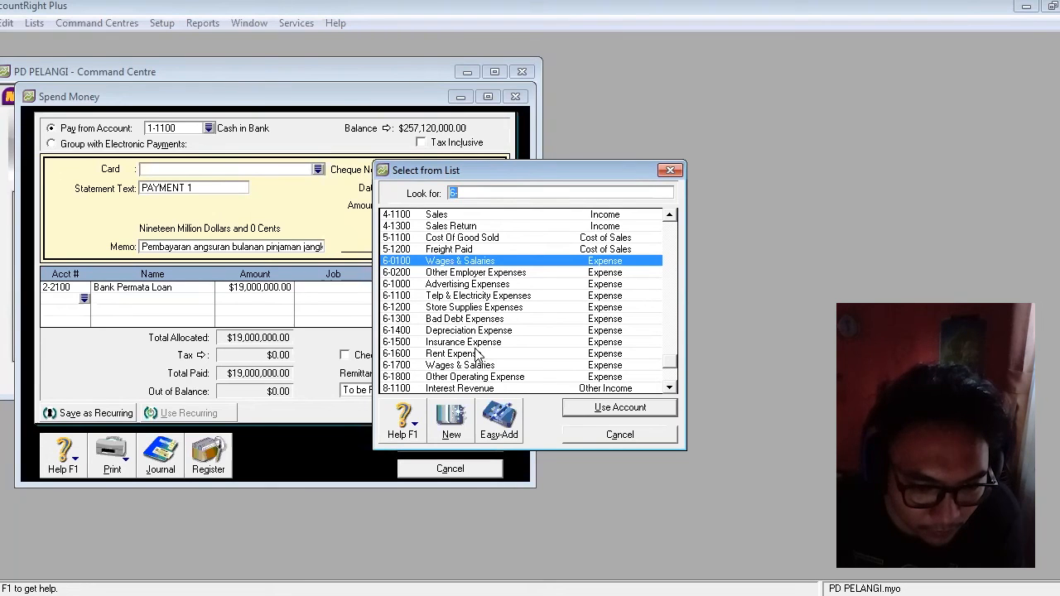
pyautogui.moveTo(671, 362); pyautogui.dragTo(671, 375)
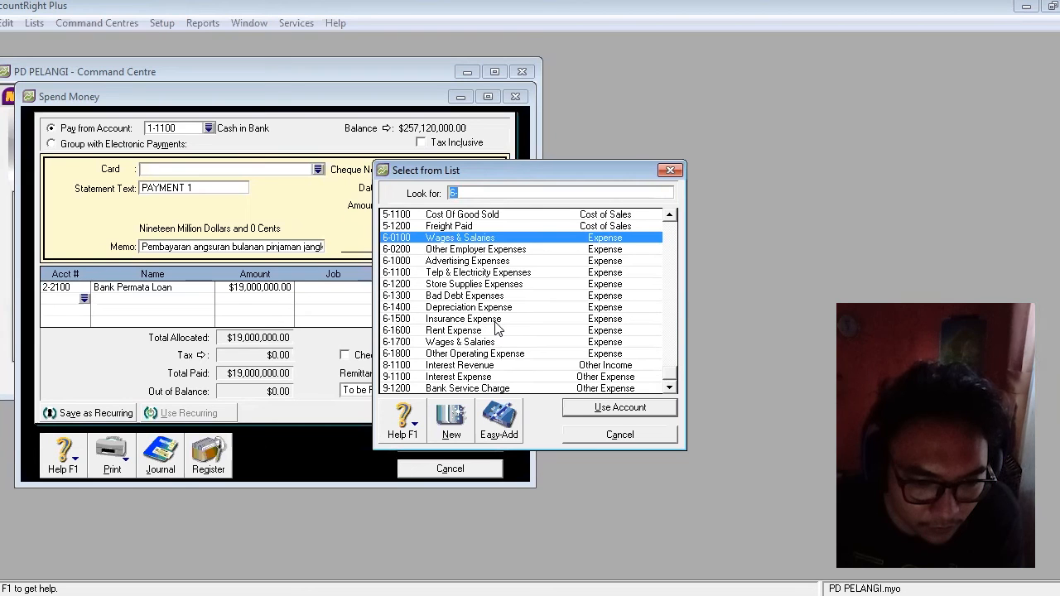
pyautogui.click(476, 378)
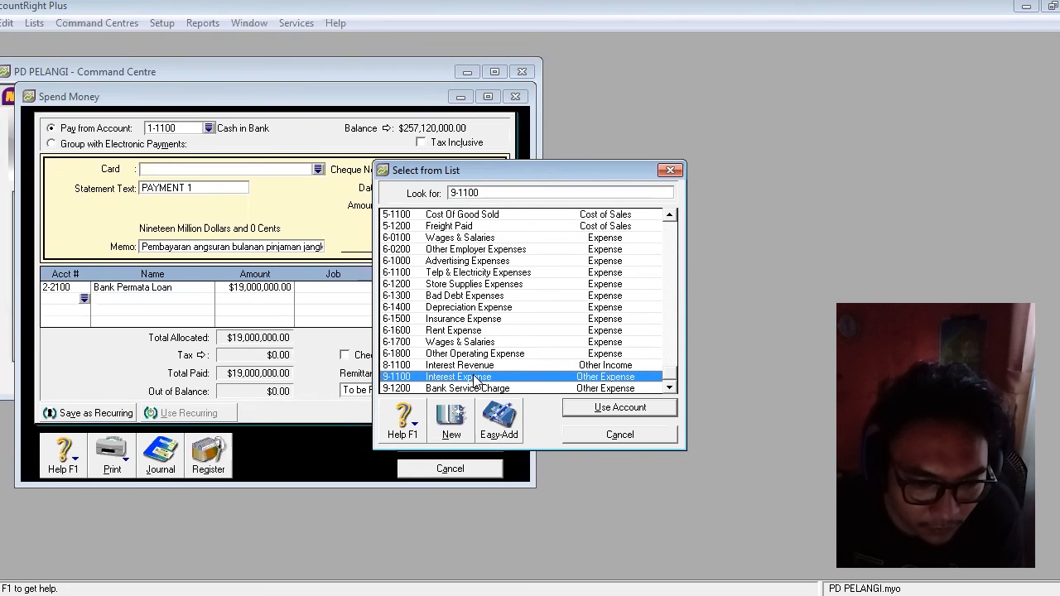
pyautogui.click(620, 409)
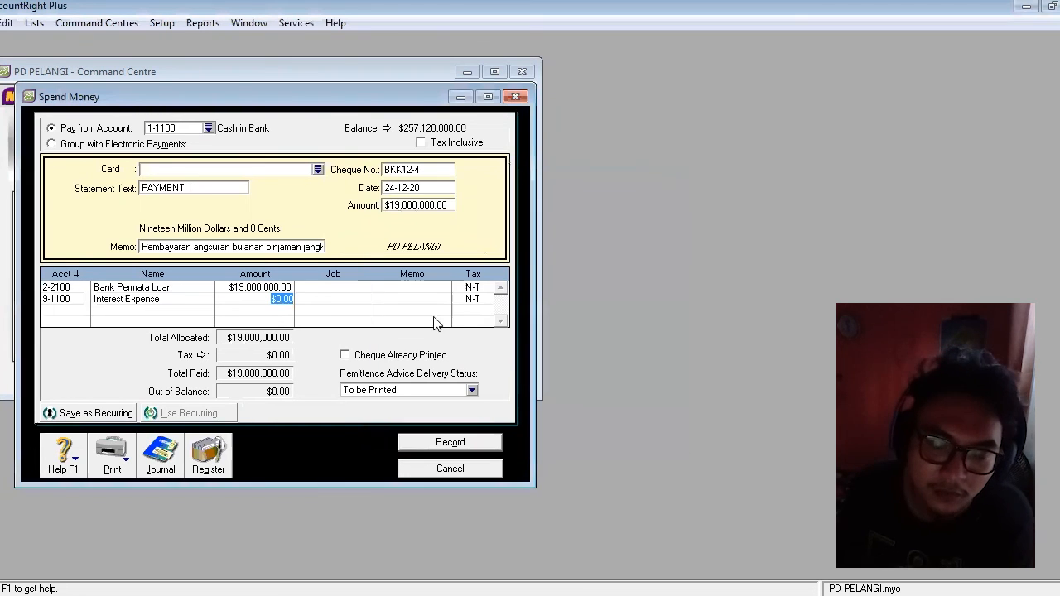
# Step: Try to record the BKK12-4 payment, then cancel the Spend Money entry
pyautogui.click(432, 442)
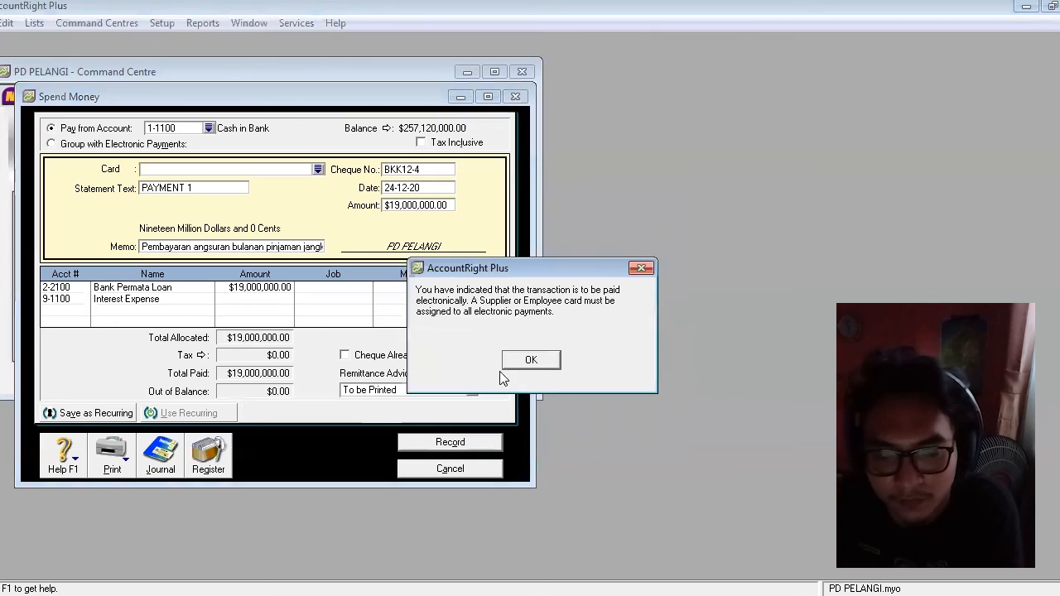
pyautogui.click(530, 360)
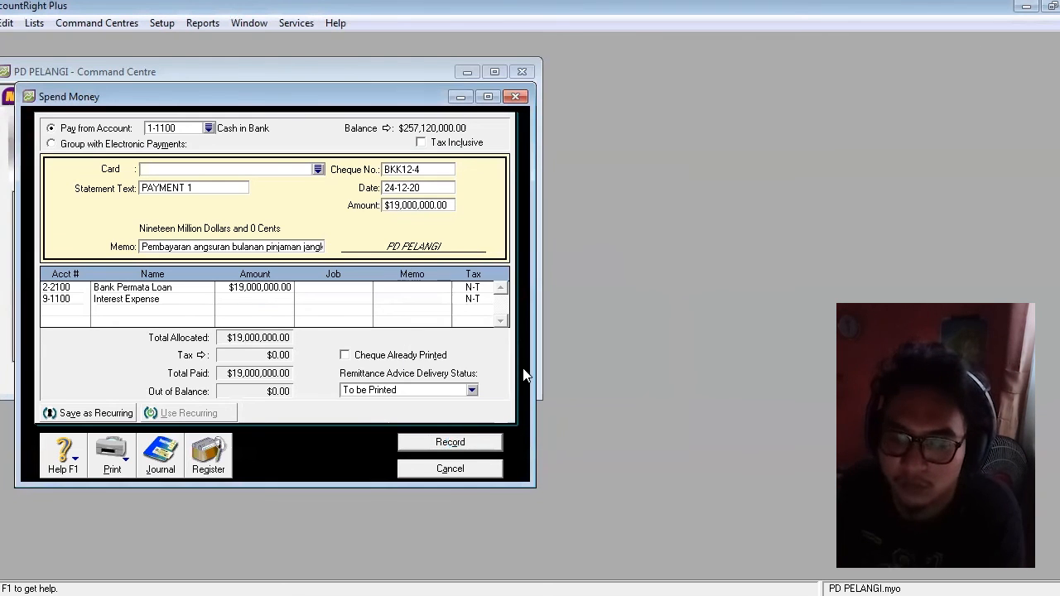
pyautogui.click(451, 469)
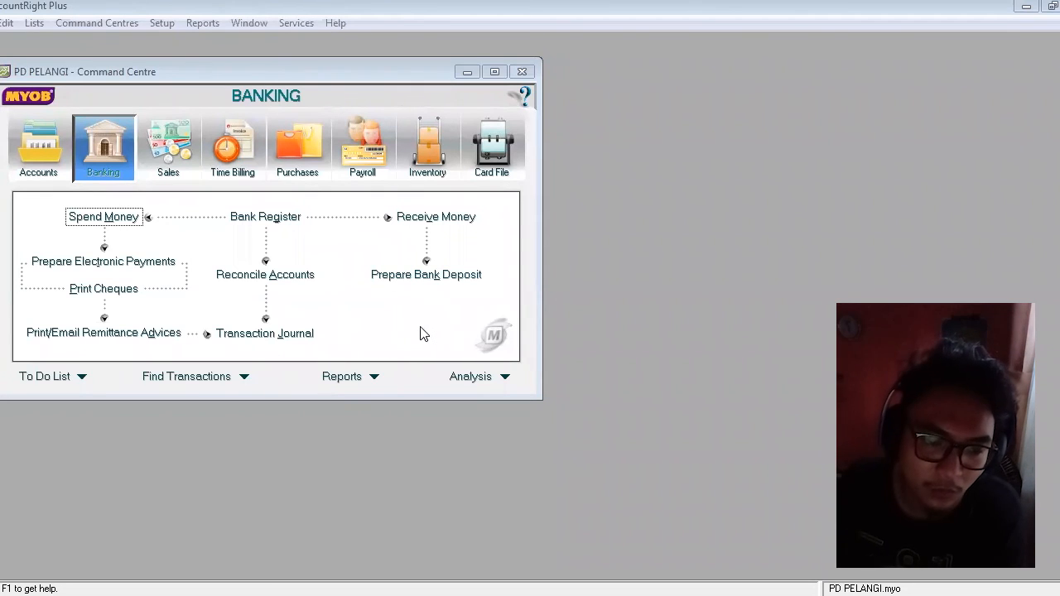
# Step: Start a new item purchase bill for supplier CV Setia Abadi
pyautogui.click(303, 145)
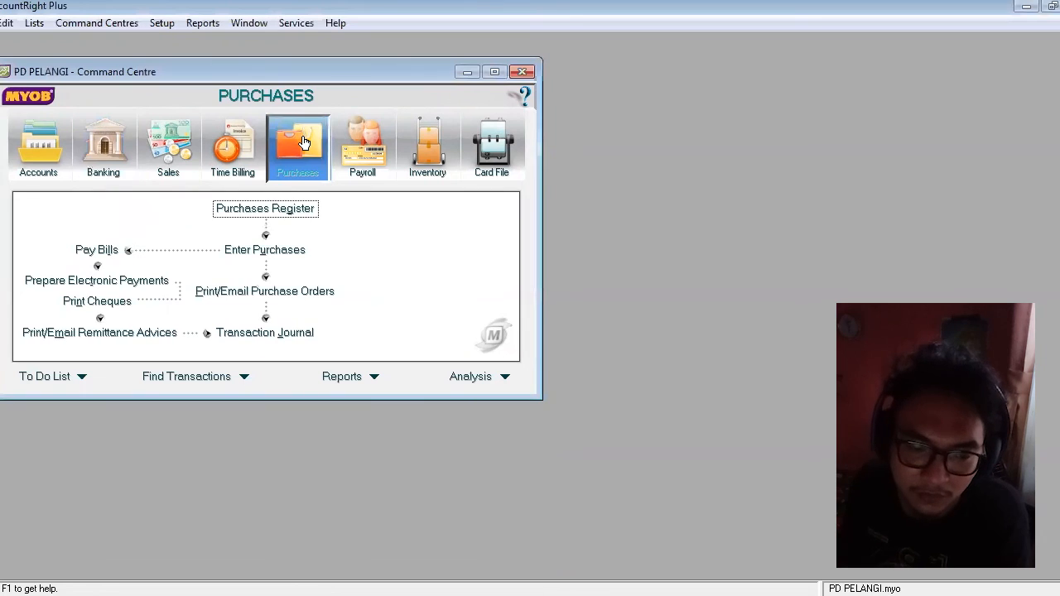
pyautogui.click(286, 254)
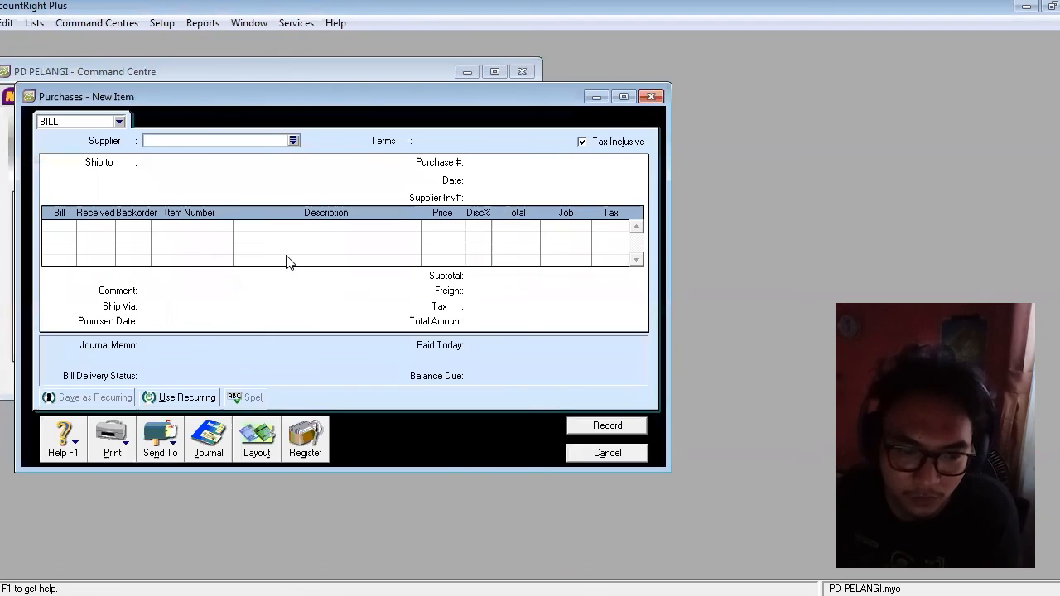
pyautogui.click(294, 141)
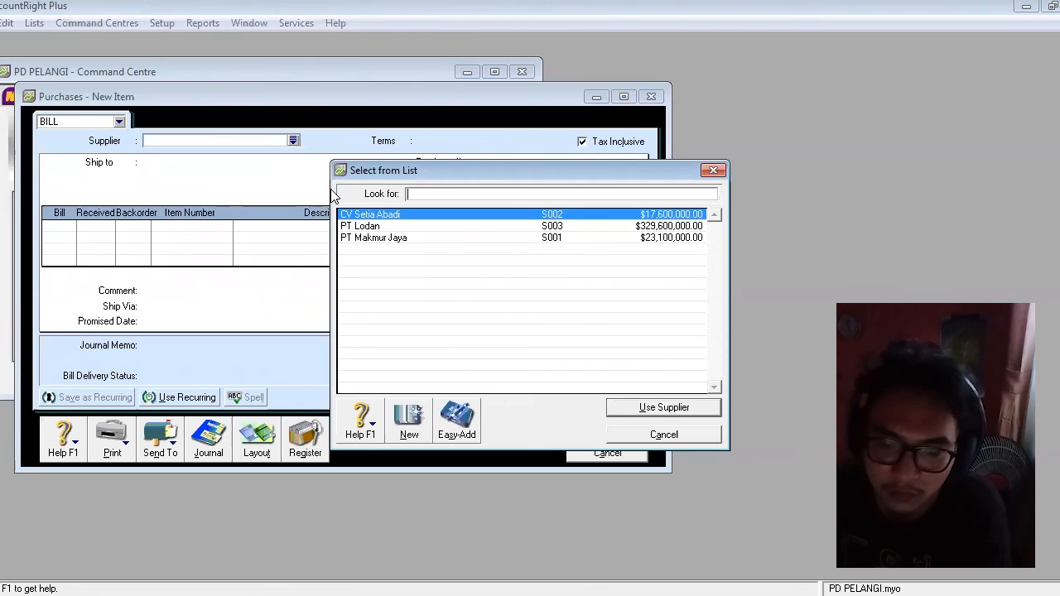
pyautogui.click(656, 408)
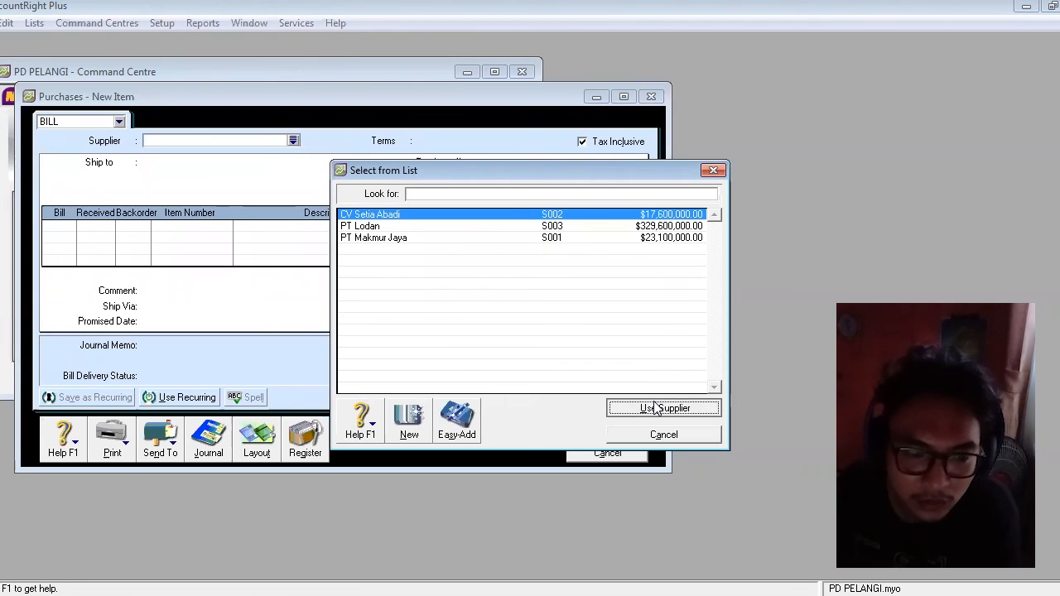
# Step: Set the bill's credit terms to payment due In a Given # of Days with 30 balance due days
pyautogui.click(404, 141)
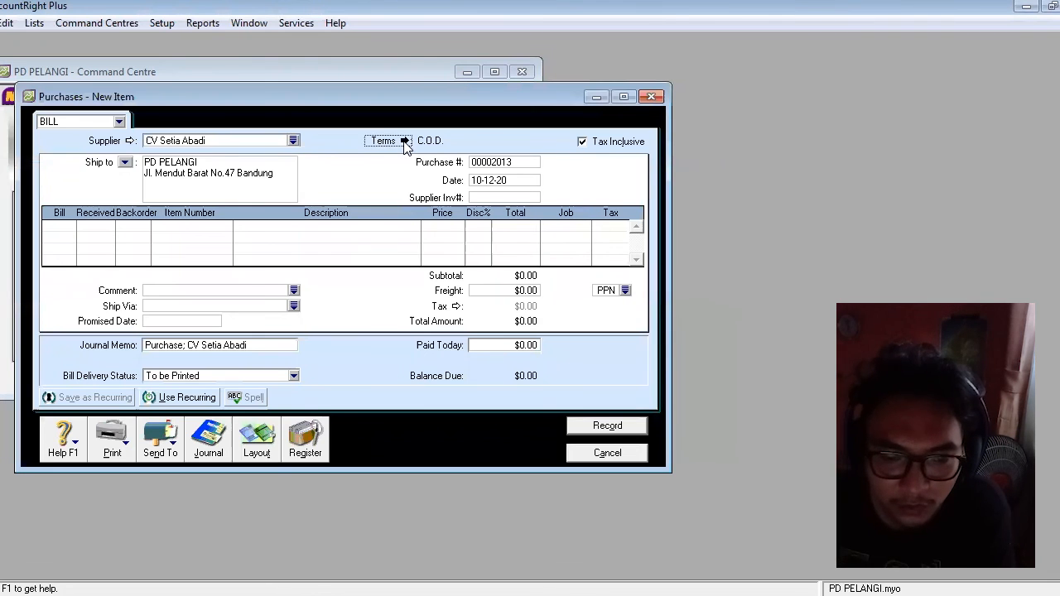
pyautogui.click(681, 201)
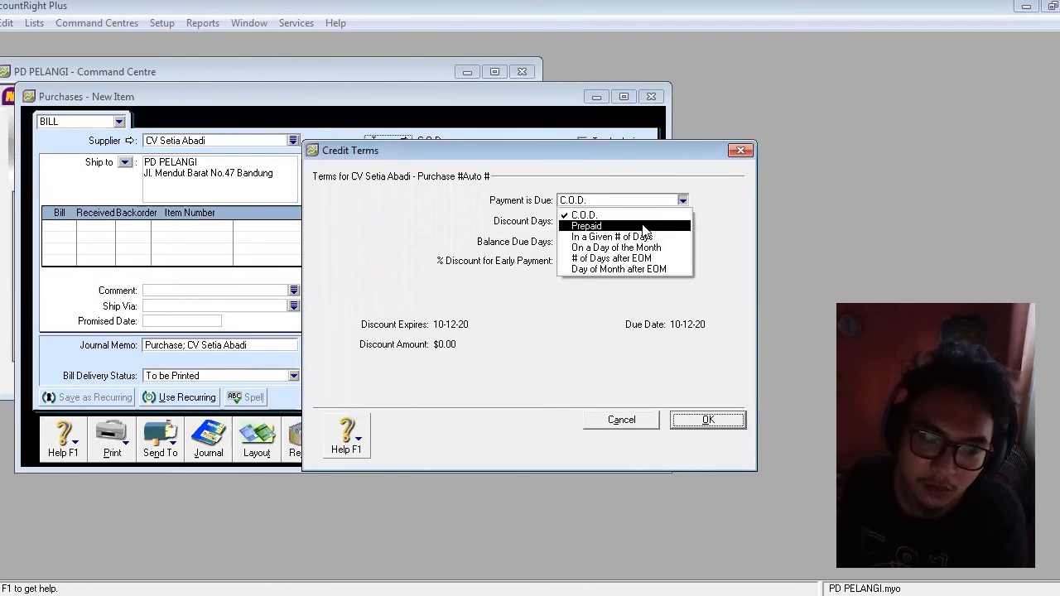
pyautogui.click(609, 237)
pyautogui.click(583, 241)
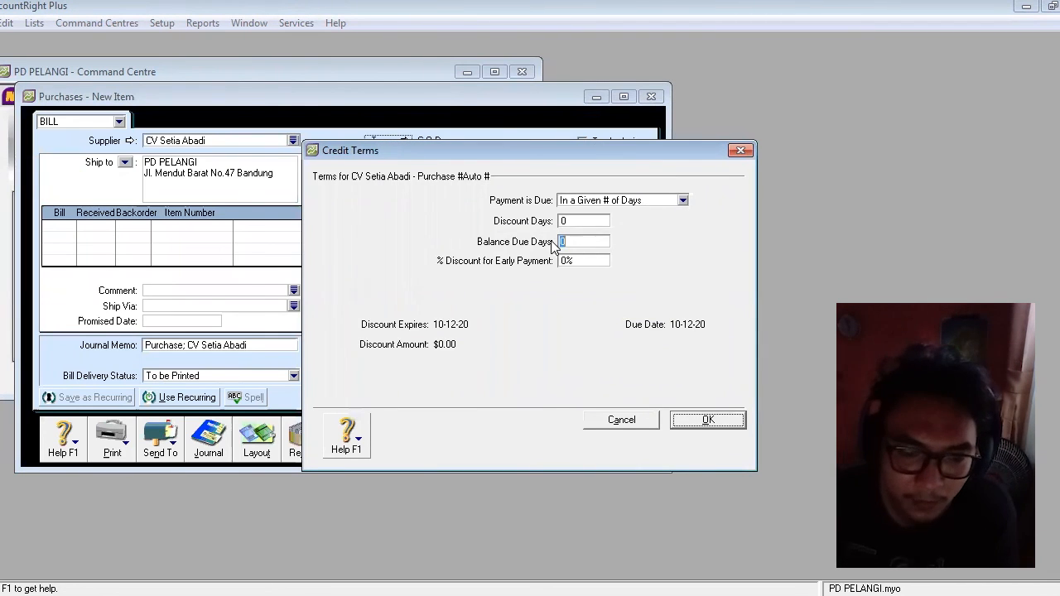
pyautogui.write('30')
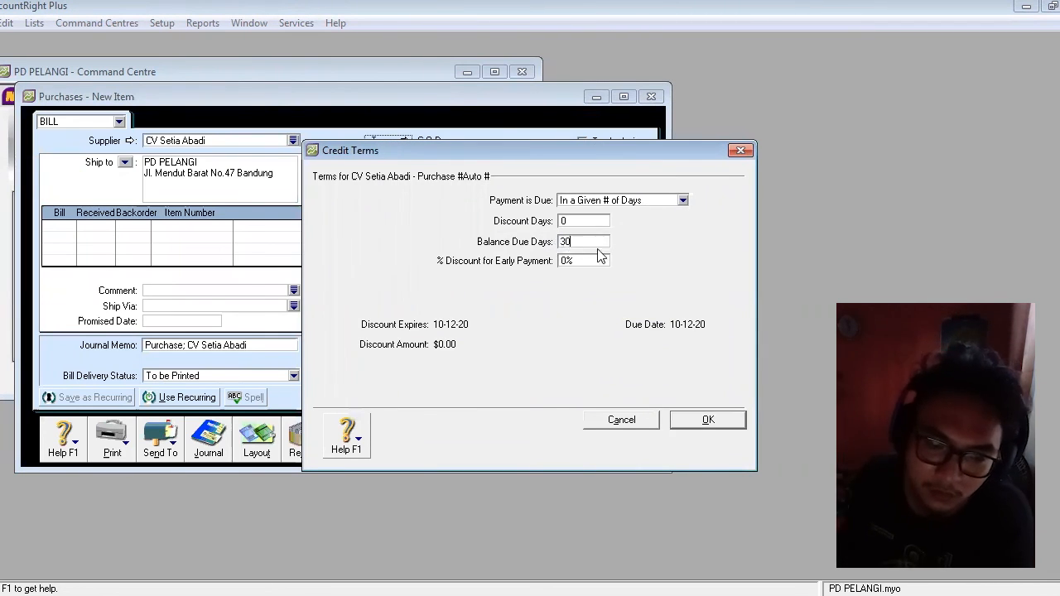
pyautogui.click(708, 421)
# Step: Set the purchase number to 34C, the date to 26-12-20 and the supplier invoice number to F06
pyautogui.click(513, 162)
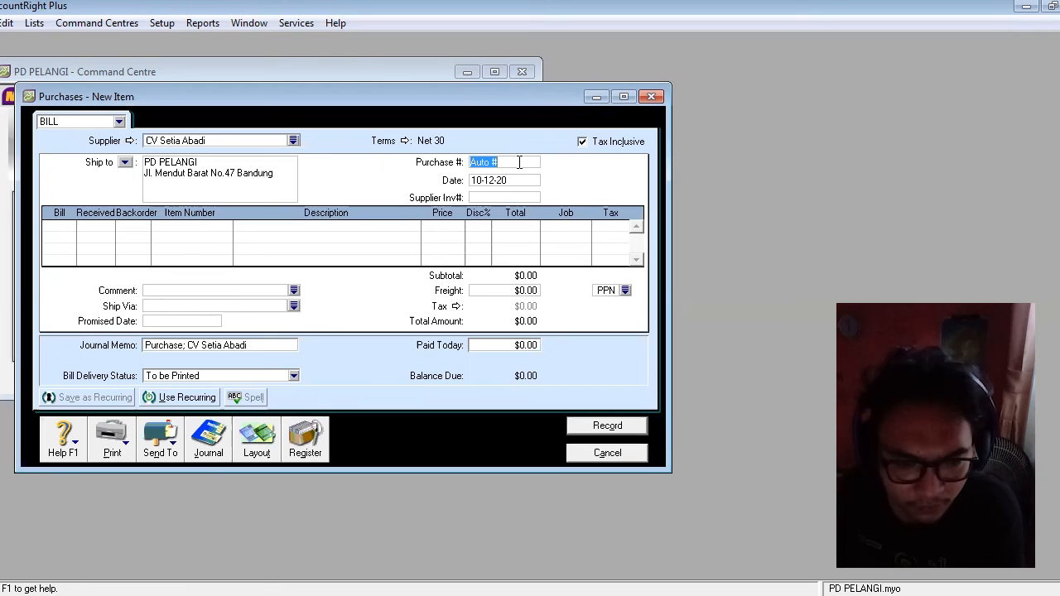
pyautogui.write('34C')
pyautogui.press('Tab')
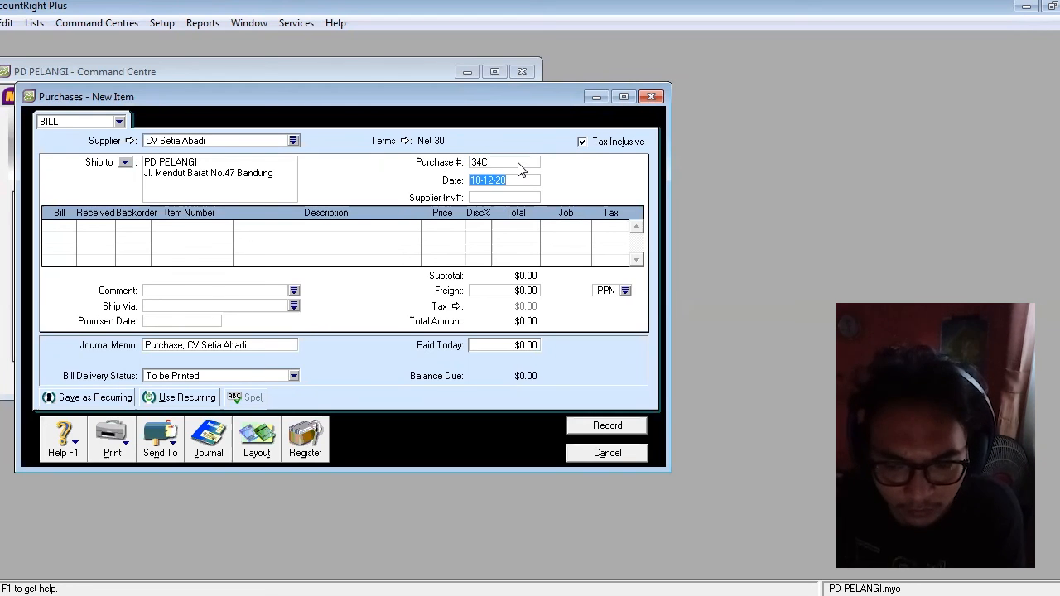
pyautogui.write('2')
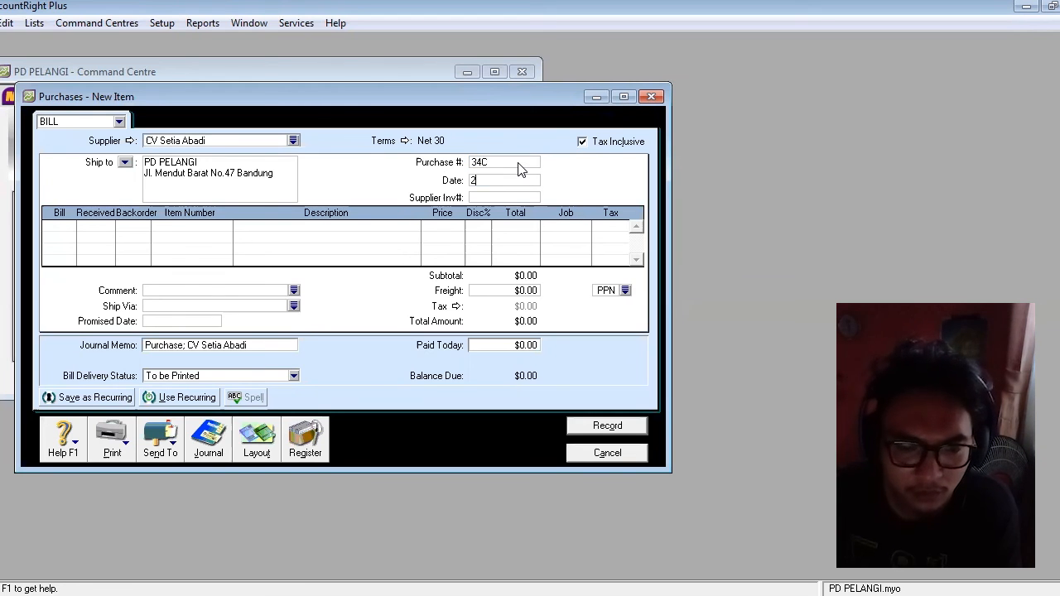
pyautogui.write('6-12-20')
pyautogui.press('Tab')
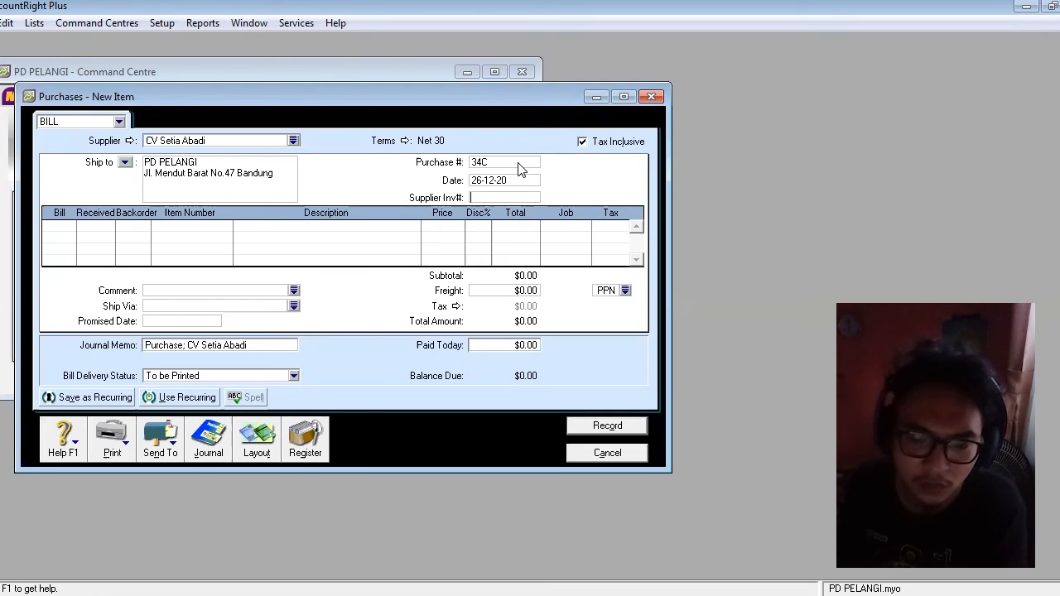
pyautogui.write('F')
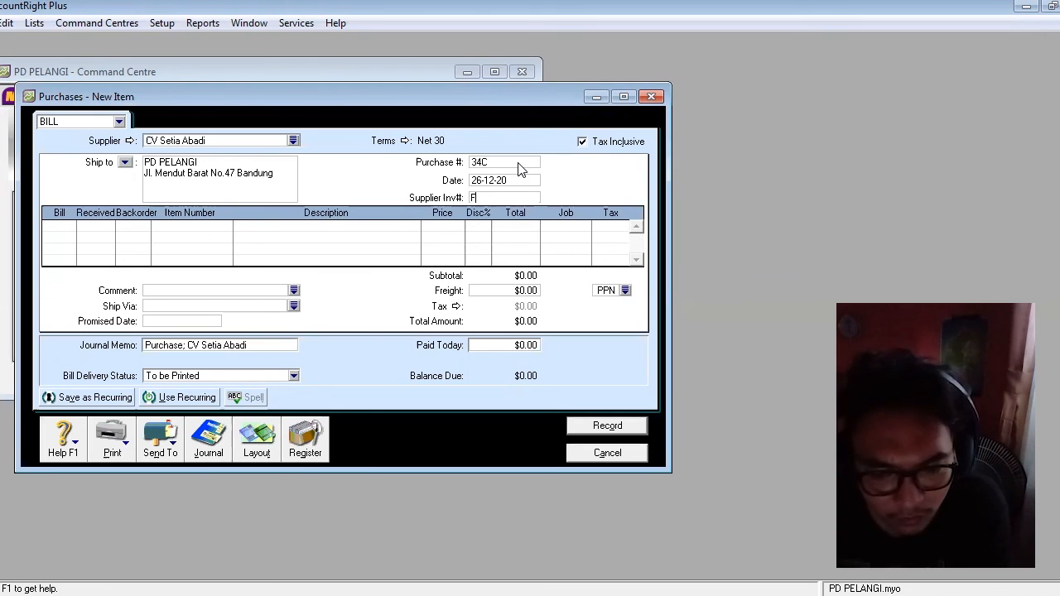
pyautogui.write('06')
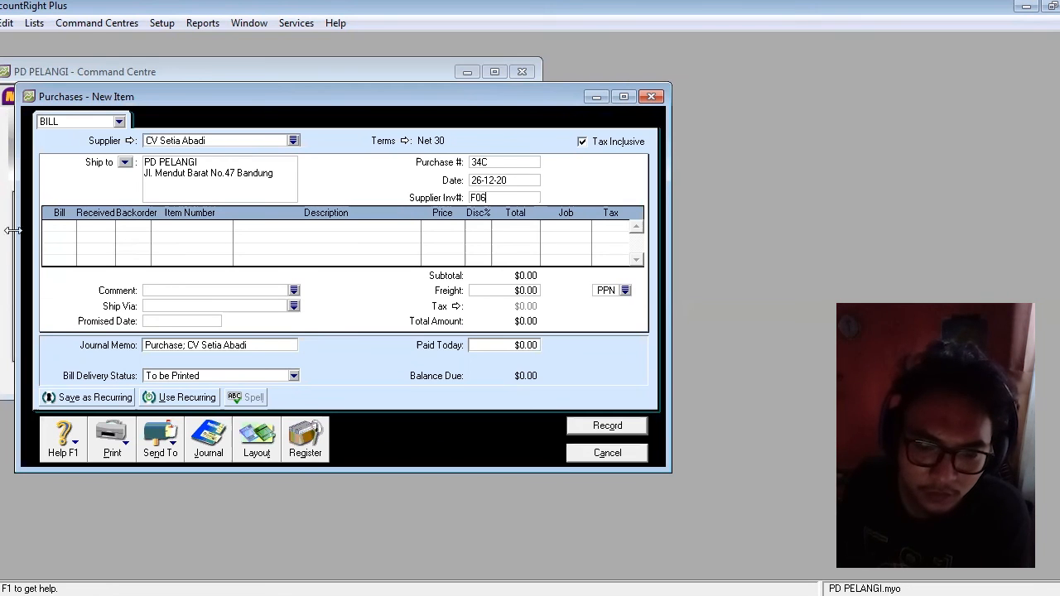
pyautogui.click(57, 227)
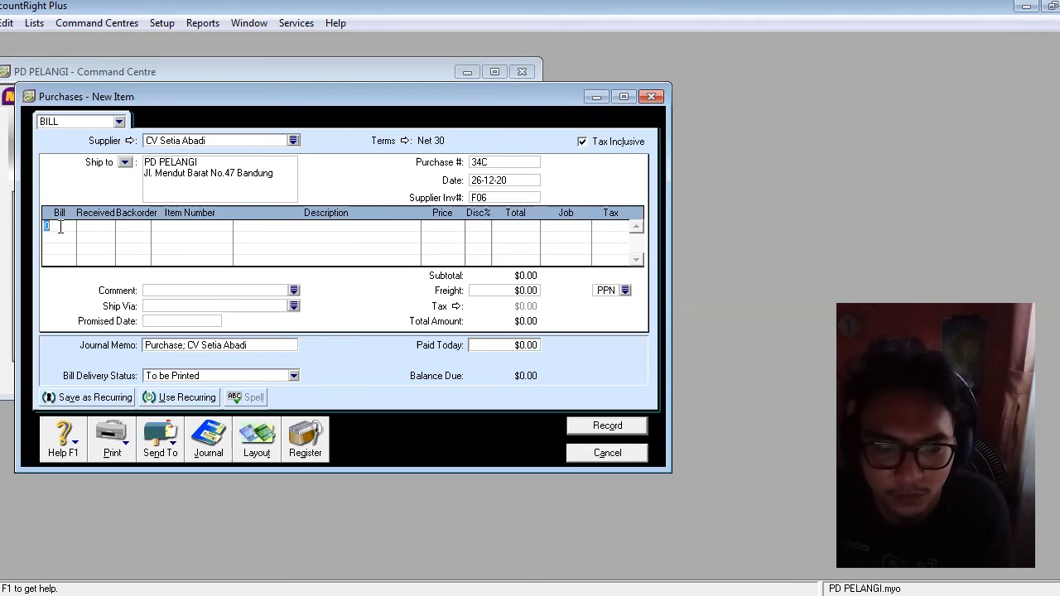
# Step: Enter the bill's first line with 12 units of item 1230P, IBM P-230
pyautogui.write('12')
pyautogui.press('Tab')
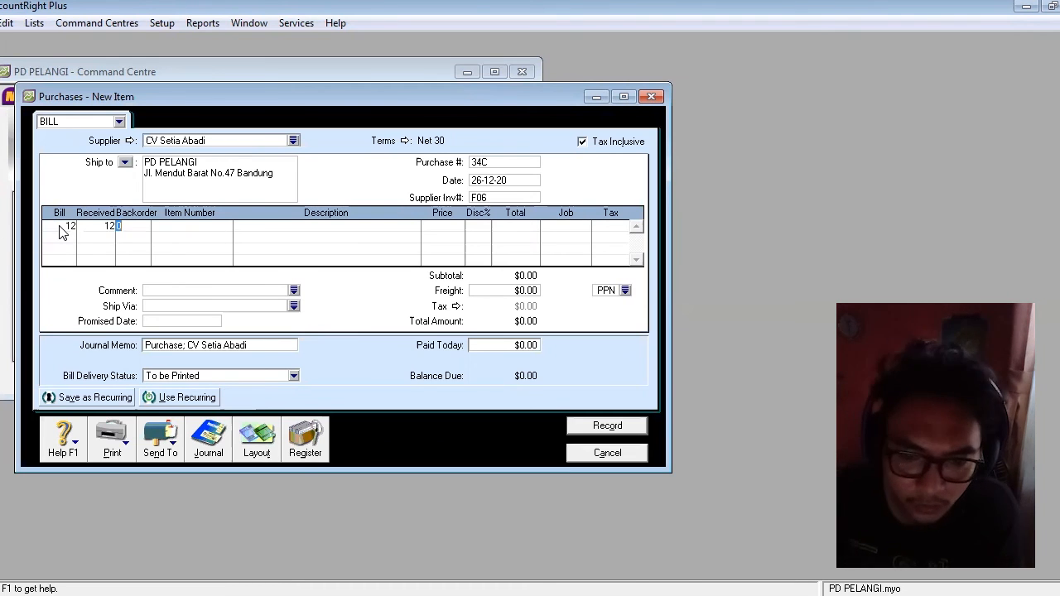
pyautogui.press('Tab')
pyautogui.press('Tab')
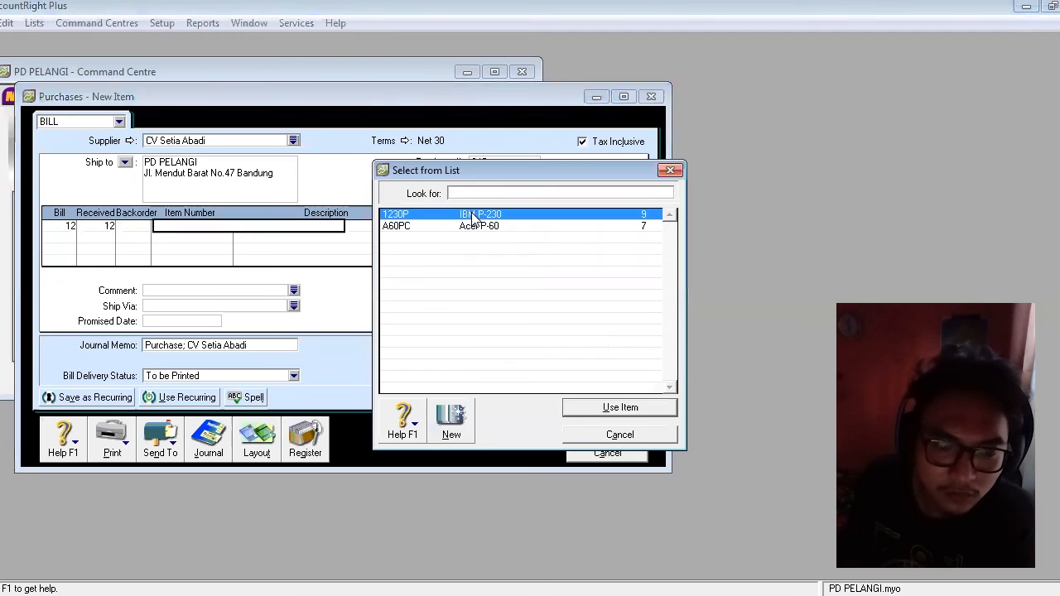
pyautogui.click(618, 408)
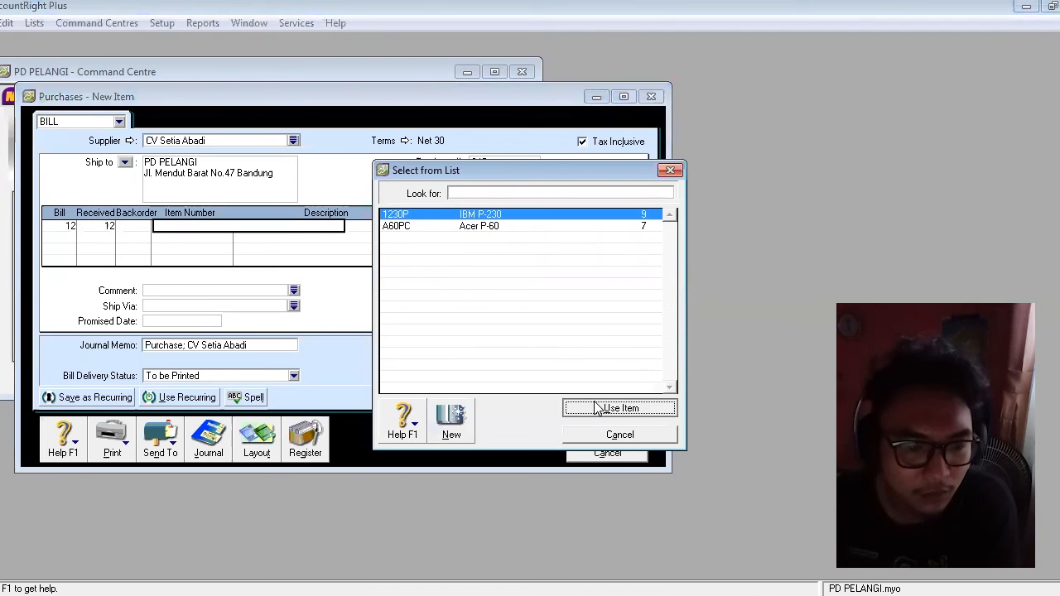
# Step: Add a second bill line with 11 units of item A60PC, Acer P-60
pyautogui.click(72, 238)
pyautogui.write('11')
pyautogui.press('Tab')
pyautogui.press('Tab')
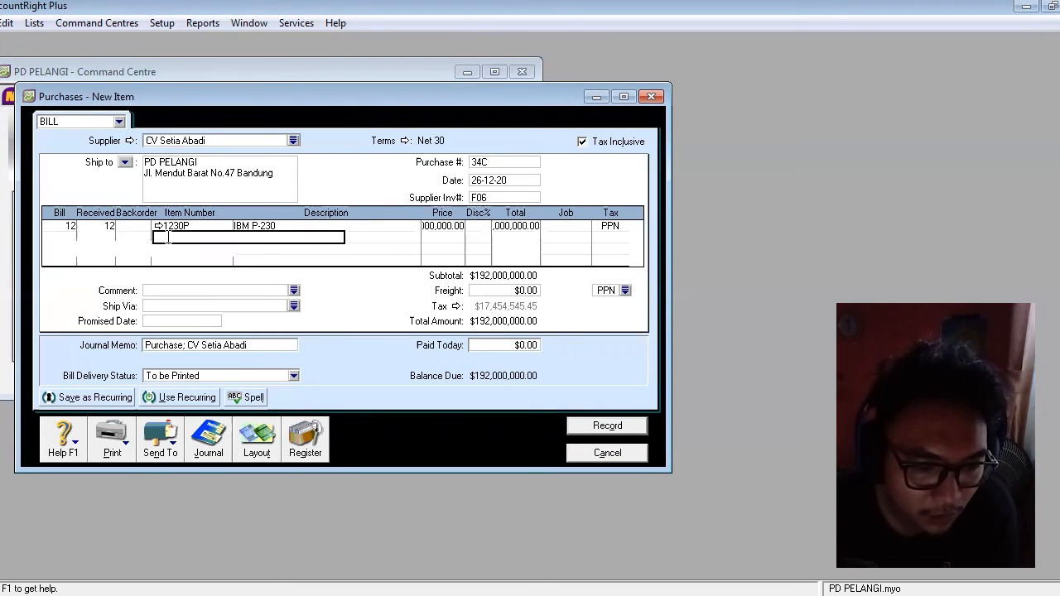
pyautogui.press('Tab')
pyautogui.click(402, 231)
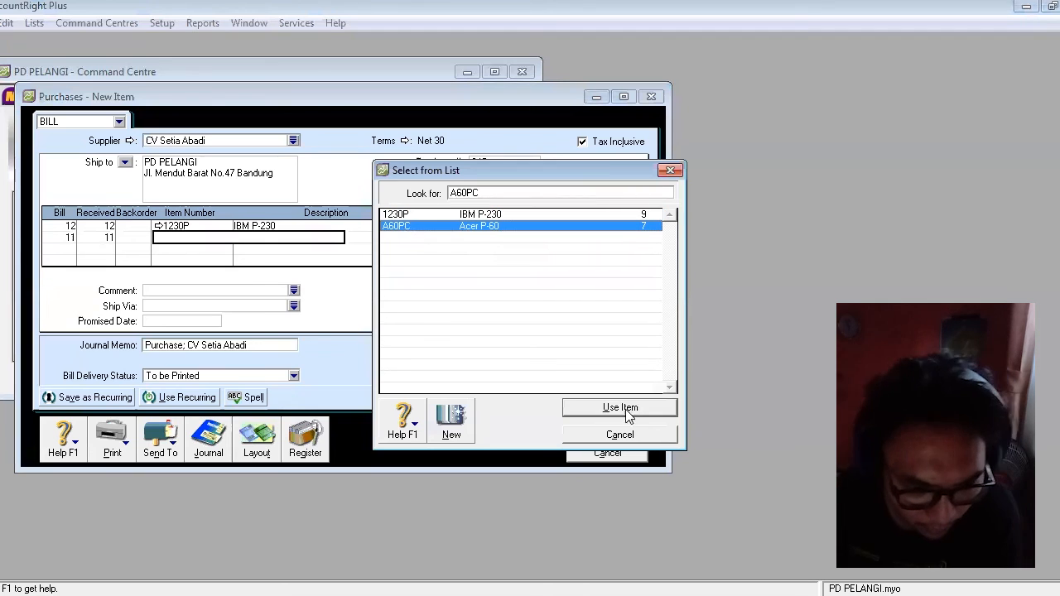
pyautogui.click(630, 413)
# Step: Set the unit prices to 16,400,000 for the IBM P-230 and 12,400,000 for the Acer P-60
pyautogui.click(436, 225)
pyautogui.click(437, 225)
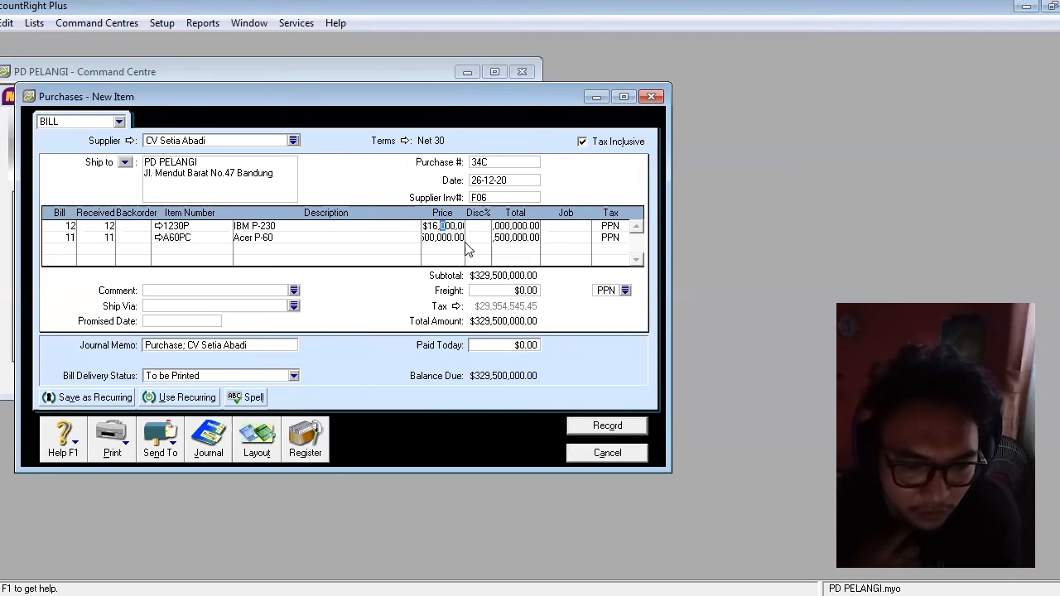
pyautogui.click(443, 238)
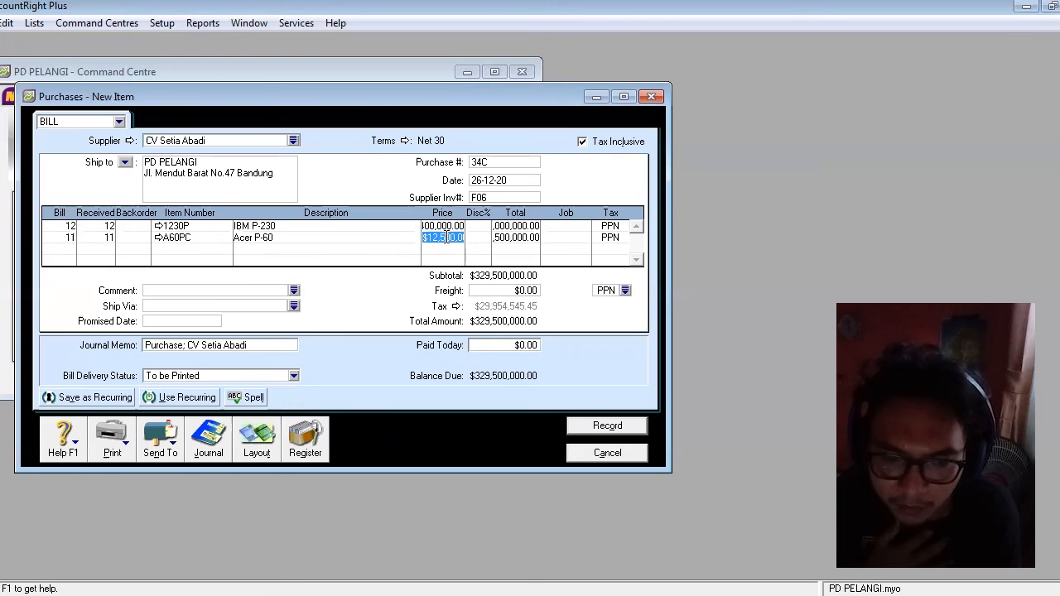
pyautogui.write('12400000')
pyautogui.press('Tab')
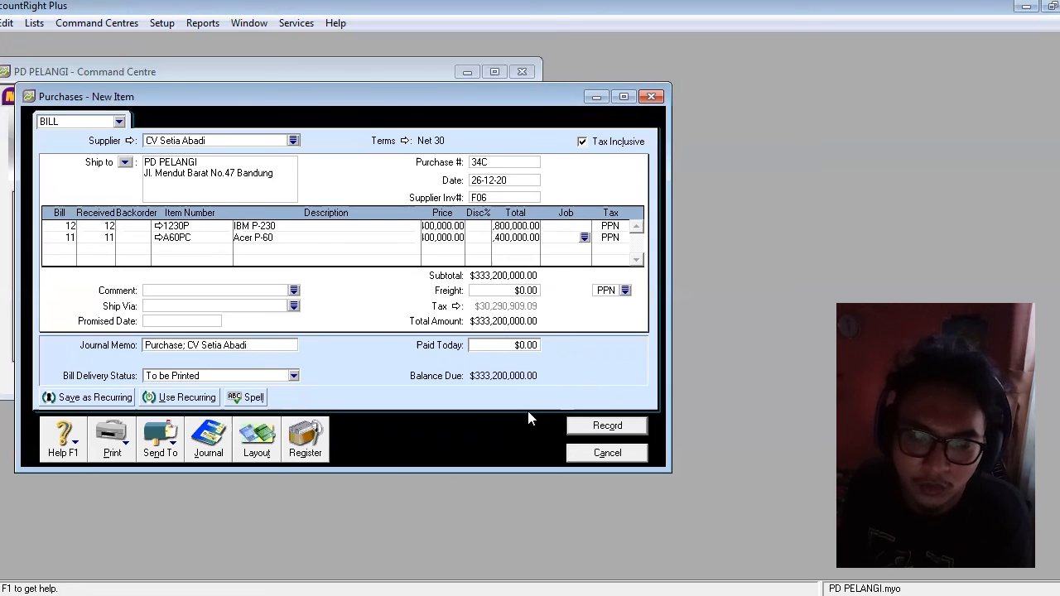
# Step: Record the CV Setia Abadi bill without changing its tax code, and close the purchase entry window
pyautogui.click(572, 426)
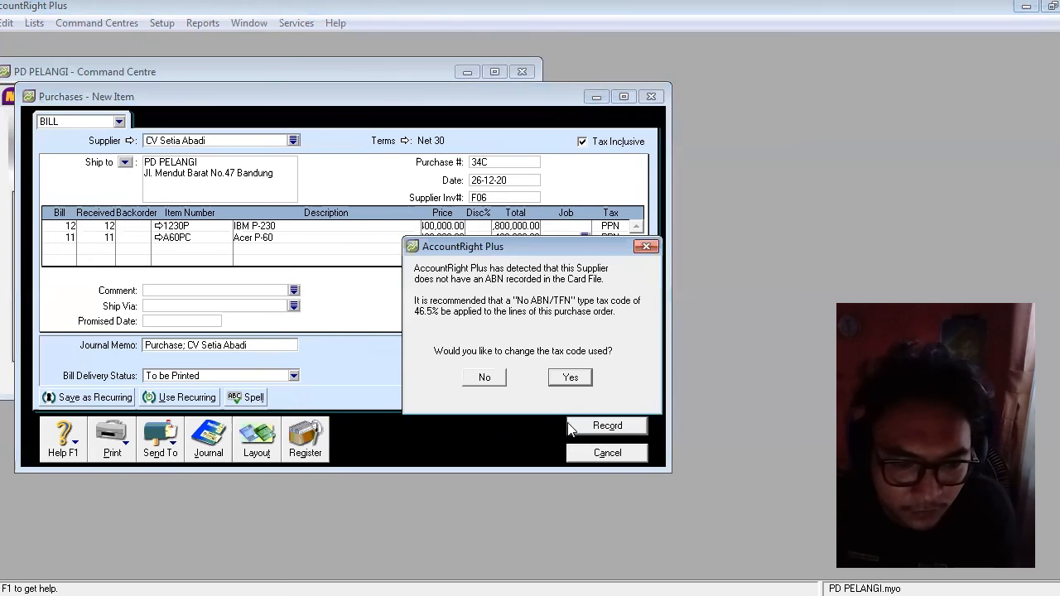
pyautogui.click(485, 377)
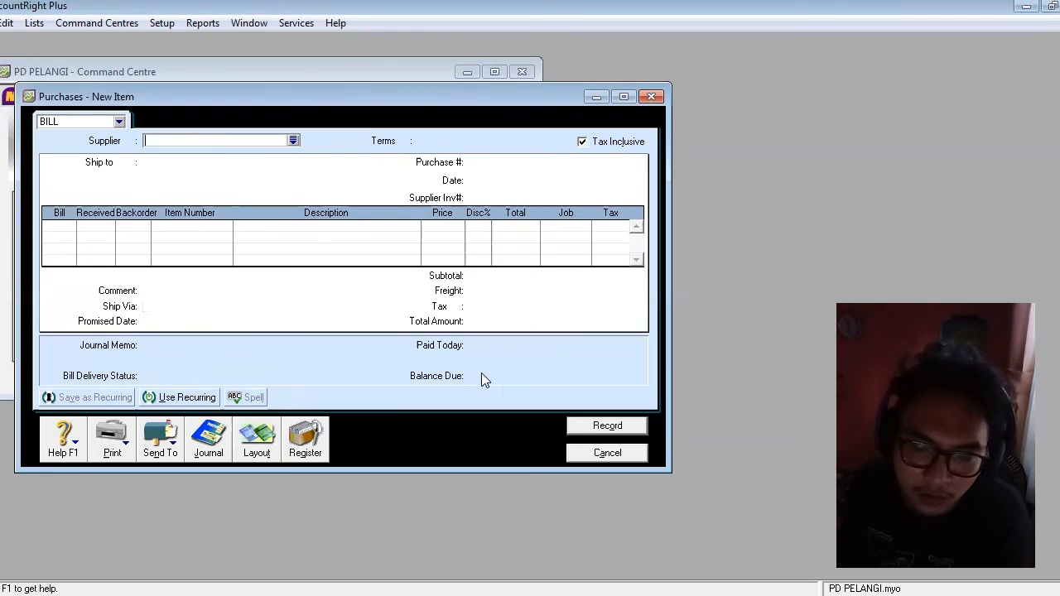
pyautogui.click(651, 97)
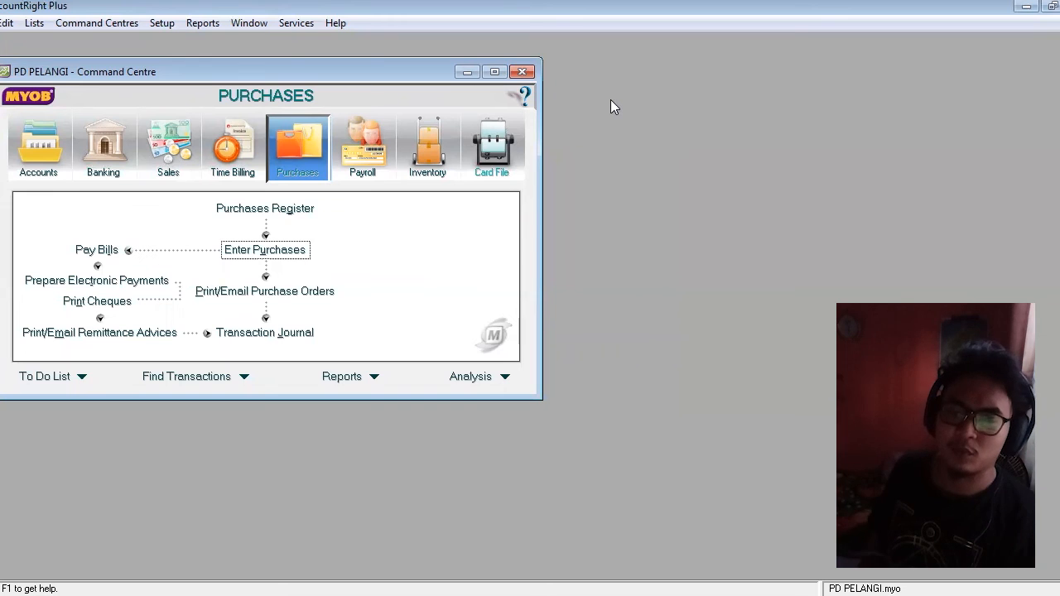
pyautogui.hotkey('alt', 'Tab')
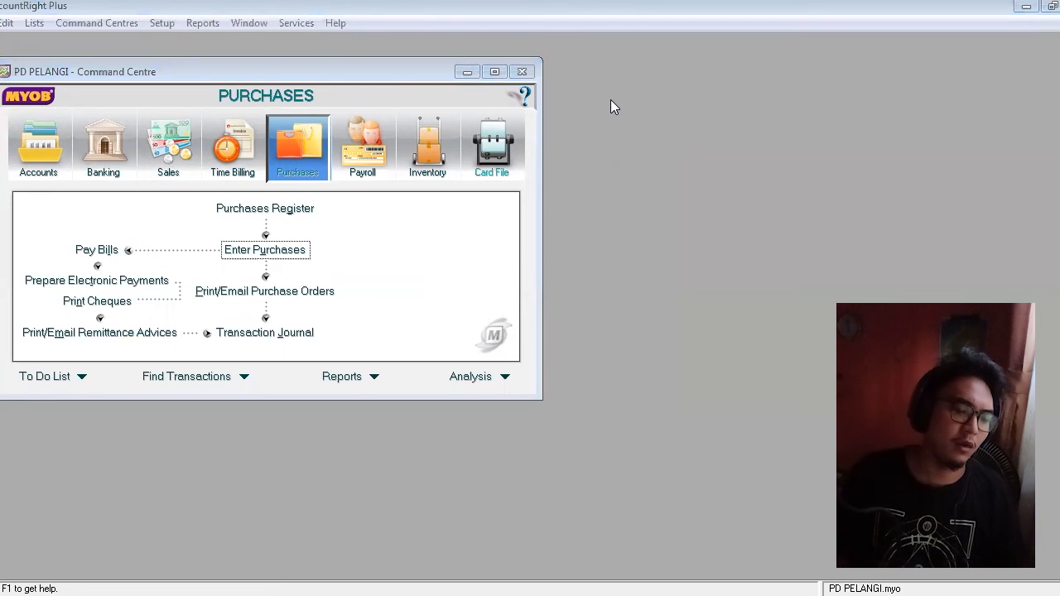